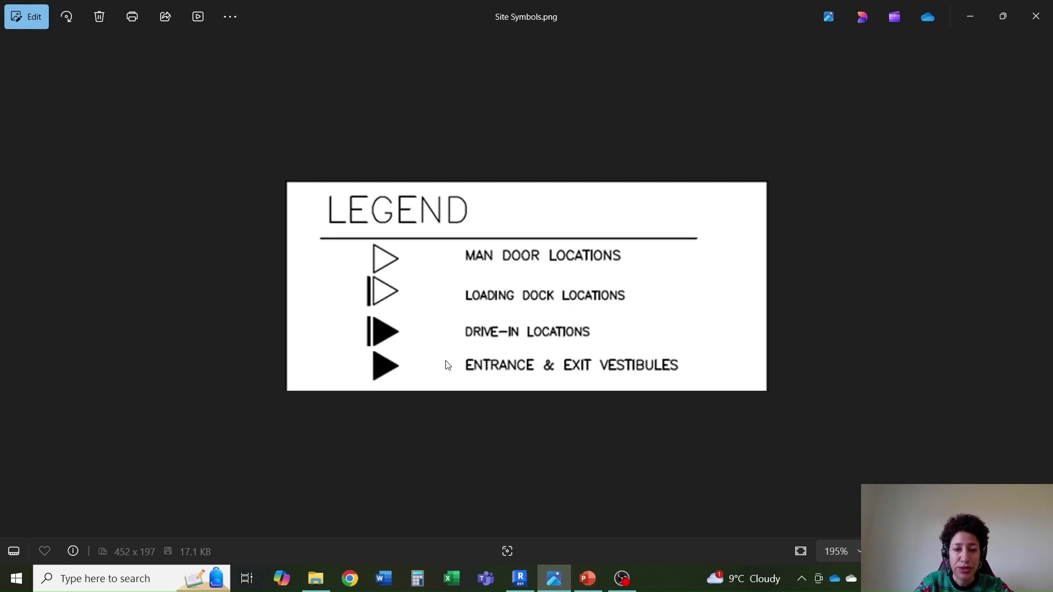
Switch to Revit and view the site model at an angle in the default 3D view.
click(520, 579)
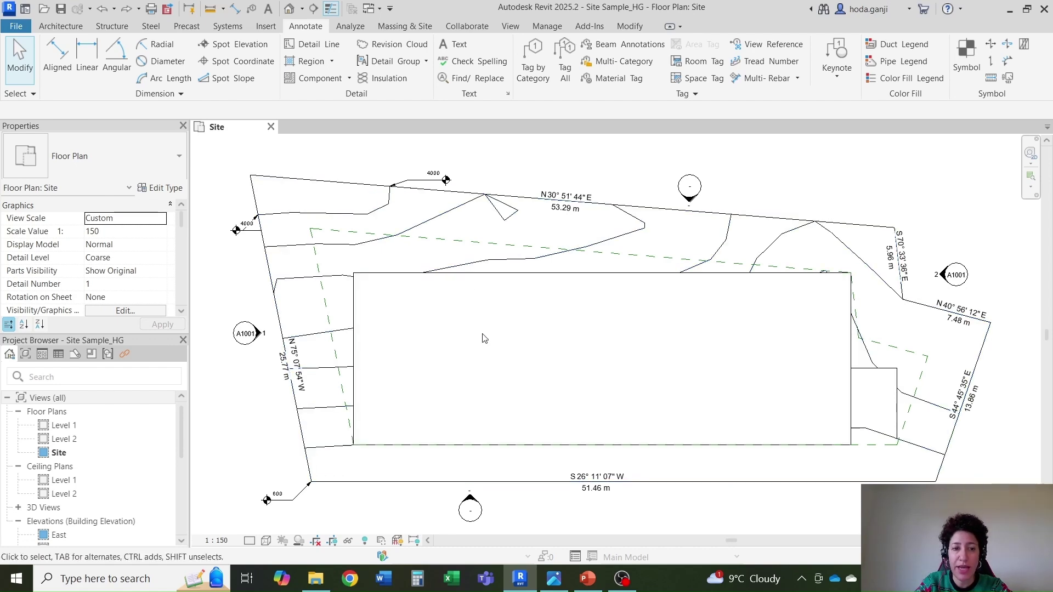
click(289, 8)
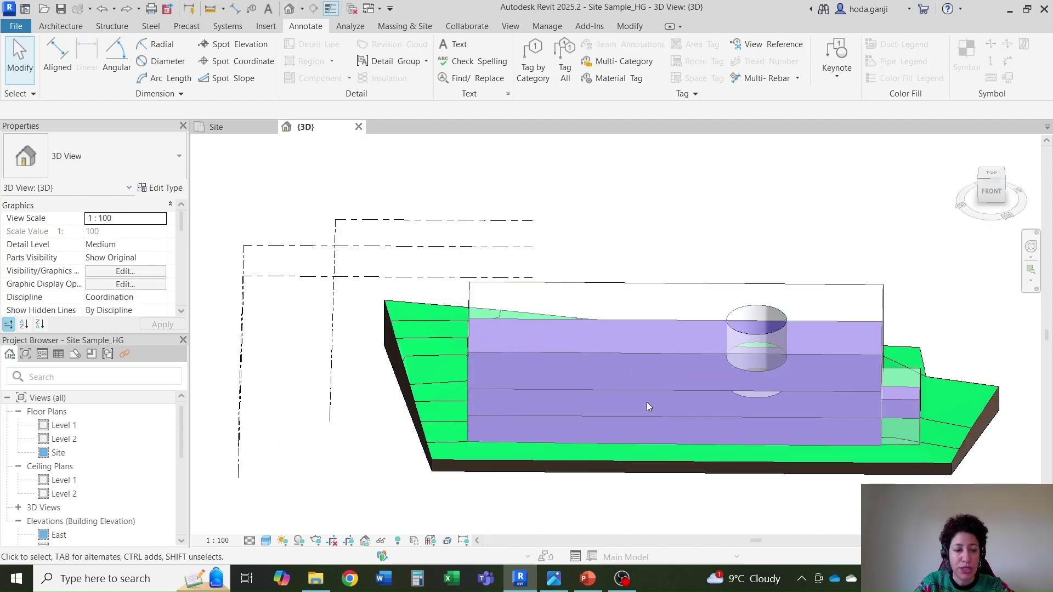
shift+middle_drag(646, 403, 592, 380)
Temporarily hide the building mass and hide the mass floors in the 3D view to expose the excavated toposolid.
click(607, 341)
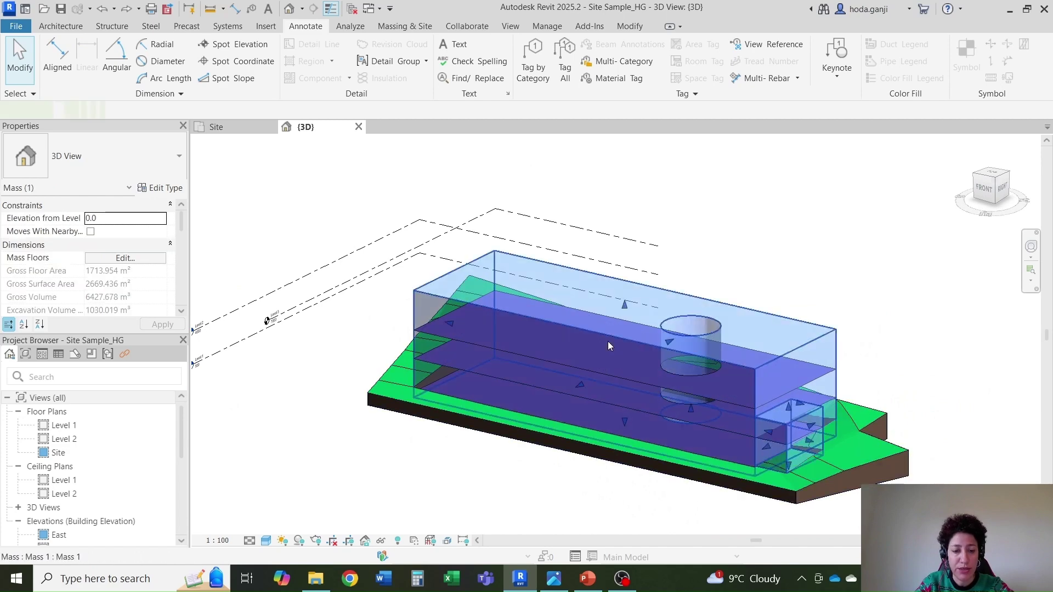
key(h)
key(h)
click(541, 360)
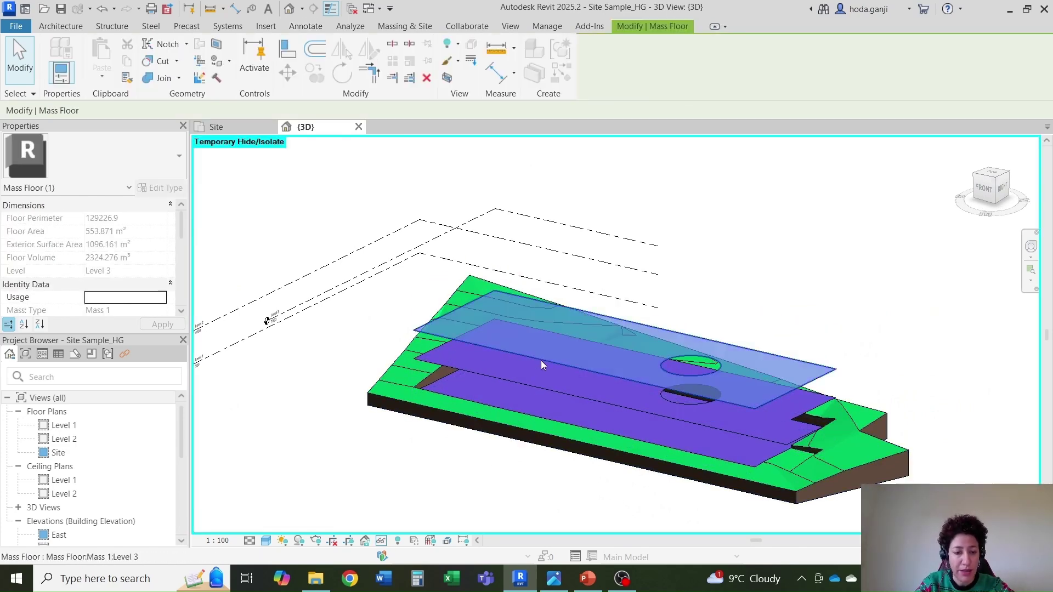
key(v)
key(h)
shift+middle_drag(491, 423, 532, 427)
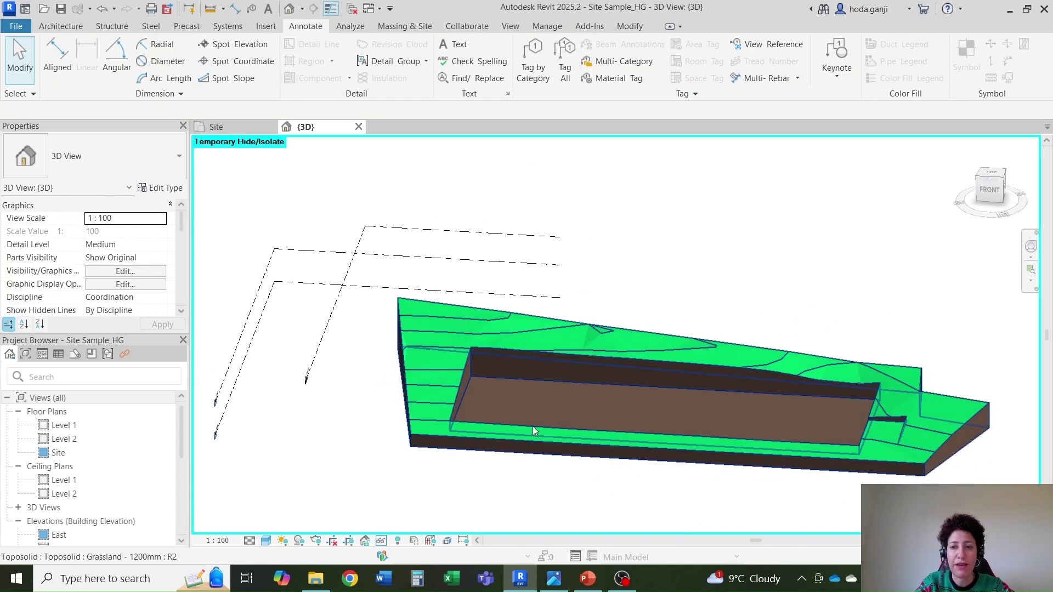
Return to the Site floor plan, consult the Site Symbols.png legend, and close the 3D view.
click(254, 125)
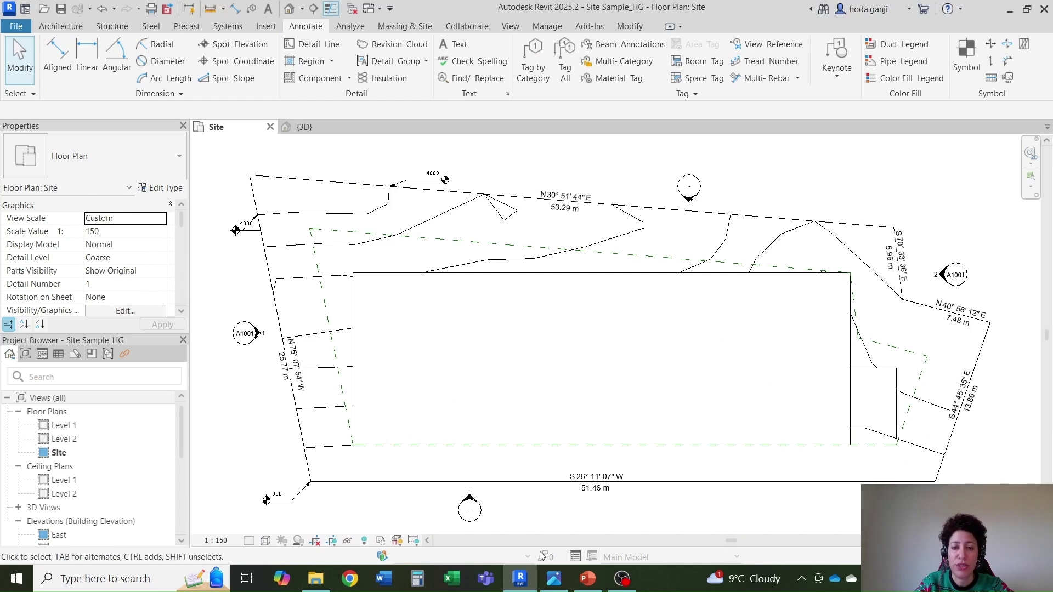
click(554, 579)
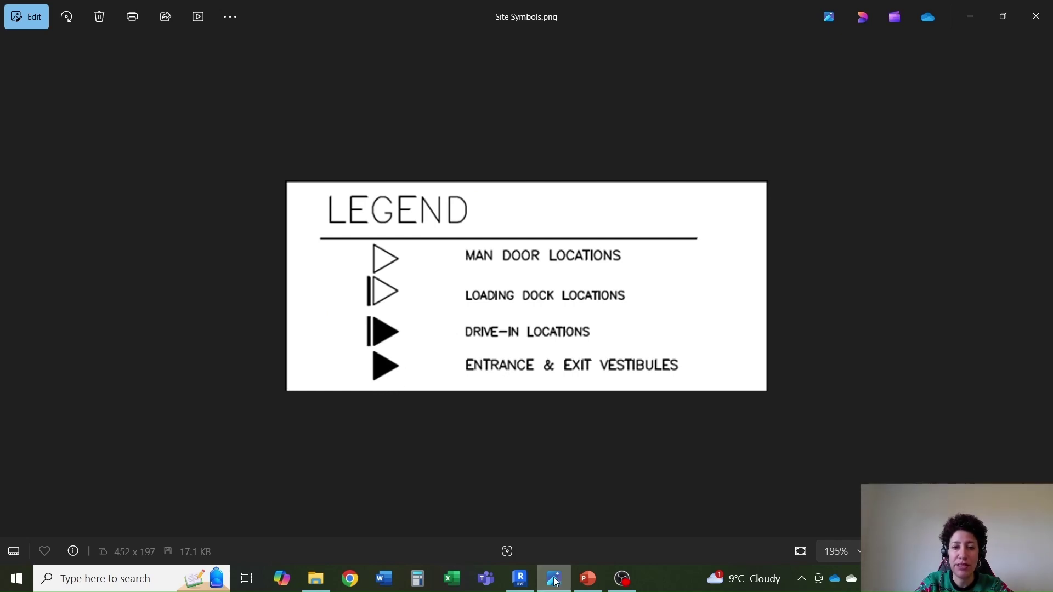
mouse_move(555, 580)
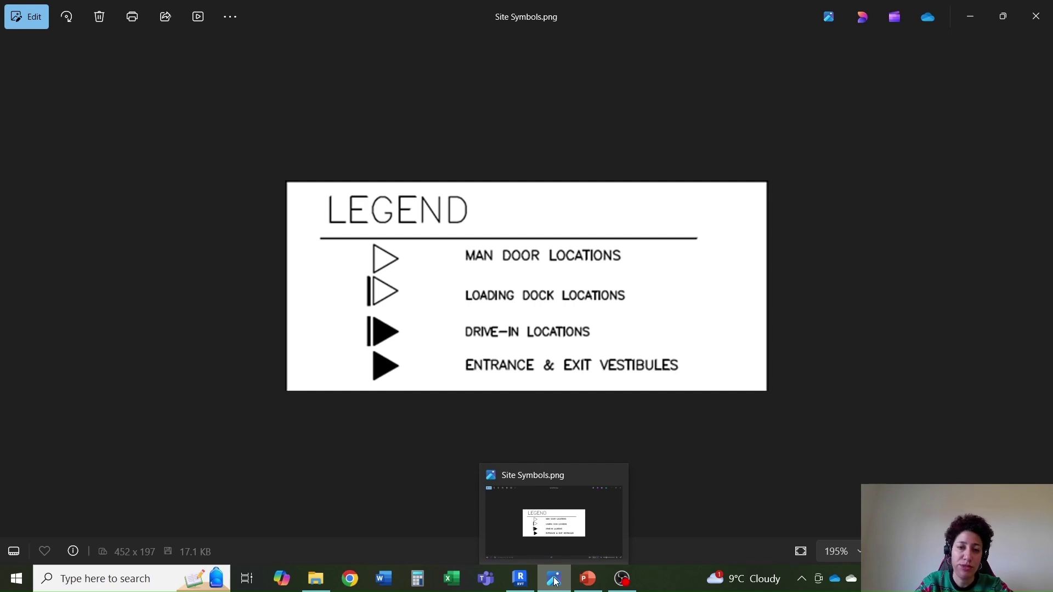
click(556, 581)
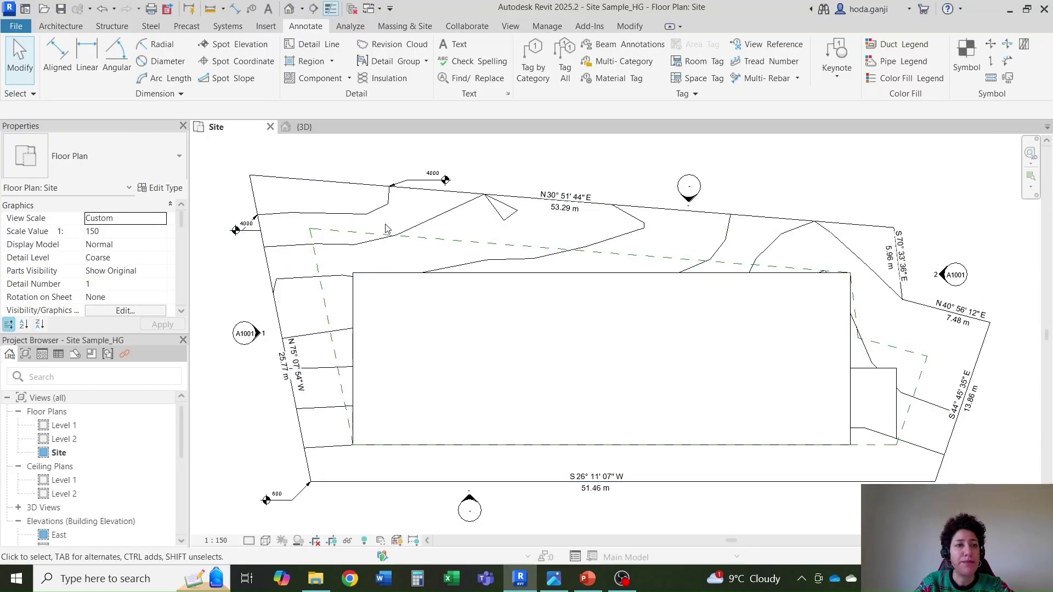
click(356, 126)
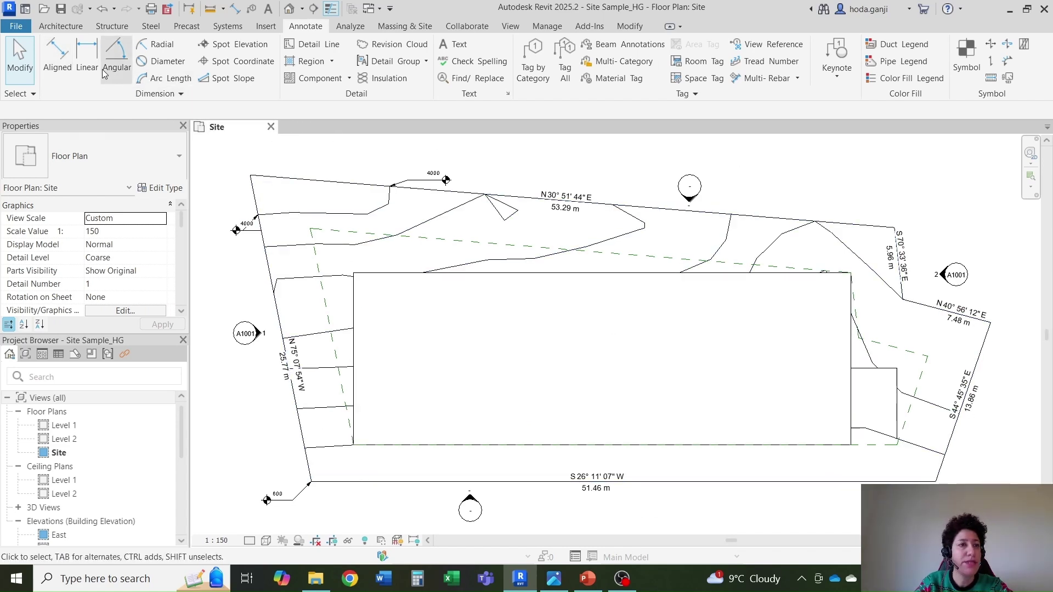
Create a new annotation family from the English Metric Generic Annotation template.
click(25, 9)
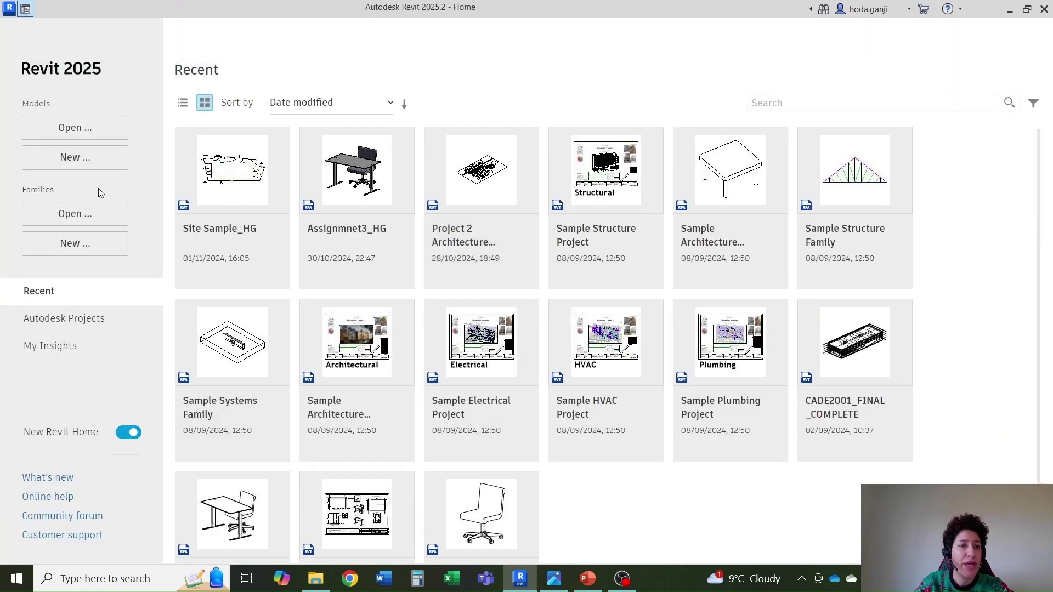
click(65, 250)
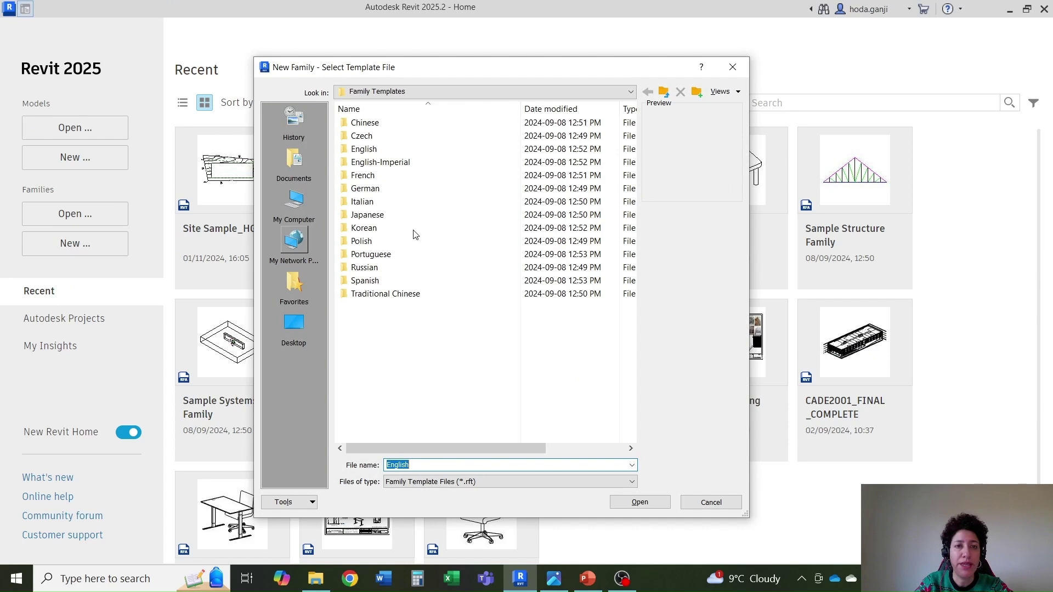
double_click(443, 149)
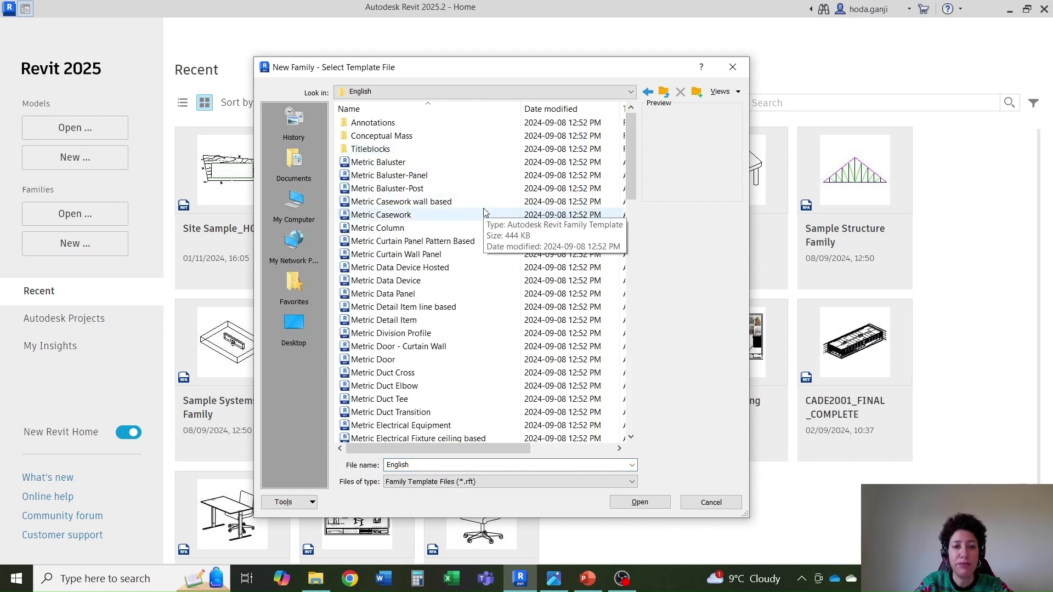
double_click(445, 124)
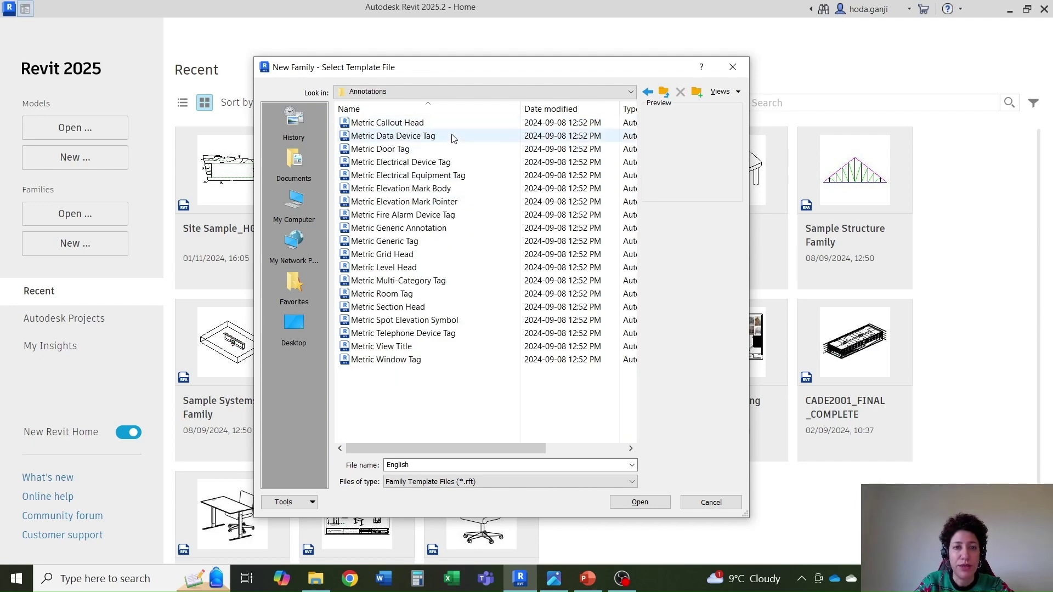
click(458, 235)
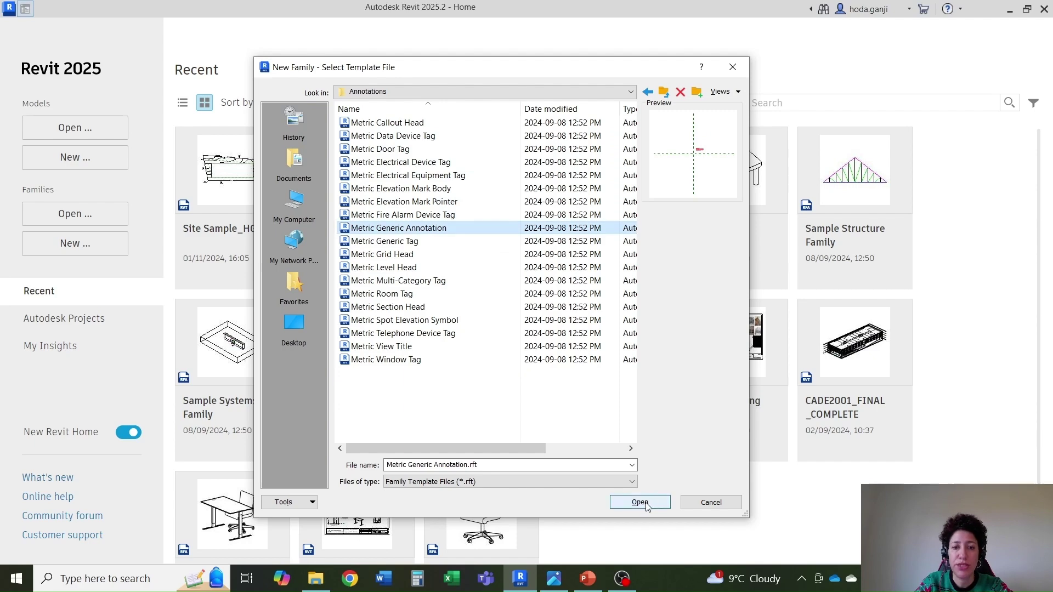
click(640, 503)
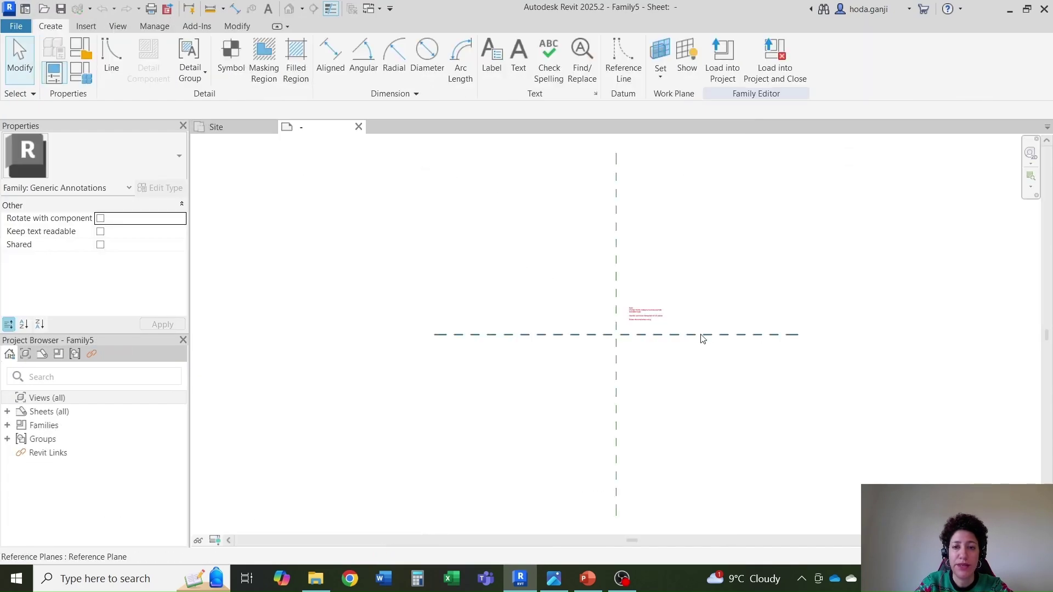
In the Snipping Tool, outline the note's quadrant and number the four quadrants around the reference planes 1 to 4.
scroll(639, 316, up, 4)
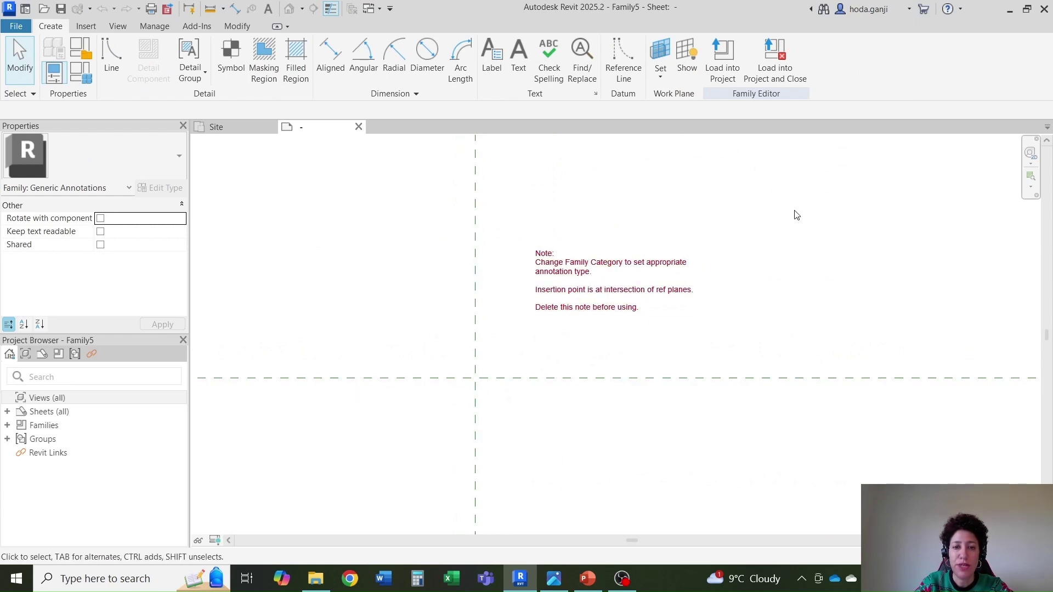
scroll(795, 220, down, 1)
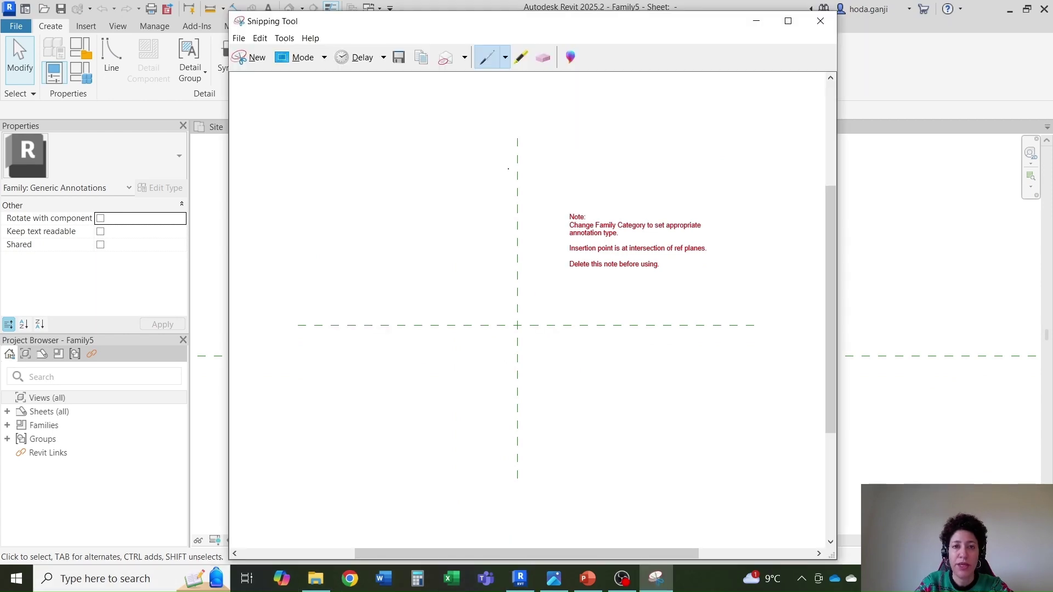
mouse_move(519, 164)
mouse_down()
mouse_move(710, 163)
mouse_move(631, 314)
mouse_move(516, 277)
mouse_move(524, 164)
mouse_up()
mouse_move(630, 112)
mouse_down()
mouse_move(652, 93)
mouse_move(654, 145)
mouse_up()
mouse_move(330, 137)
mouse_down()
mouse_move(341, 181)
mouse_move(402, 218)
mouse_up()
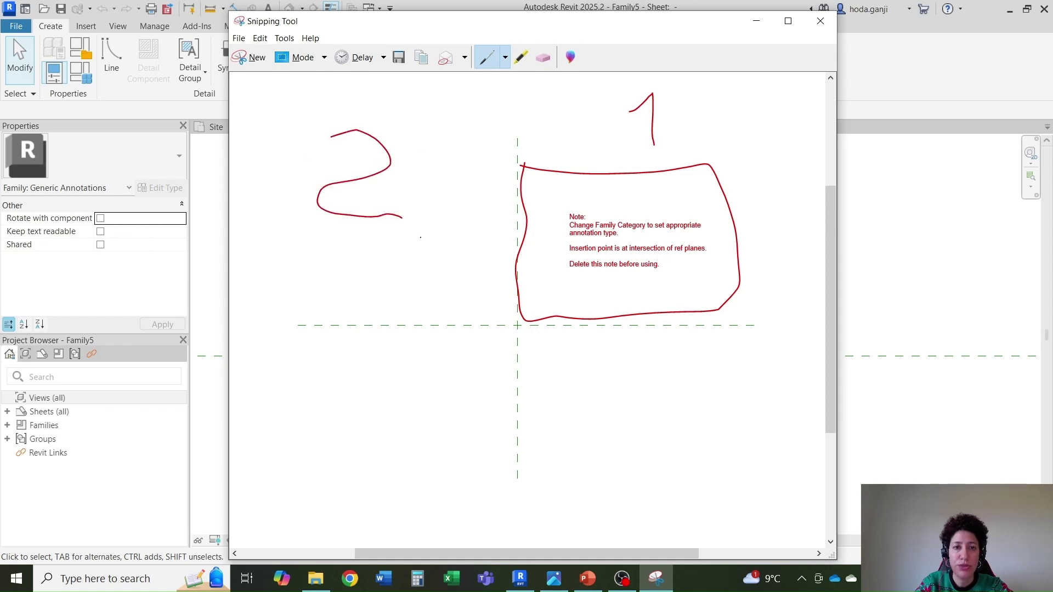
mouse_move(608, 352)
mouse_down()
mouse_move(671, 425)
mouse_move(602, 458)
mouse_up()
drag(377, 352, 478, 437)
drag(429, 357, 455, 517)
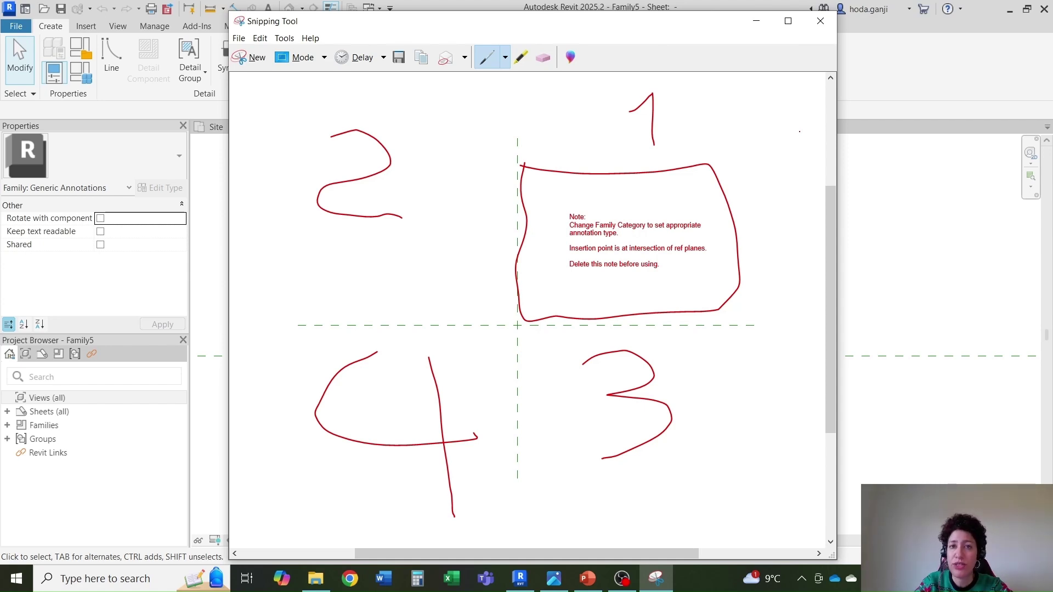
click(757, 21)
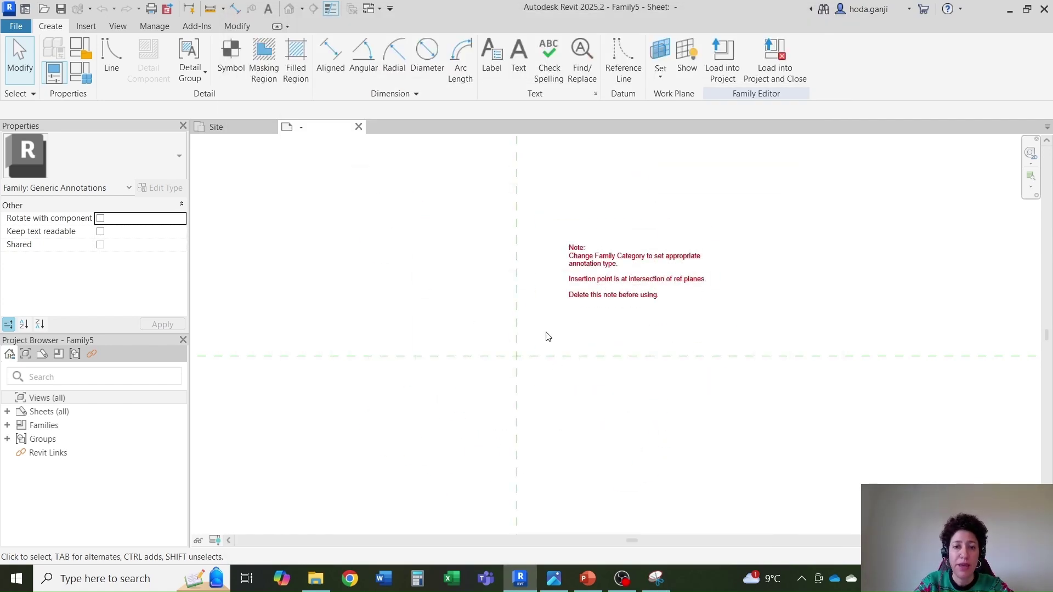
Draw a vertical line 10 mm long upward from the intersection of the two reference planes.
scroll(549, 337, up, 3)
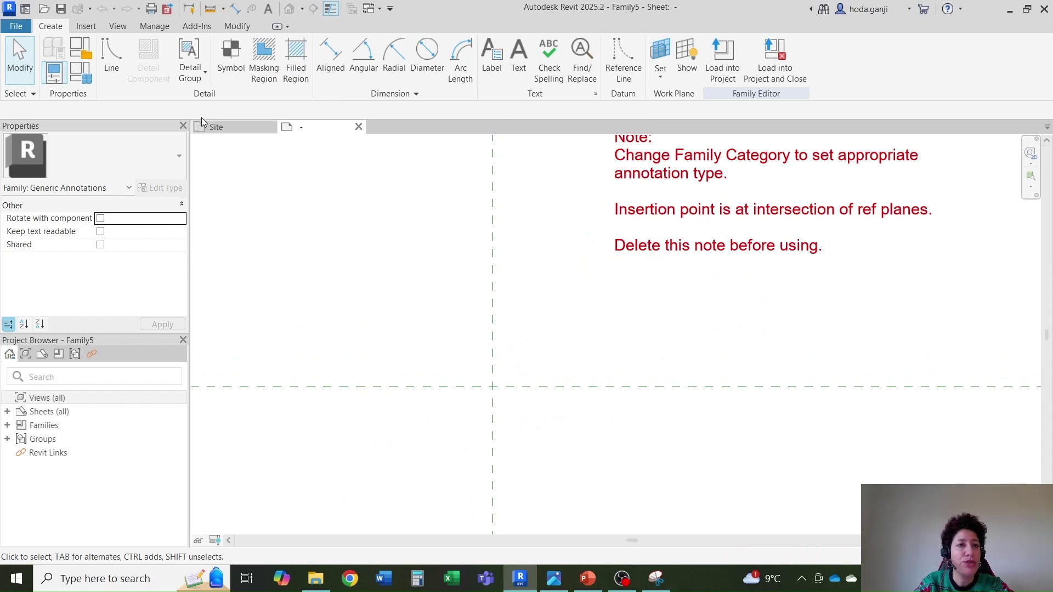
click(111, 61)
scroll(508, 273, up, 3)
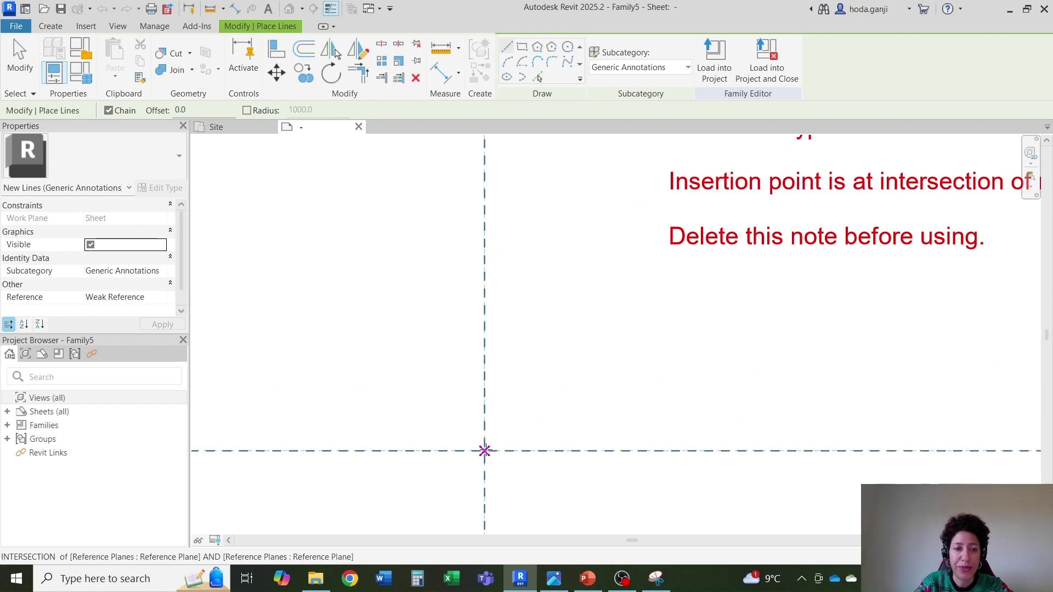
click(484, 451)
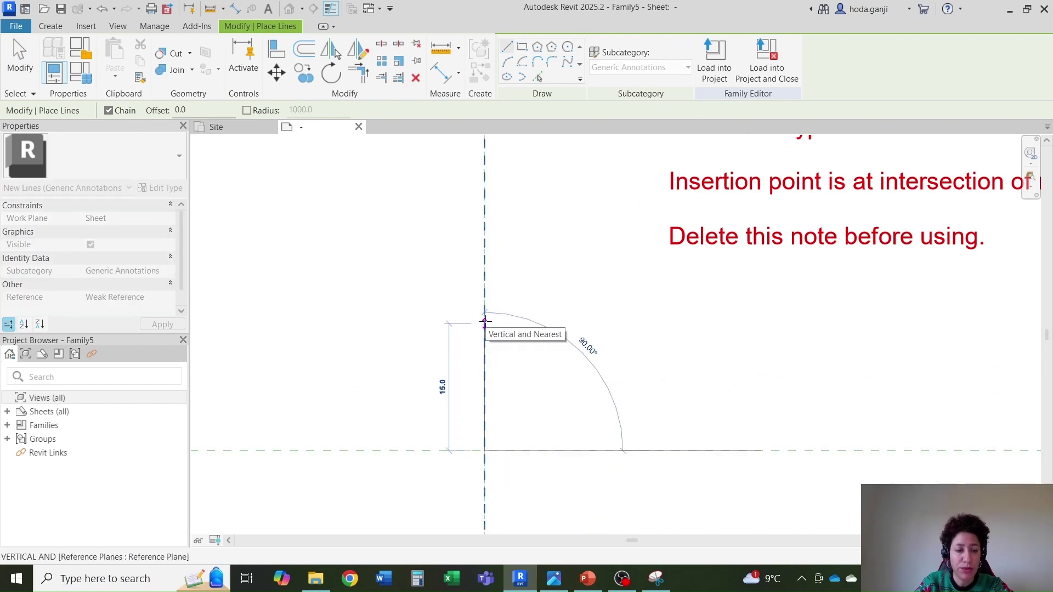
text(10)
key(Return)
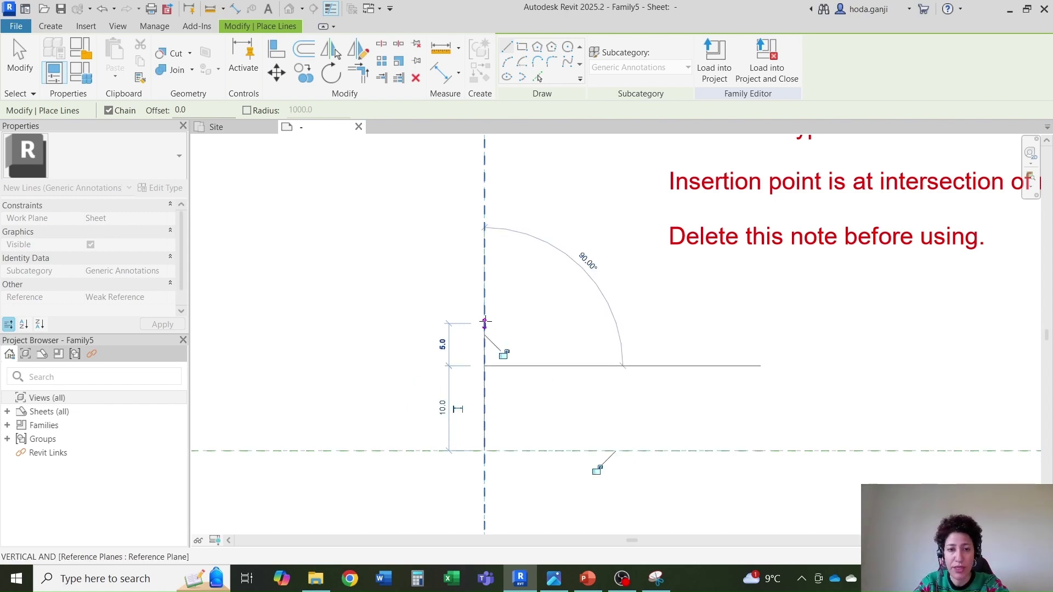
Complete the triangle with a 10 mm line sloping down at 30° from the upper endpoint and a line joining its tip to the origin.
scroll(550, 391, up, 3)
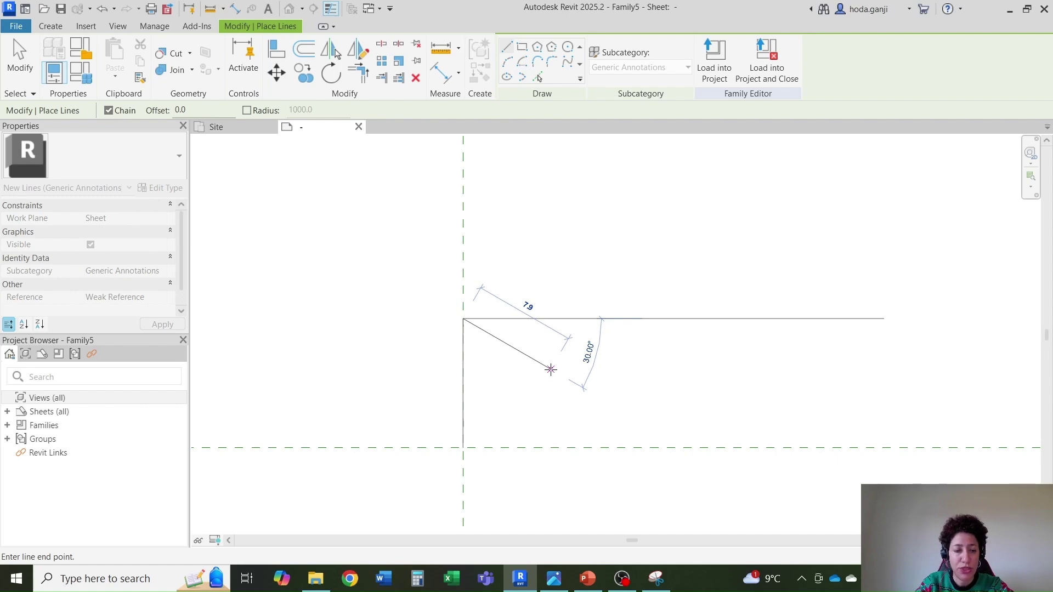
text(10)
key(Return)
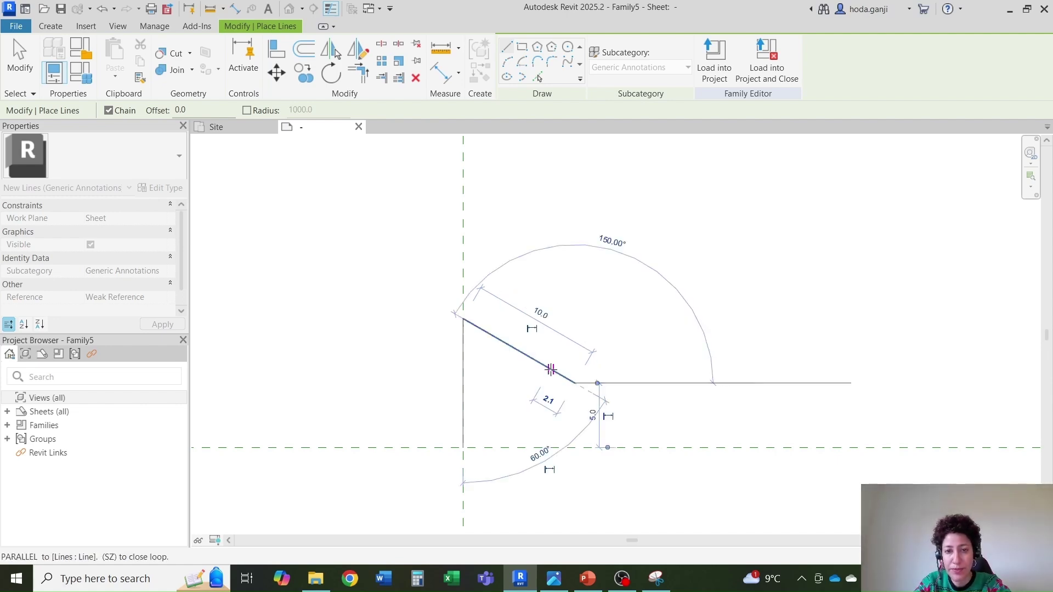
key(Escape)
click(463, 446)
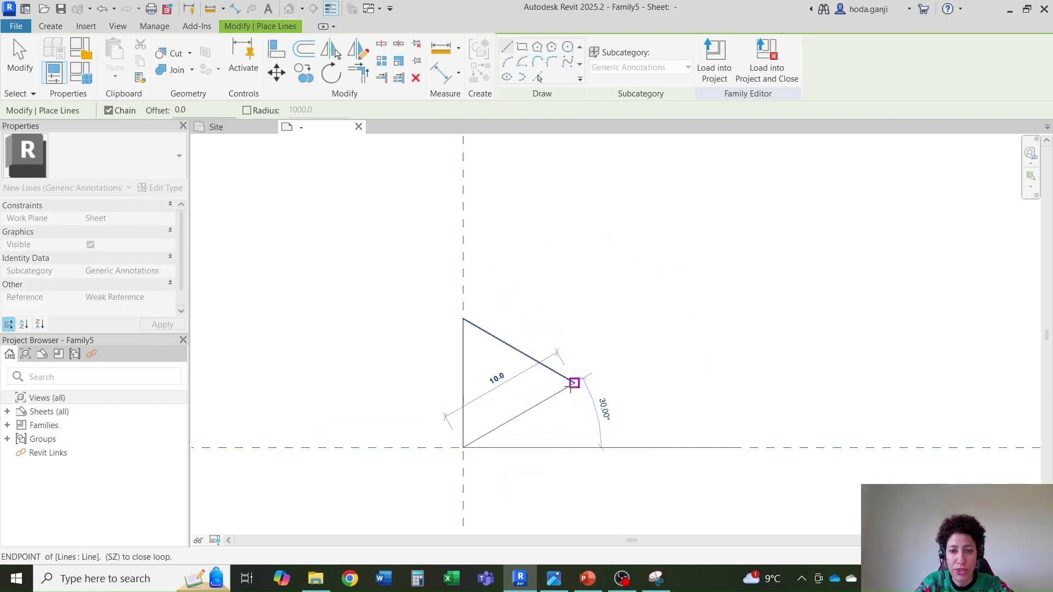
click(574, 383)
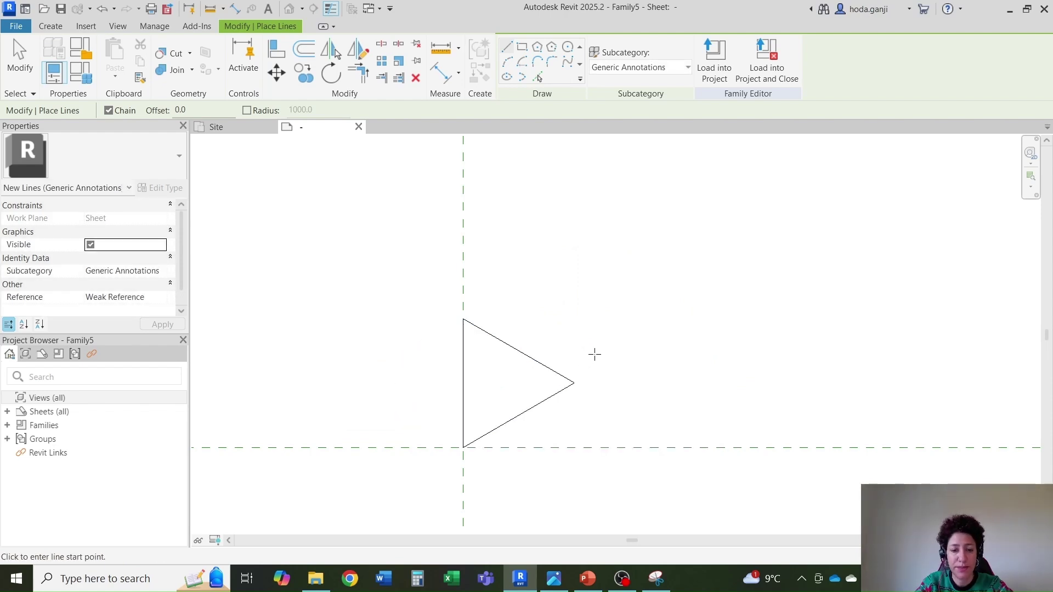
Check the family's project units and leave the Line tool.
key(u)
key(n)
key(Escape)
key(Escape)
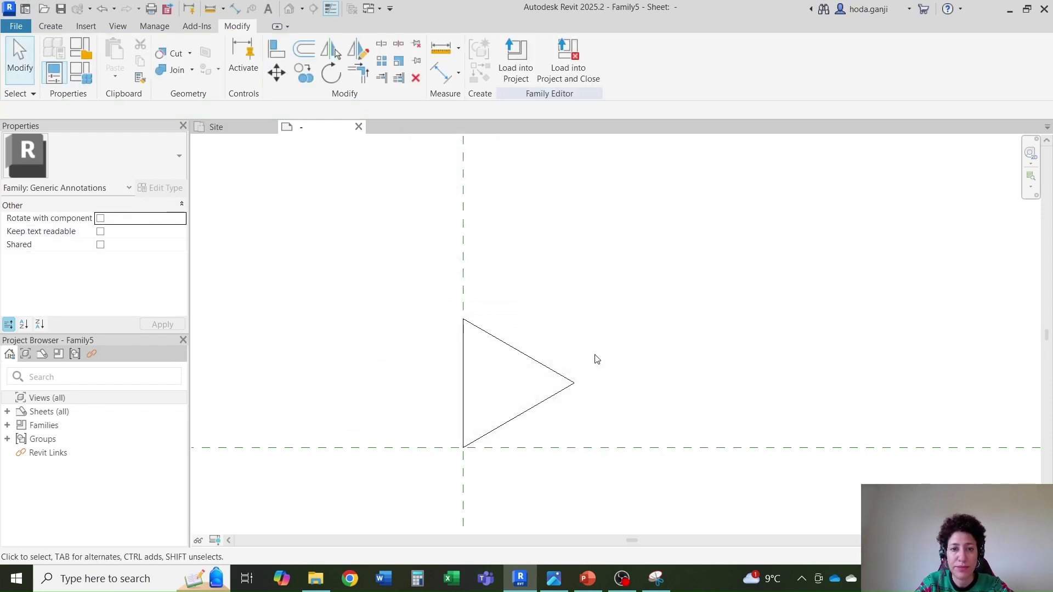
Select the triangle's connected lines and review their subcategory options, keeping Generic Annotations.
scroll(437, 484, up, 2)
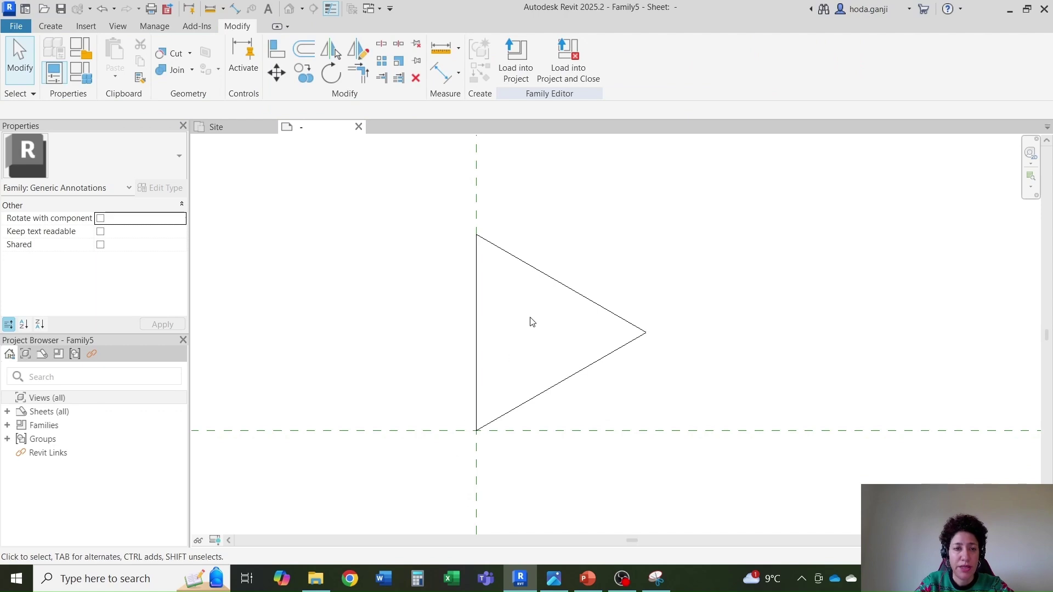
key(Tab)
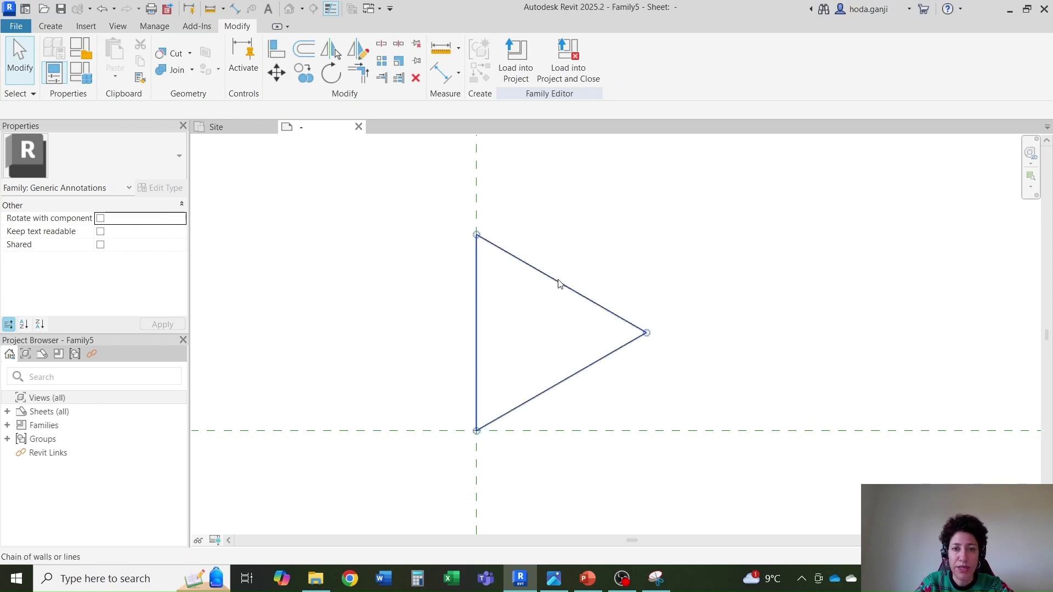
click(559, 284)
click(597, 67)
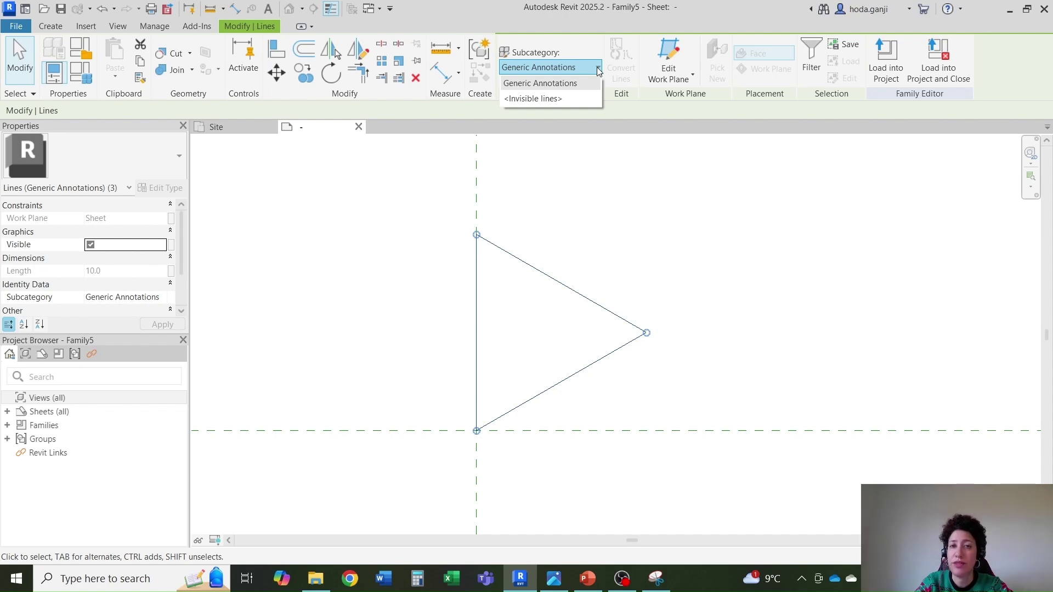
click(571, 83)
key(Escape)
Look up the Line Styles option among the family's additional settings and leave it unopened.
click(154, 26)
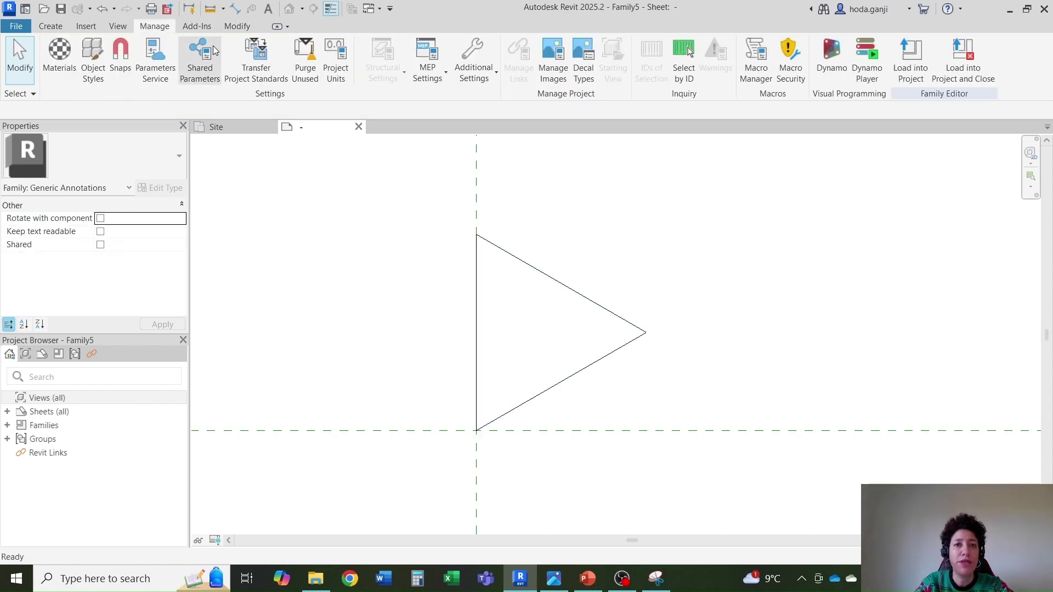
click(474, 64)
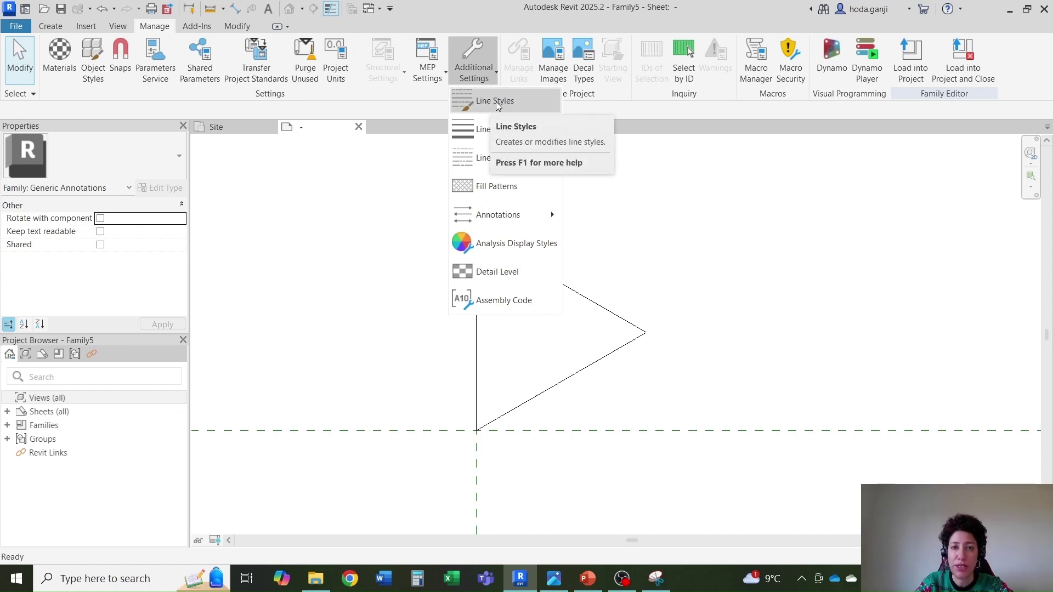
click(608, 249)
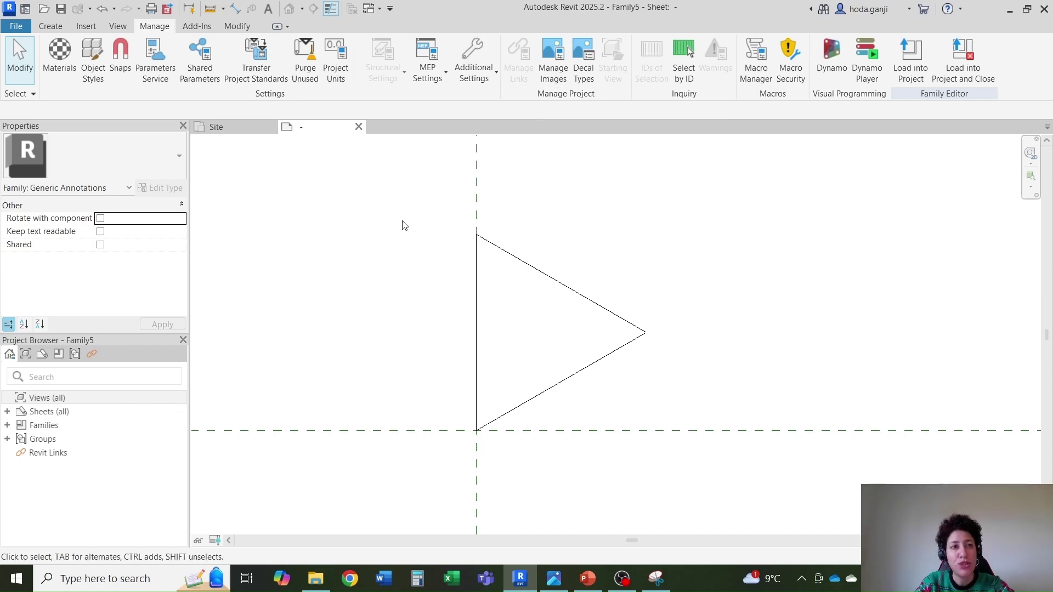
Enable Rotate with component and Keep text readable in the family category and parameters, keeping Generic Annotations as the category.
click(49, 27)
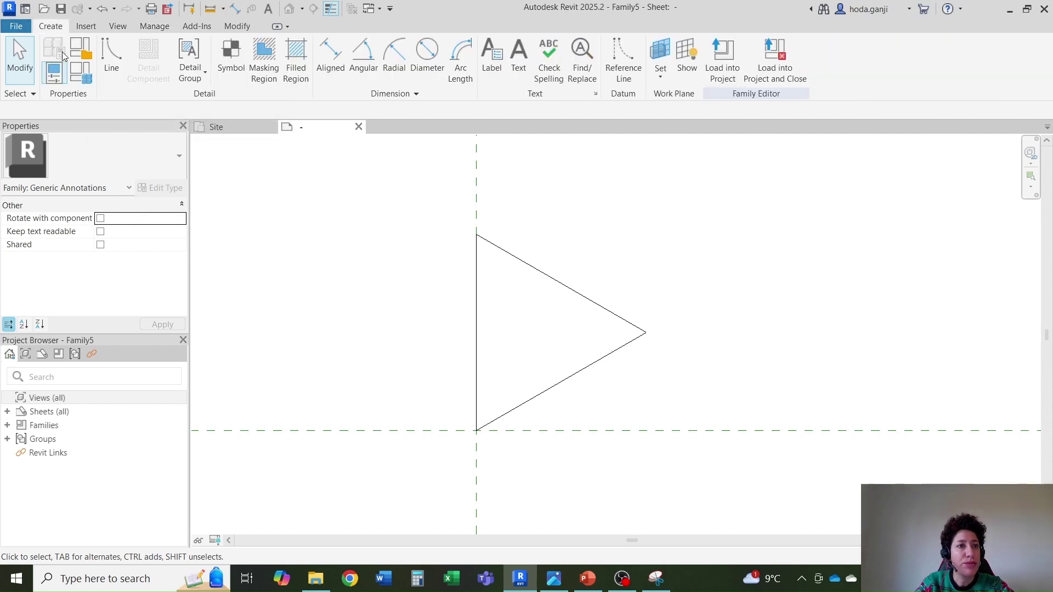
click(86, 47)
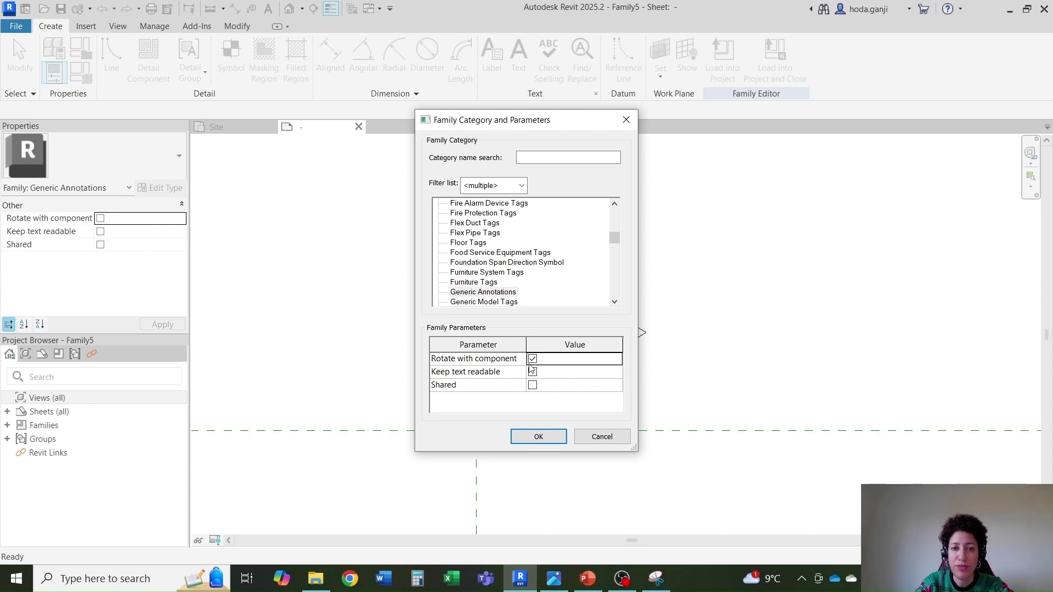
click(530, 375)
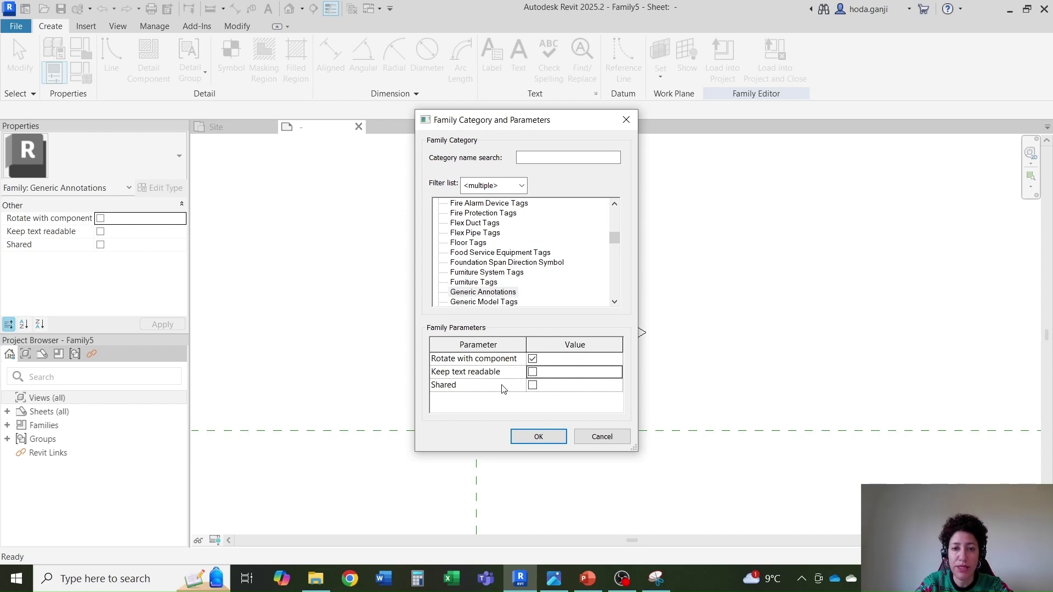
click(533, 373)
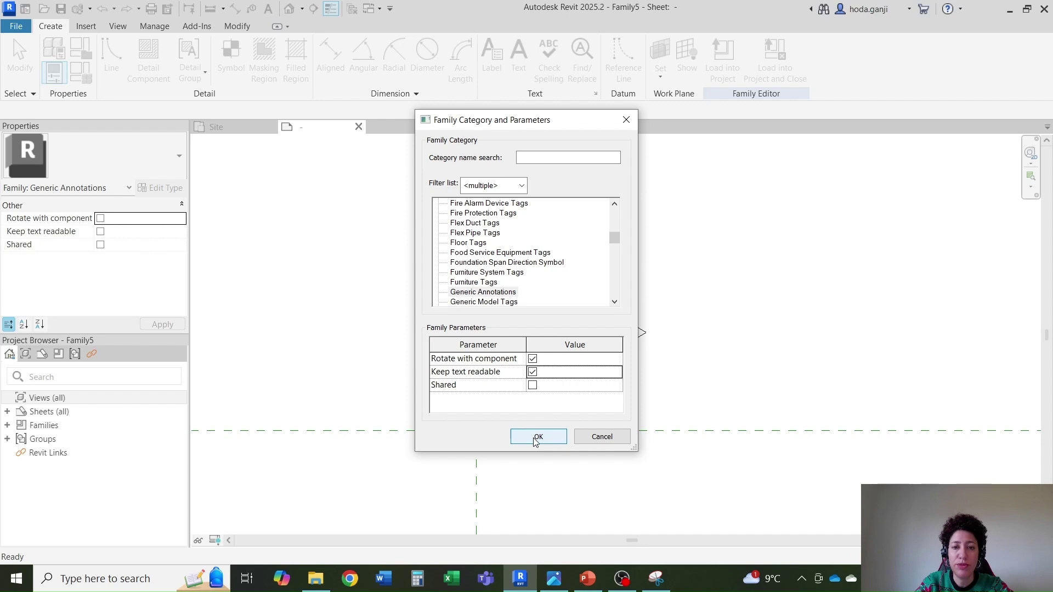
click(538, 437)
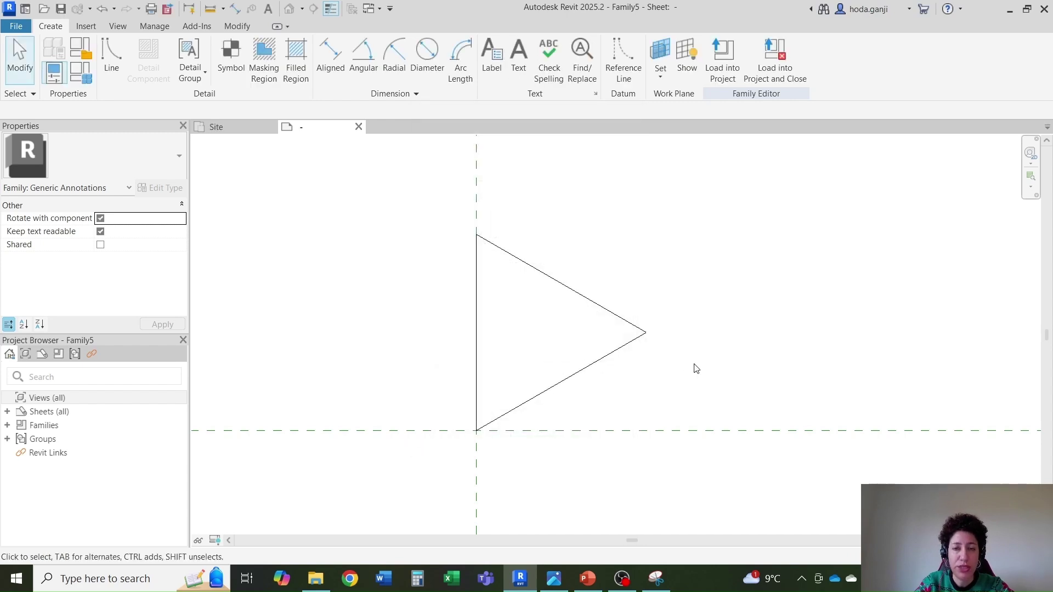
Save the family as Entrance_Generic Annotation in the Week 2 folder with a maximum of 1 backup.
key(ctrl+s)
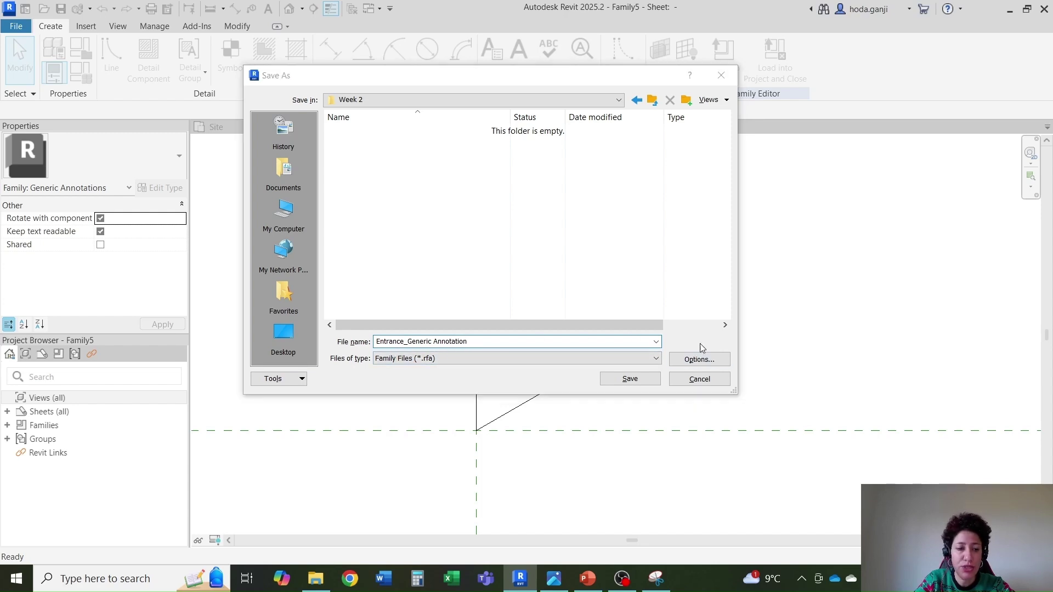
click(698, 358)
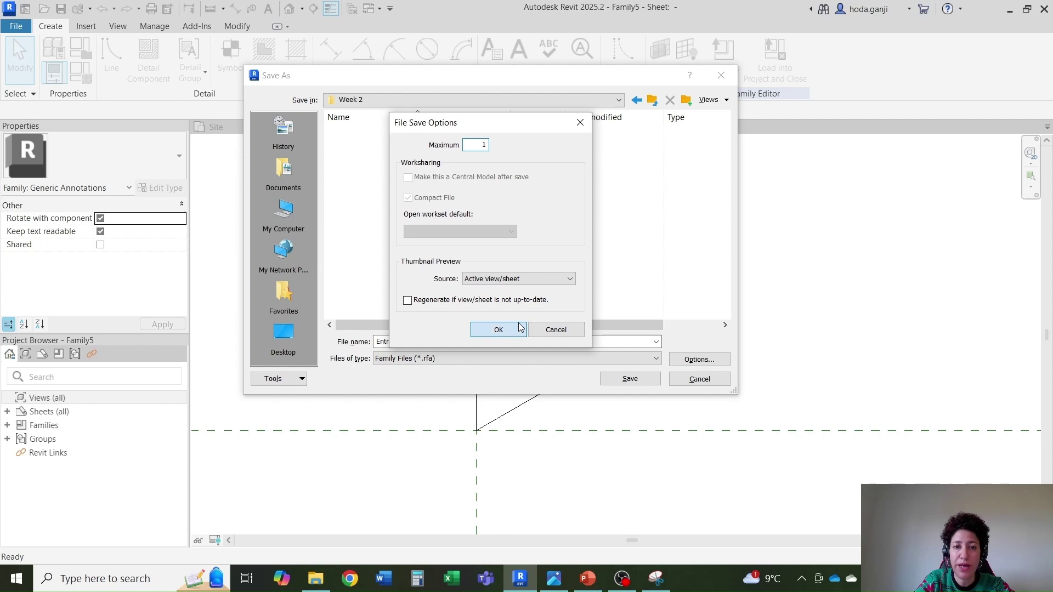
click(498, 329)
click(629, 382)
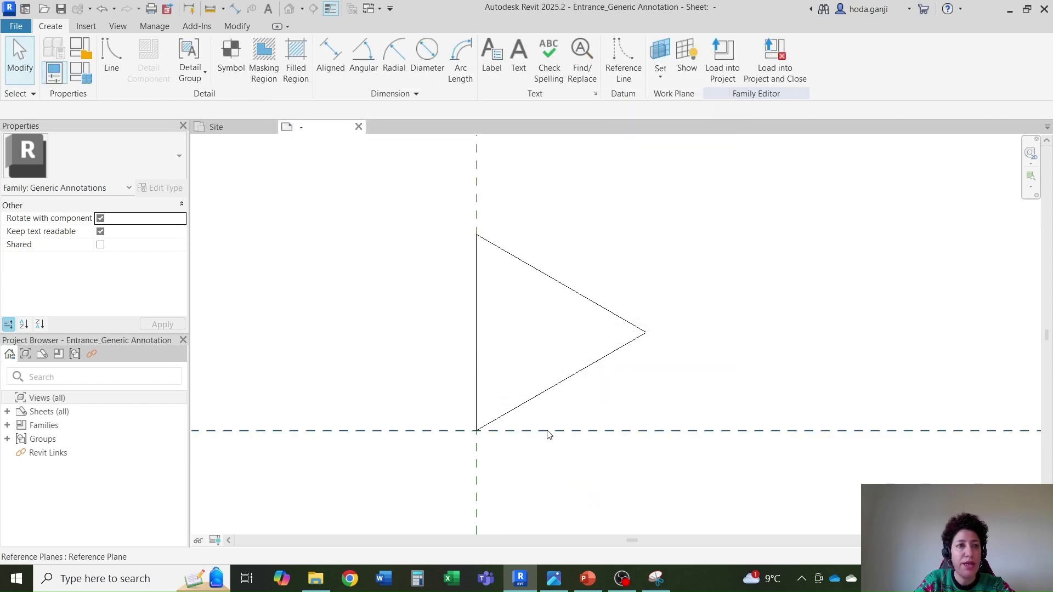
Start a filled region and pick the triangle's three existing lines as its boundary.
click(295, 61)
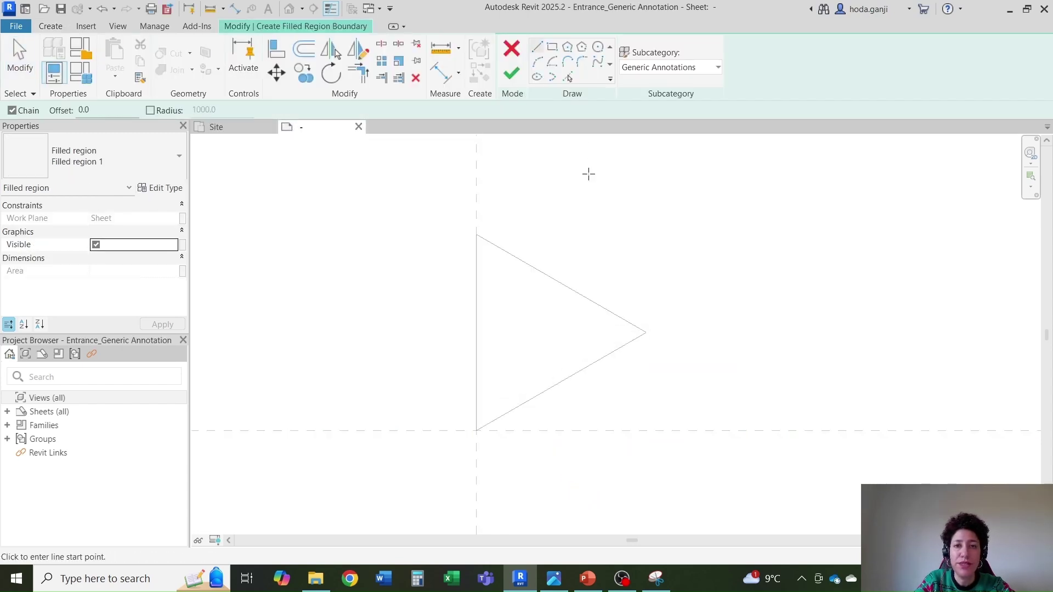
click(569, 81)
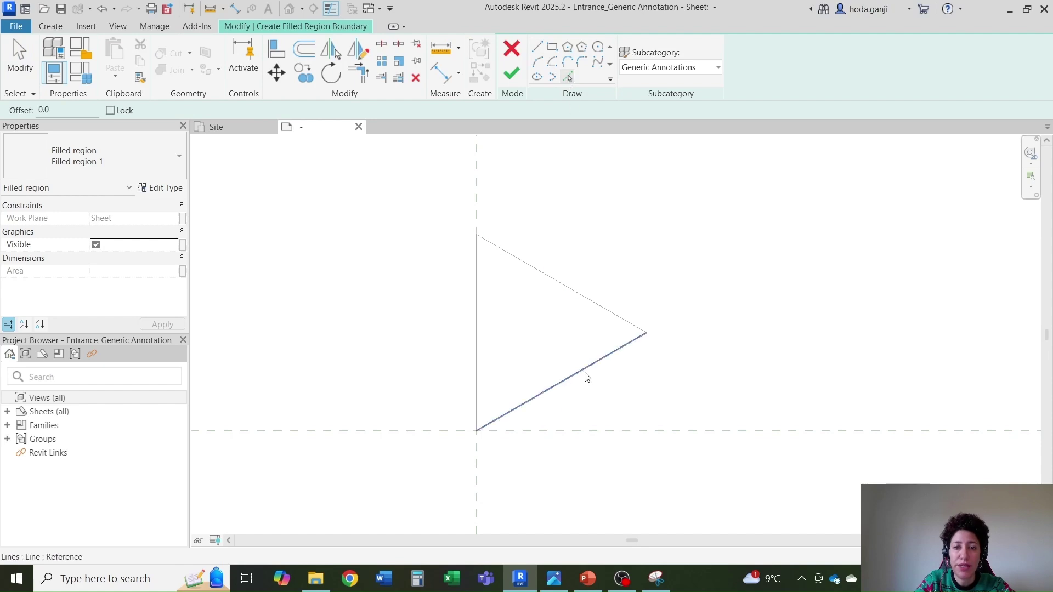
click(478, 351)
click(565, 290)
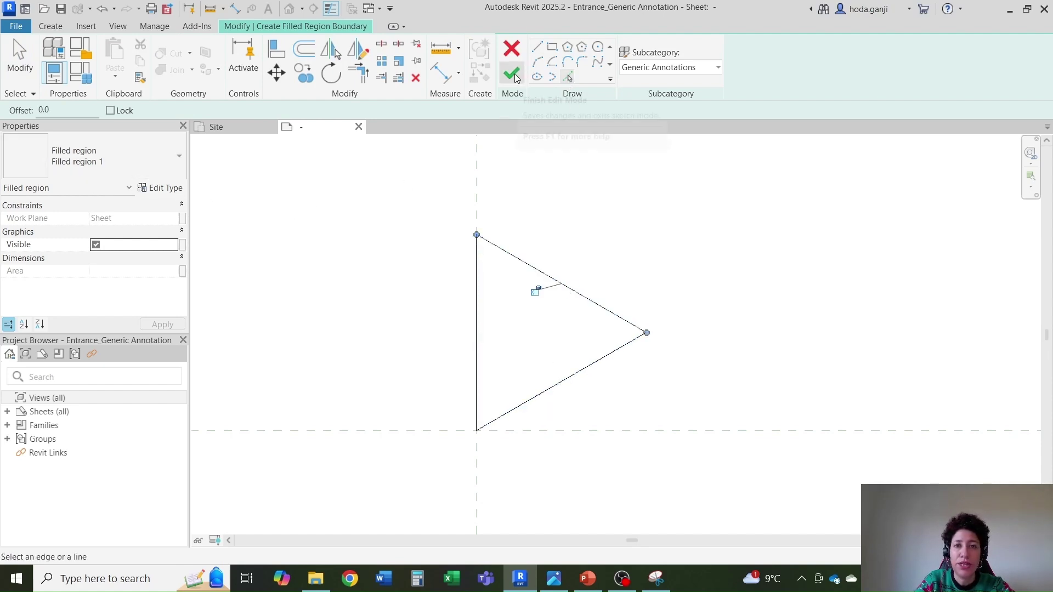
key(Tab)
click(590, 302)
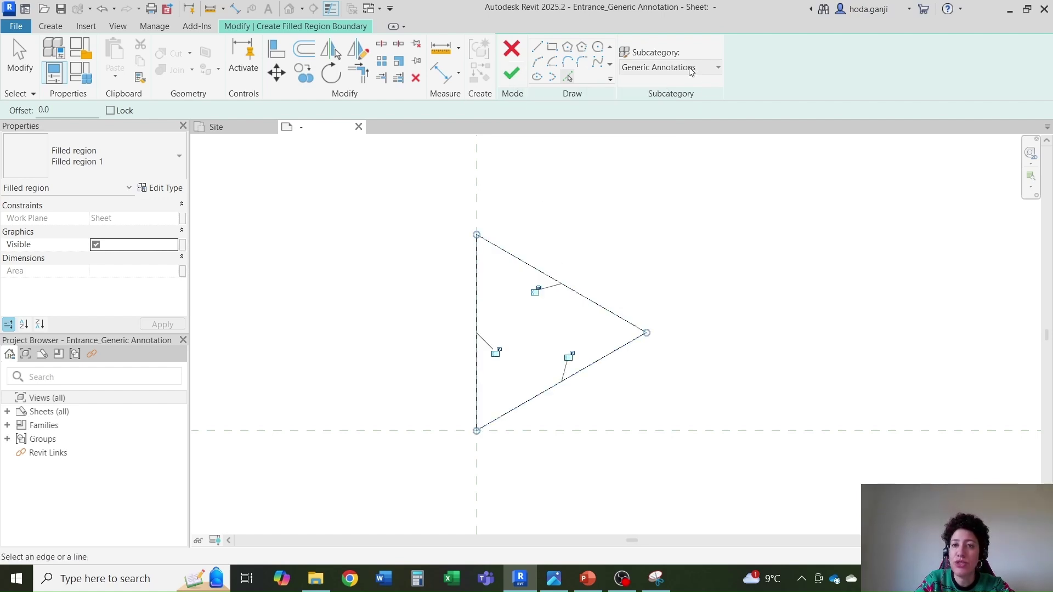
Assign the <Invisible lines> subcategory to the filled region boundary and finish the region.
click(690, 68)
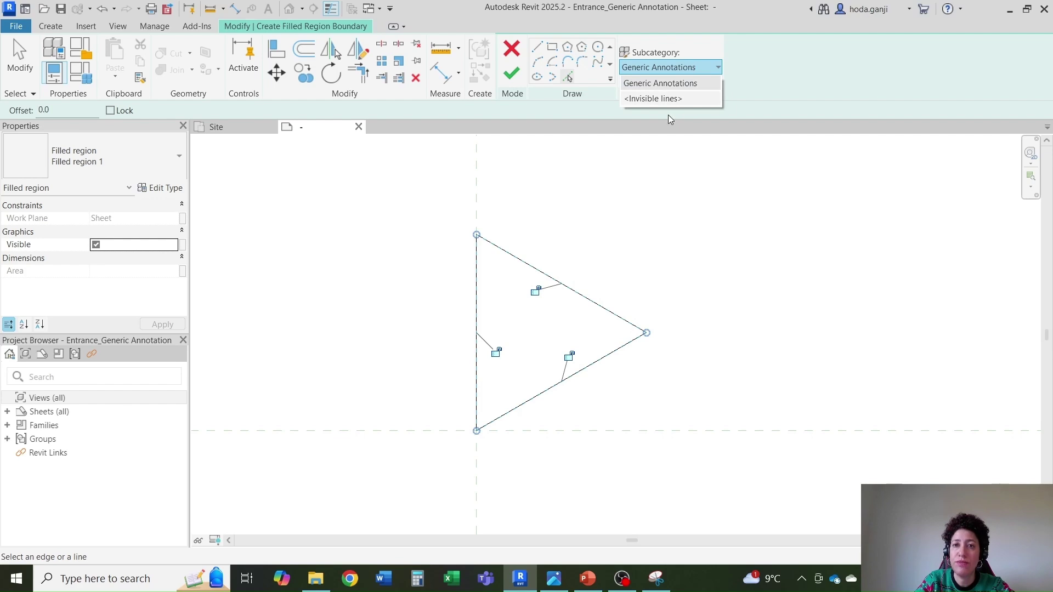
click(652, 99)
click(511, 72)
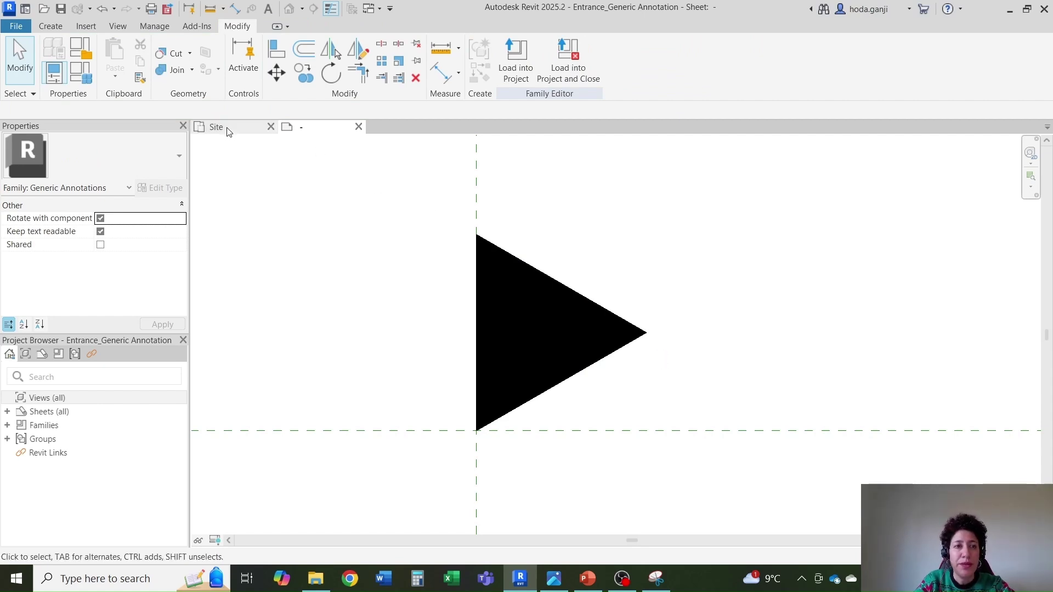
Load the family into the Site Sample_HG project and place one symbol pointing up just below the building's lower edge.
click(514, 71)
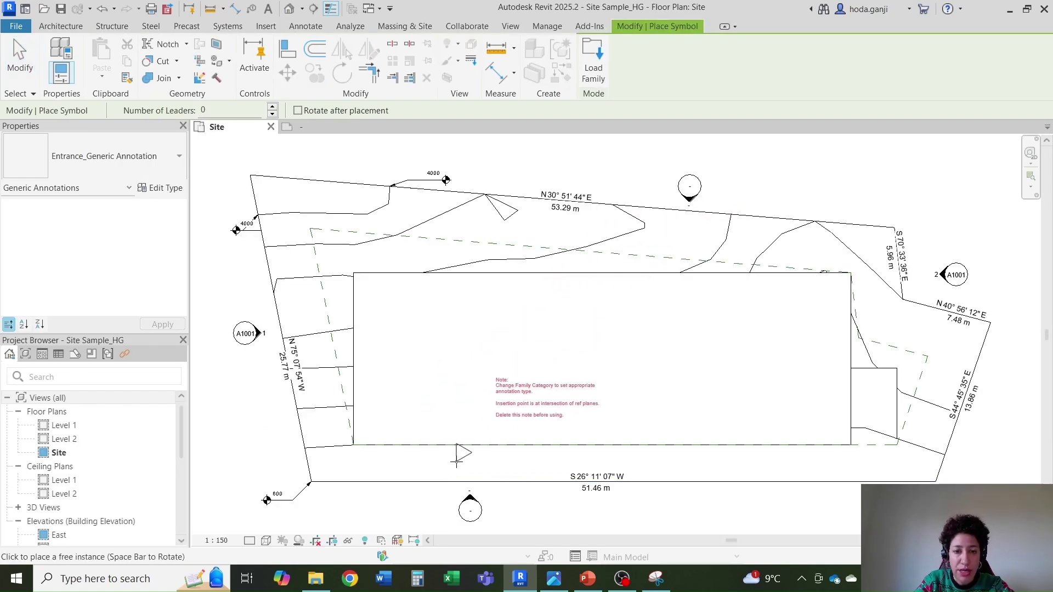
key(space)
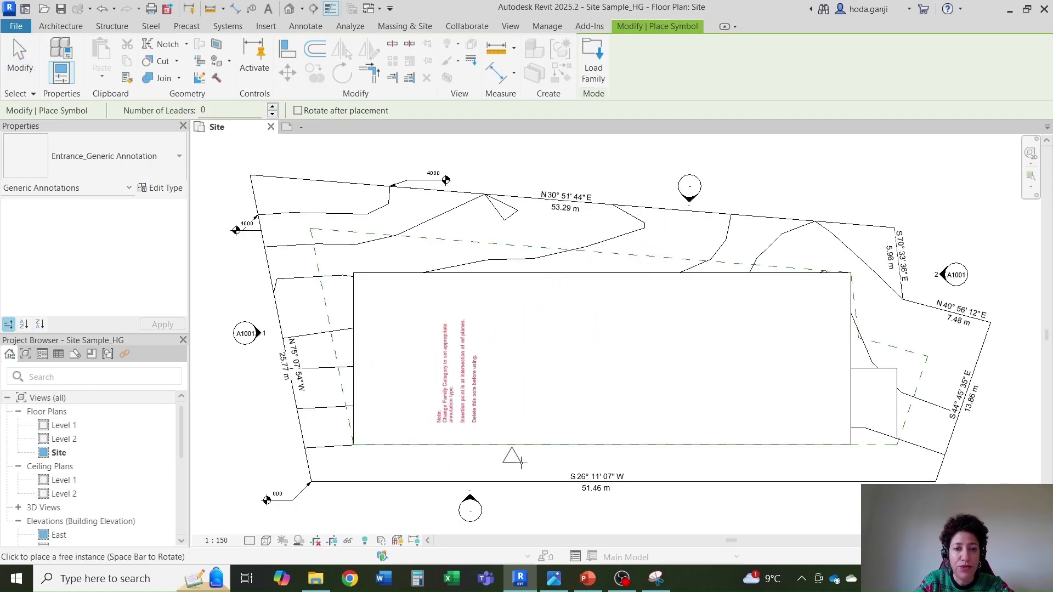
key(space)
key(space)
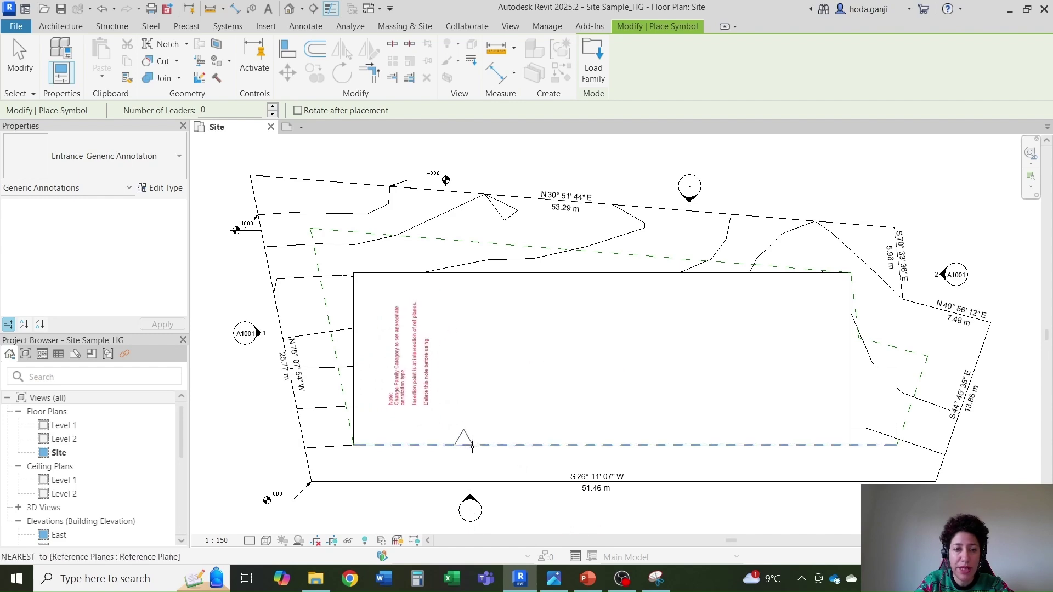
click(460, 465)
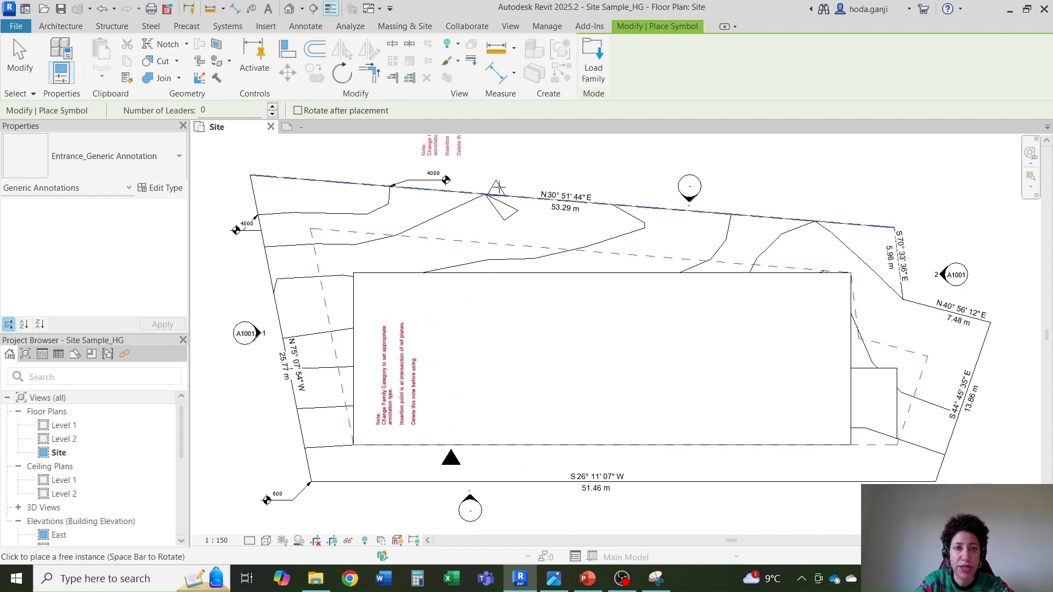
key(Escape)
key(Escape)
Open the placed symbol's family for editing and delete the template's internal note text.
double_click(451, 461)
scroll(501, 337, down, 5)
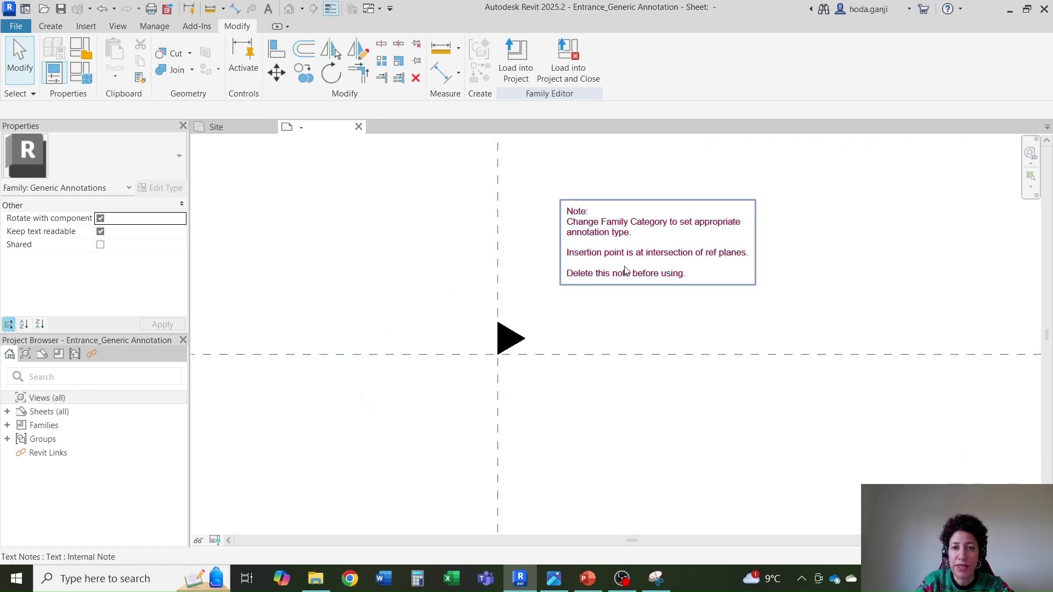
click(641, 262)
scroll(642, 262, up, 1)
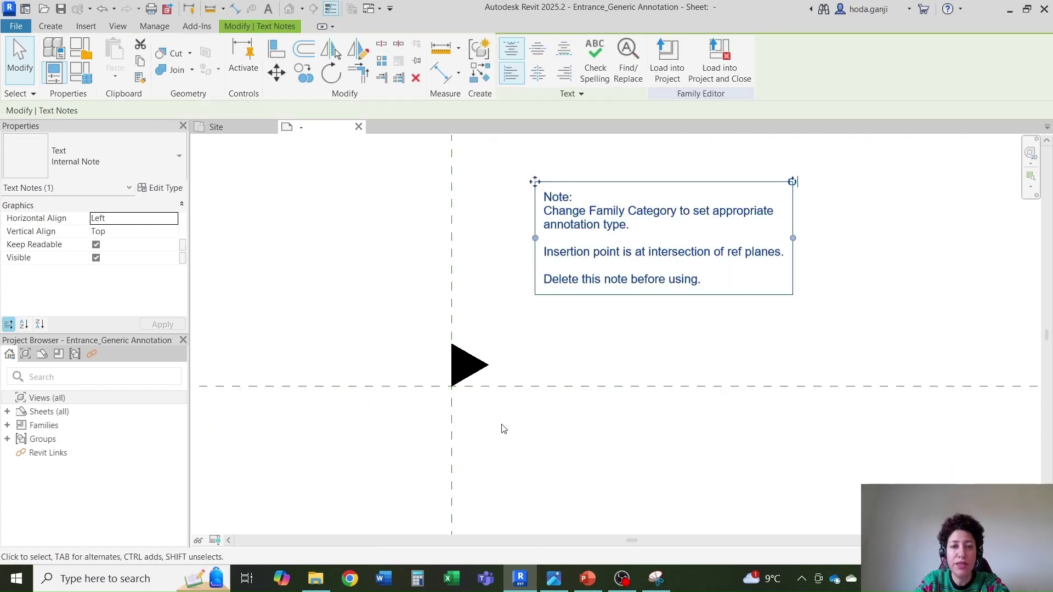
key(Delete)
scroll(444, 398, up, 1)
scroll(445, 398, up, 2)
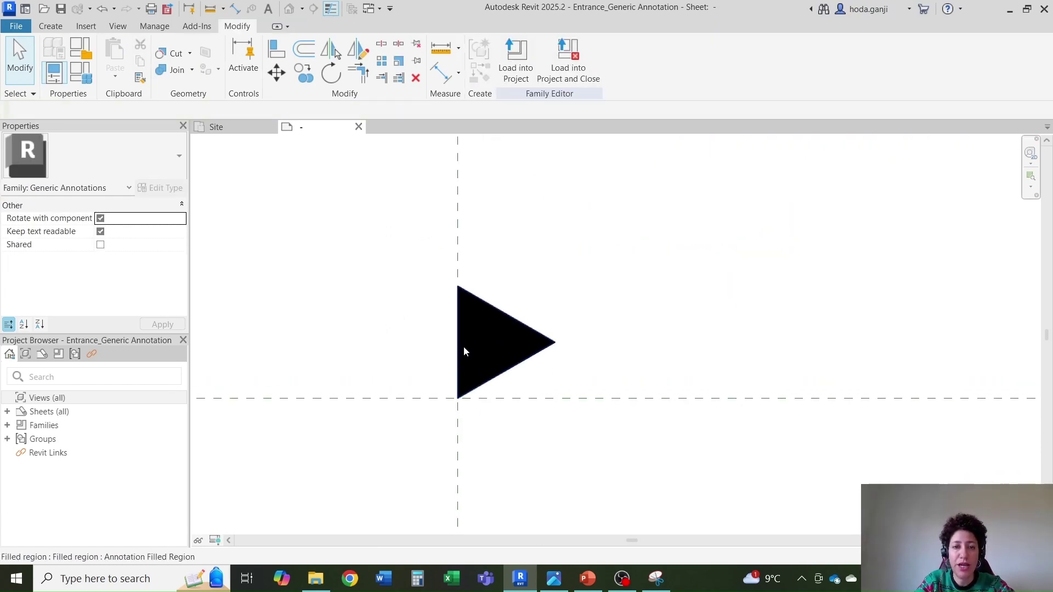
Reload the edited entrance family into the site project, overwriting the existing version.
click(516, 59)
click(478, 265)
scroll(438, 497, up, 2)
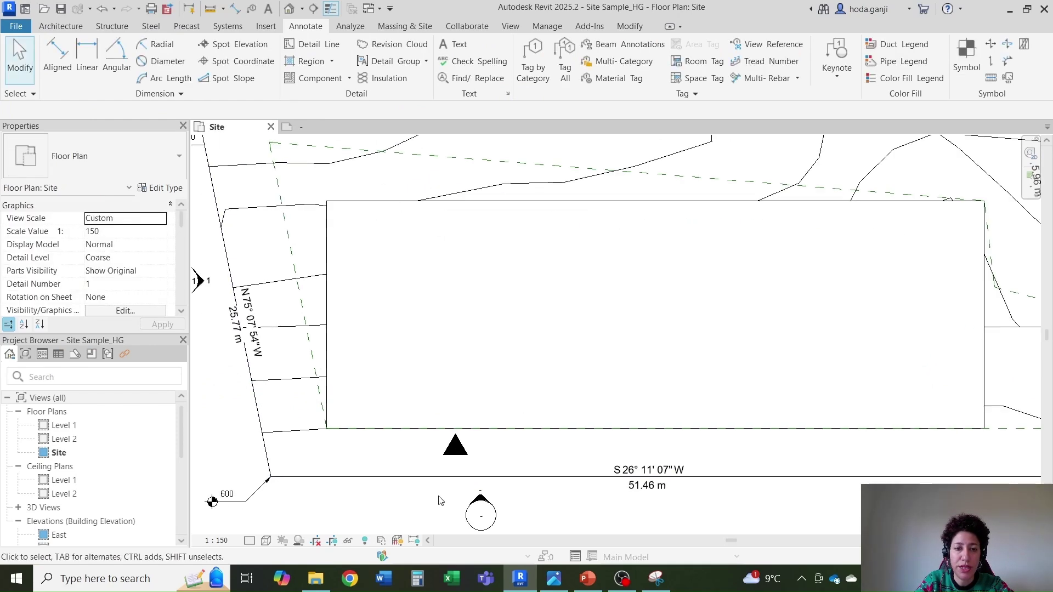
scroll(482, 452, down, 1)
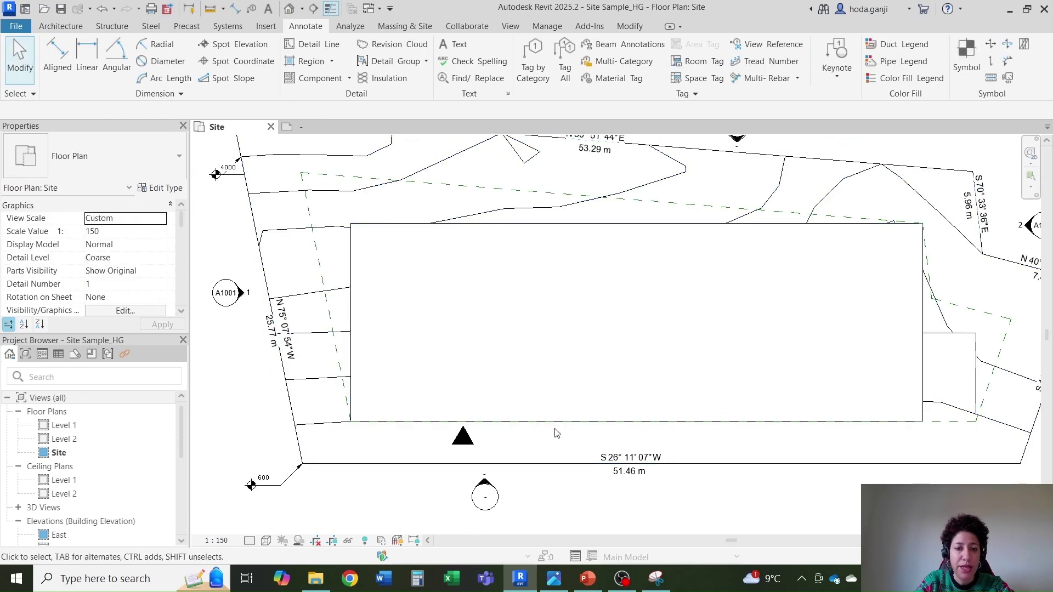
Check the placed symbol's family type and preview placing it with the Symbol tool without adding another.
click(466, 437)
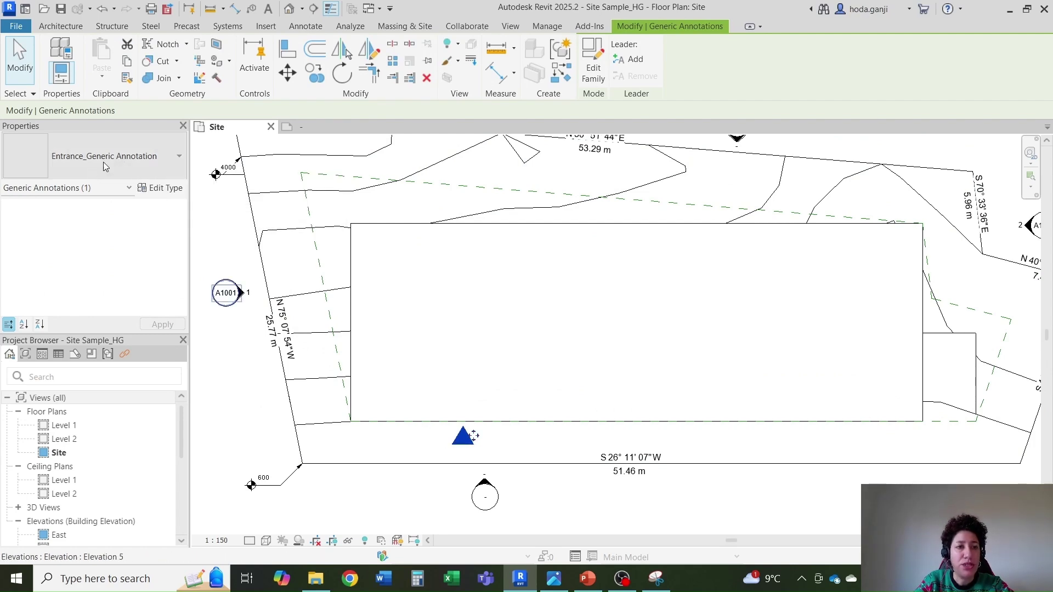
click(523, 411)
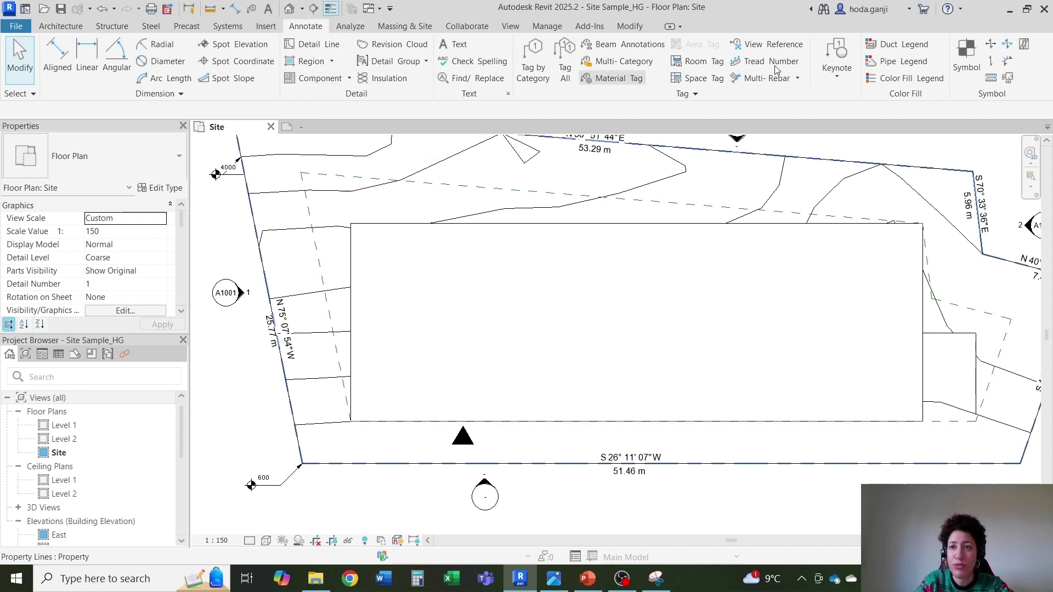
click(965, 64)
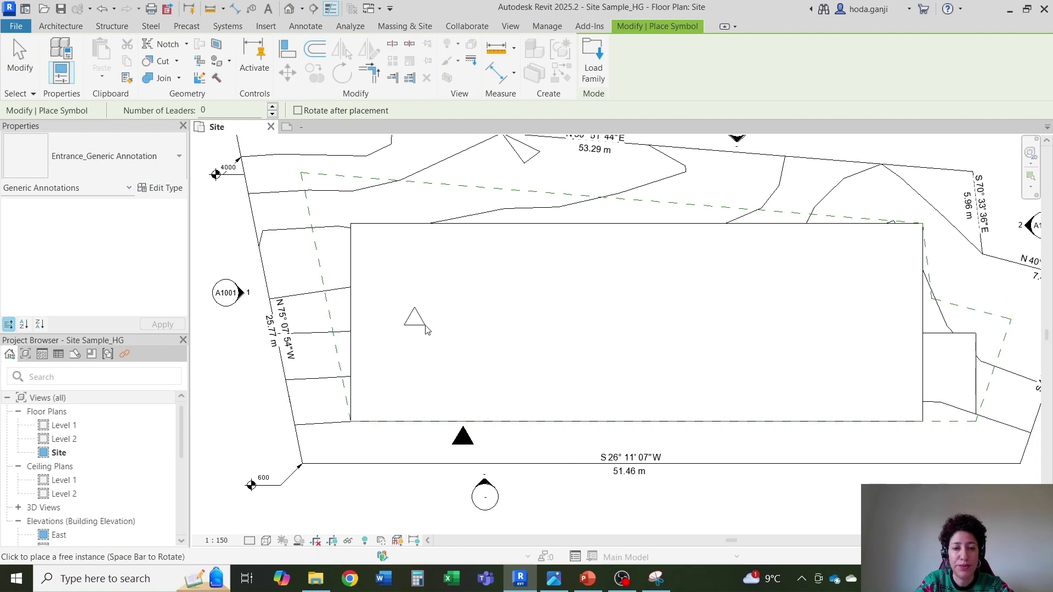
key(Escape)
scroll(494, 432, down, 3)
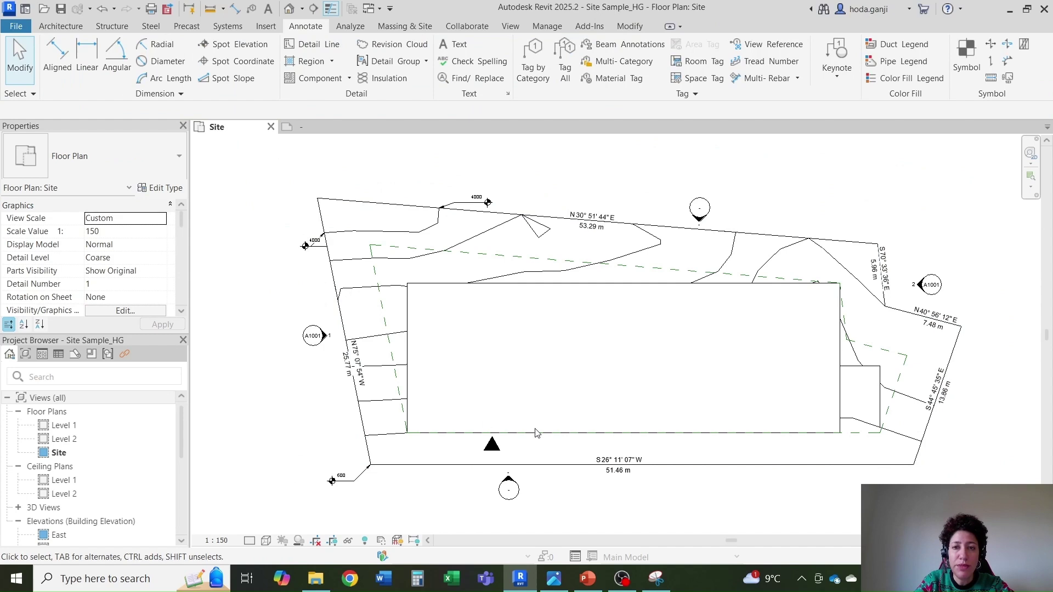
scroll(658, 425, up, 1)
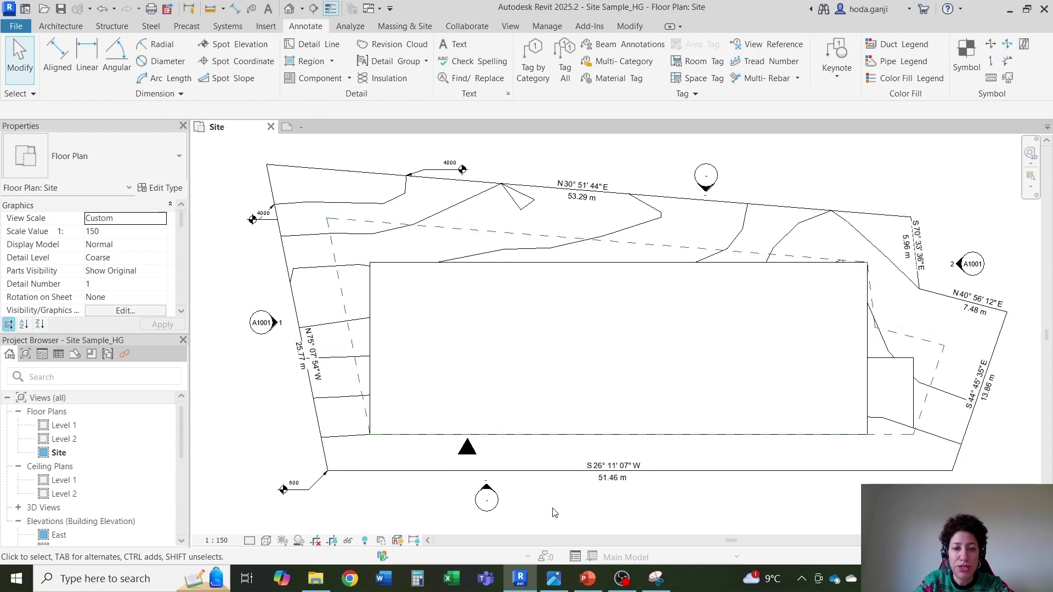
Set the Site floor plan's view scale to 1 : 100.
click(221, 542)
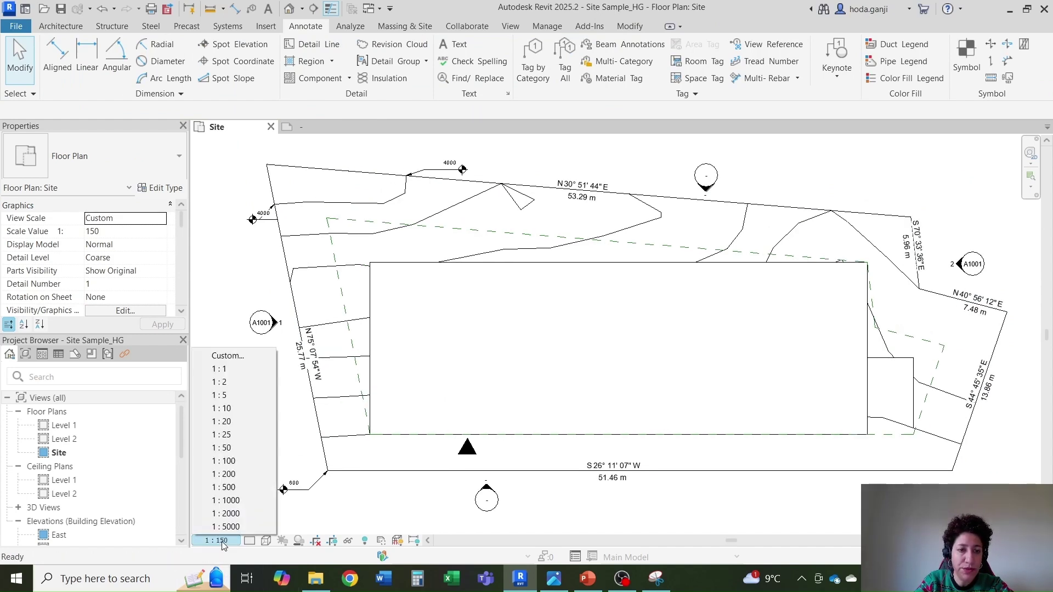
click(242, 486)
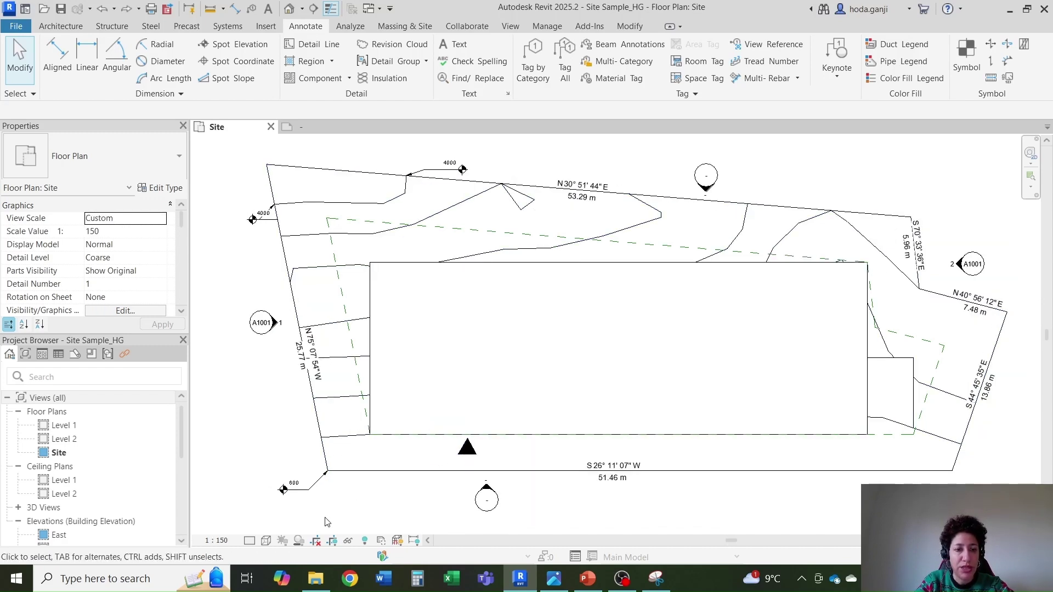
click(217, 541)
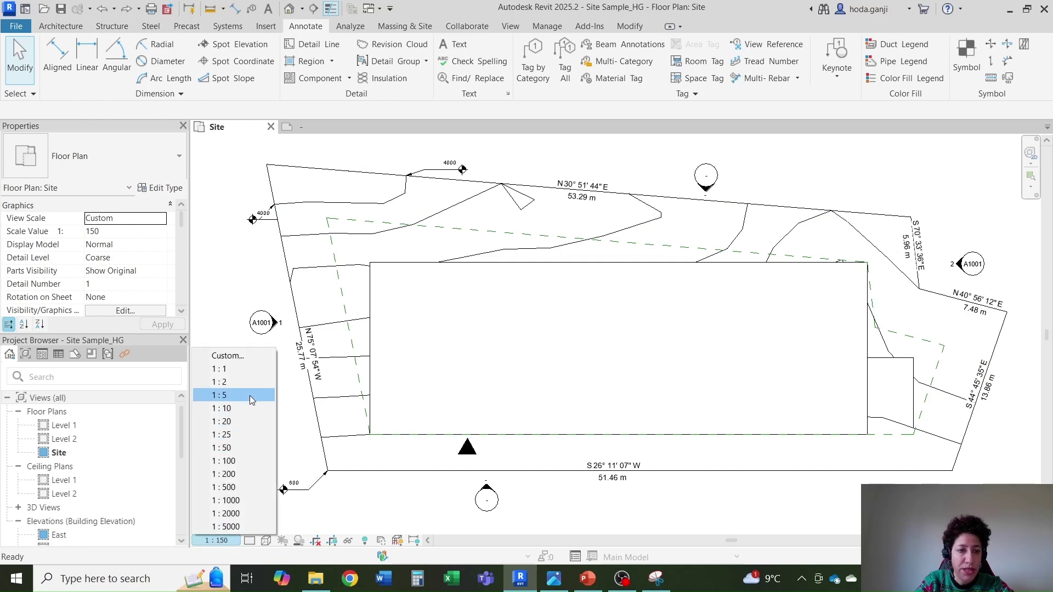
click(239, 461)
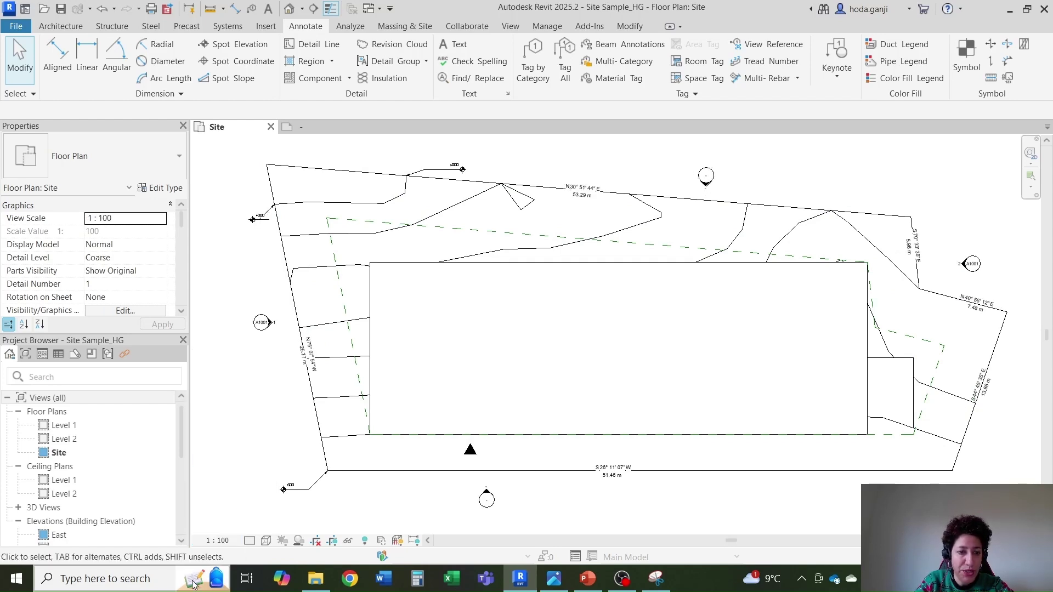
Set the Site floor plan's view scale to 1 : 200.
click(216, 540)
click(238, 474)
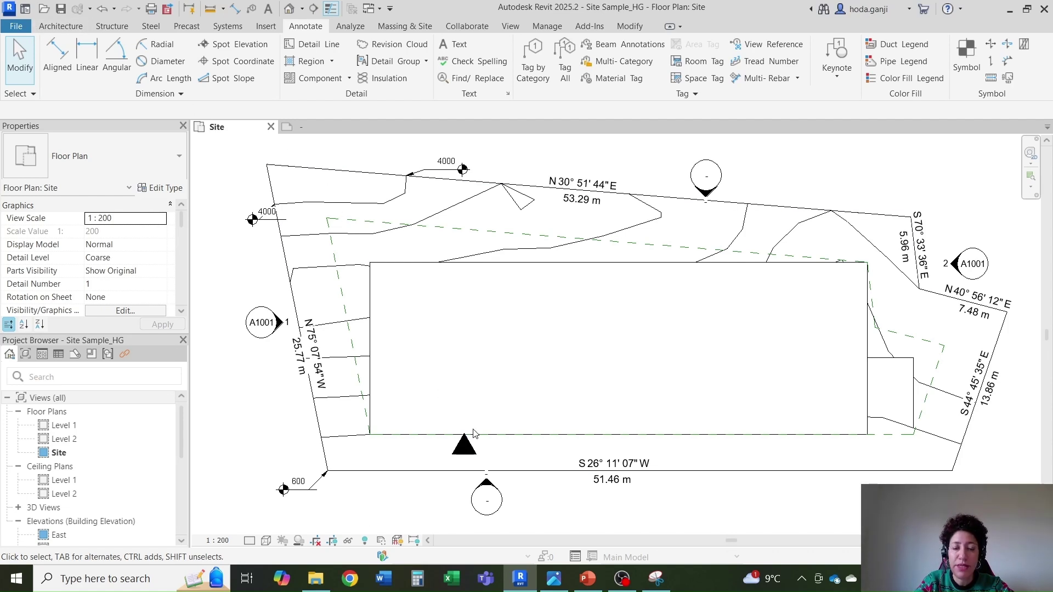
Create a new family from the Metric Detail Item template and review its family category settings.
click(27, 10)
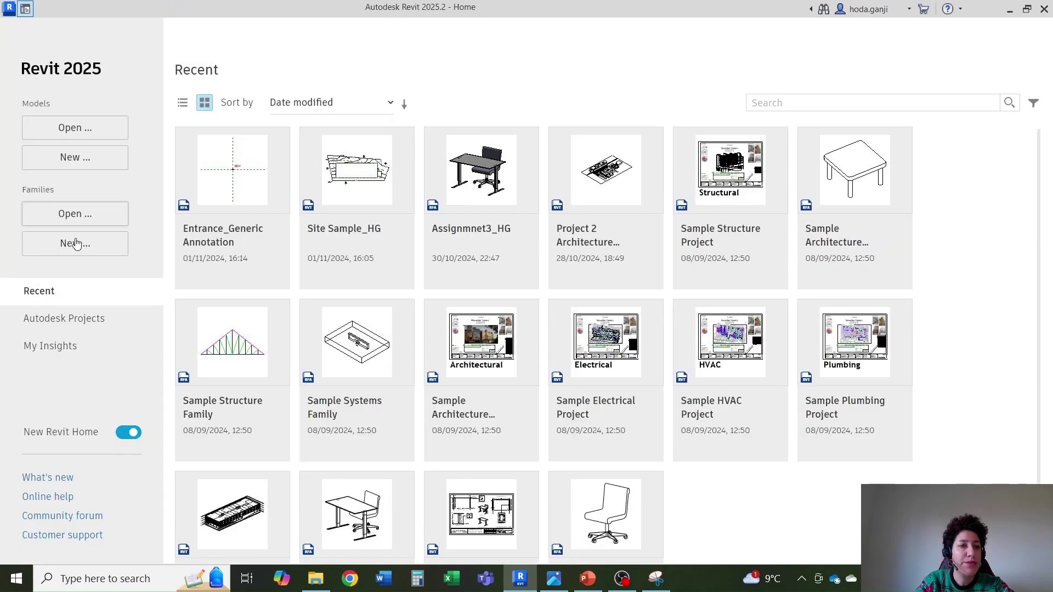
click(75, 243)
double_click(408, 148)
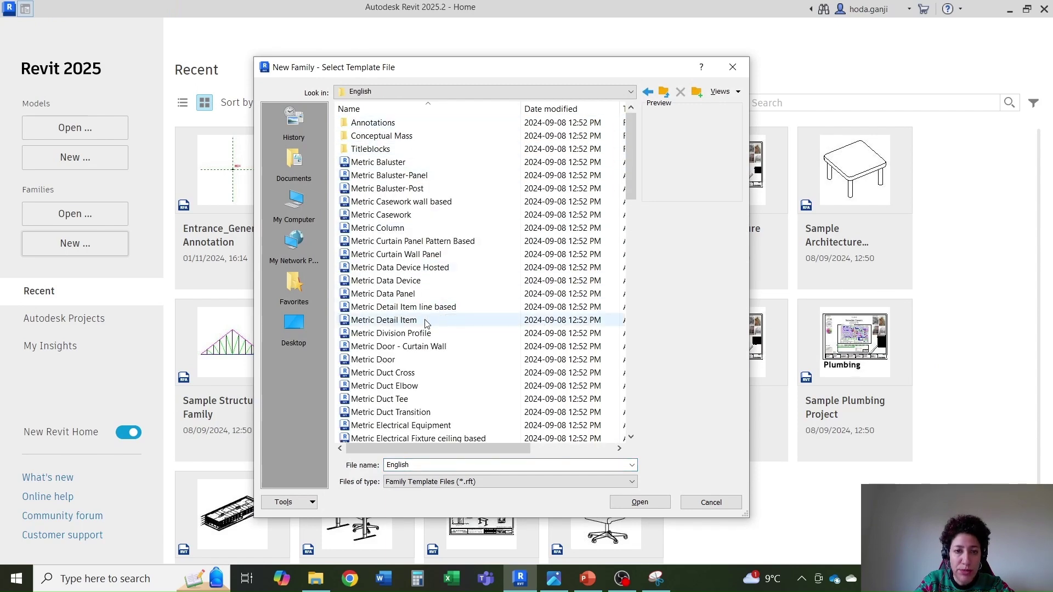
click(384, 320)
click(640, 502)
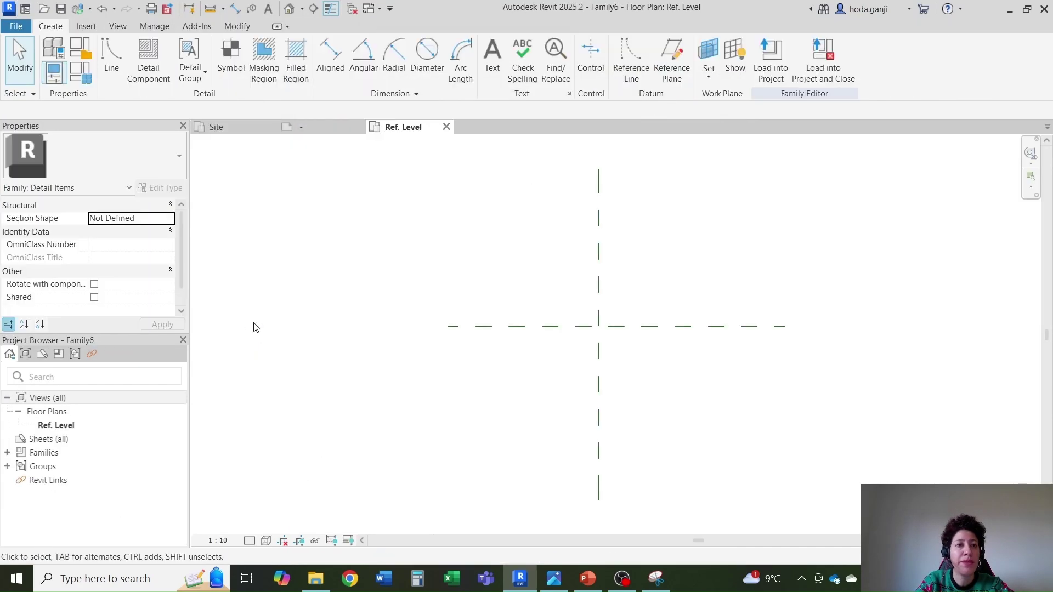
click(54, 48)
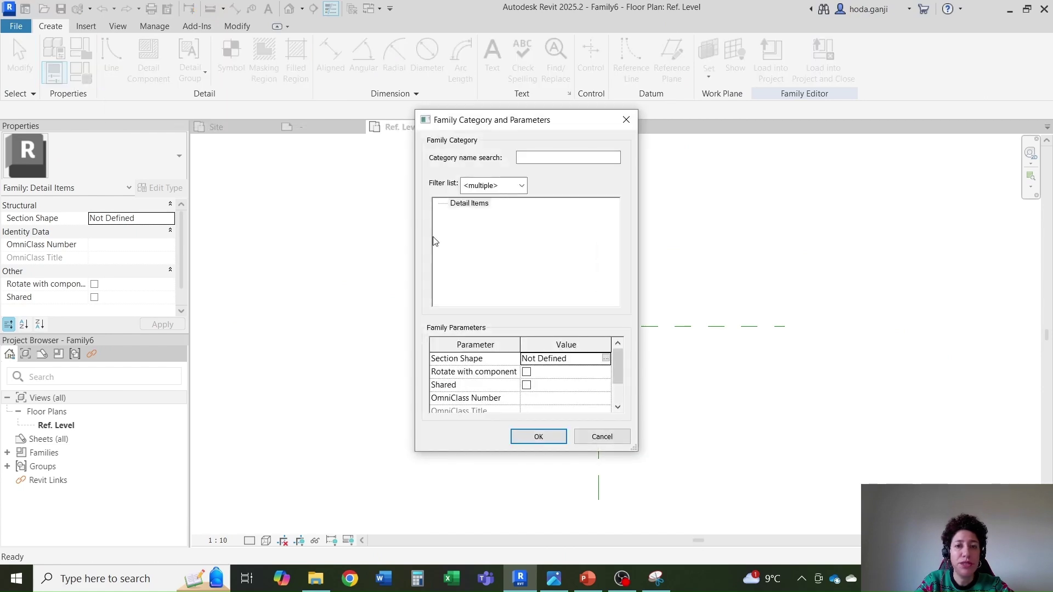
click(539, 438)
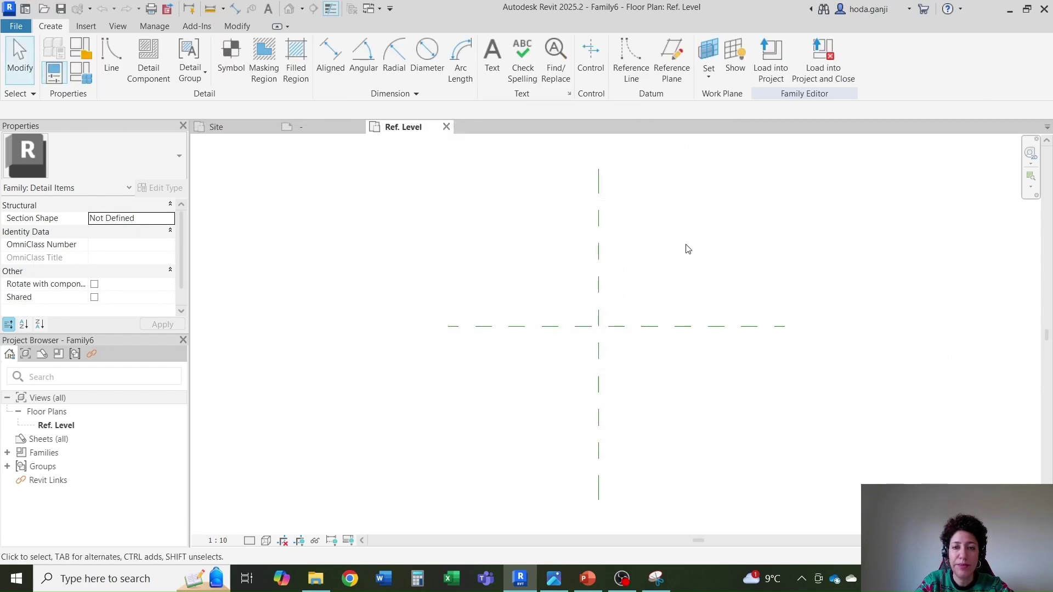
Draw a 1000 mm vertical line upward along the center reference plane from the intersection of the reference planes.
click(111, 58)
click(455, 451)
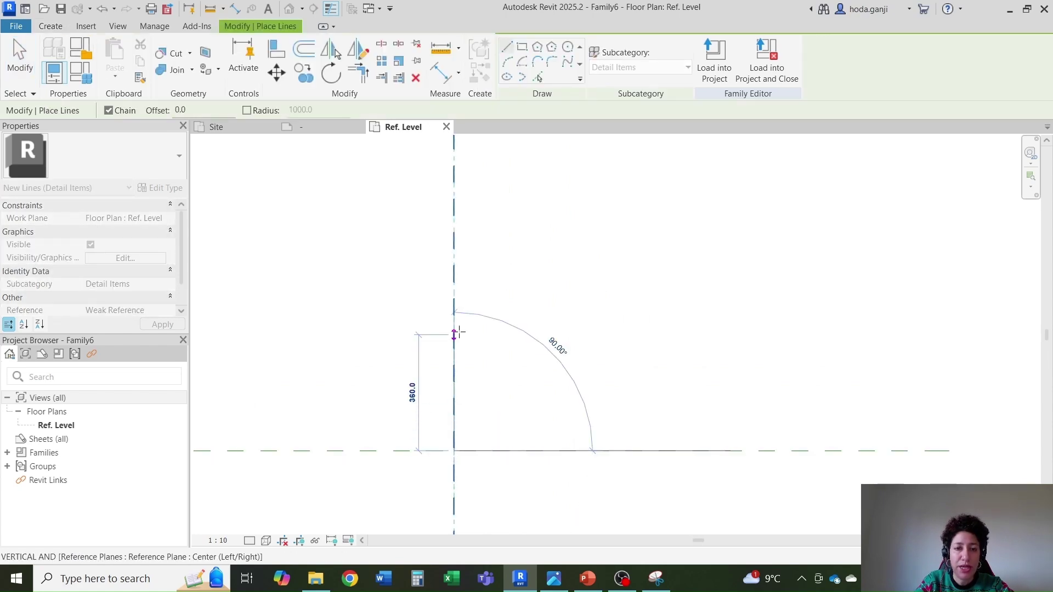
text(1)
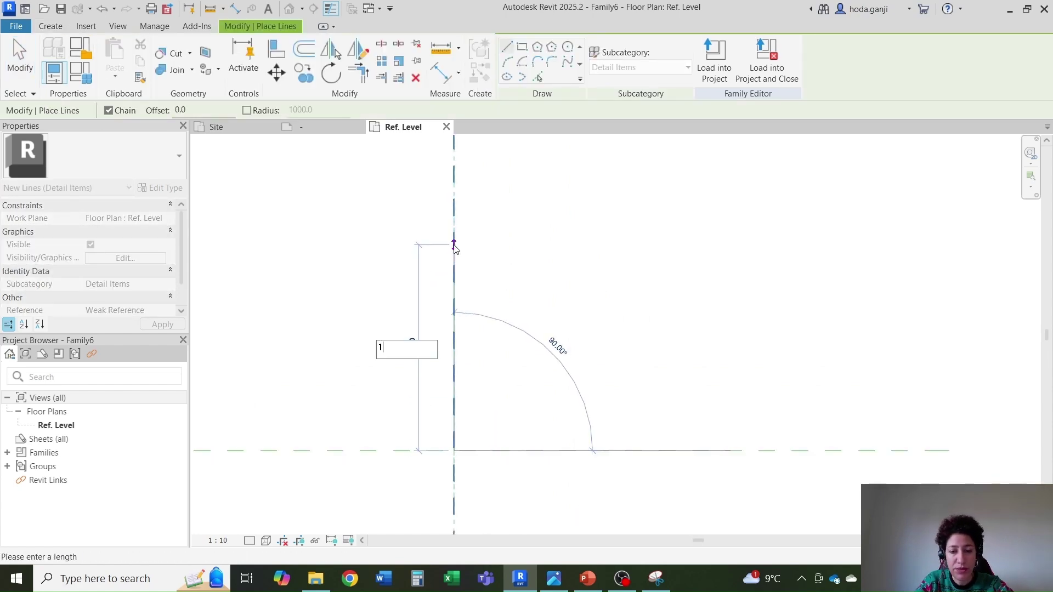
text(0)
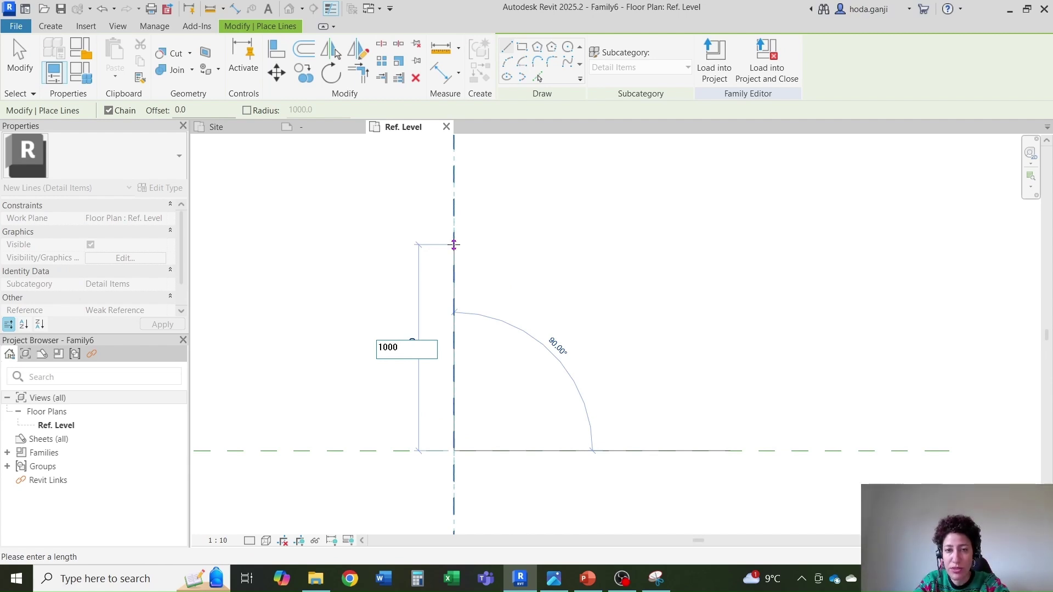
text(00)
key(Return)
Add a 1000 mm line sloping down at 30° from the vertical line's upper end and close the triangle at its starting point.
scroll(454, 245, down, 2)
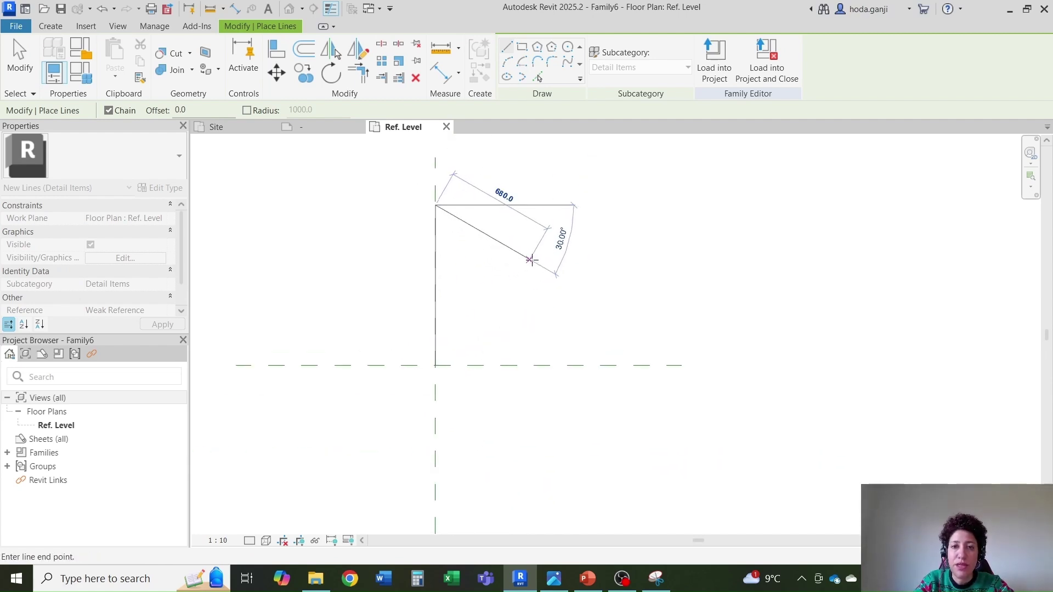
text(1)
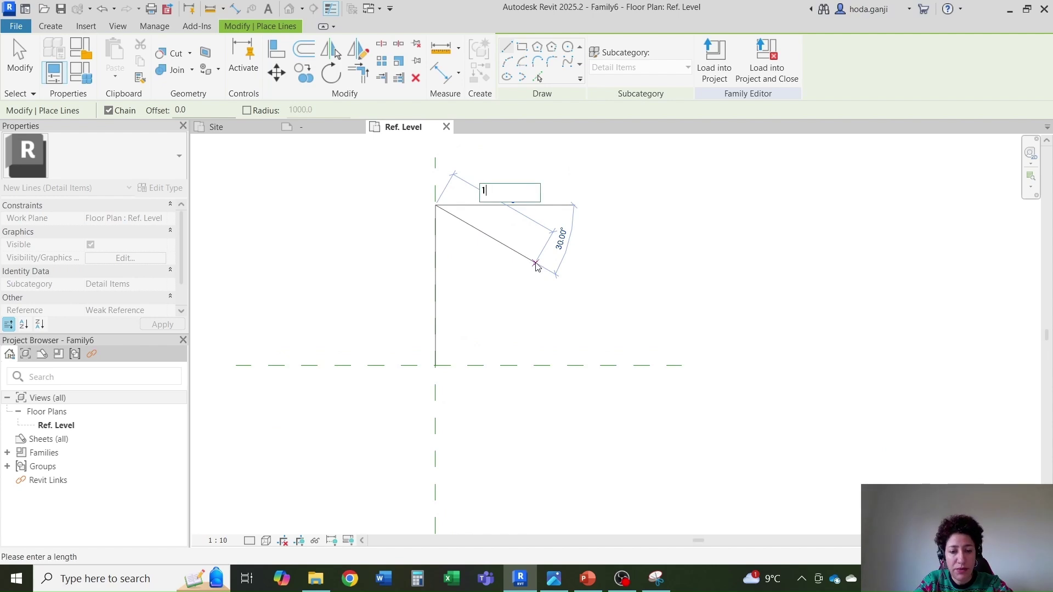
text(000)
key(Return)
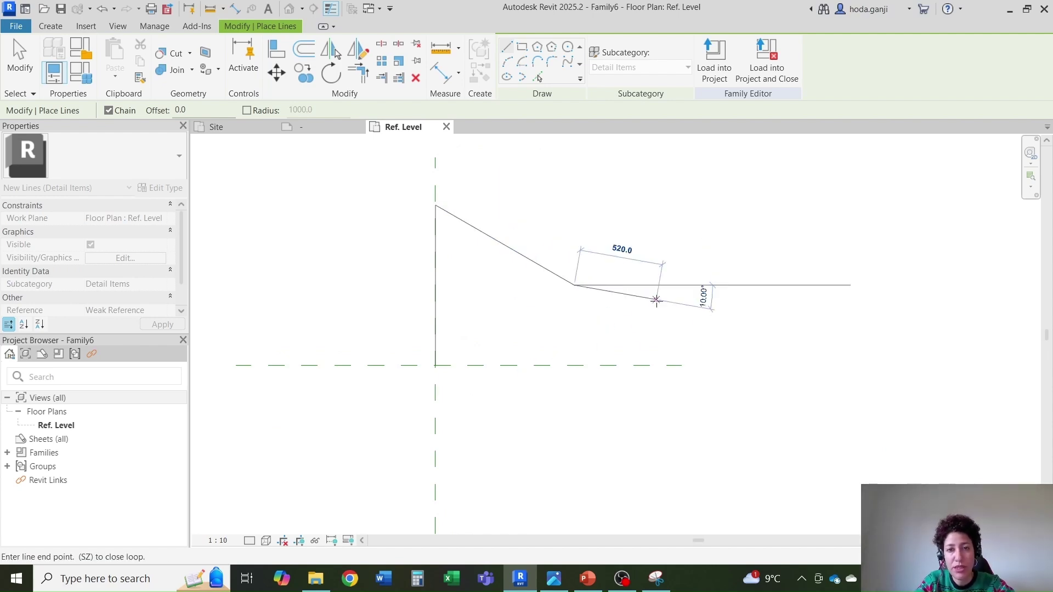
click(435, 365)
key(Escape)
key(Escape)
scroll(472, 227, up, 2)
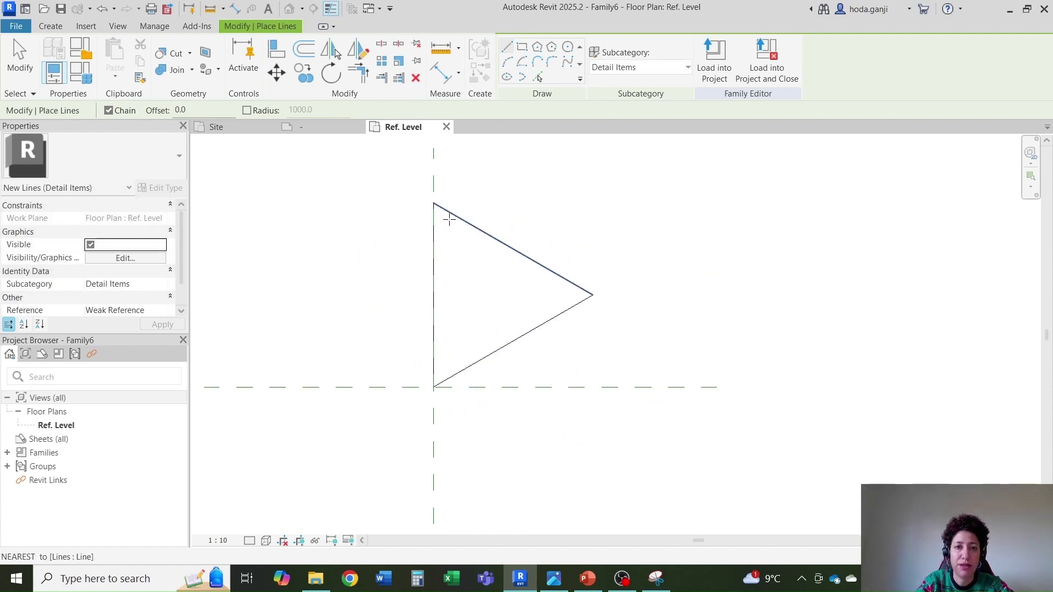
Select the triangle's connected outline and check its available line subcategories without changing them.
key(Tab)
click(481, 228)
scroll(392, 223, up, 1)
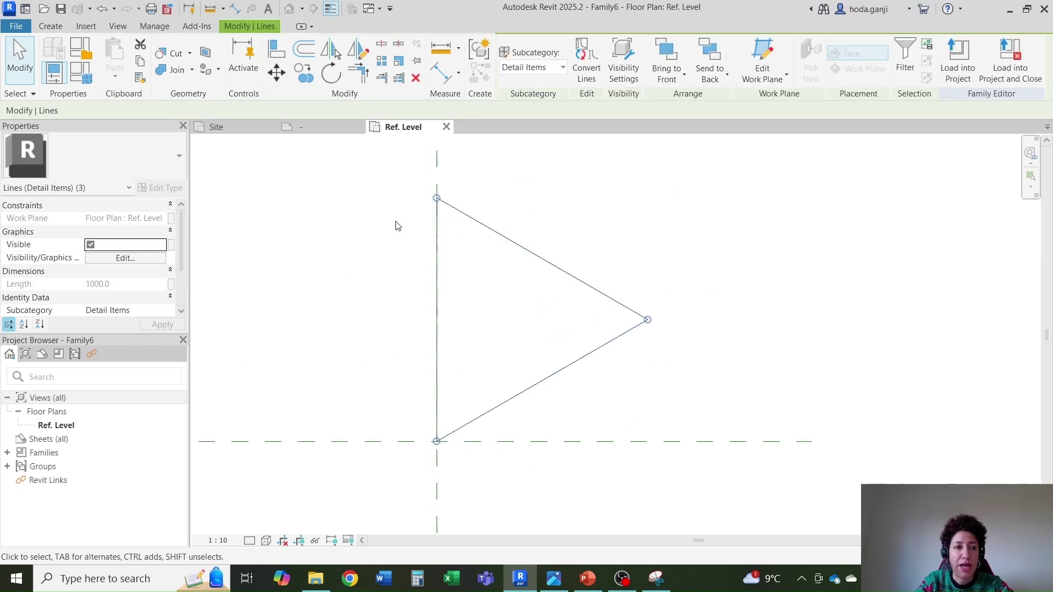
click(561, 68)
click(537, 135)
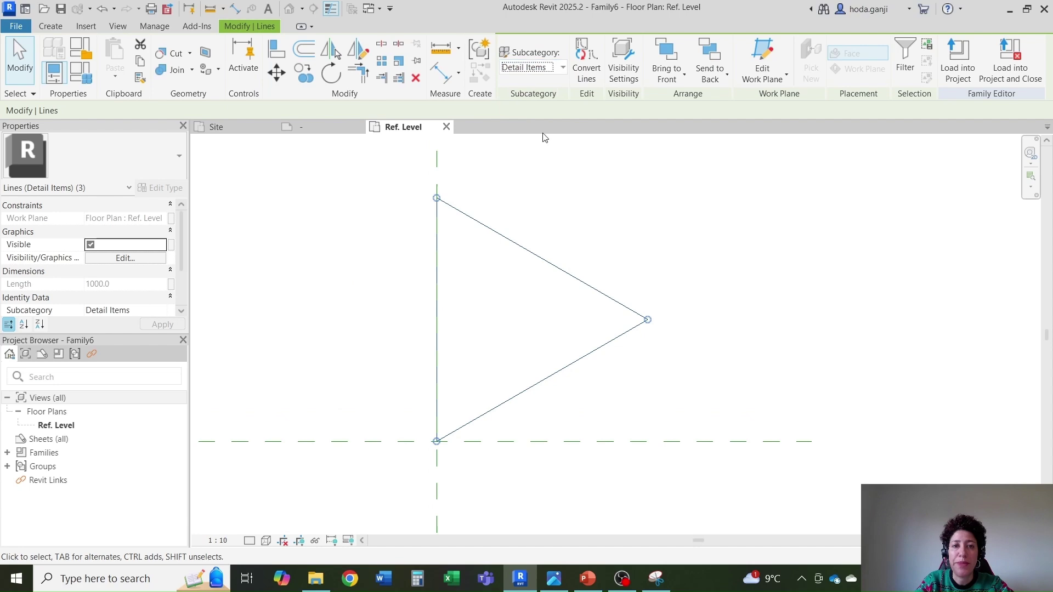
click(488, 164)
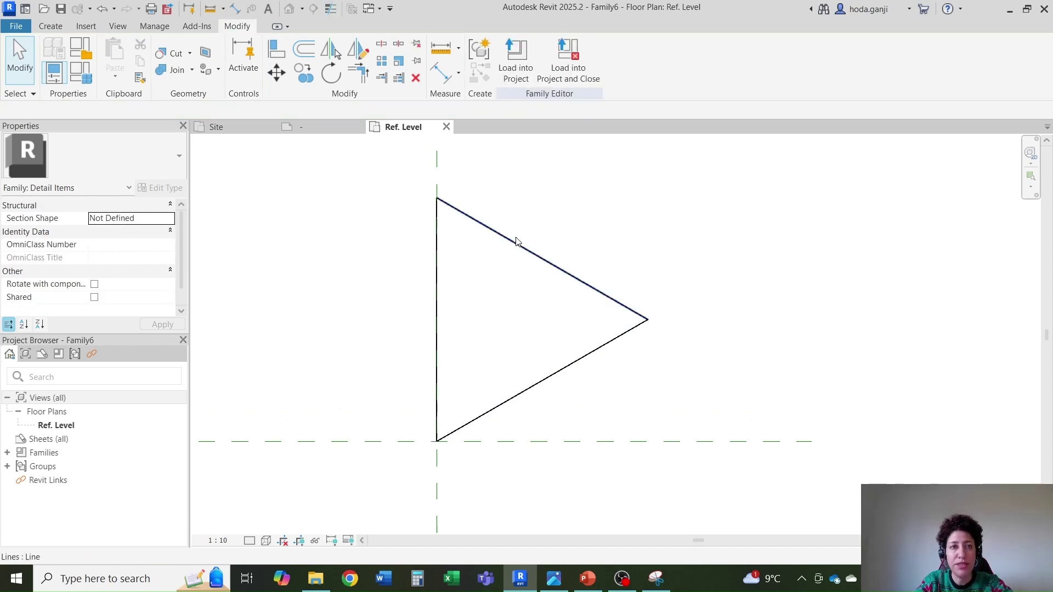
scroll(518, 241, up, 1)
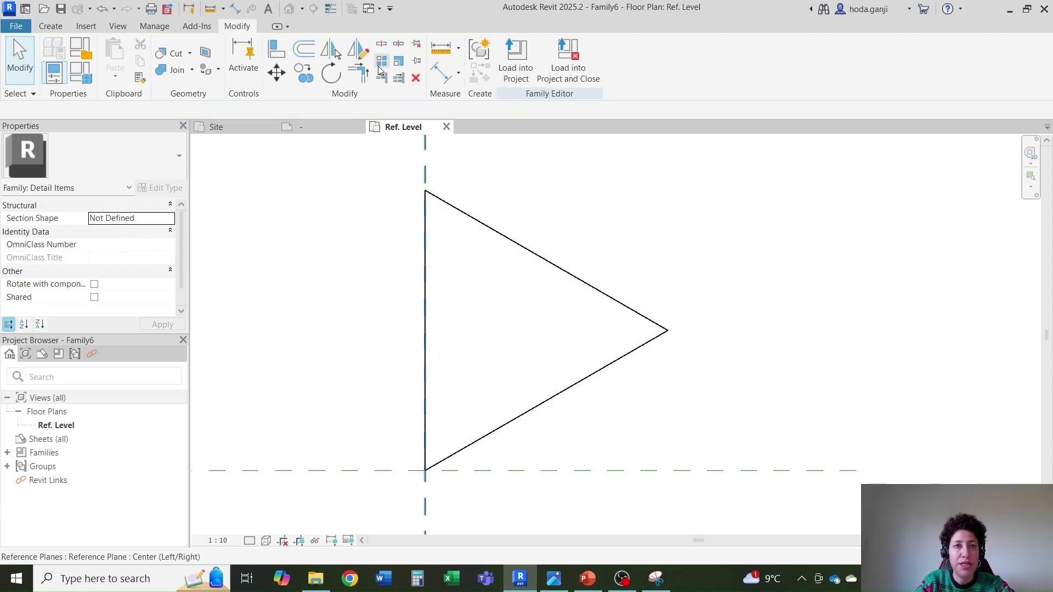
click(329, 10)
click(328, 10)
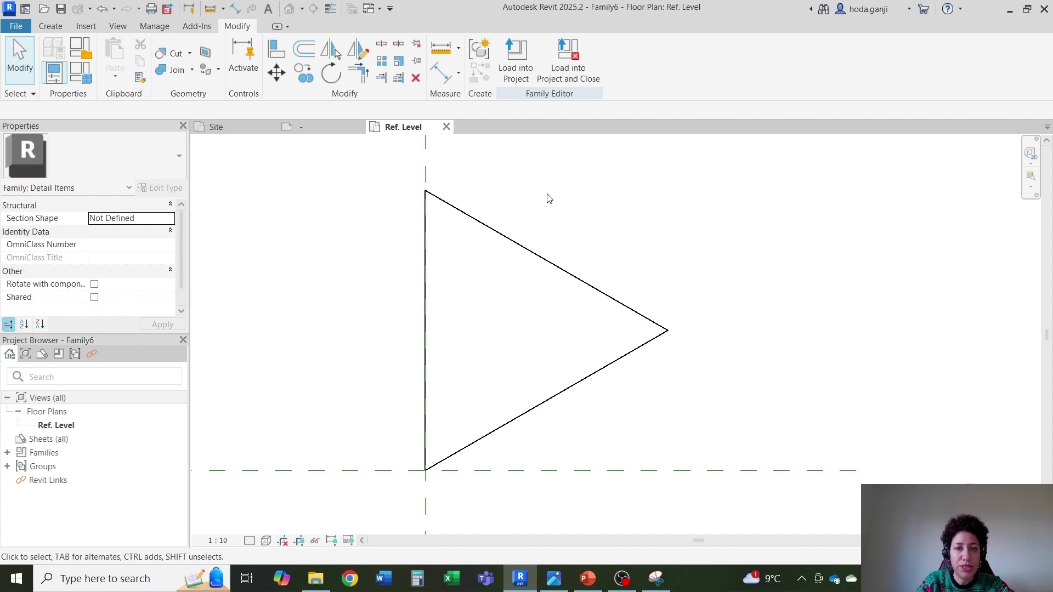
Save the family in the Week 2 folder as Entrance_Detail Item.
key(ctrl+s)
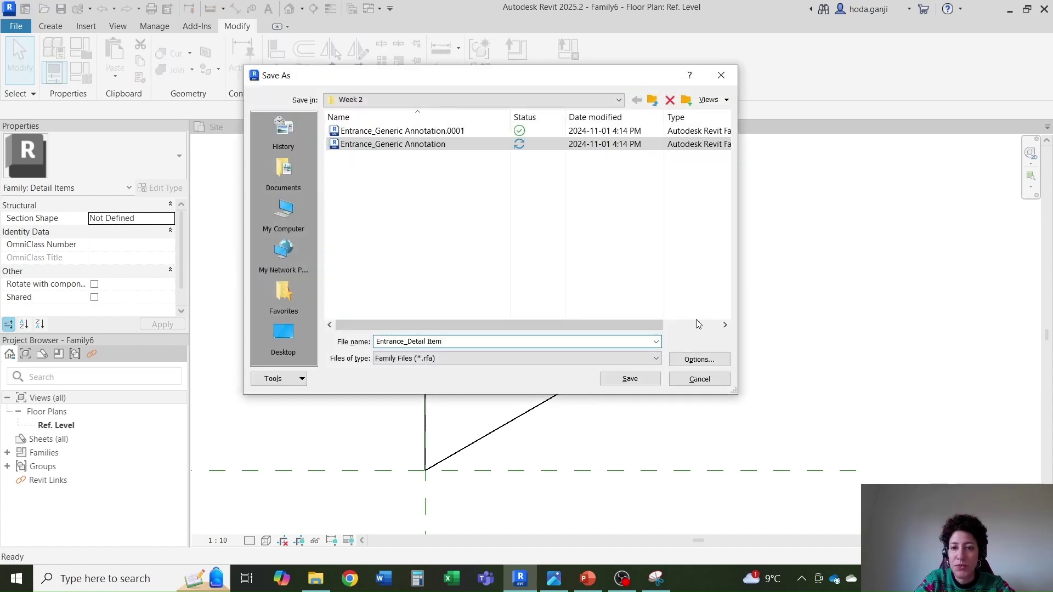
click(700, 359)
click(501, 329)
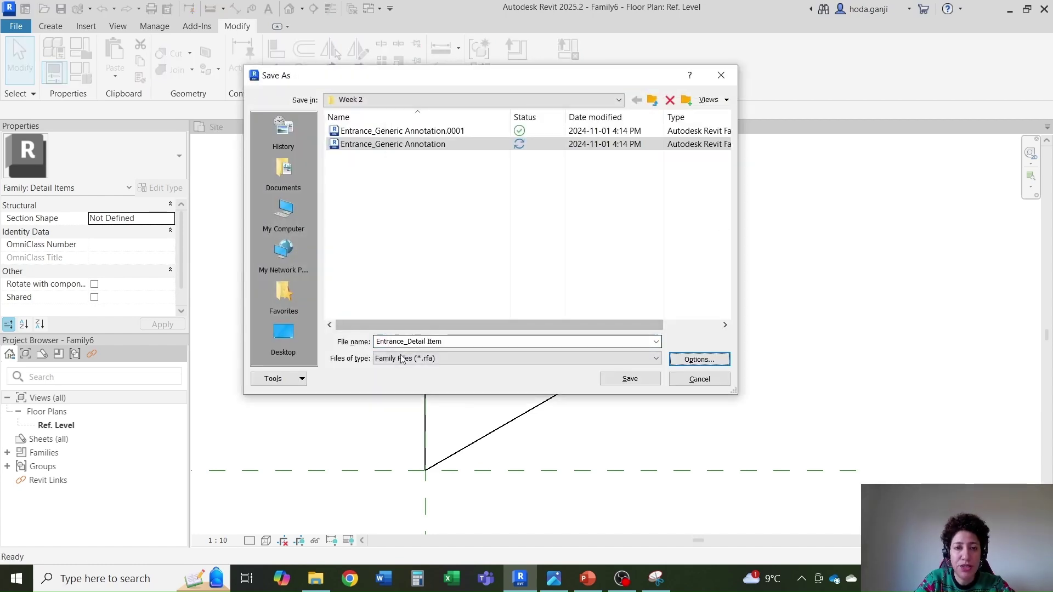
click(630, 379)
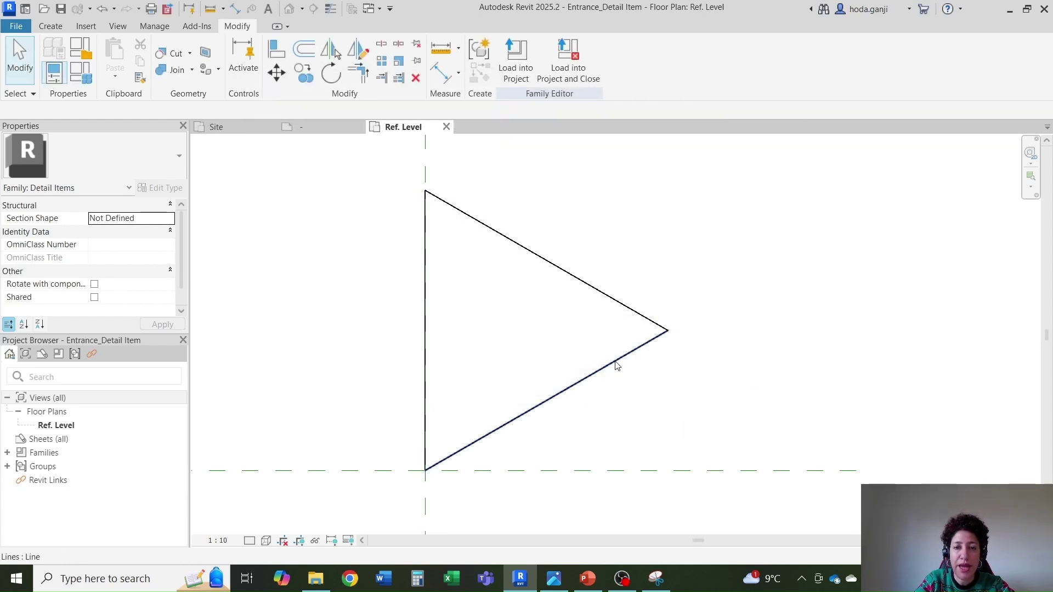
Load the detail item family into Site Sample_HG.rvt and place one instance pointing up beside the filled entrance marker.
click(515, 71)
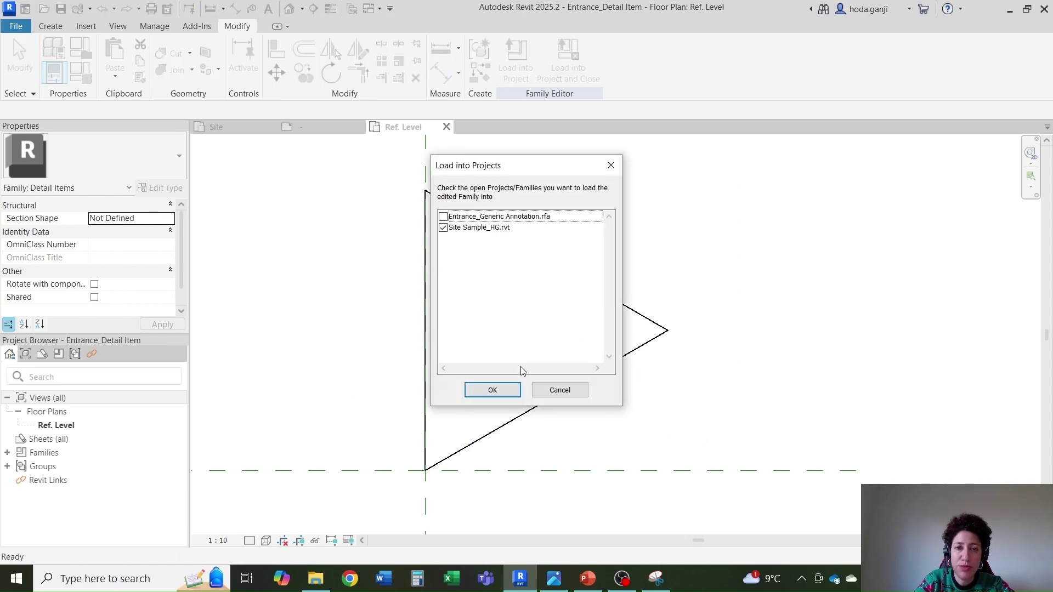
click(492, 390)
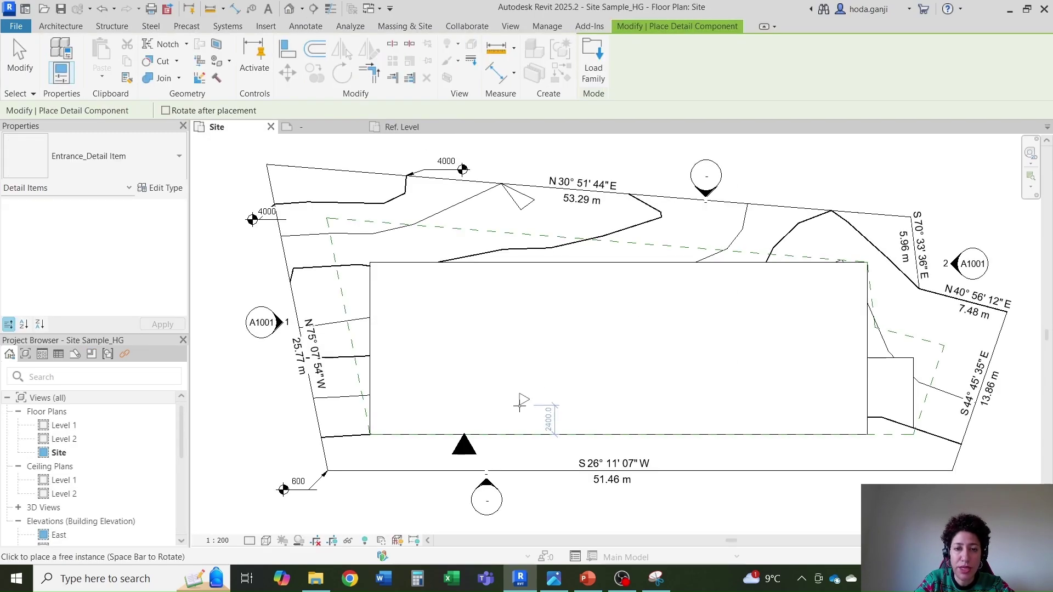
scroll(513, 447, up, 3)
scroll(509, 454, up, 2)
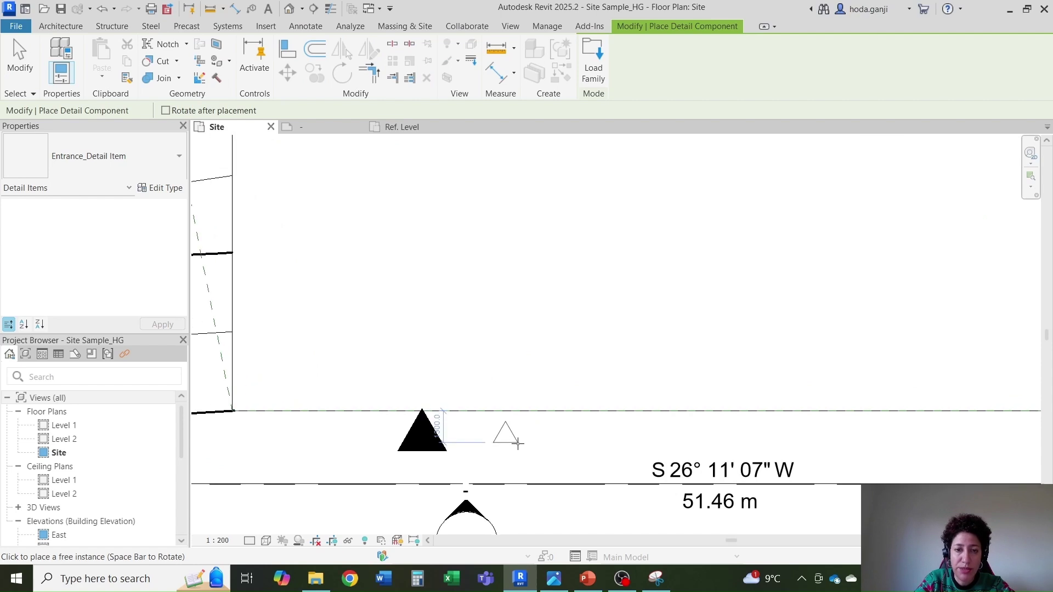
click(511, 441)
key(Escape)
Turn on thin-line display in the Site plan around the two triangle symbols.
scroll(474, 478, up, 2)
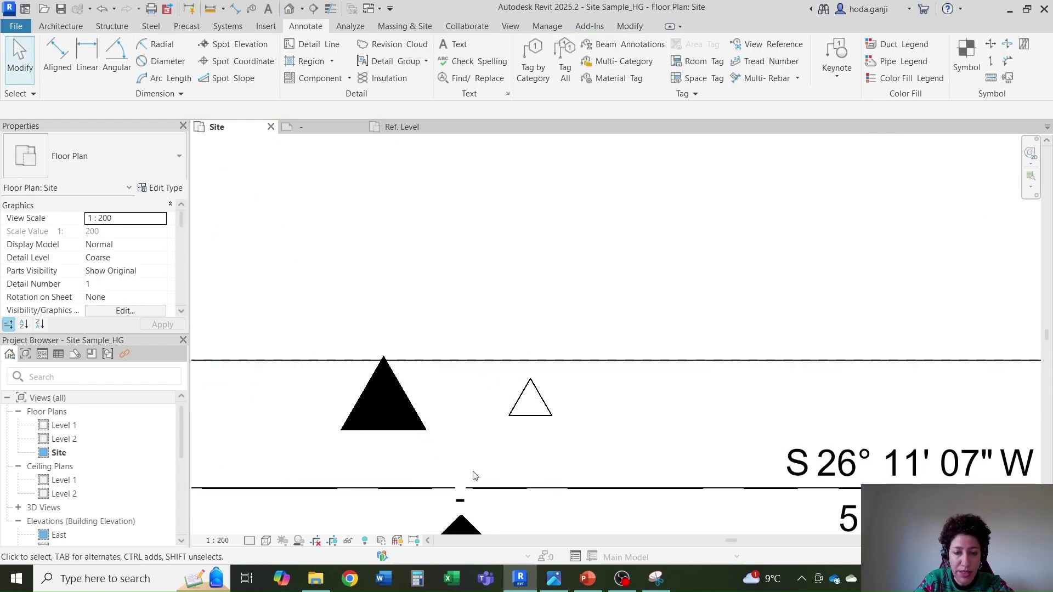
key(t)
key(l)
key(t)
key(l)
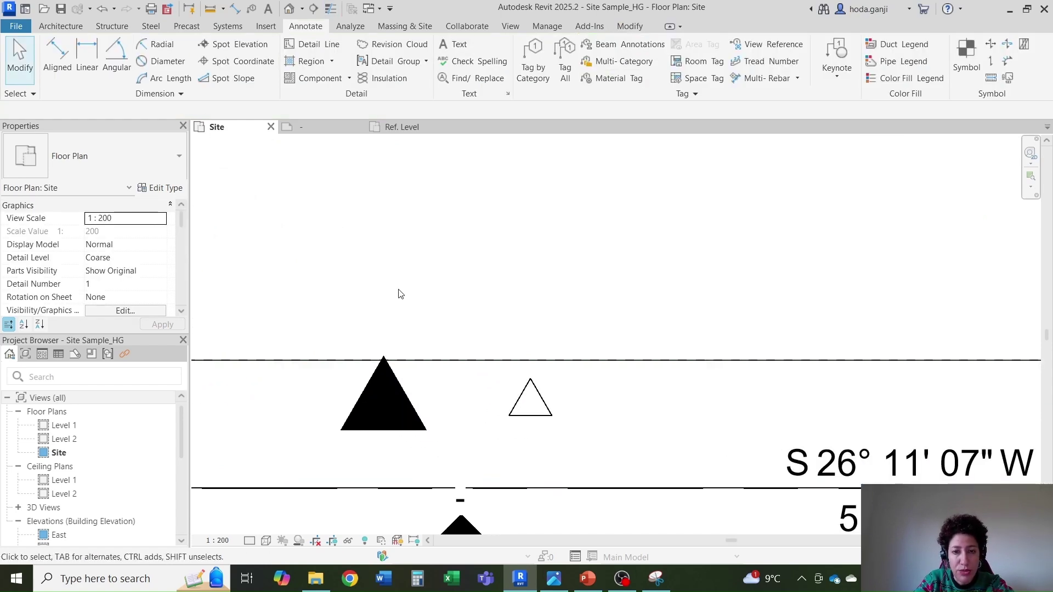
key(t)
key(l)
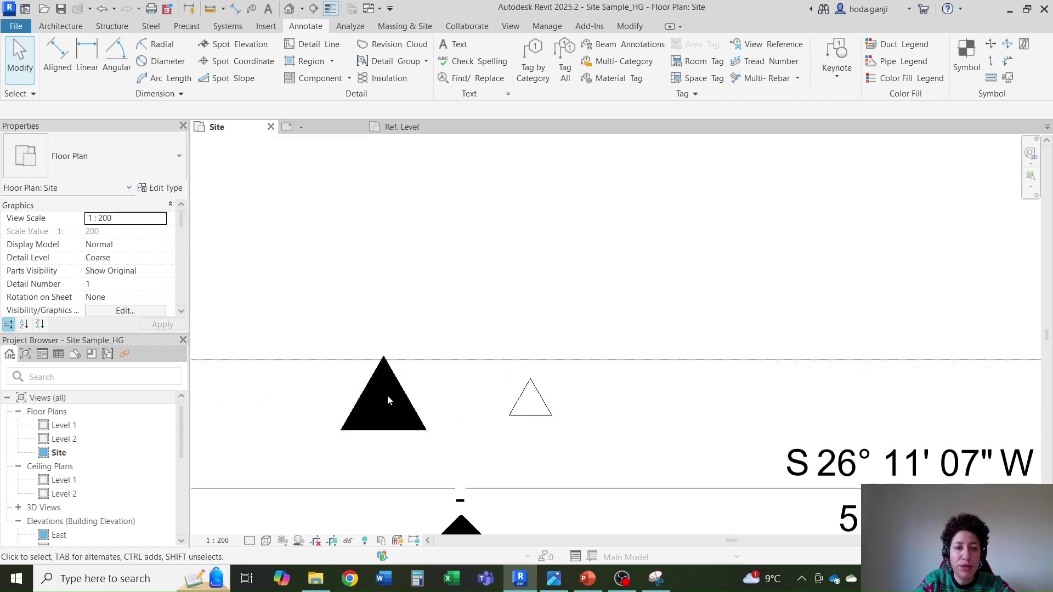
Delete the filled region in the Entrance_Generic Annotation family, keeping only the triangle outline.
click(318, 125)
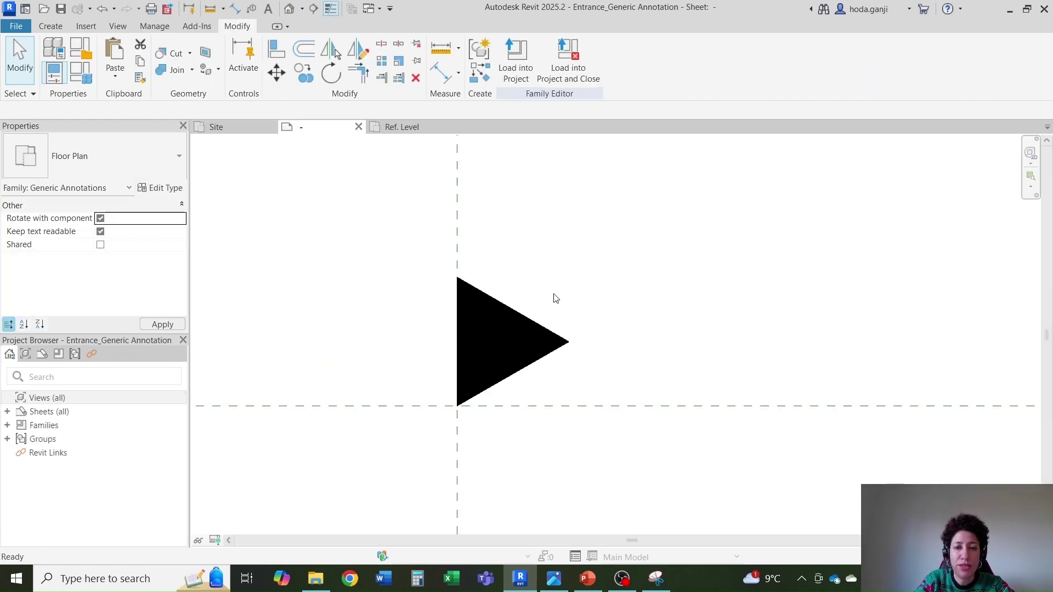
click(540, 330)
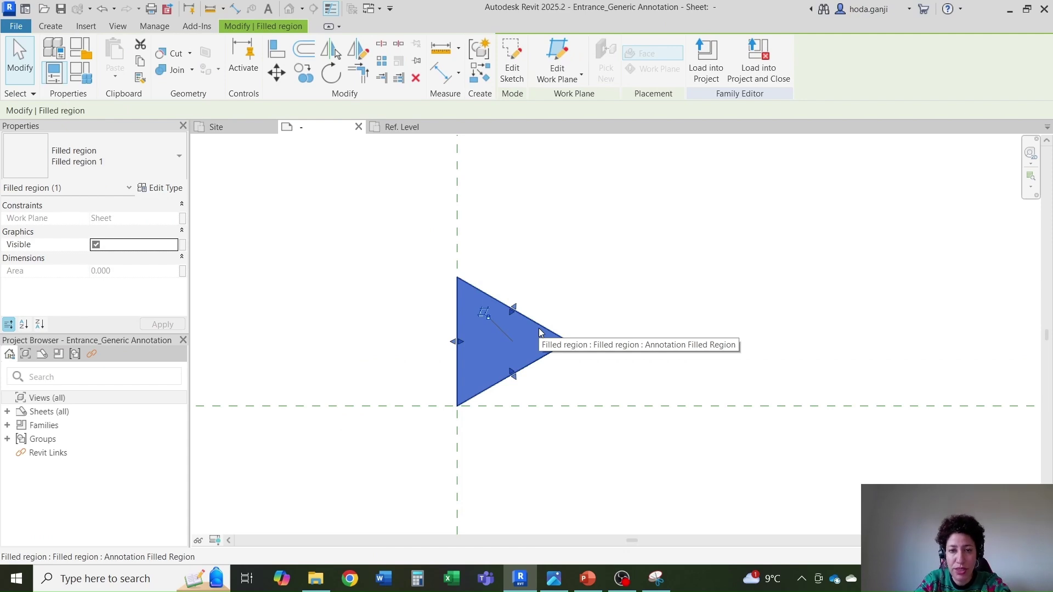
key(Escape)
scroll(536, 282, up, 1)
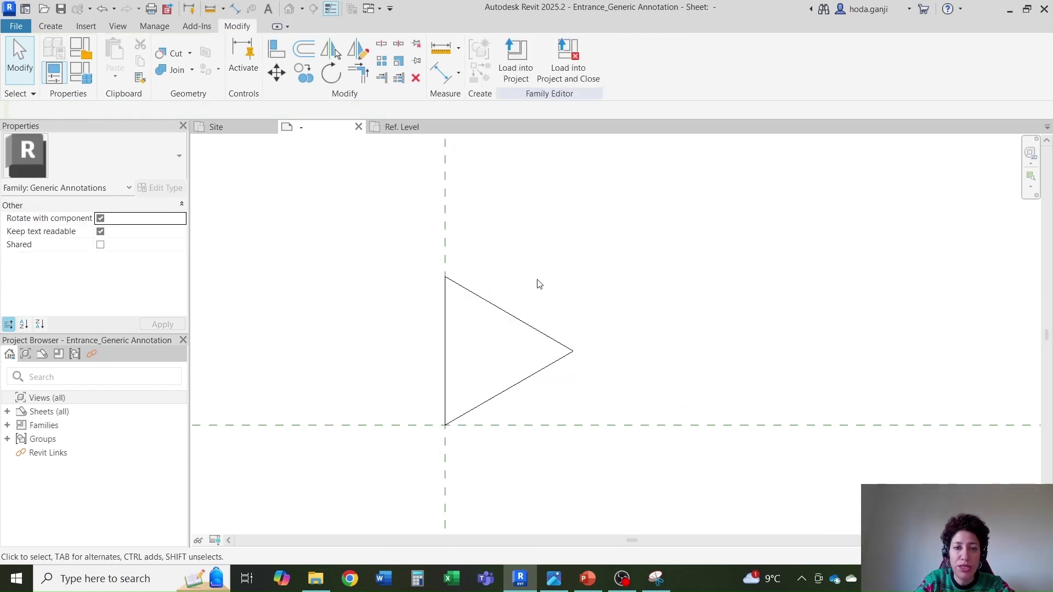
Reload the outlined annotation family into Site Sample_HG.rvt, overwriting the existing version.
click(519, 49)
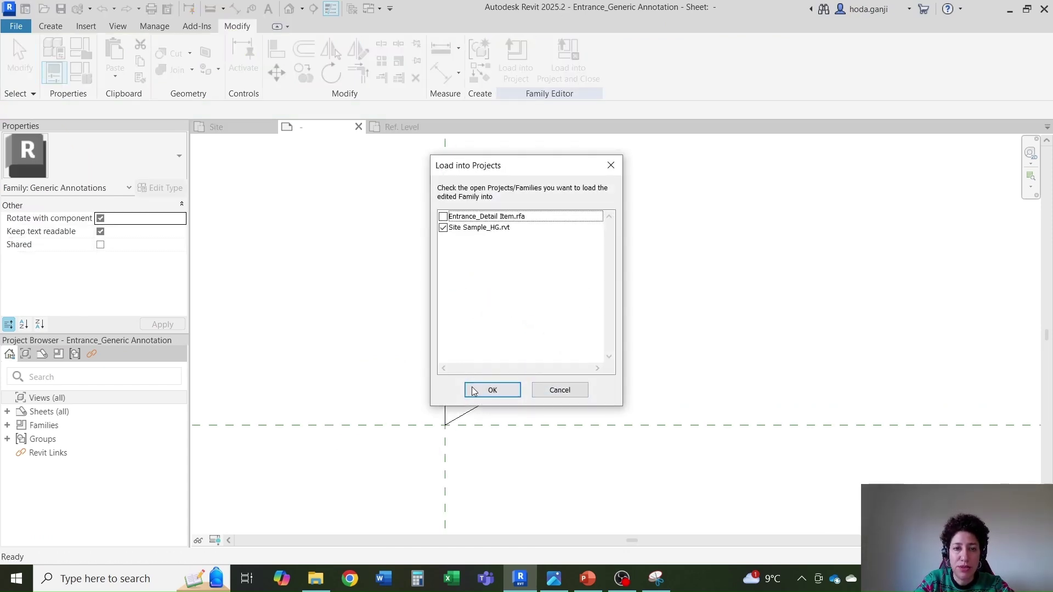
click(493, 390)
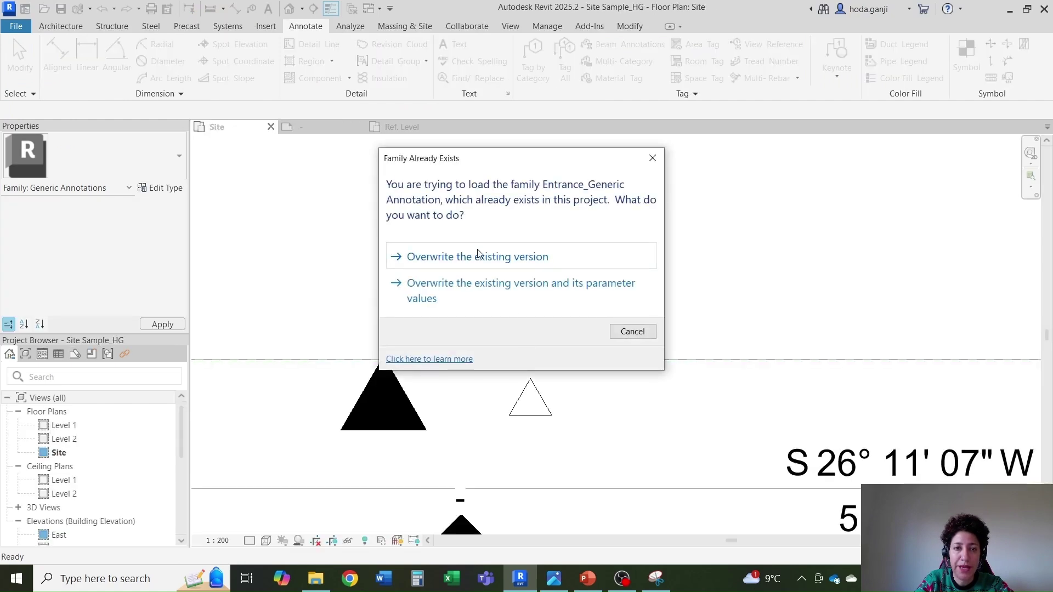
click(477, 256)
Compare the two outlined triangles on the site plan and switch to the Site Symbols.png legend image.
scroll(285, 493, up, 2)
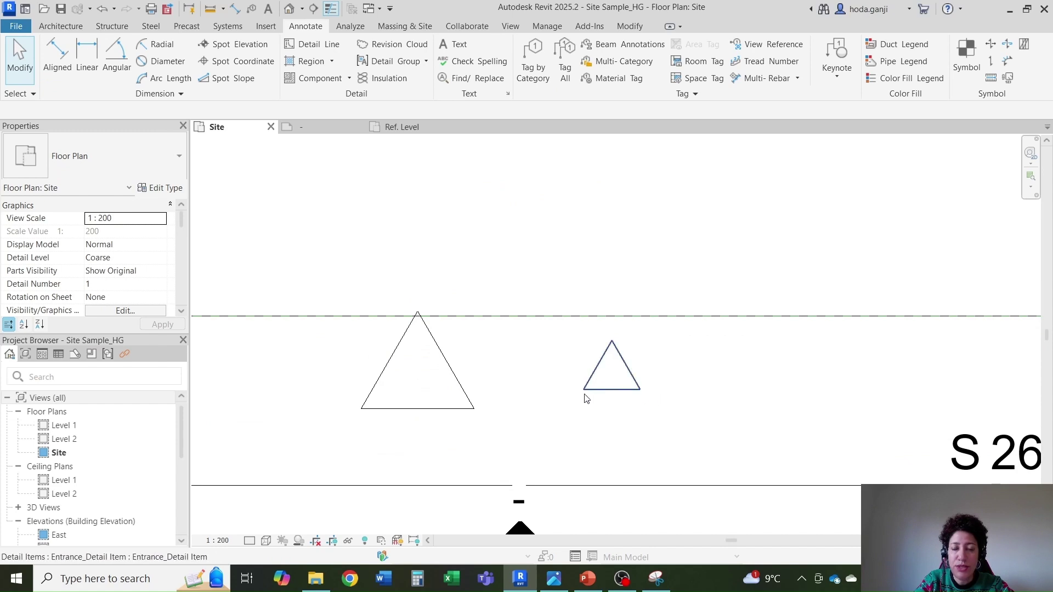
scroll(510, 336, down, 1)
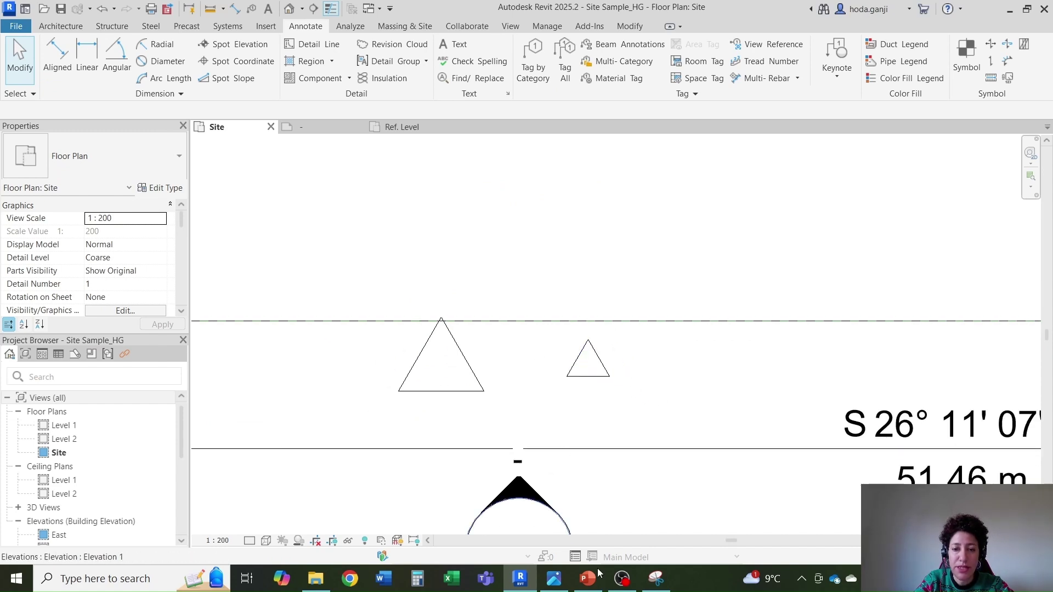
click(554, 579)
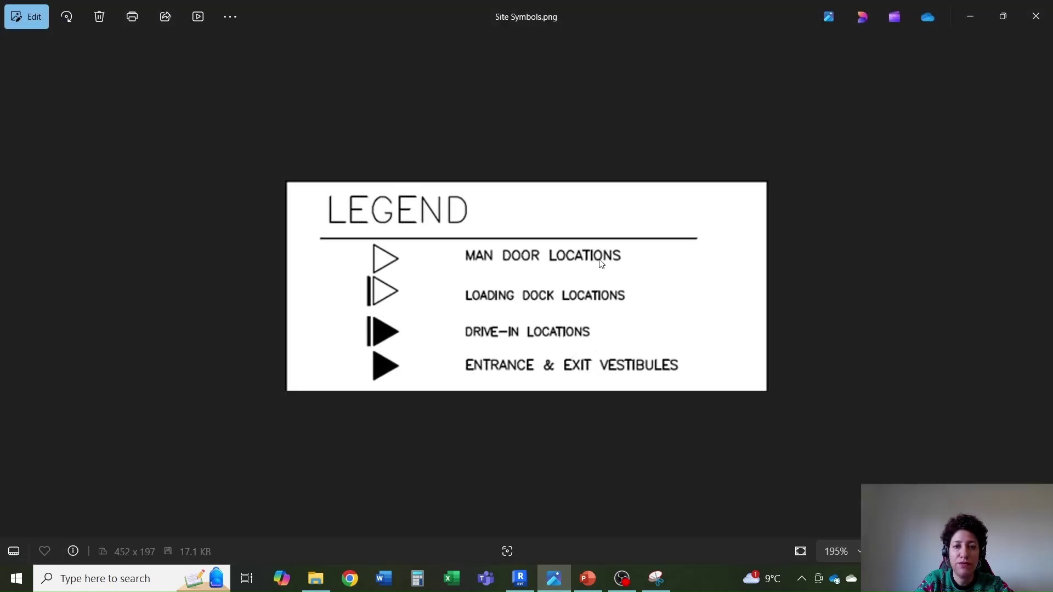
Back in Revit, set the three triangle lines of the Entrance_Detail Item family to Medium Lines and turn off thin-line display.
click(554, 579)
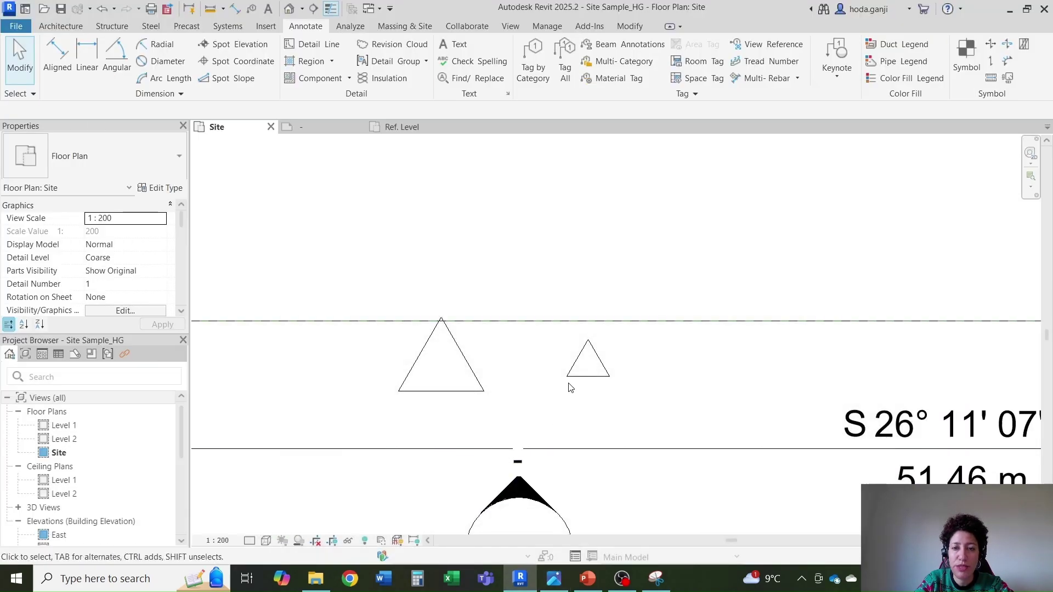
double_click(613, 377)
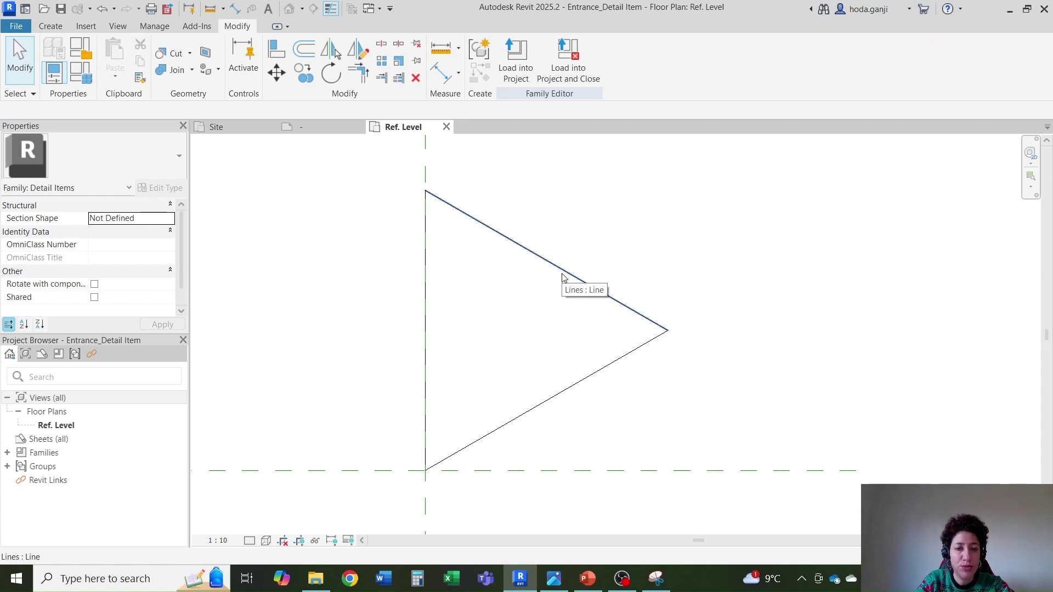
key(Tab)
click(564, 278)
click(557, 68)
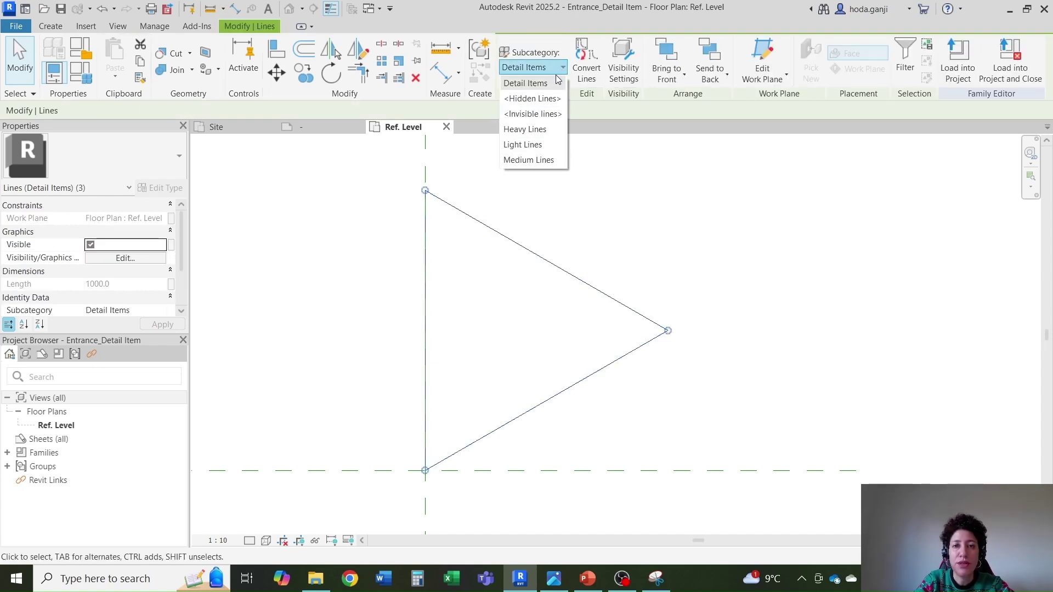
click(543, 160)
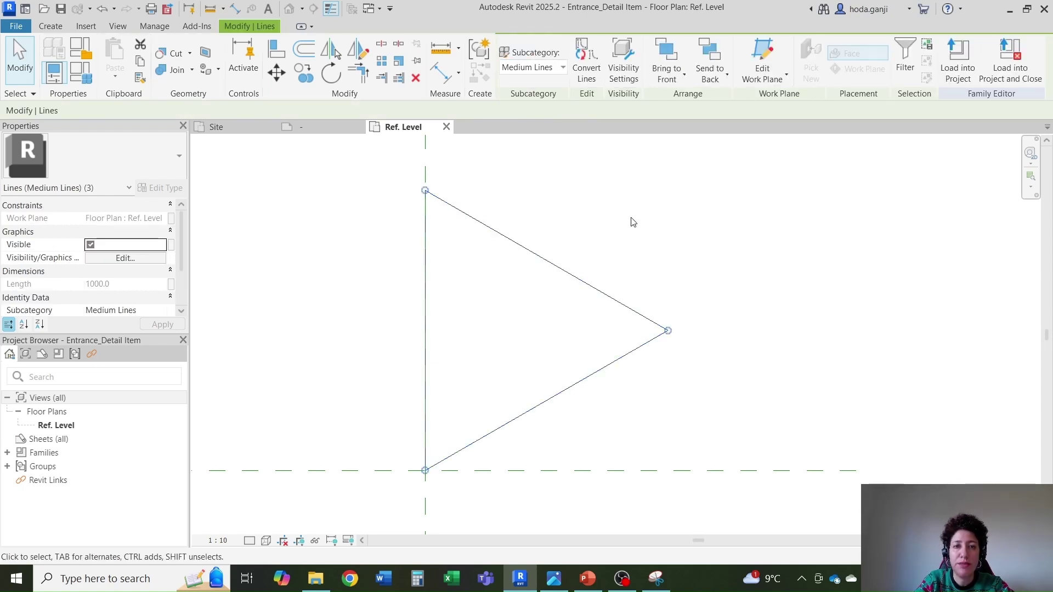
click(631, 221)
key(t)
key(l)
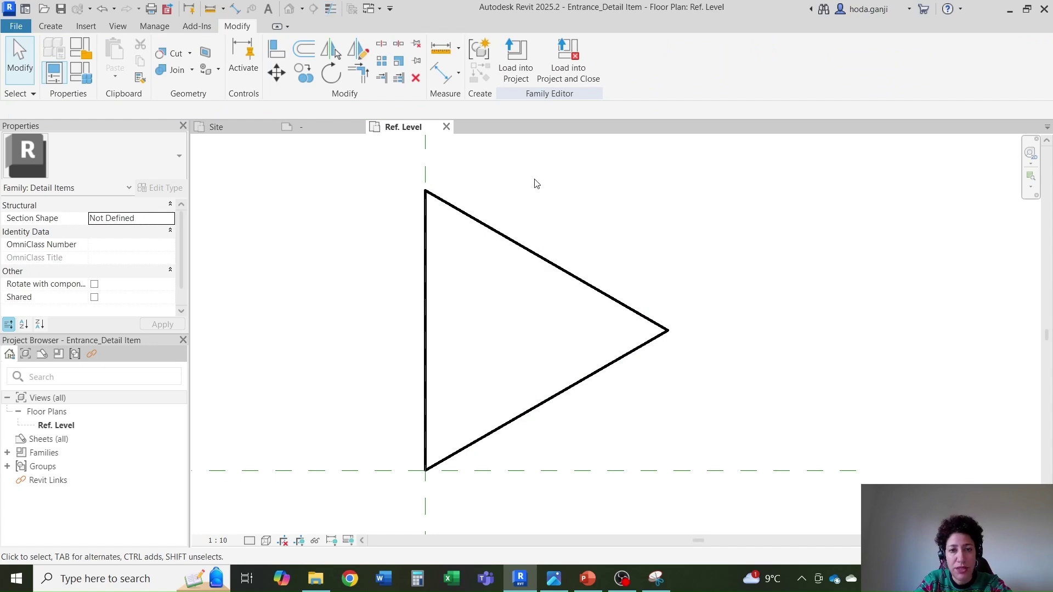
Reload the Entrance_Detail Item family into Site Sample_HG.rvt, overwriting the existing version.
click(516, 60)
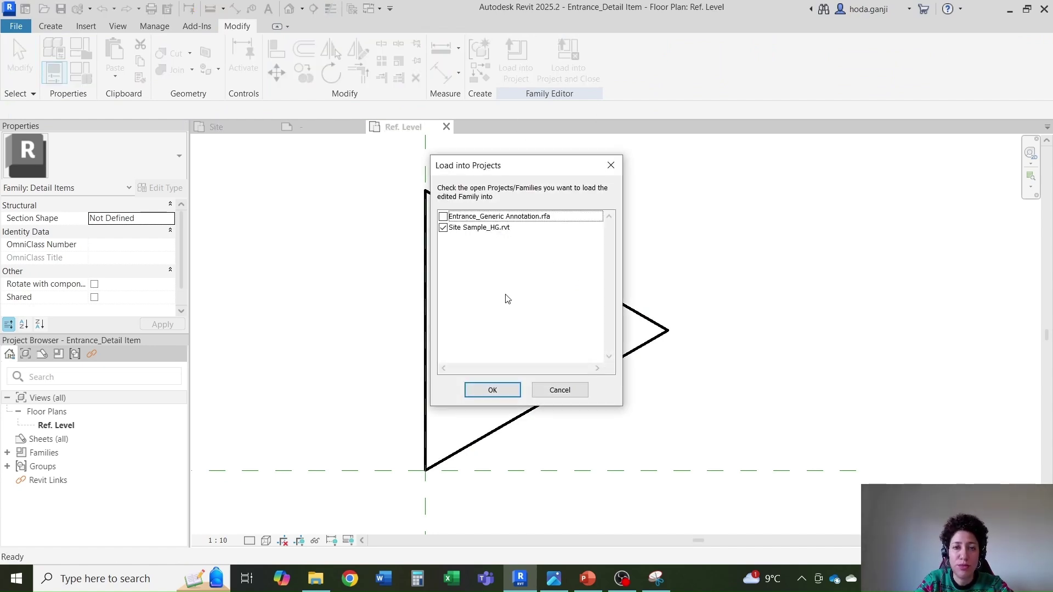
click(494, 388)
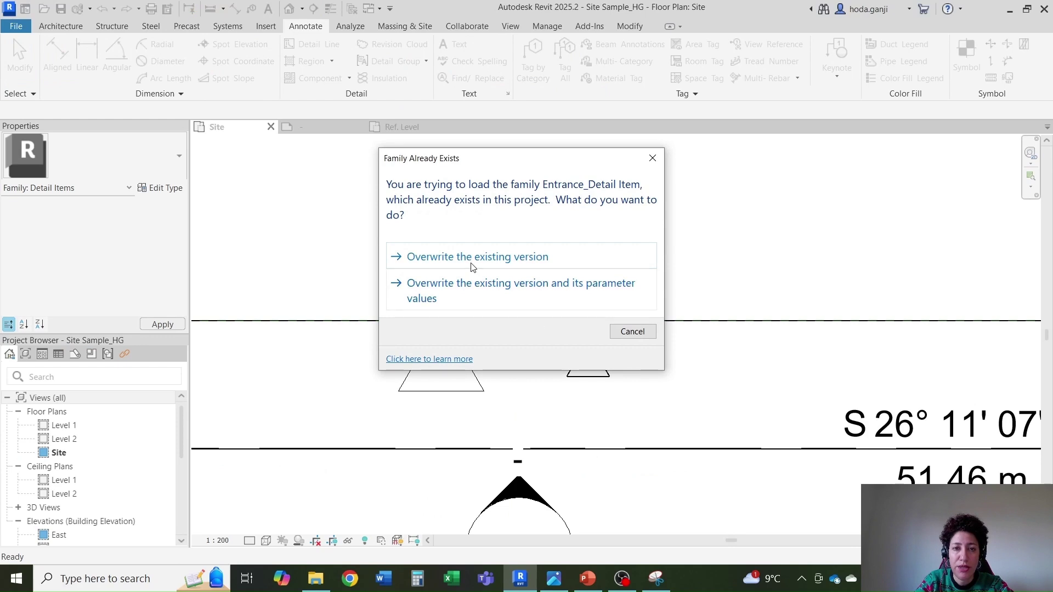
click(473, 258)
scroll(784, 376, down, 1)
scroll(782, 369, down, 2)
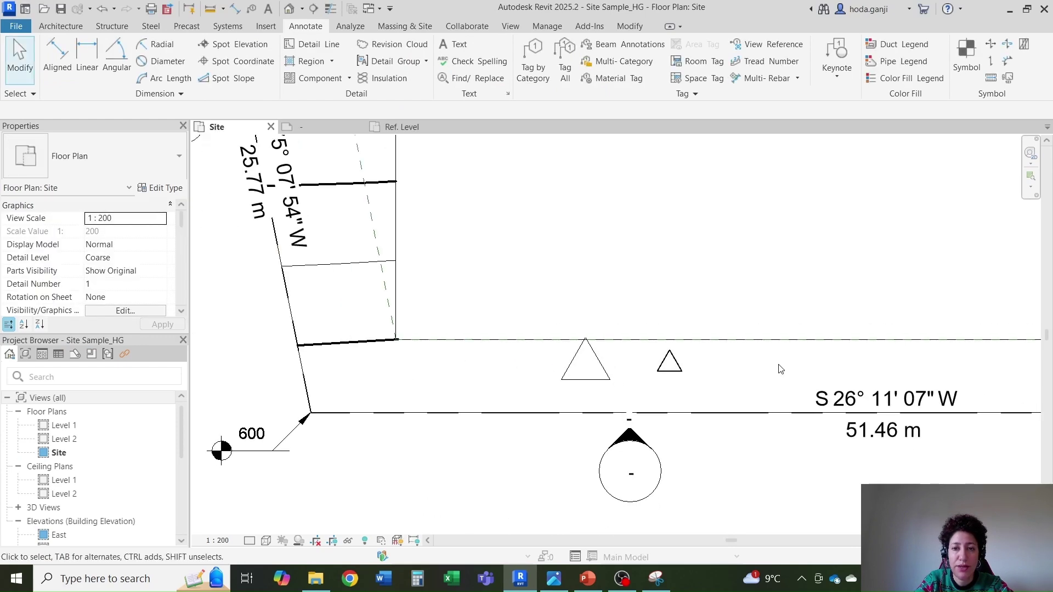
Switch the Site view scale to 1:100 and back to 1:200 to compare how the two triangle symbols display.
click(217, 541)
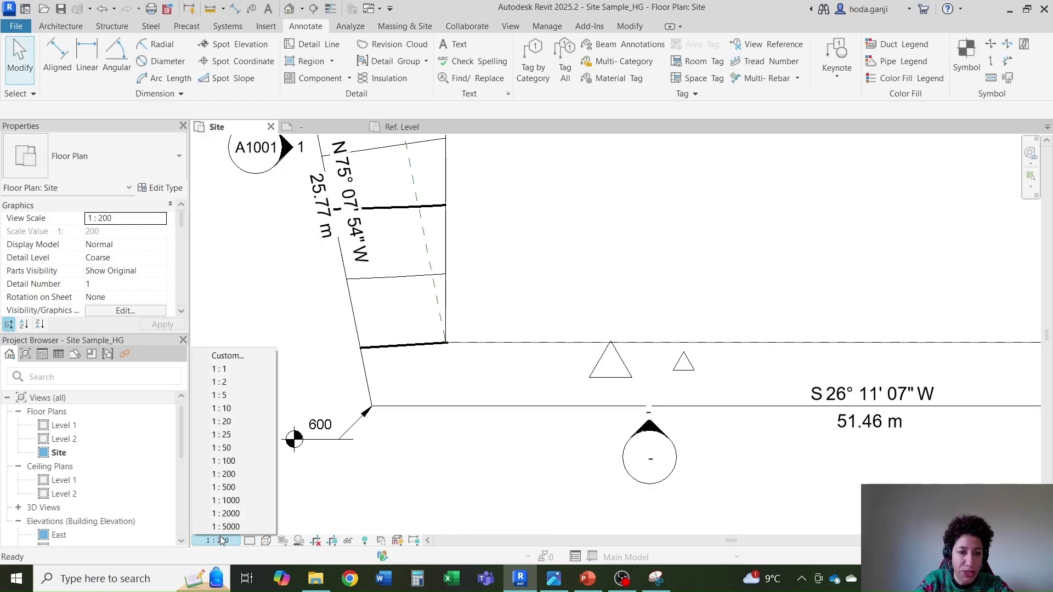
click(235, 465)
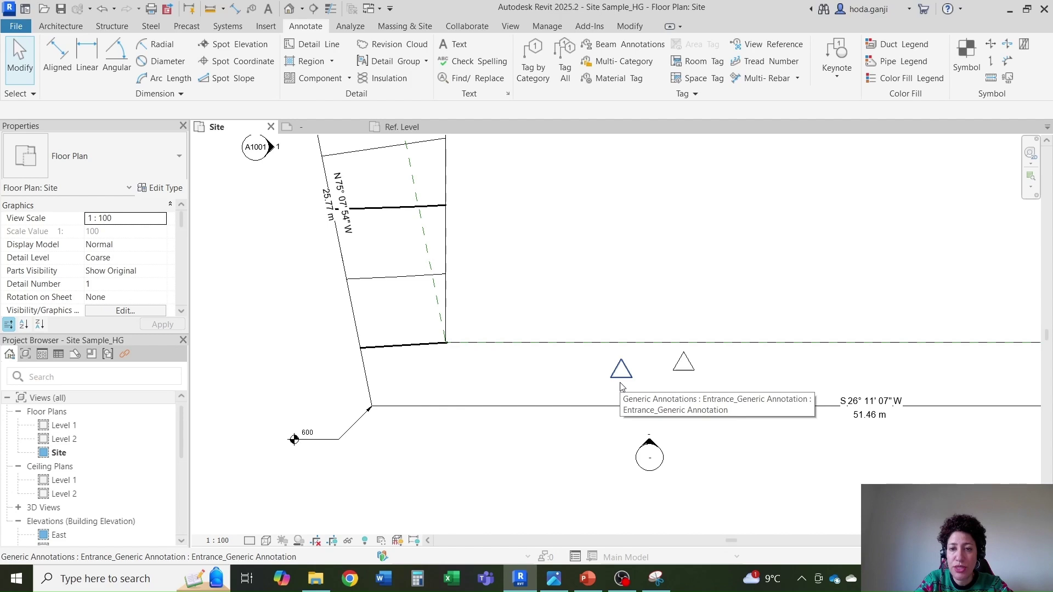
click(651, 360)
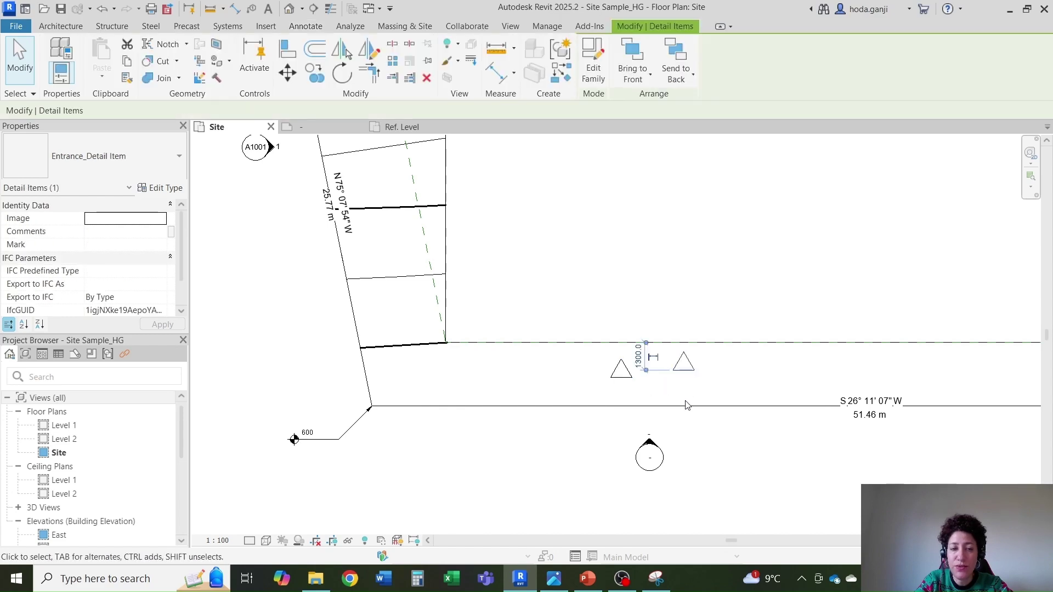
key(Delete)
click(217, 541)
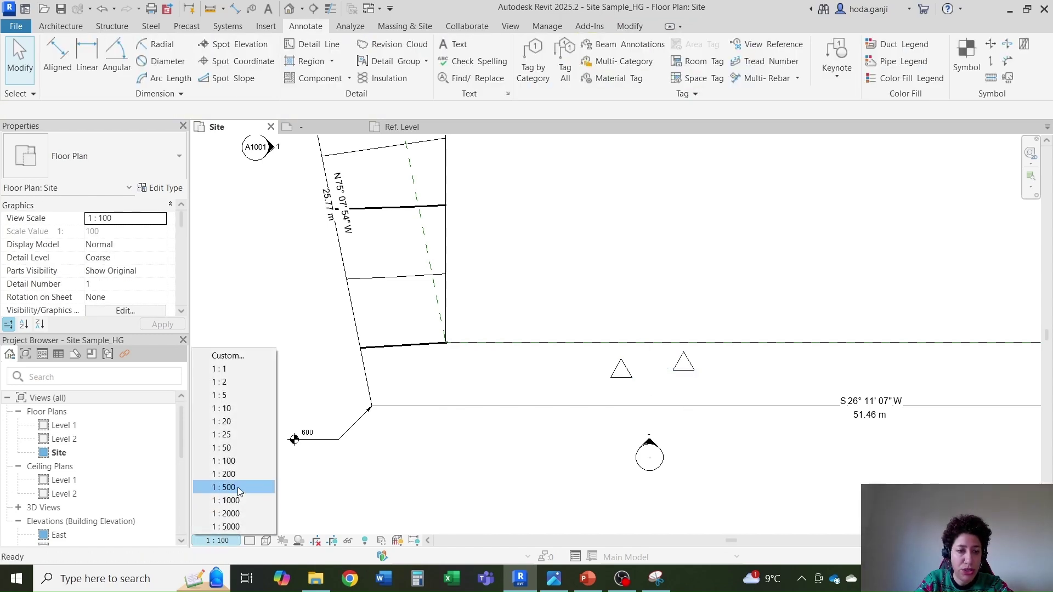
click(238, 488)
click(615, 378)
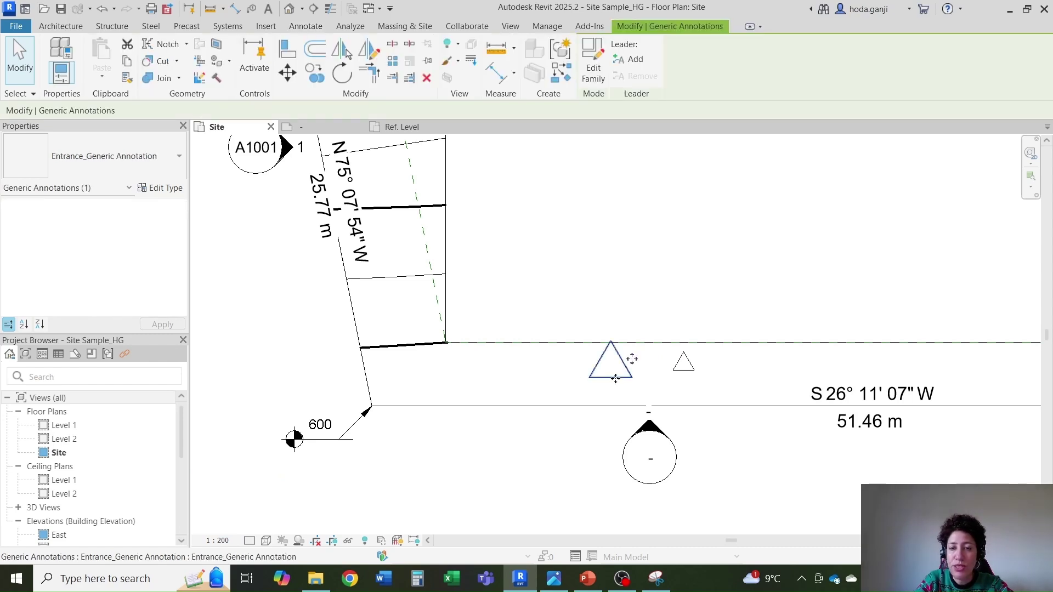
scroll(616, 378, up, 1)
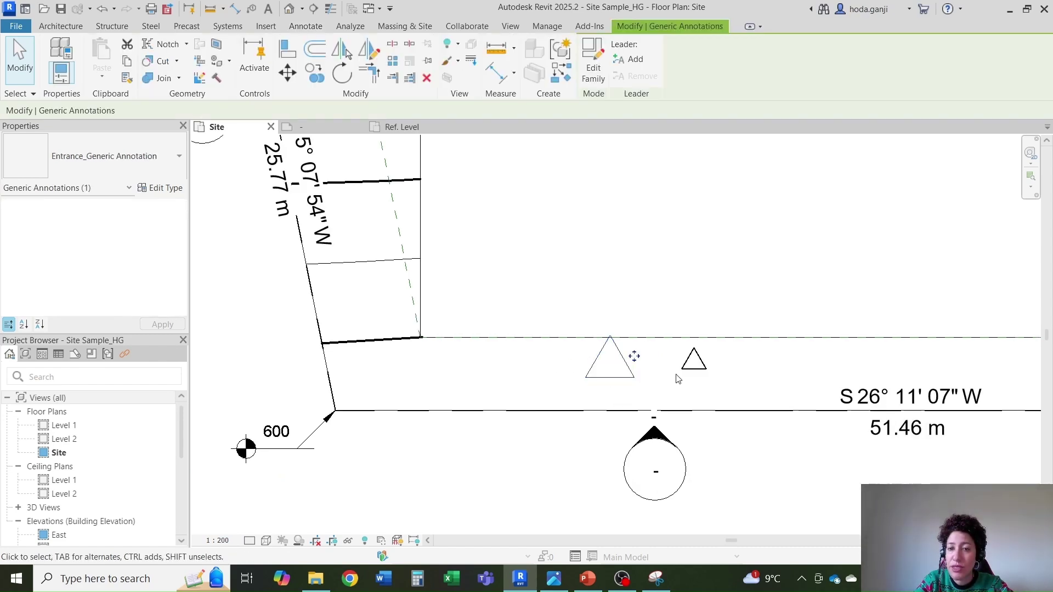
key(Escape)
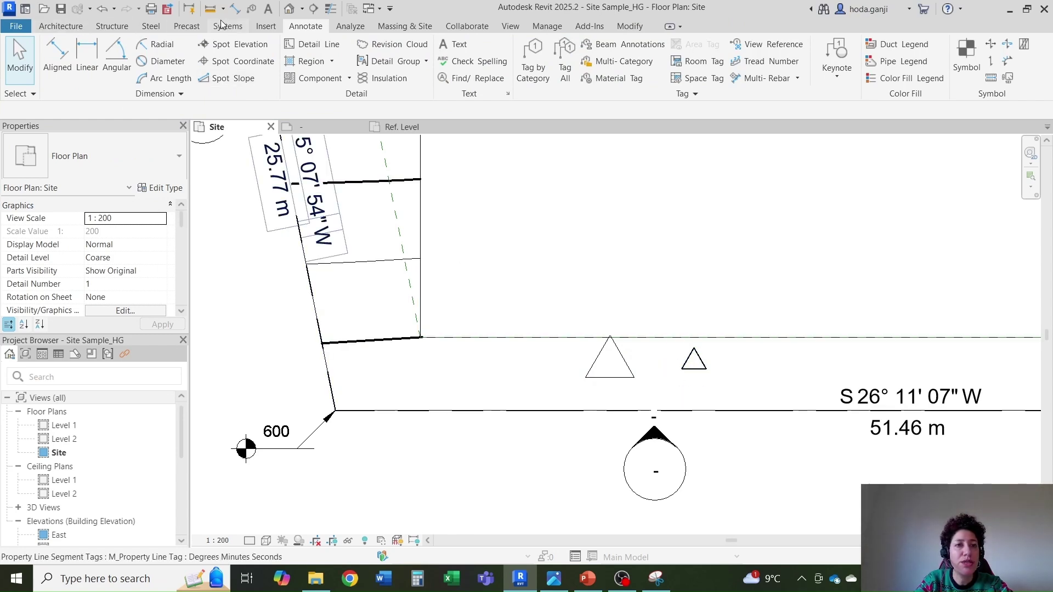
click(313, 78)
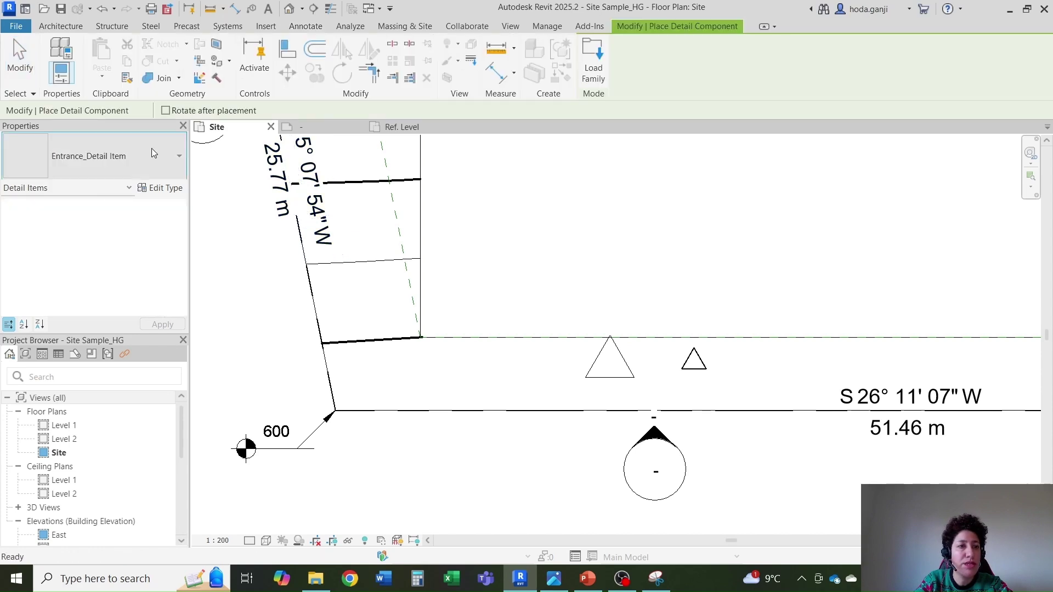
click(154, 154)
key(Escape)
key(Escape)
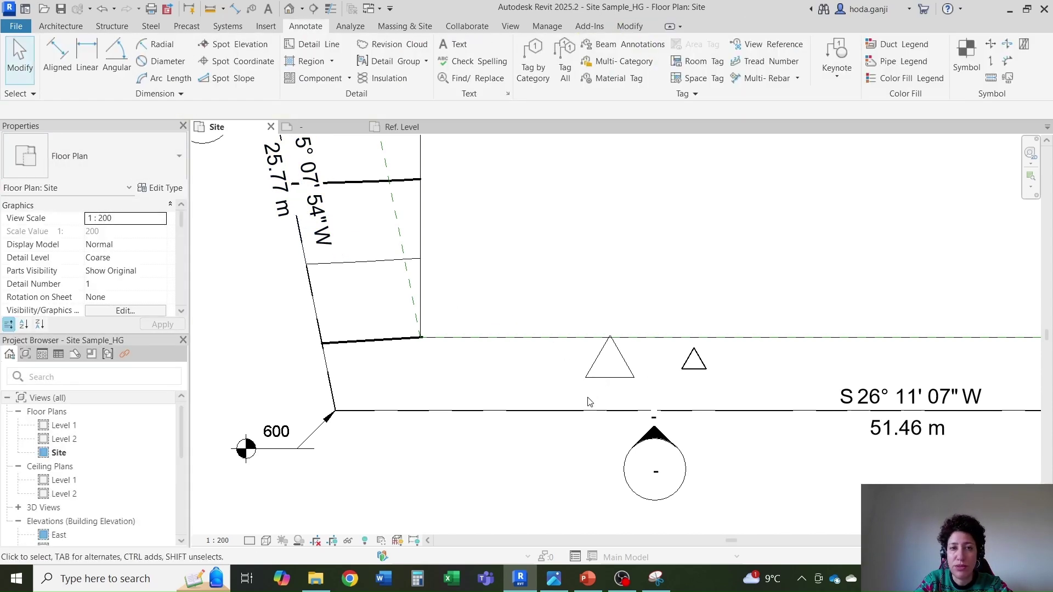
Start a filled region in the Entrance_Detail Item family with the Solid Fill - Black type and check its type properties.
click(309, 127)
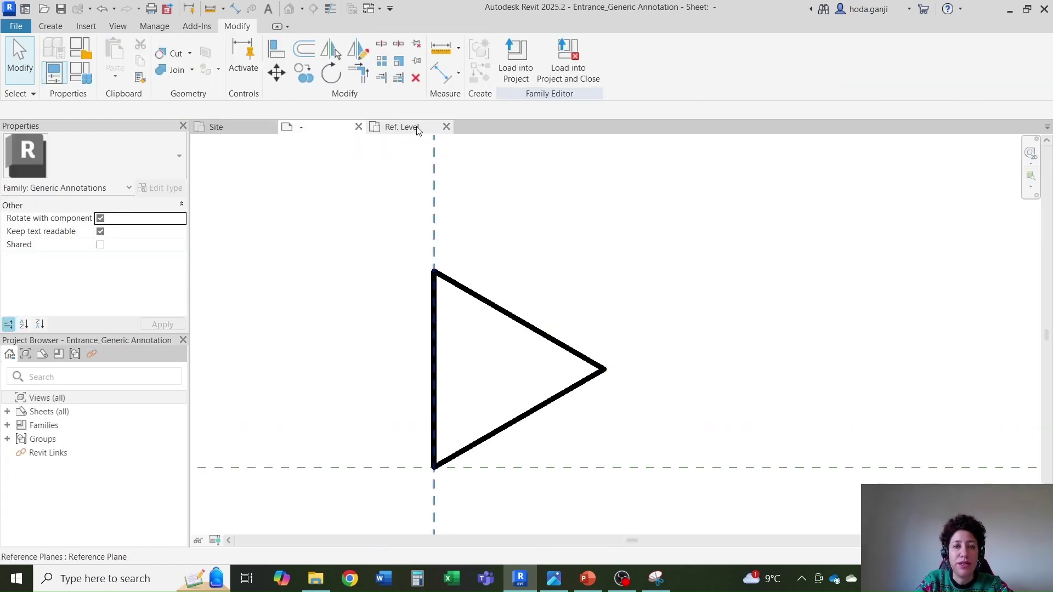
click(402, 127)
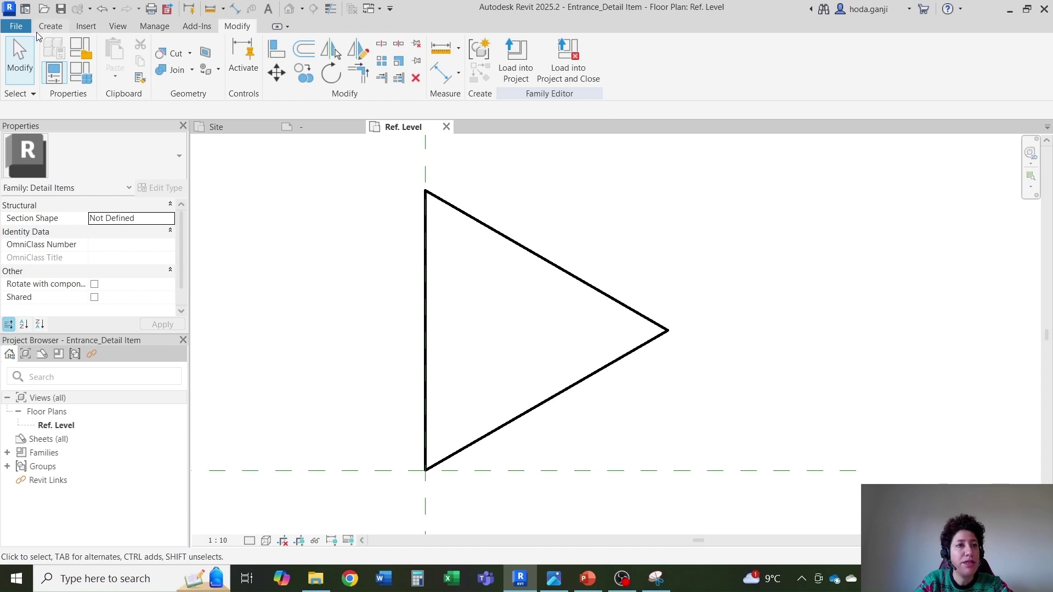
click(49, 26)
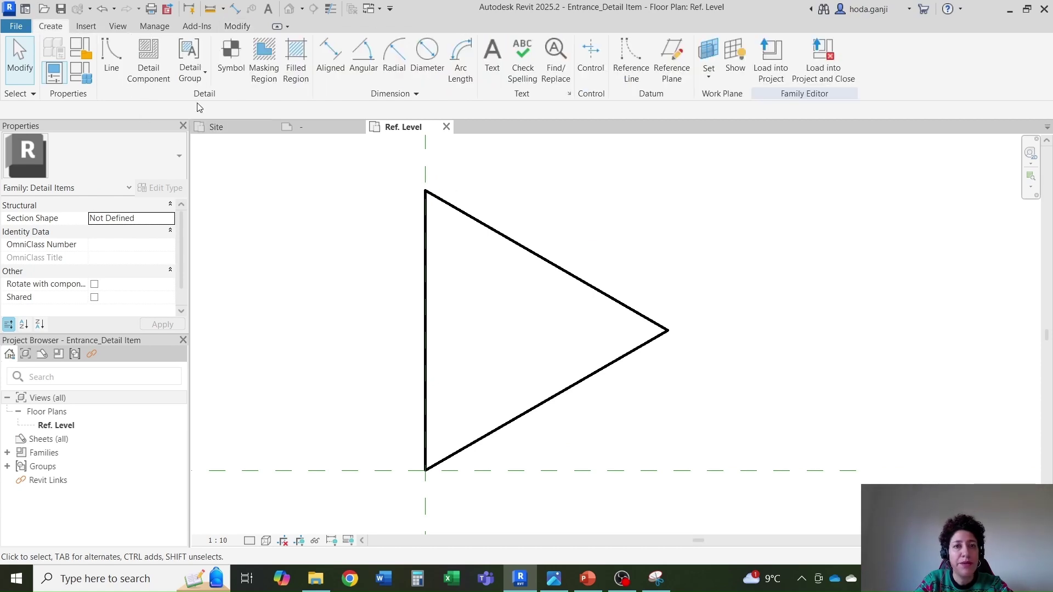
click(296, 61)
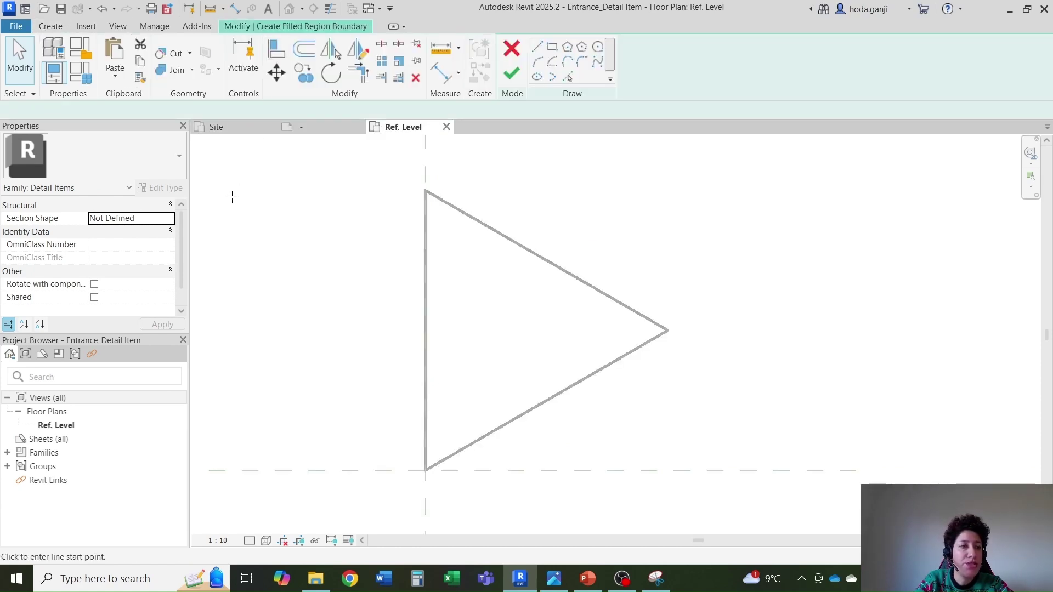
click(110, 156)
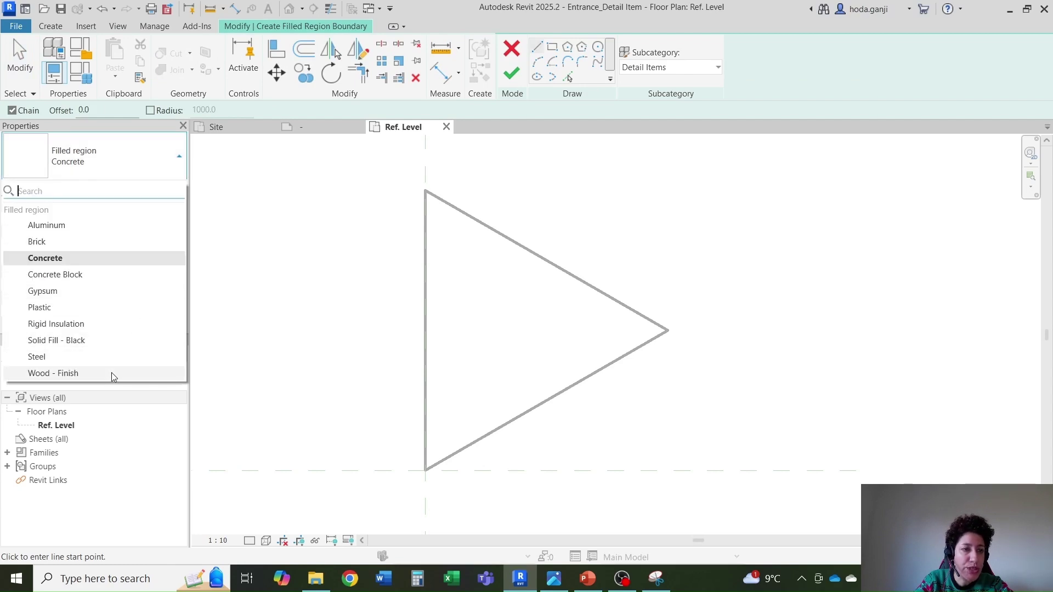
click(106, 342)
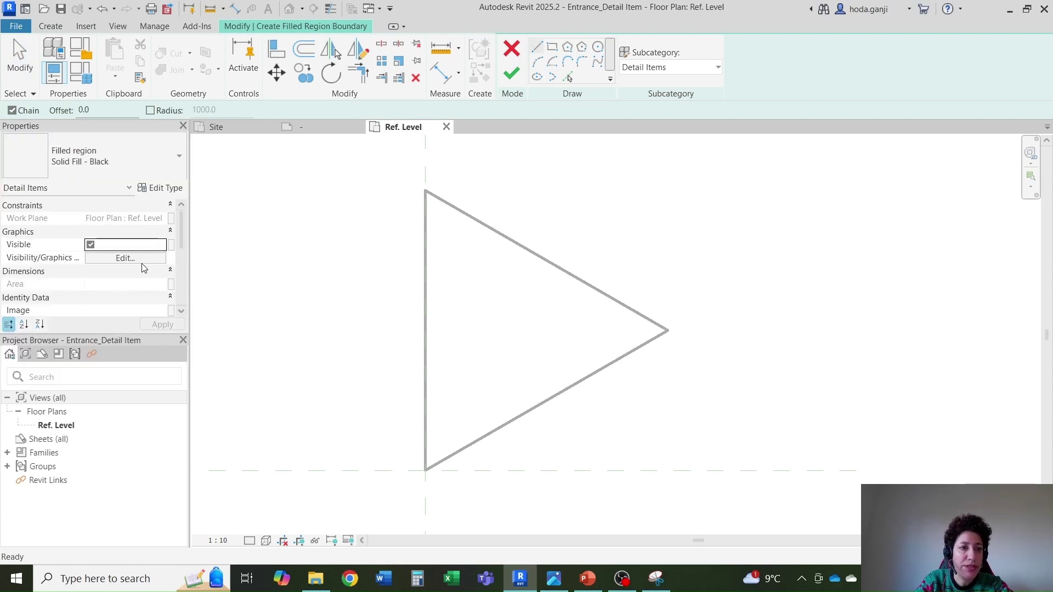
click(162, 187)
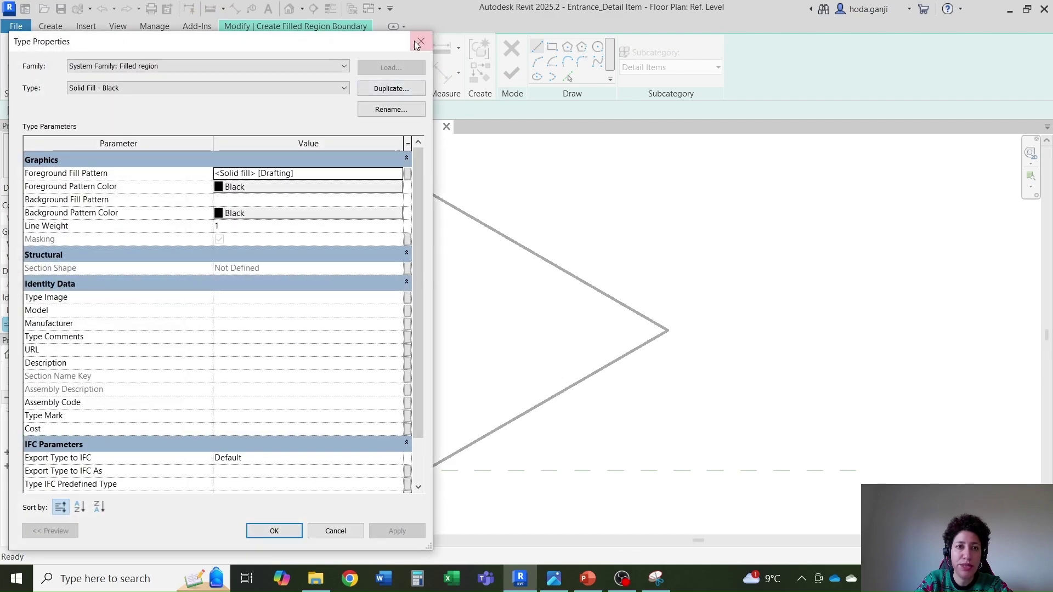
click(418, 42)
Pick the triangle's three edges as <Invisible lines> boundaries and finish the filled region.
click(677, 68)
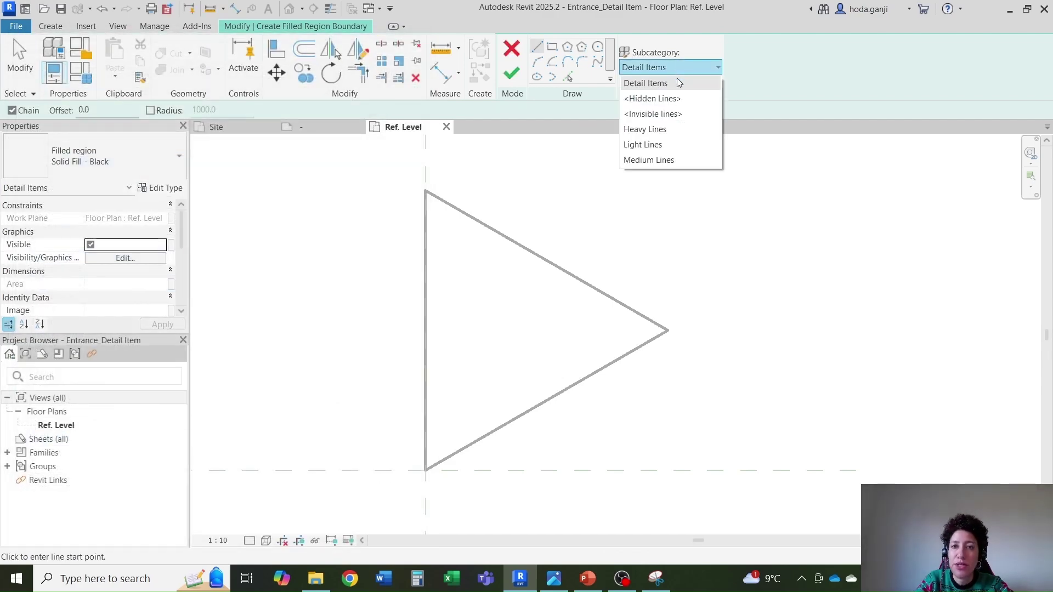
click(661, 114)
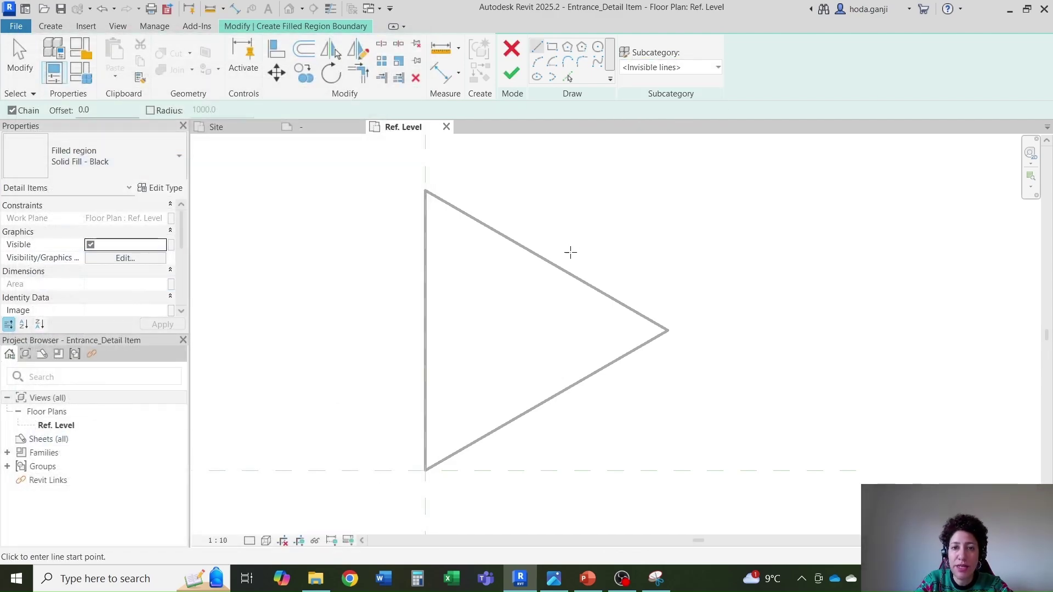
click(568, 77)
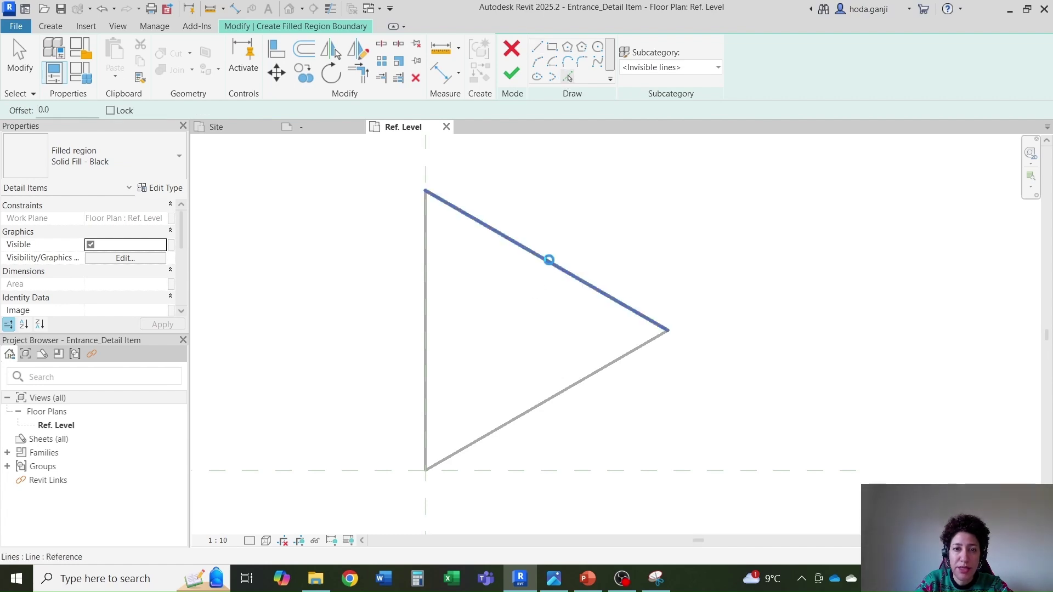
click(549, 259)
click(426, 299)
click(565, 389)
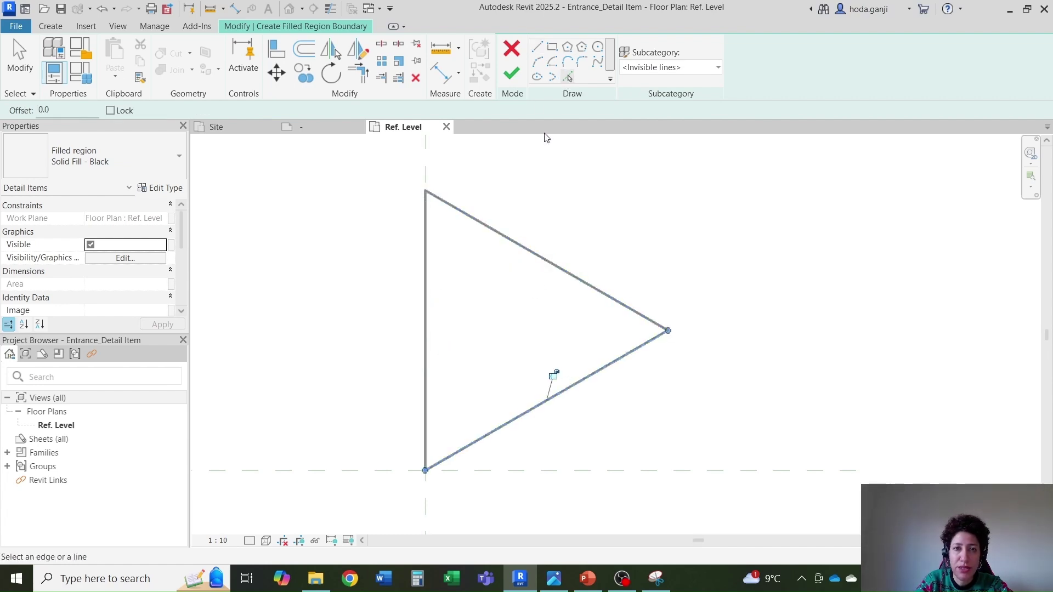
click(512, 74)
click(708, 325)
scroll(707, 325, down, 1)
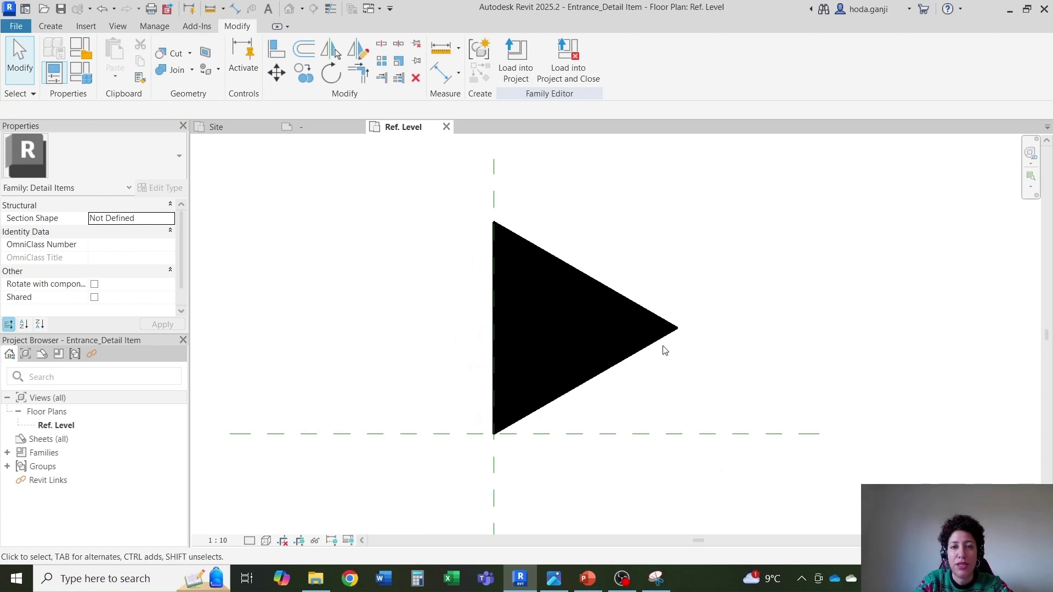
Switch to the PowerPoint comparison slide and review the reference plane row and the length parameter workaround for detail item families.
key(alt+Tab)
drag(404, 485, 204, 460)
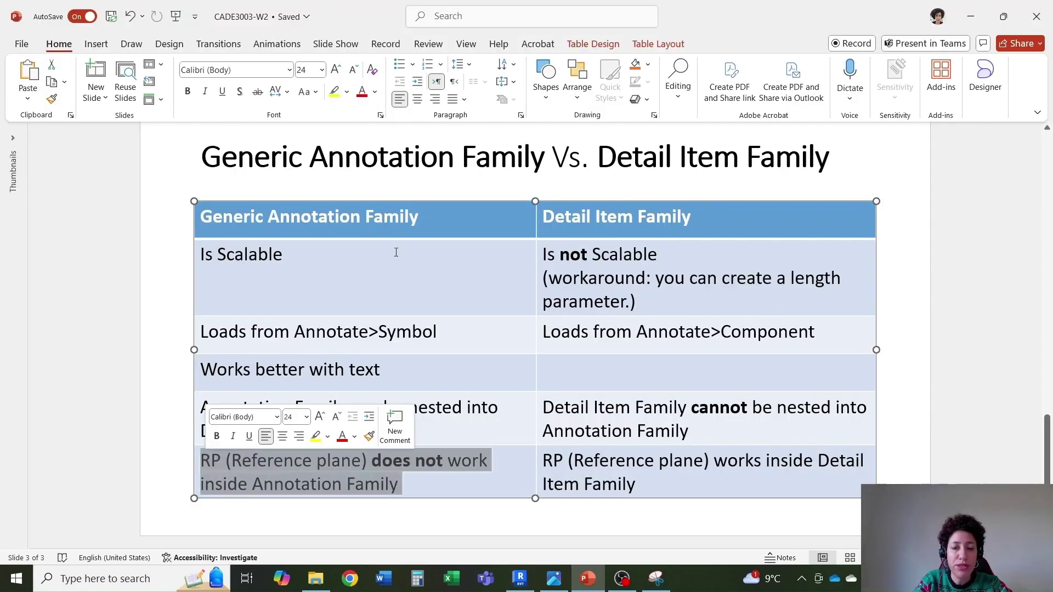
drag(642, 486, 544, 462)
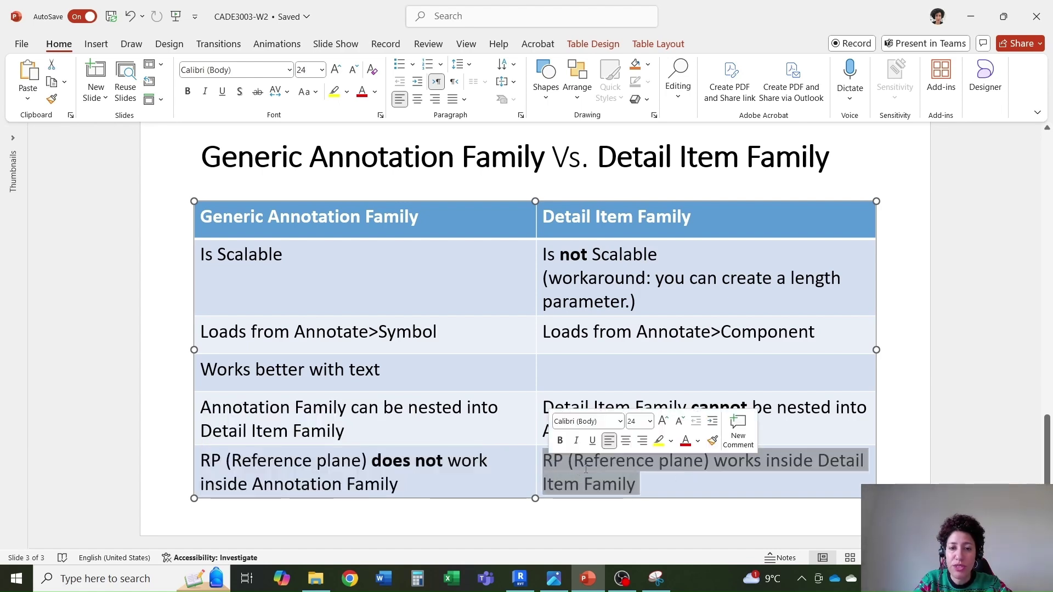
click(656, 278)
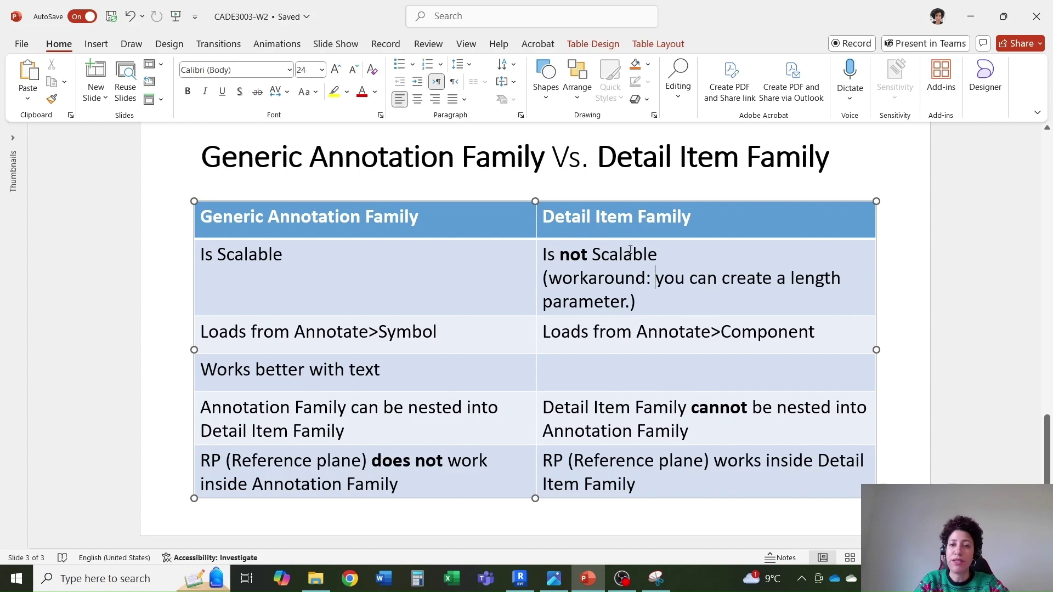
triple_click(632, 303)
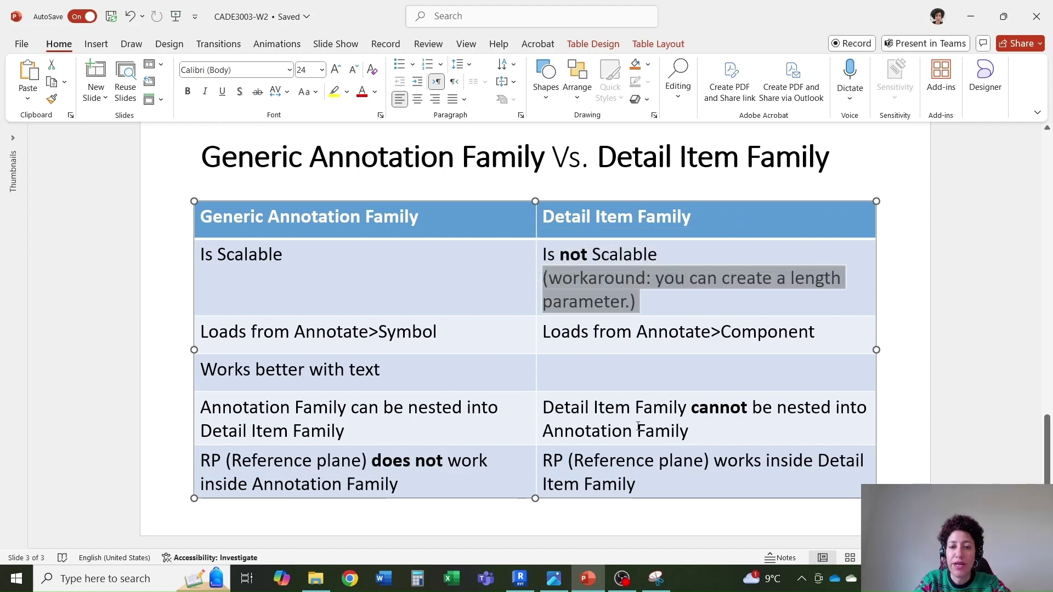
Switch back to Revit's Entrance_Detail Item Ref. Level view and place a reference plane offset 1000 above the horizontal center plane.
click(521, 579)
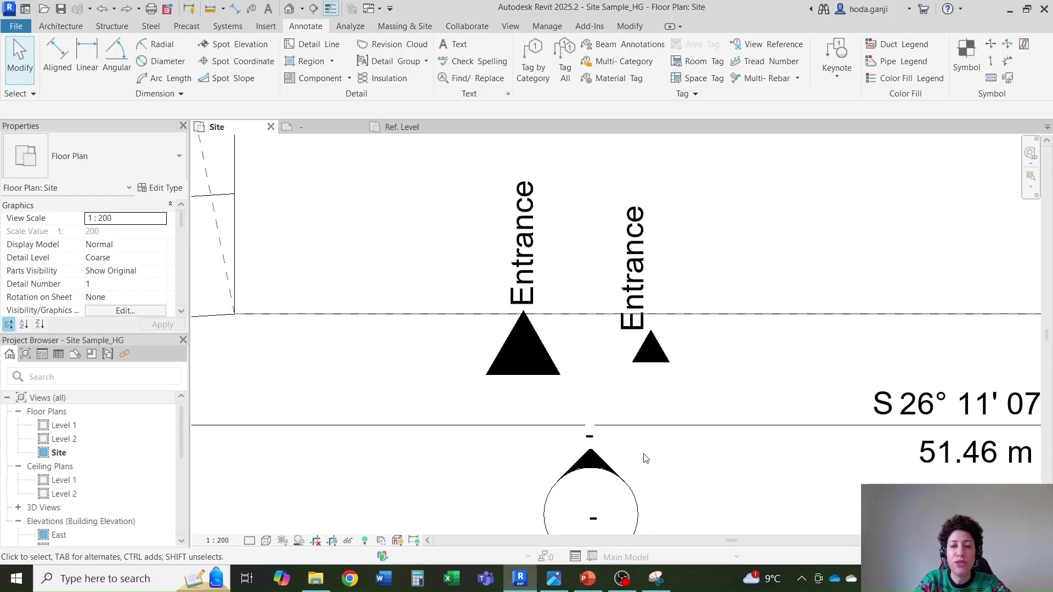
click(406, 127)
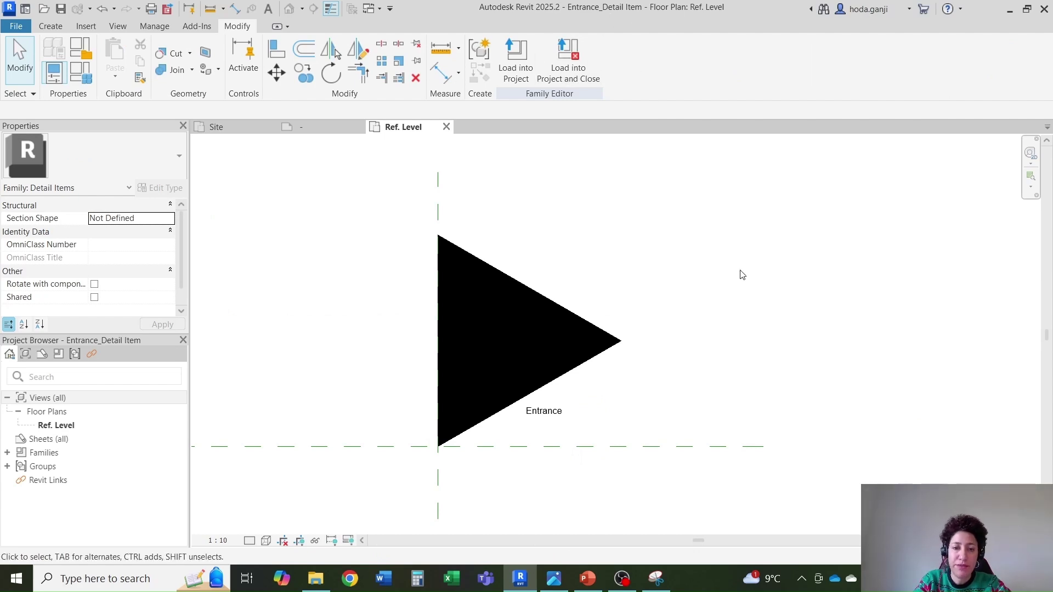
scroll(742, 275, down, 2)
key(r)
key(p)
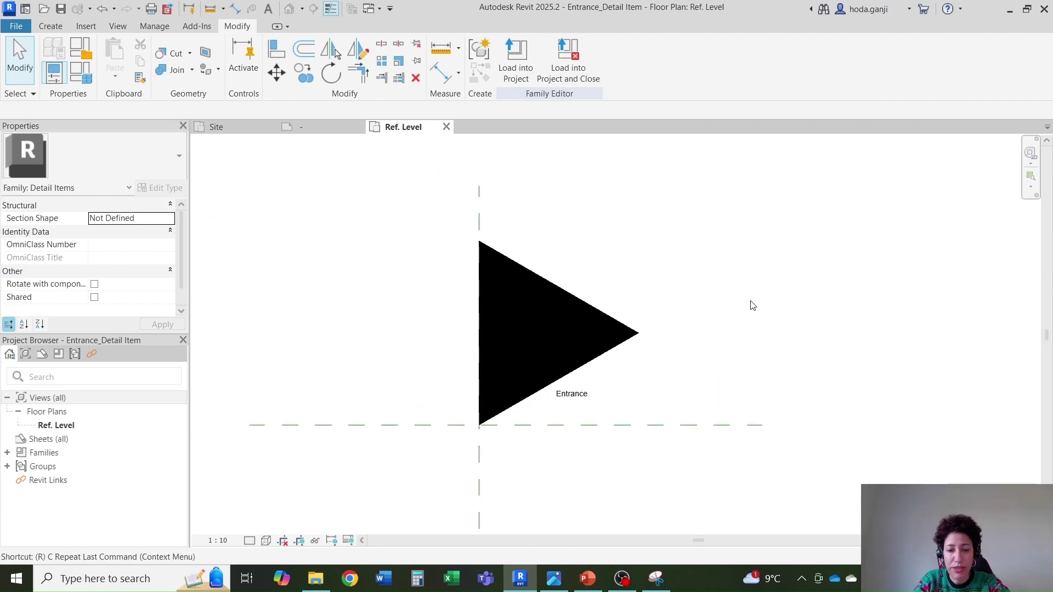
click(522, 48)
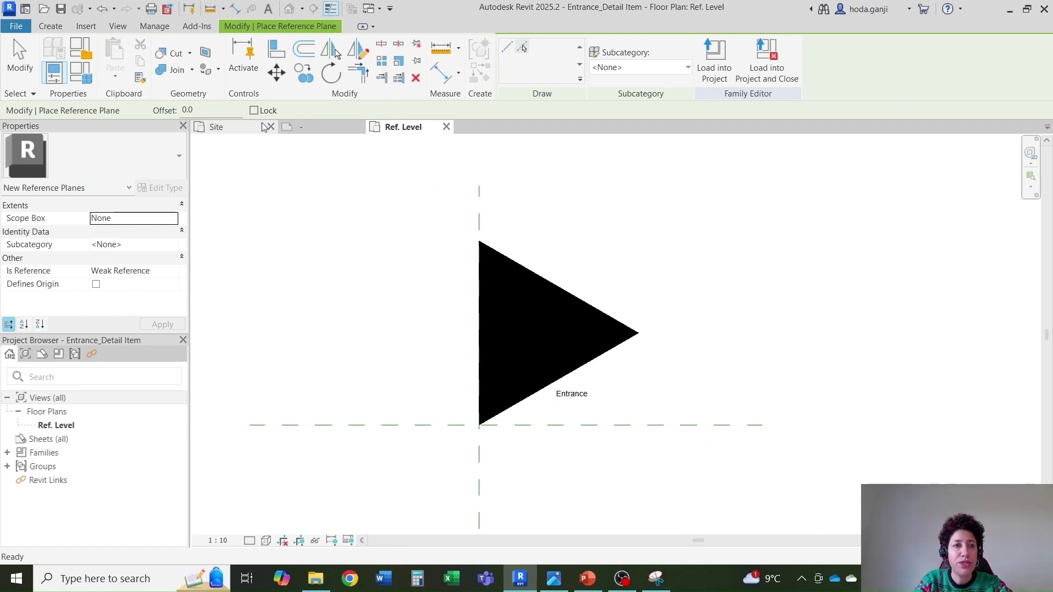
text(10)
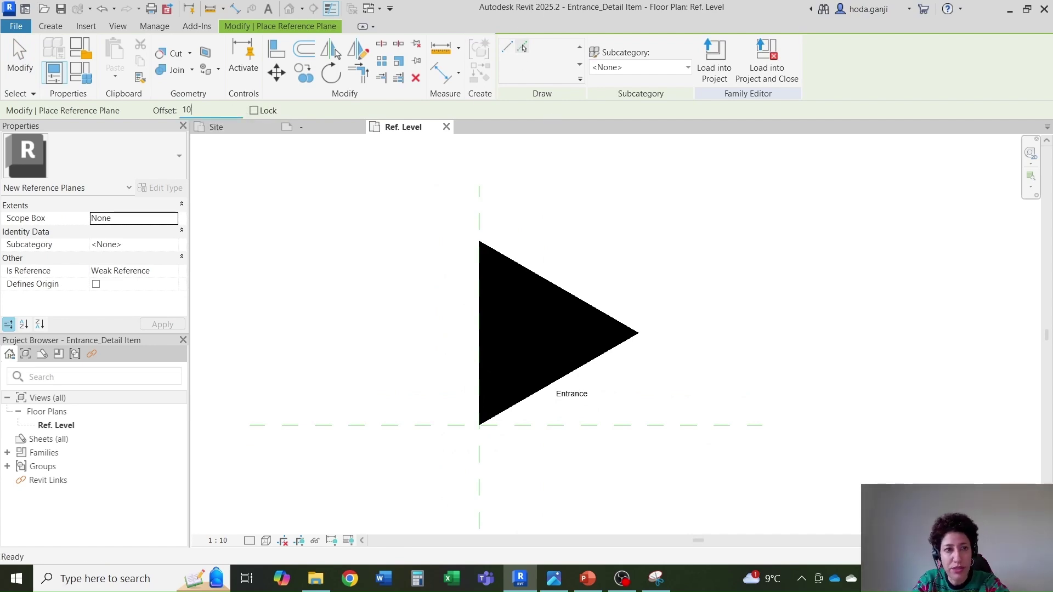
text(00)
key(Return)
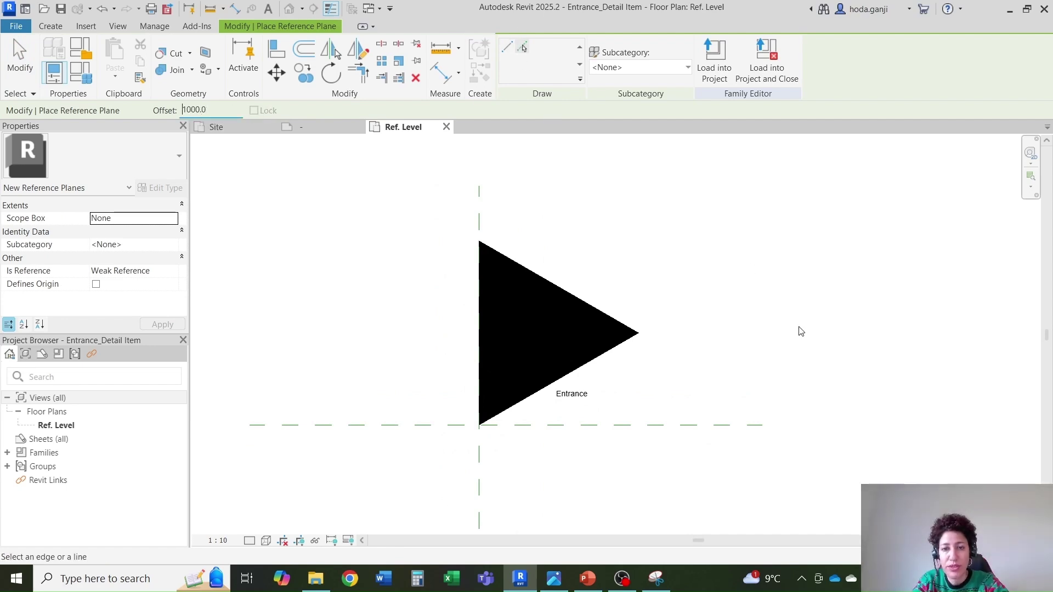
click(713, 427)
key(Escape)
key(Escape)
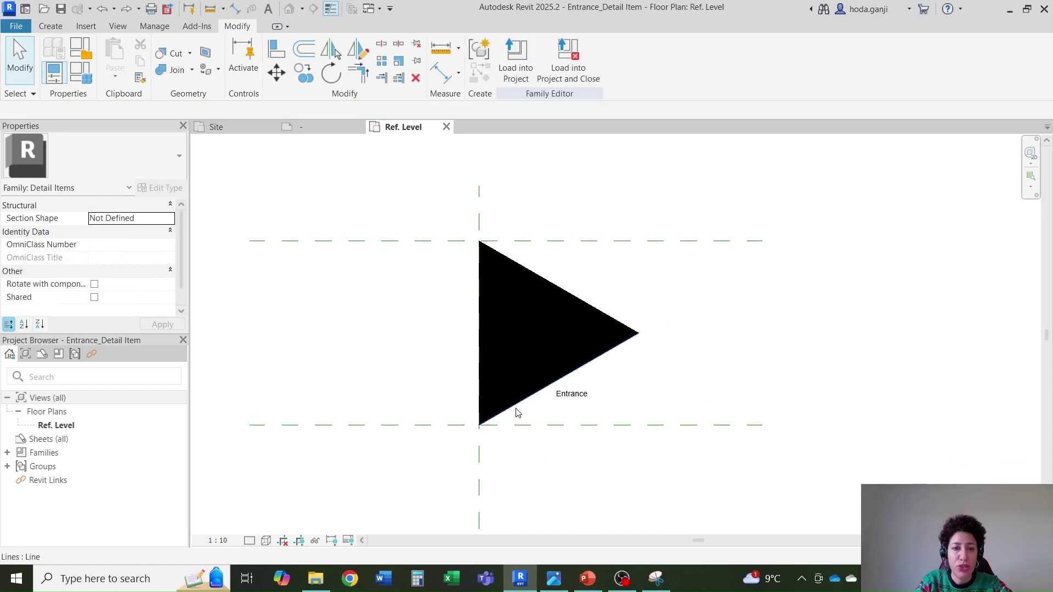
Add an aligned dimension between the two horizontal reference planes, placed beyond the triangle's tip.
scroll(518, 412, down, 1)
key(d)
key(i)
click(443, 424)
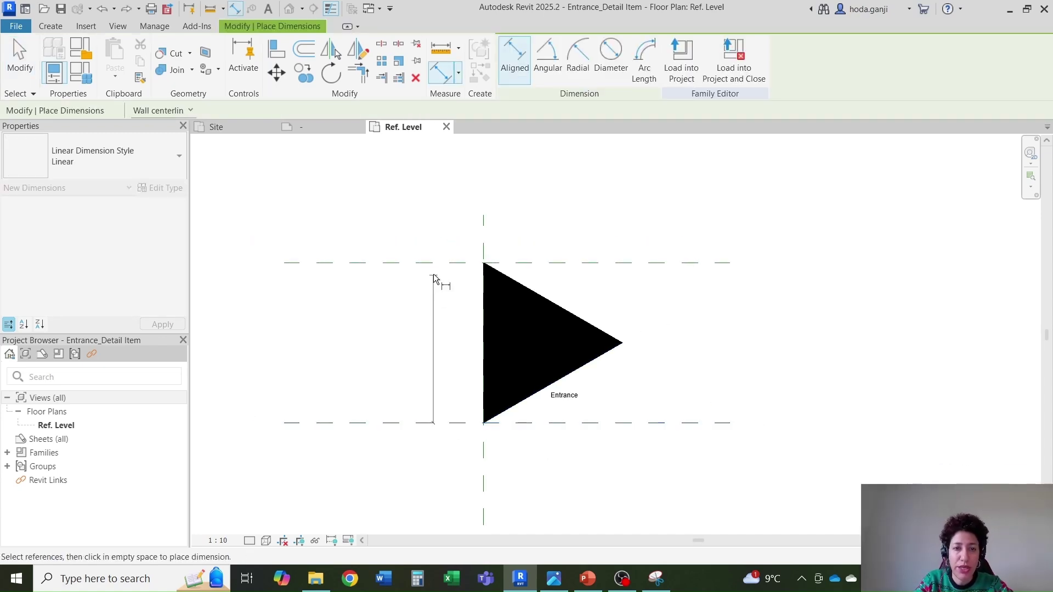
click(435, 263)
click(692, 289)
key(Escape)
key(Escape)
scroll(698, 365, up, 1)
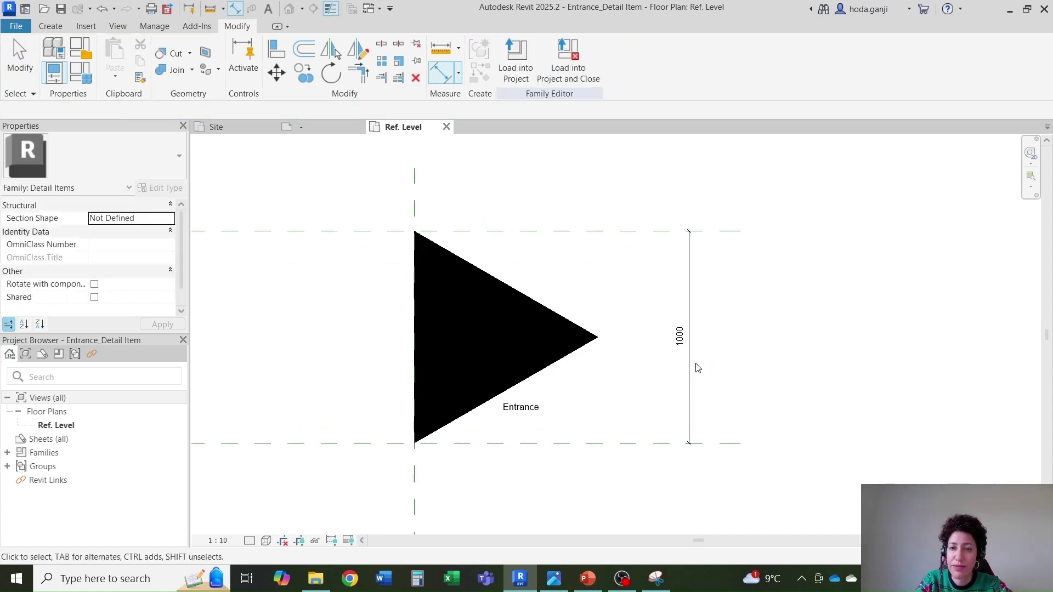
Label the dimension between the horizontal reference planes with a new family type parameter named Length.
click(697, 362)
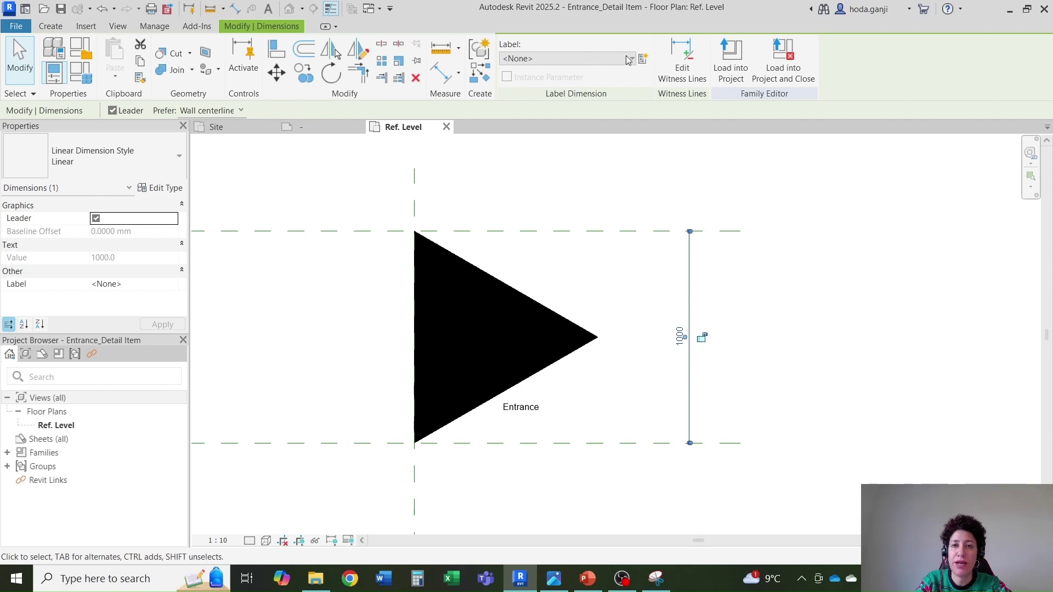
click(644, 60)
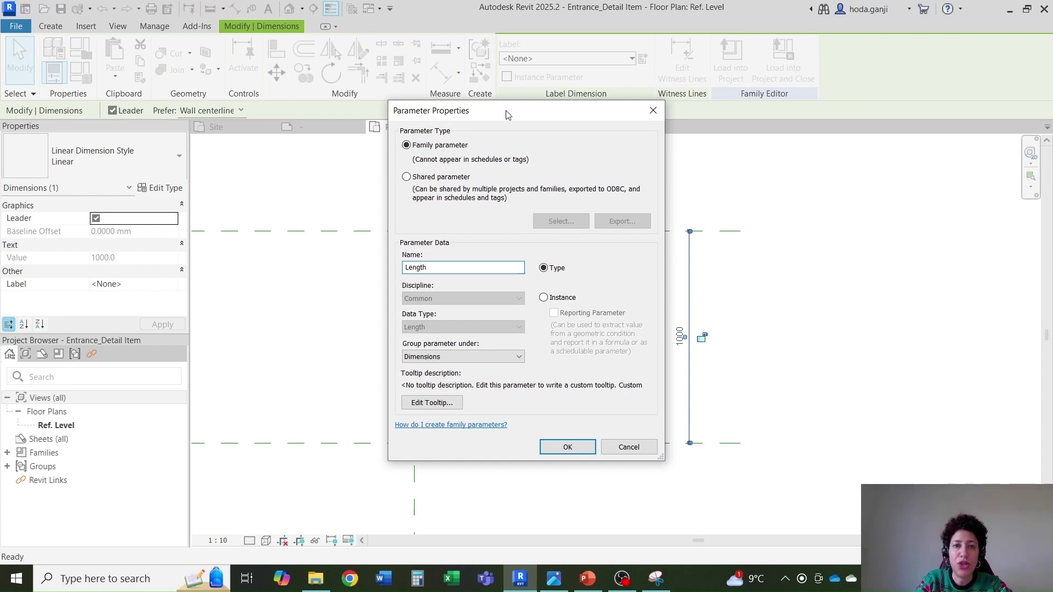
drag(507, 114, 172, 109)
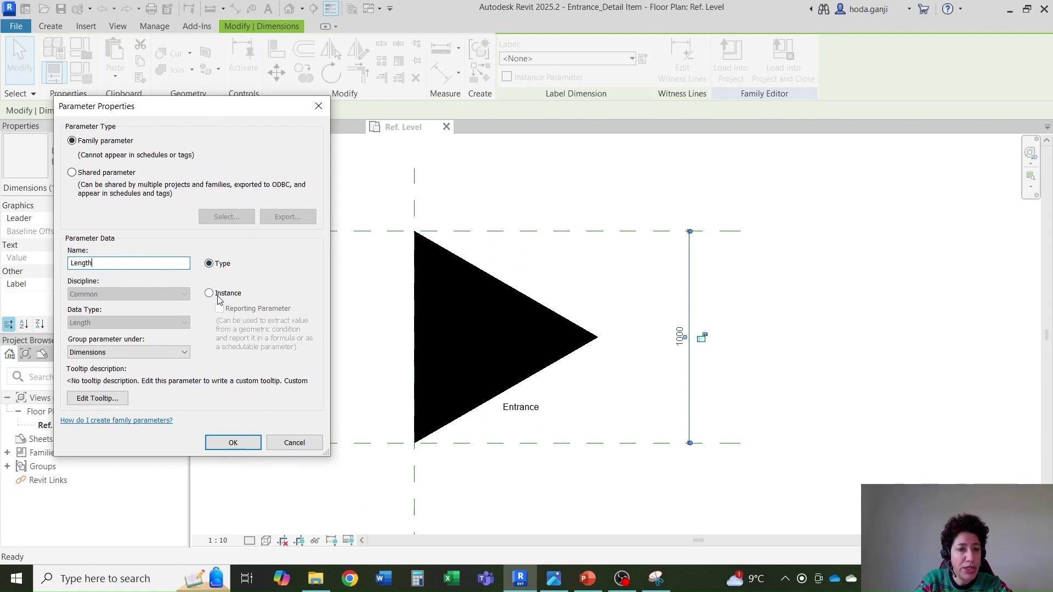
click(230, 442)
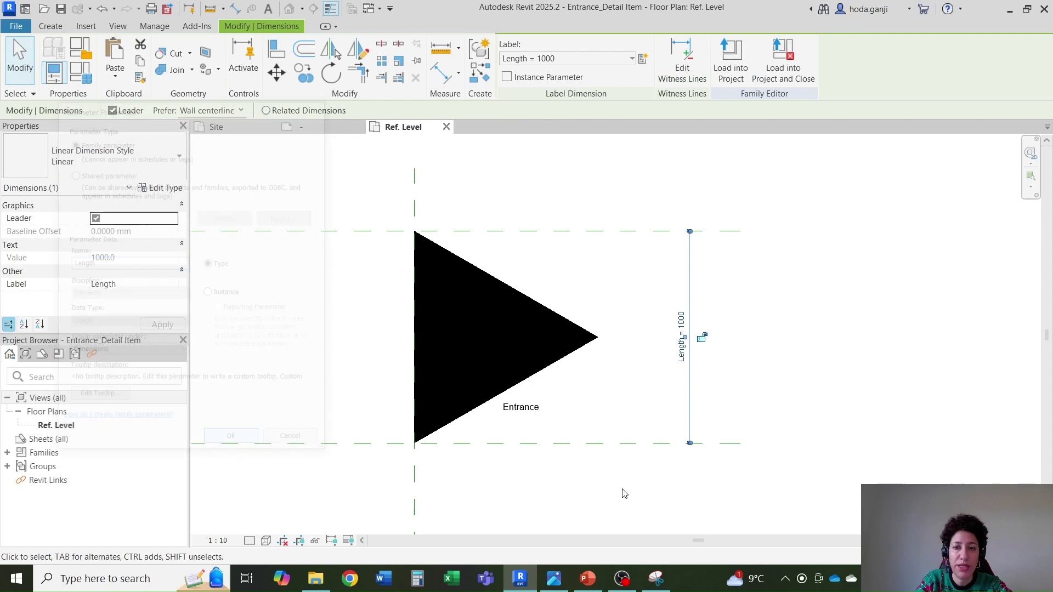
Try a Length value of 1500 to test how the triangle flexes, and undo the change.
click(695, 294)
click(712, 312)
text(1)
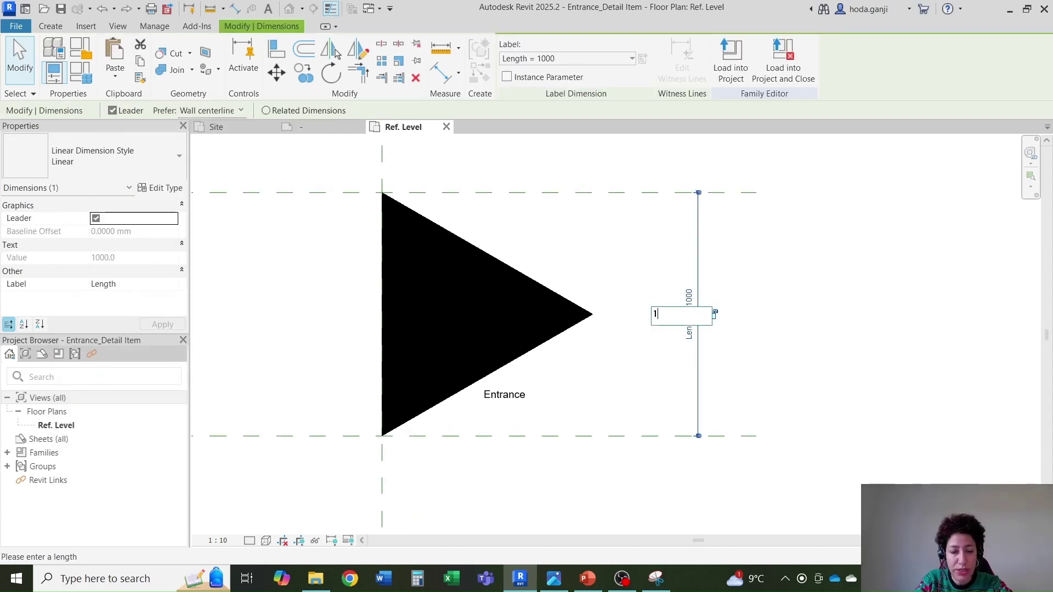
text(500)
key(Return)
click(679, 486)
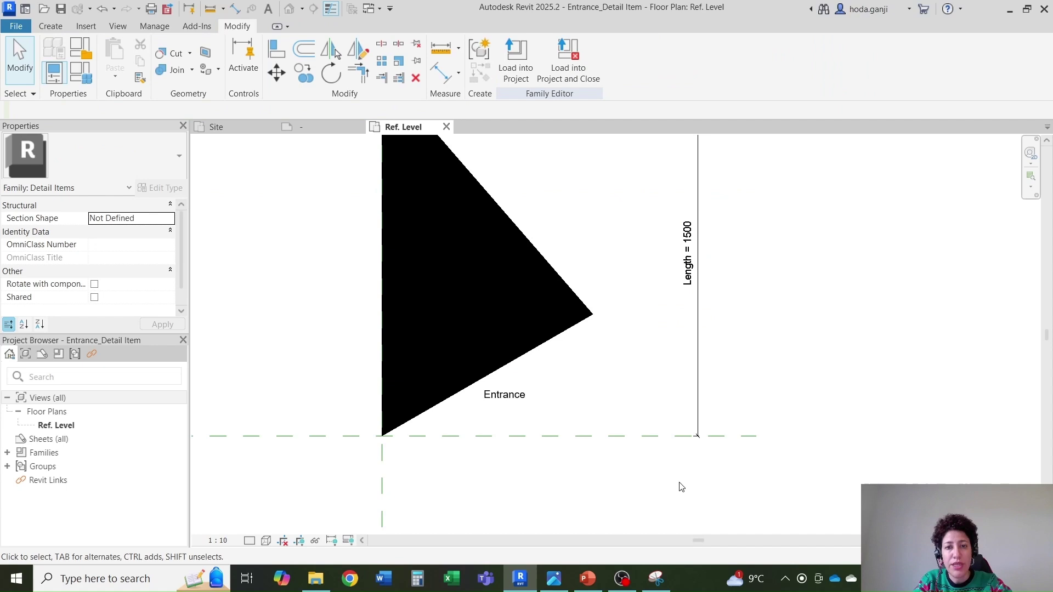
scroll(647, 478, down, 2)
key(ctrl+z)
scroll(531, 384, up, 2)
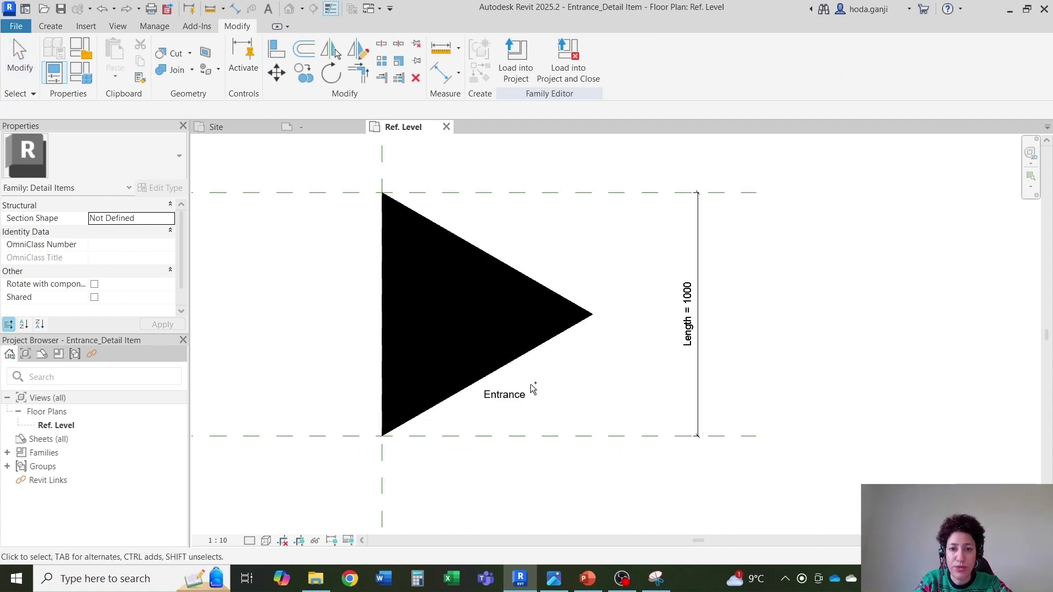
Temporarily hide the triangle's solid black filled region in the view.
scroll(398, 353, up, 1)
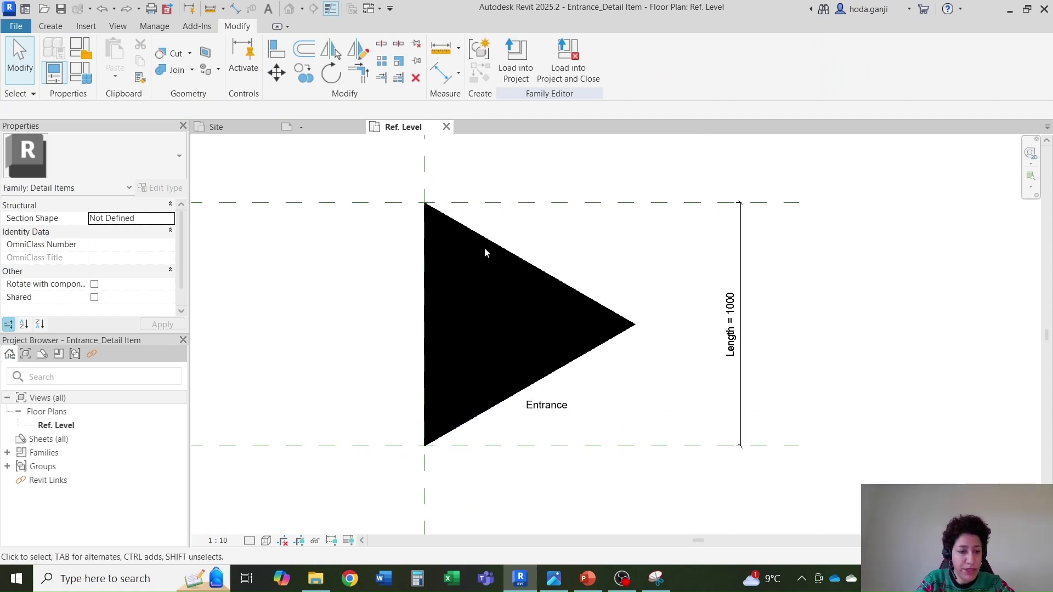
click(503, 253)
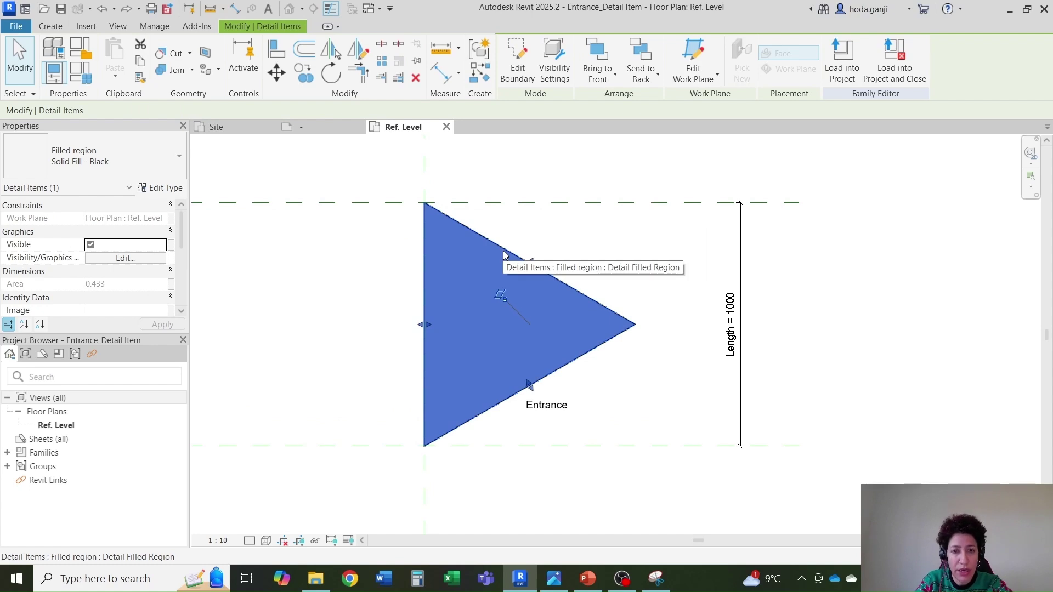
key(h)
key(h)
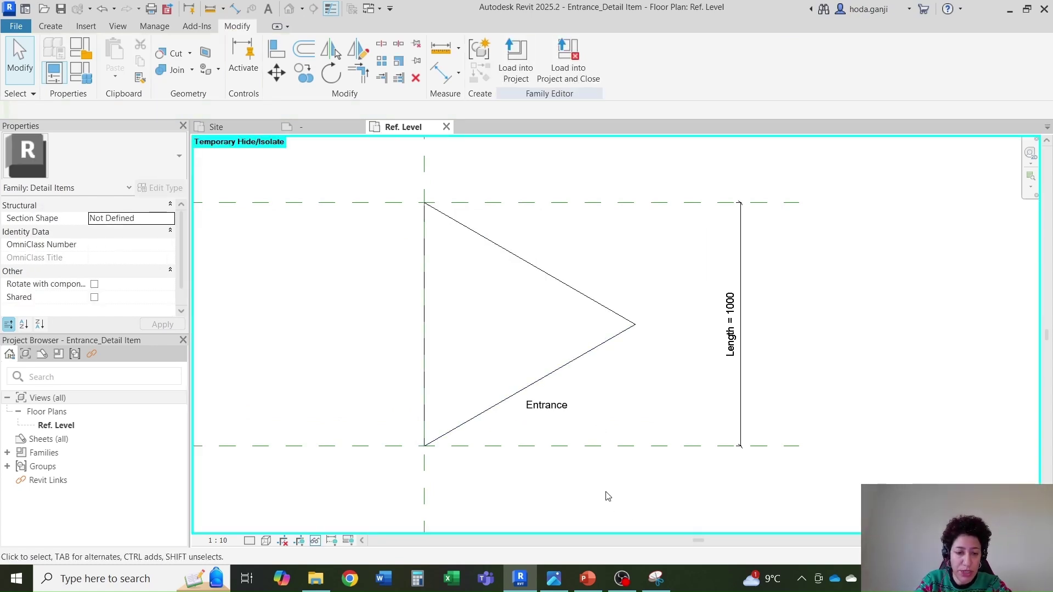
Draw a reference plane at 30° along the triangle's lower sloped edge, extending past its tip.
key(r)
key(p)
click(425, 445)
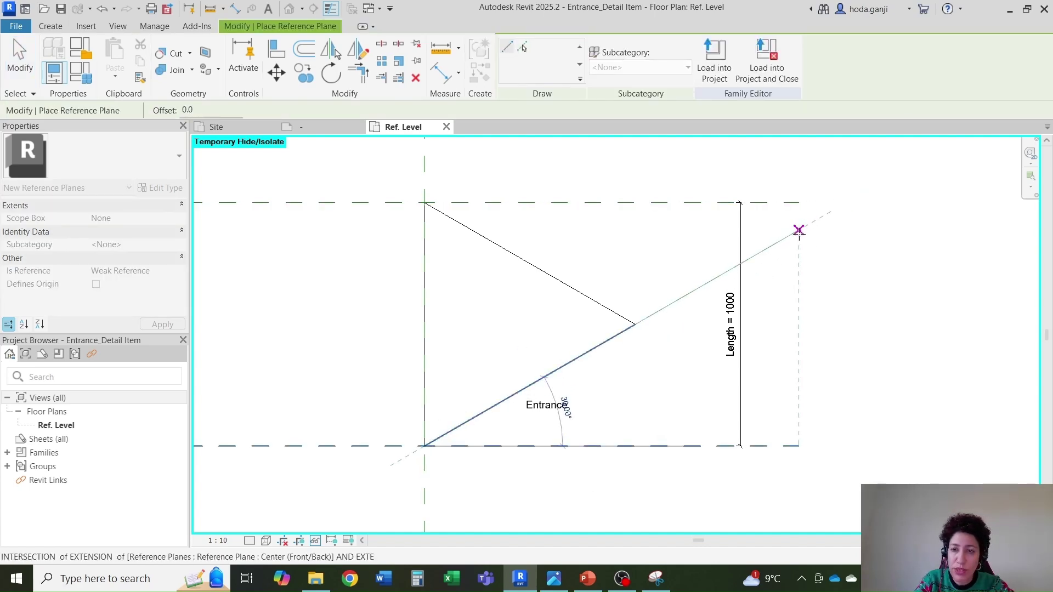
click(798, 230)
key(Escape)
key(Escape)
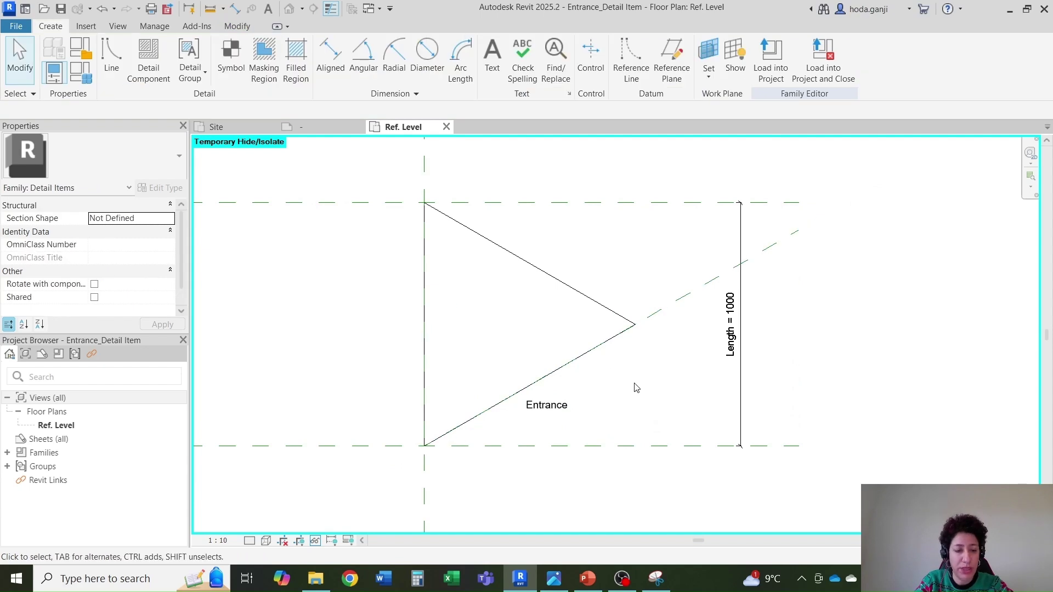
Add an angular dimension between the lower horizontal and the sloped reference planes, and lock its angle.
key(d)
key(i)
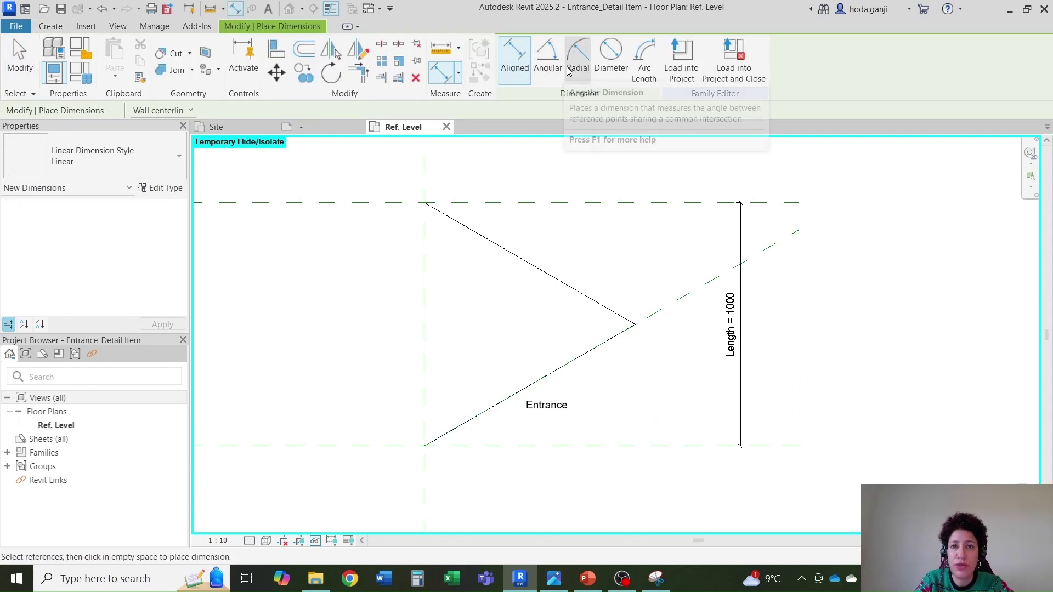
click(547, 57)
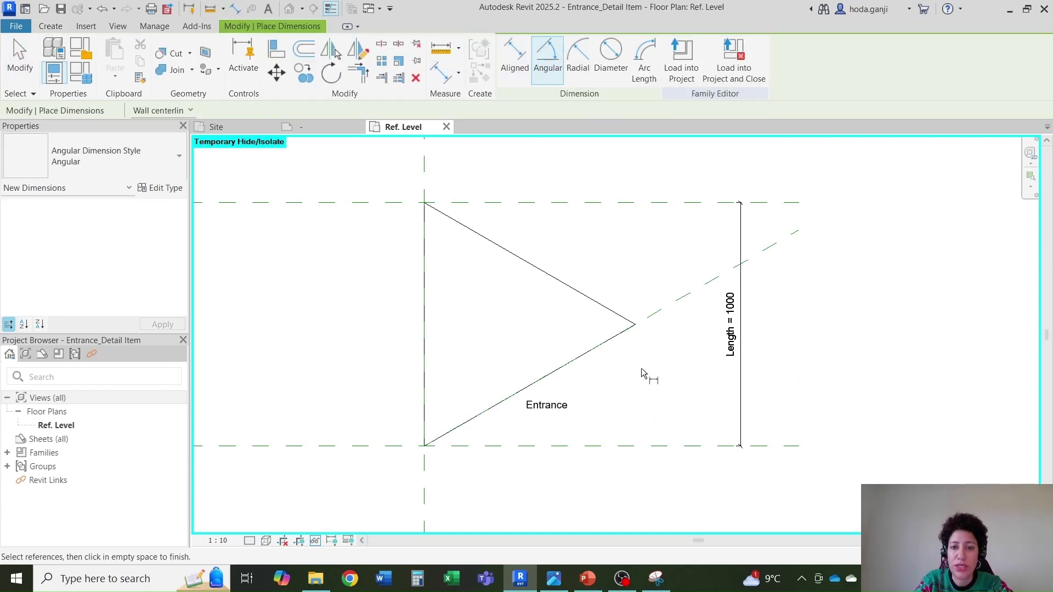
click(649, 447)
click(680, 302)
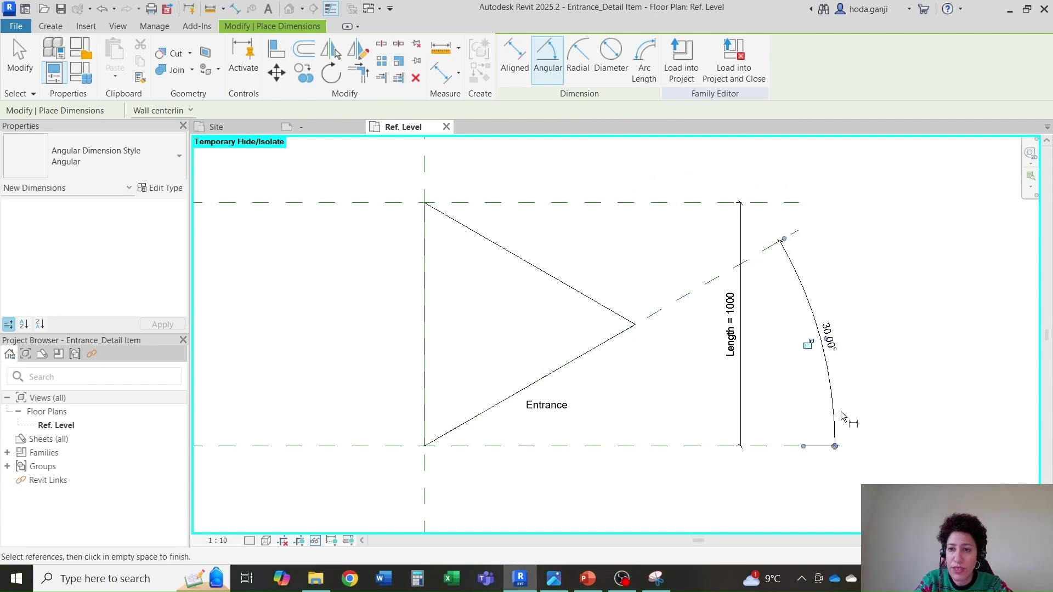
click(843, 417)
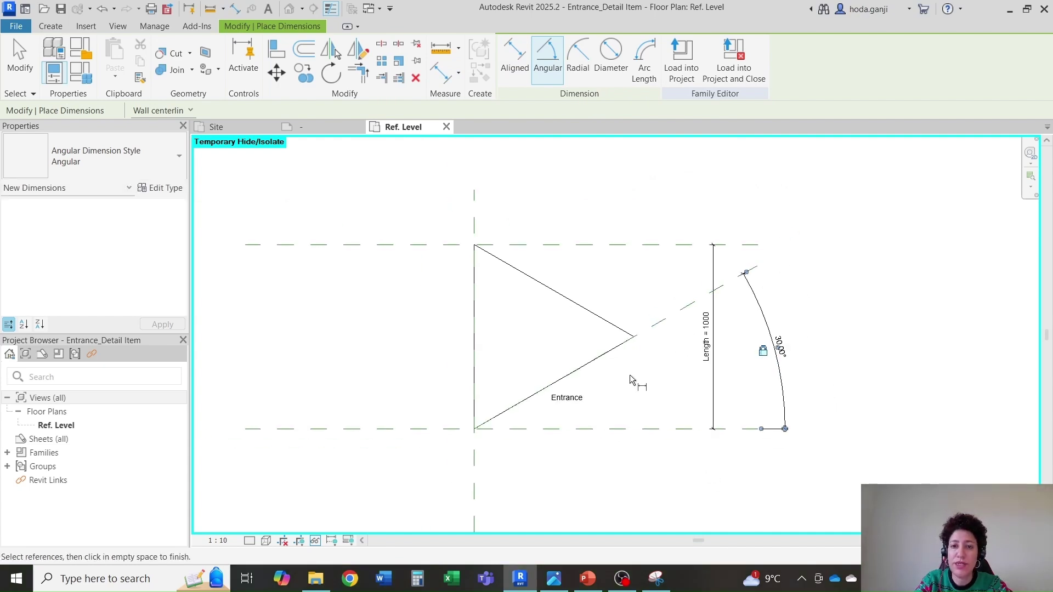
key(Escape)
key(Escape)
middle_drag(631, 440, 633, 415)
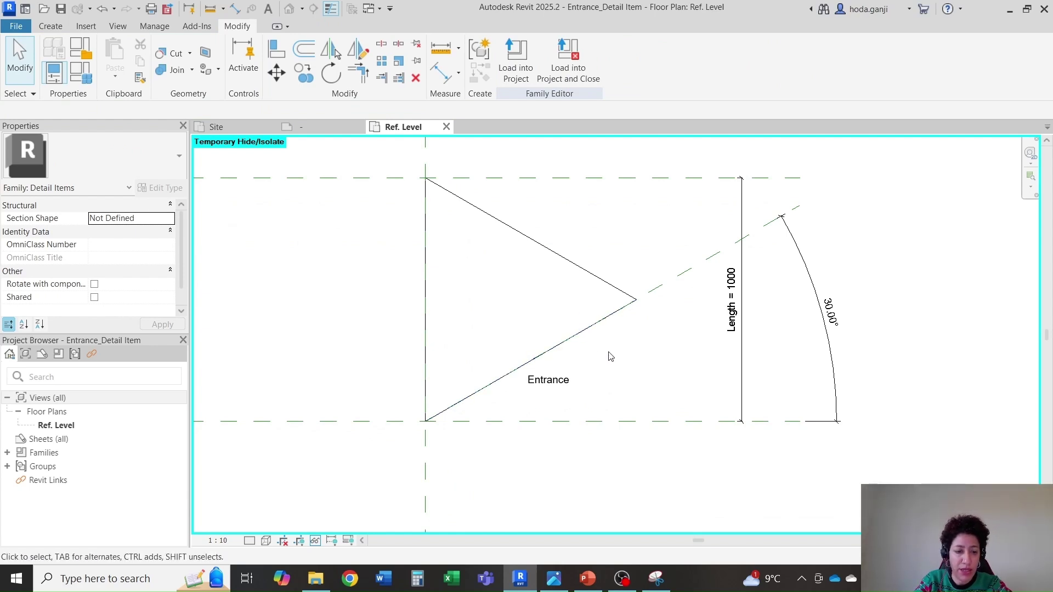
Align the triangle's lower sloped edge to the sloped reference plane and lock the alignment.
key(a)
key(l)
click(660, 287)
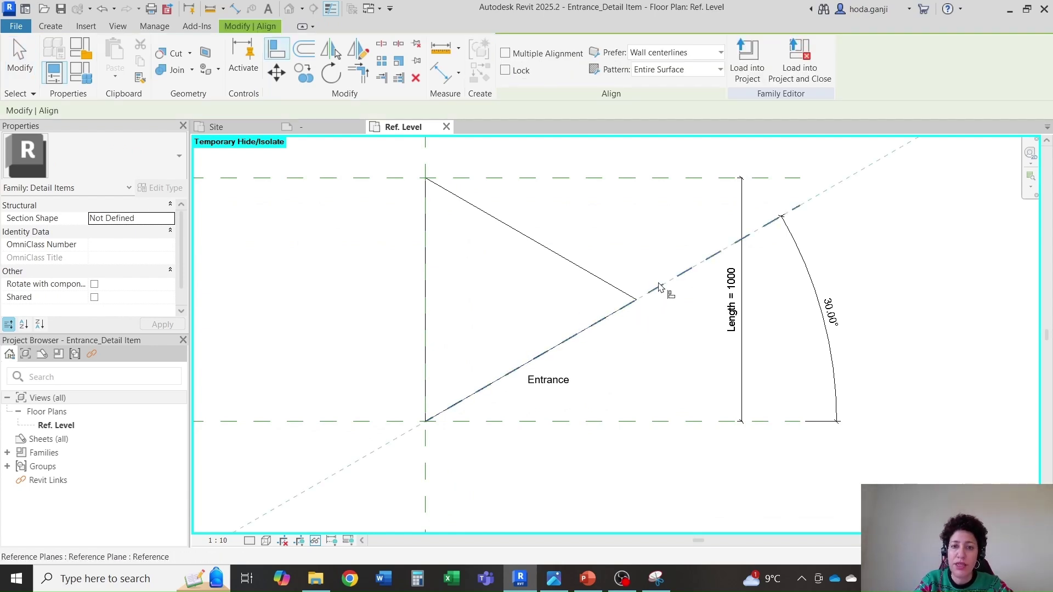
click(620, 290)
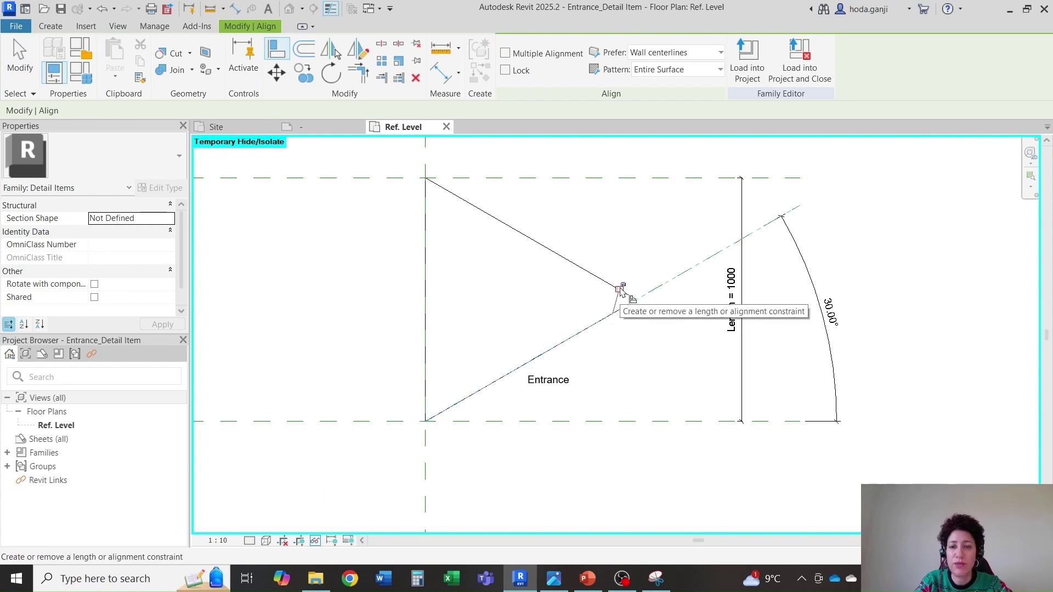
click(622, 286)
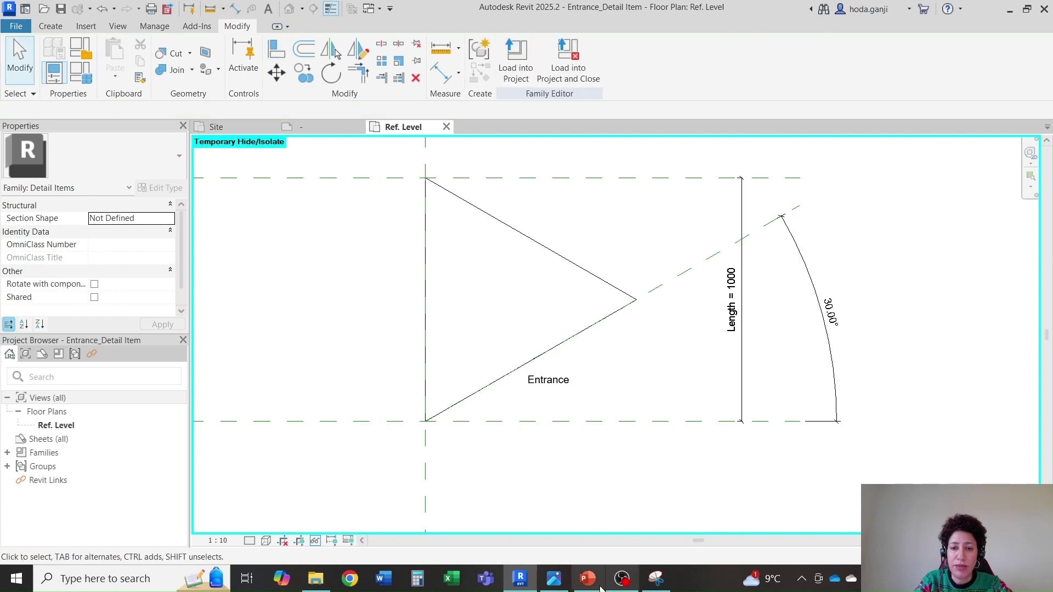
Set the Length dimension to 2000 to test how the constrained triangle flexes.
click(554, 578)
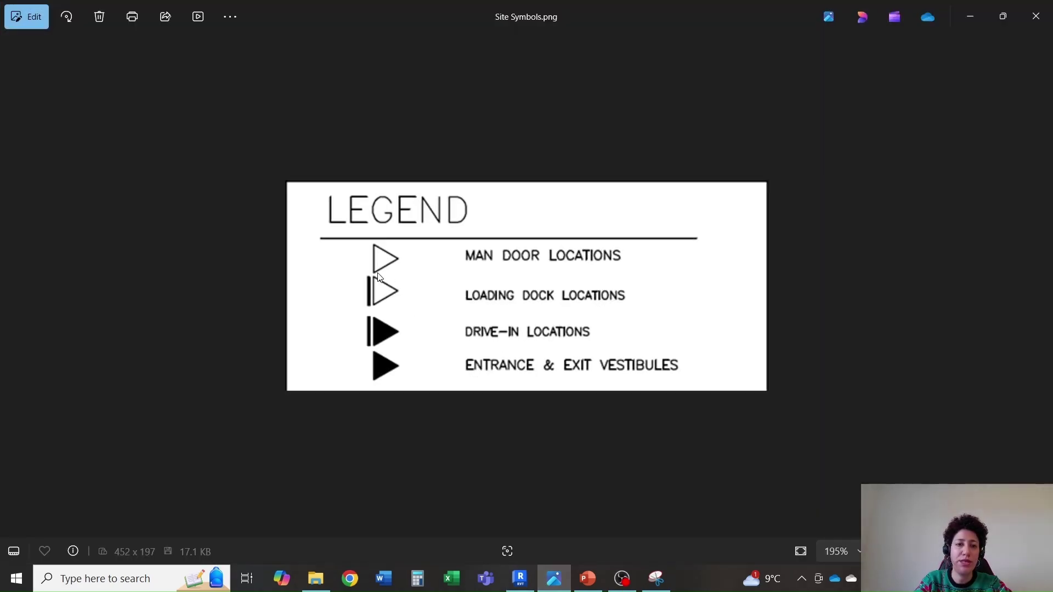
click(563, 583)
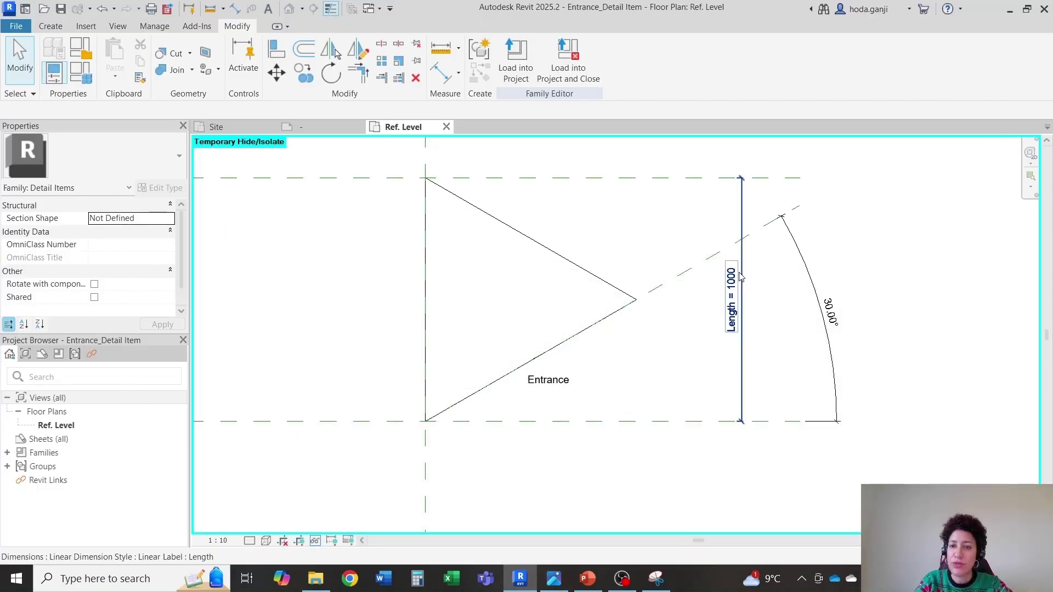
click(735, 278)
click(735, 278)
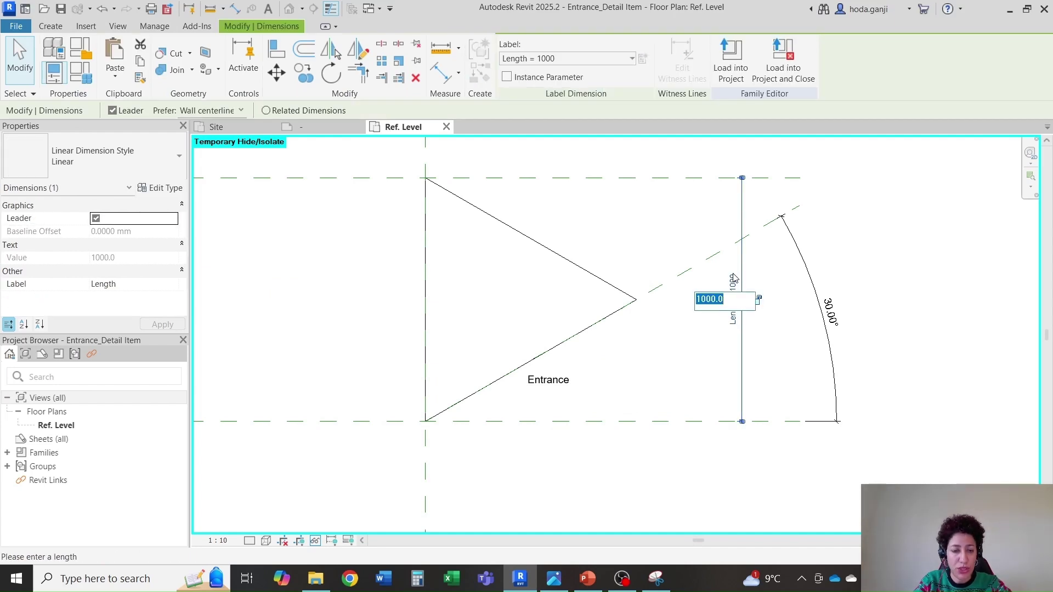
text(2)
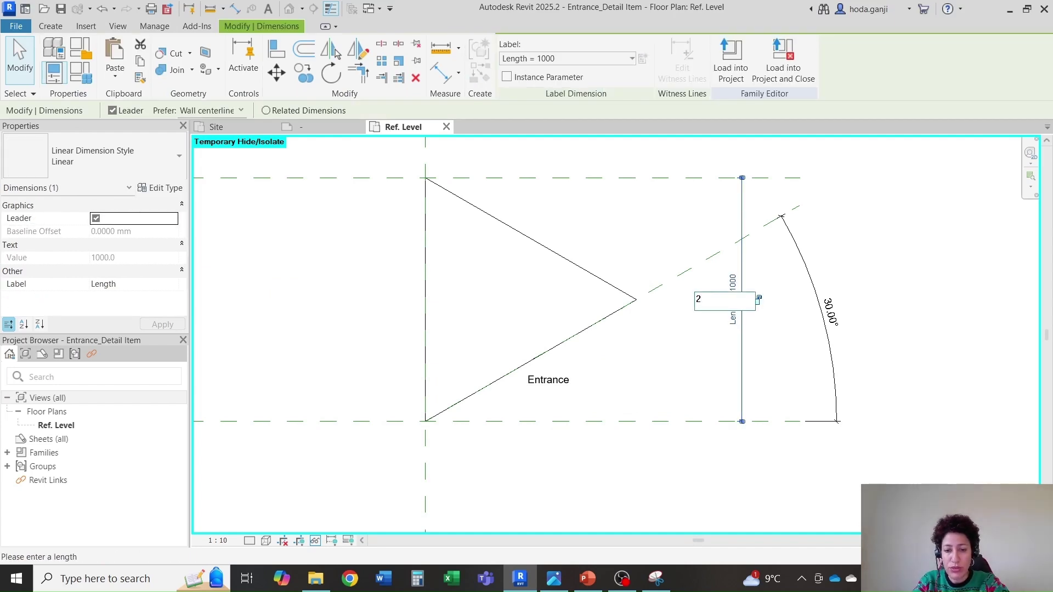
key(Return)
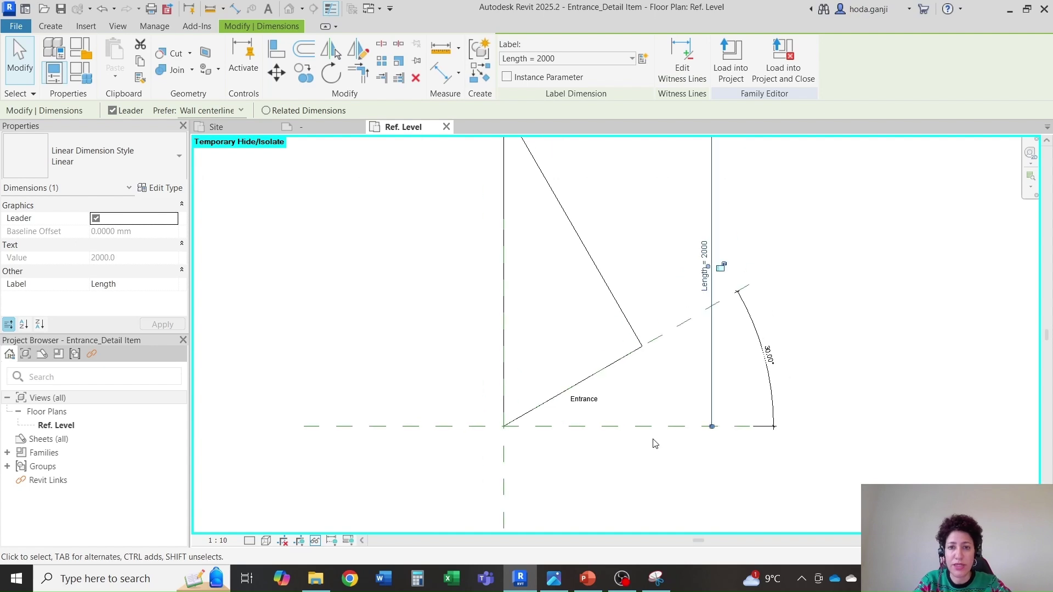
scroll(657, 453, down, 2)
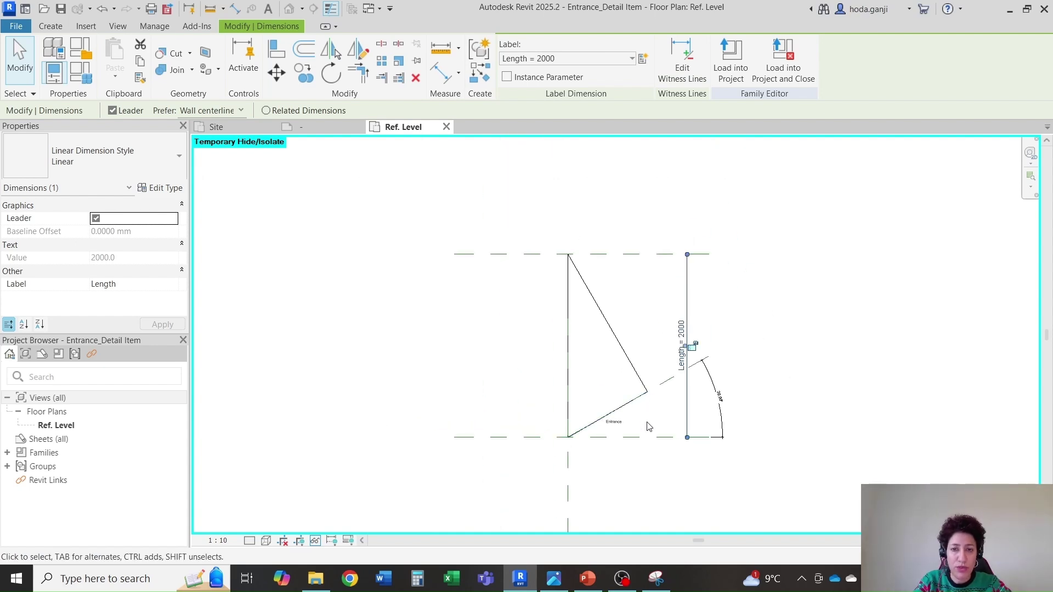
Undo the last change to the Length dimension.
key(ctrl+z)
scroll(647, 406, down, 1)
scroll(620, 240, up, 1)
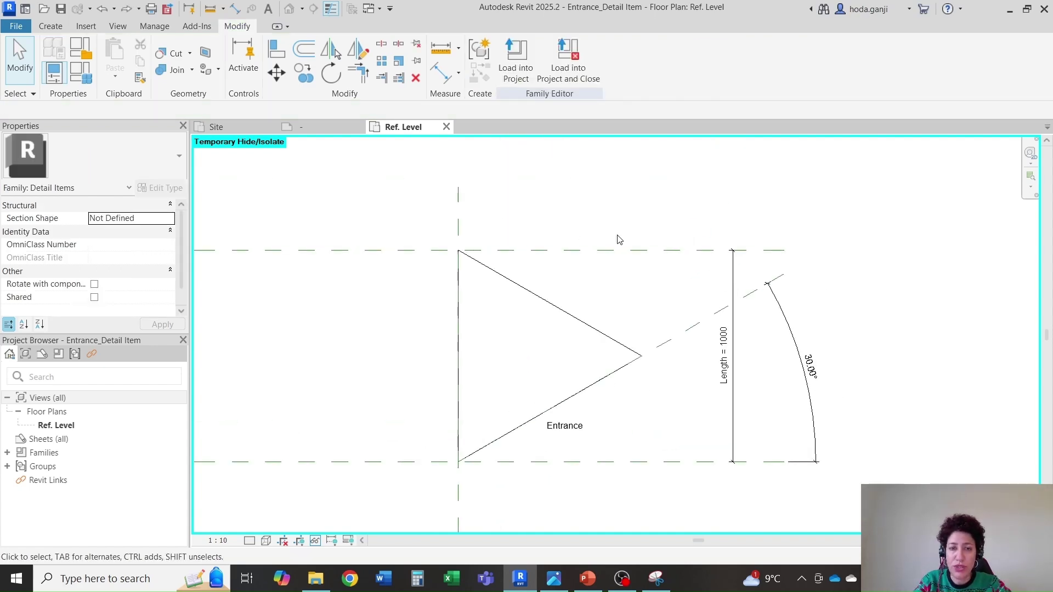
Draw a reference plane at 30° from the triangle's upper corner along its upper sloped edge, extending past the tip.
key(r)
key(p)
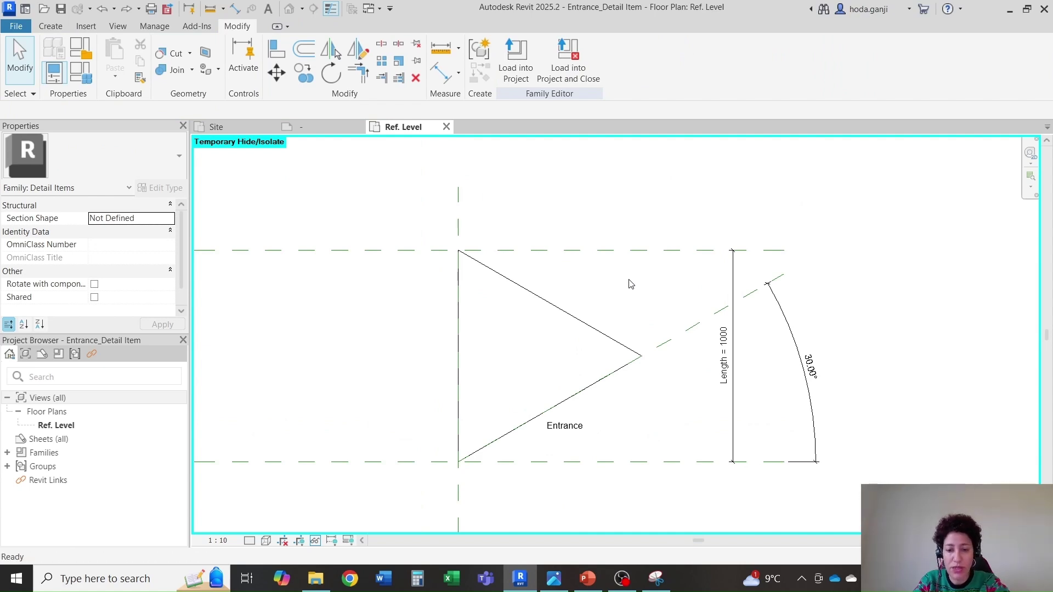
click(459, 250)
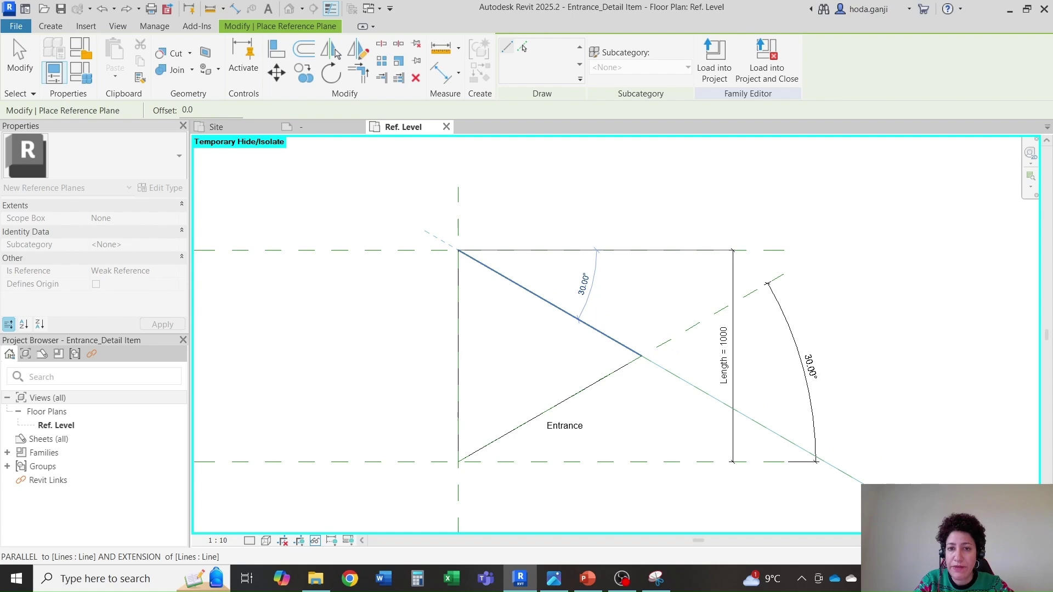
click(853, 478)
key(Escape)
key(Escape)
Add an angular dimension between the upper horizontal and the new sloped reference planes, and lock its angle.
key(d)
key(i)
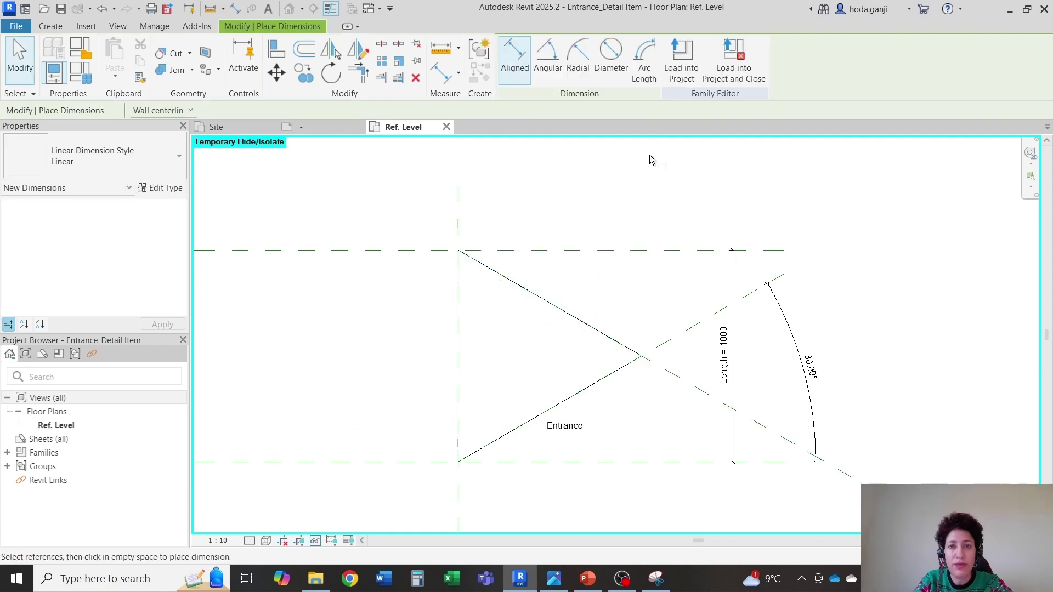
click(547, 54)
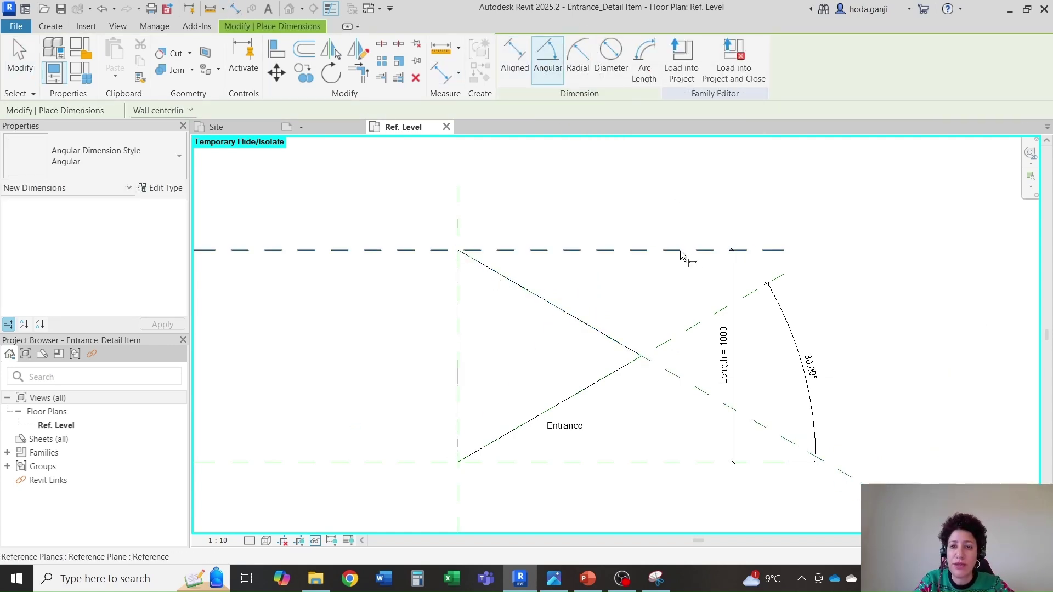
click(692, 384)
click(707, 250)
click(664, 299)
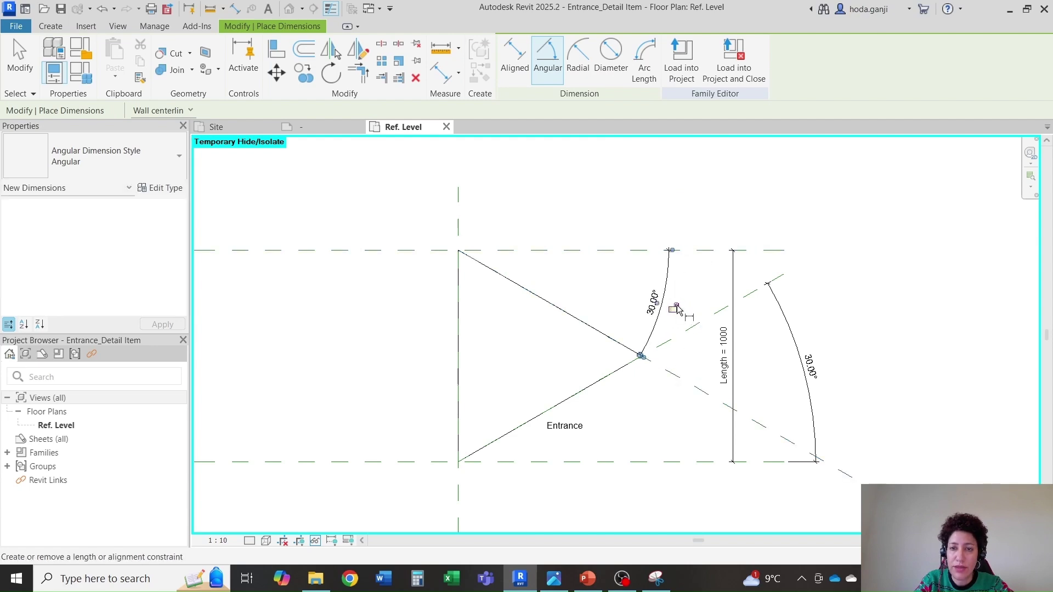
key(Escape)
key(Escape)
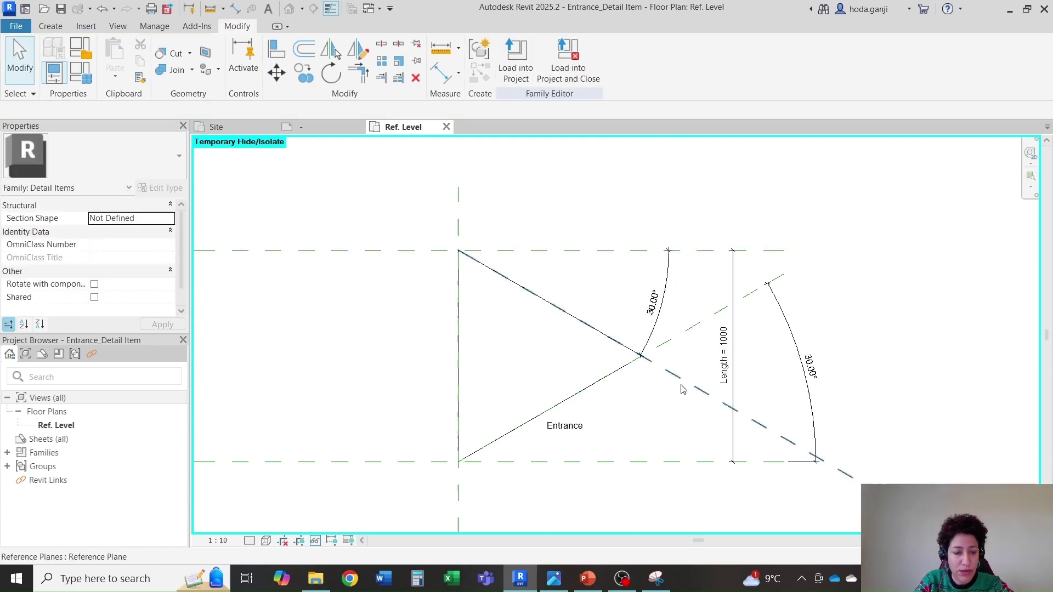
Align the triangle's upper sloped edge to its sloped reference plane and lock the alignment.
key(a)
key(l)
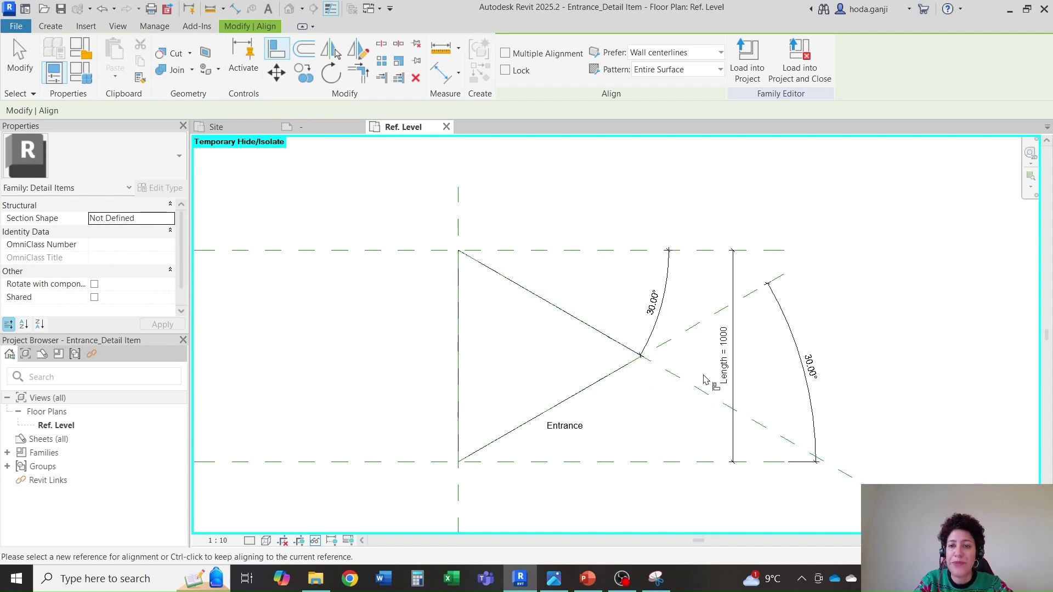
key(Escape)
Set the Length dimension to 1500 to test how the fully constrained outline flexes.
click(723, 345)
click(723, 344)
click(725, 346)
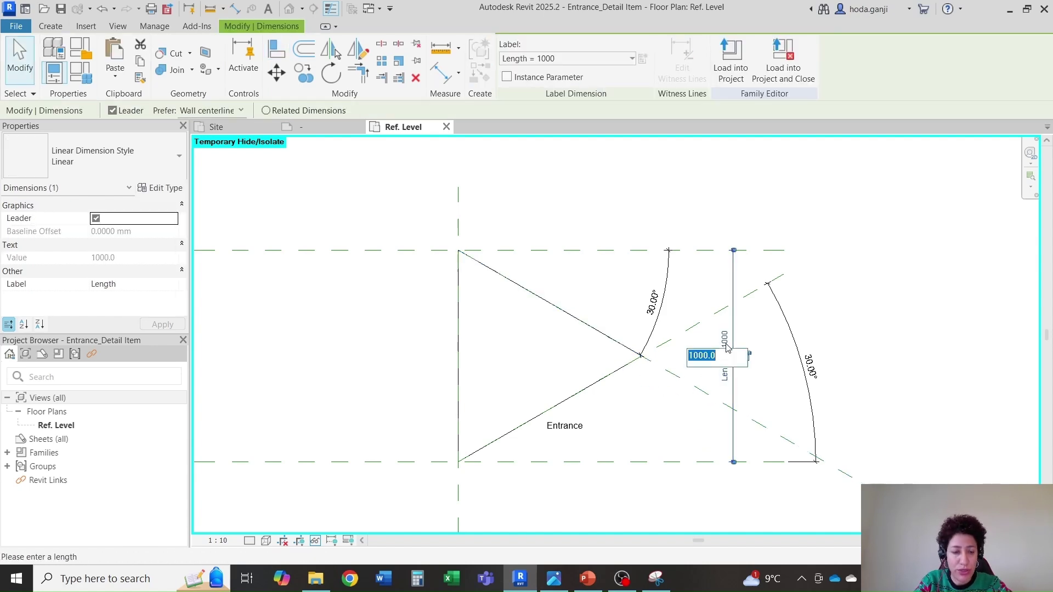
text(1500)
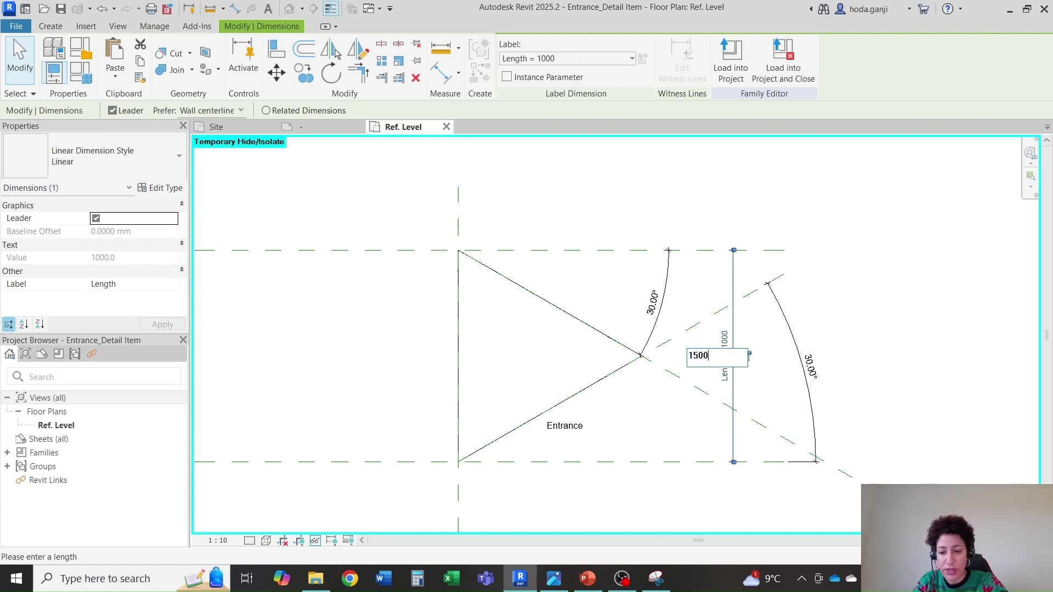
key(Return)
key(Escape)
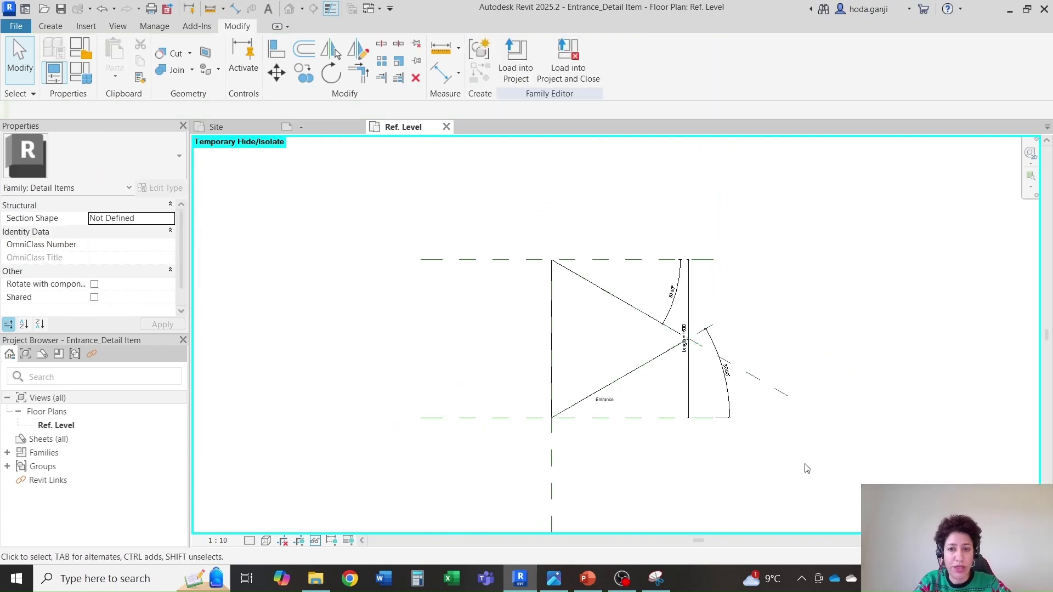
Undo, redo and again undo the Length change to compare the outline at both sizes.
key(ctrl+z)
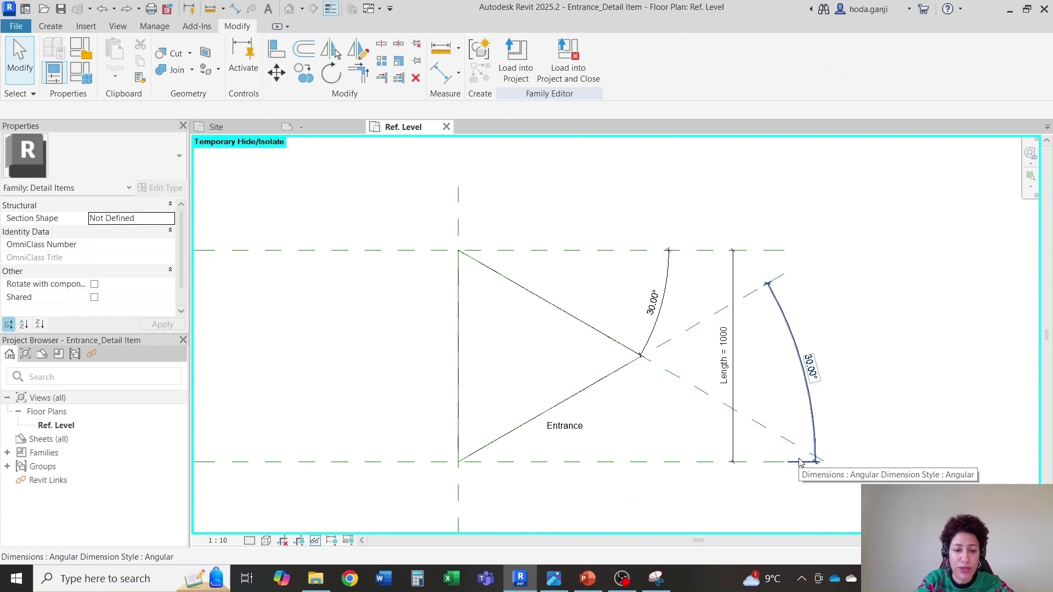
key(ctrl+y)
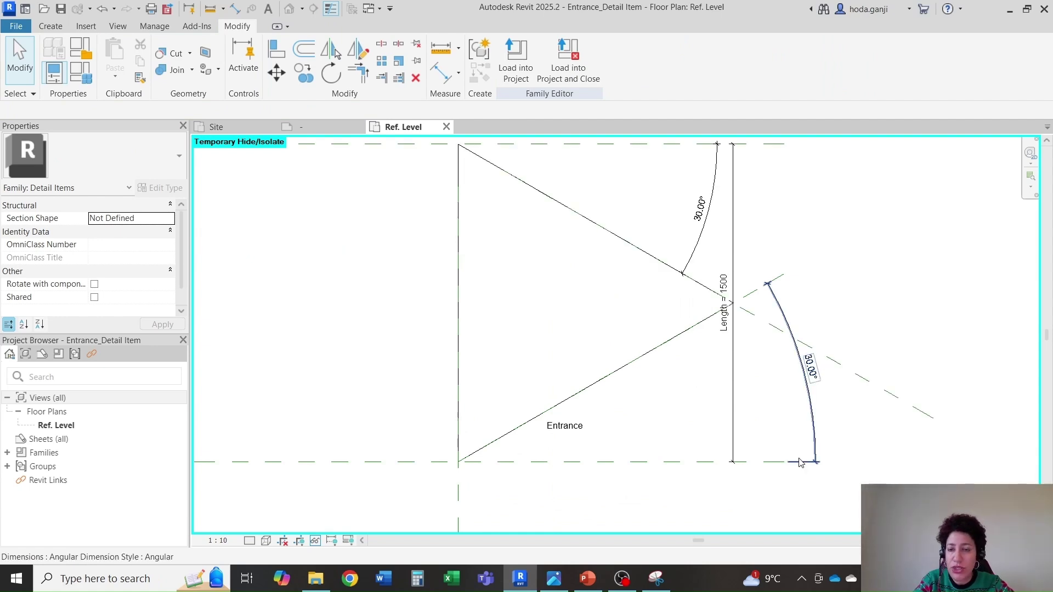
scroll(655, 447, down, 2)
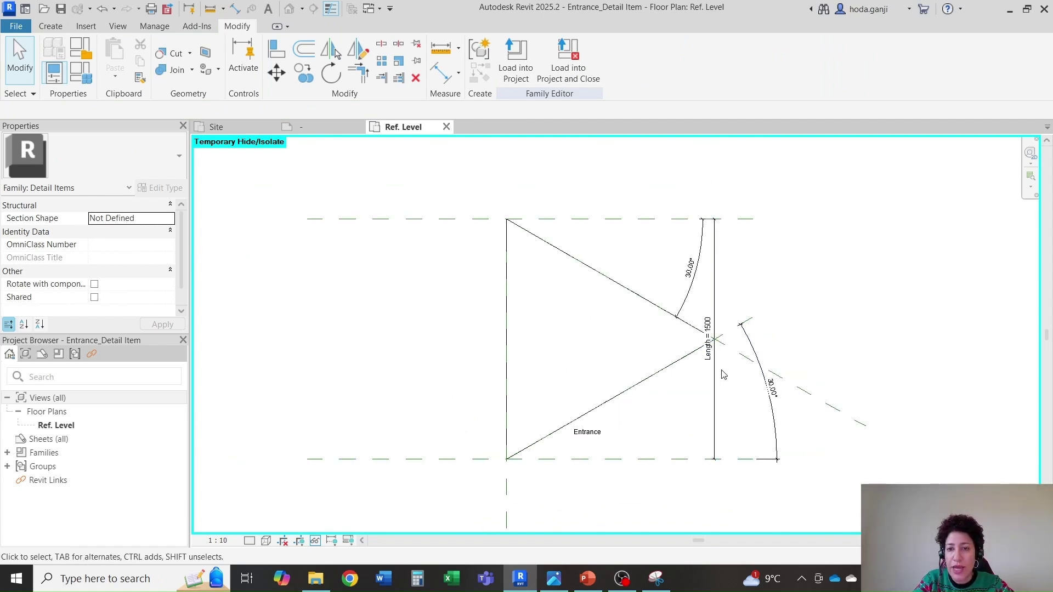
key(ctrl+z)
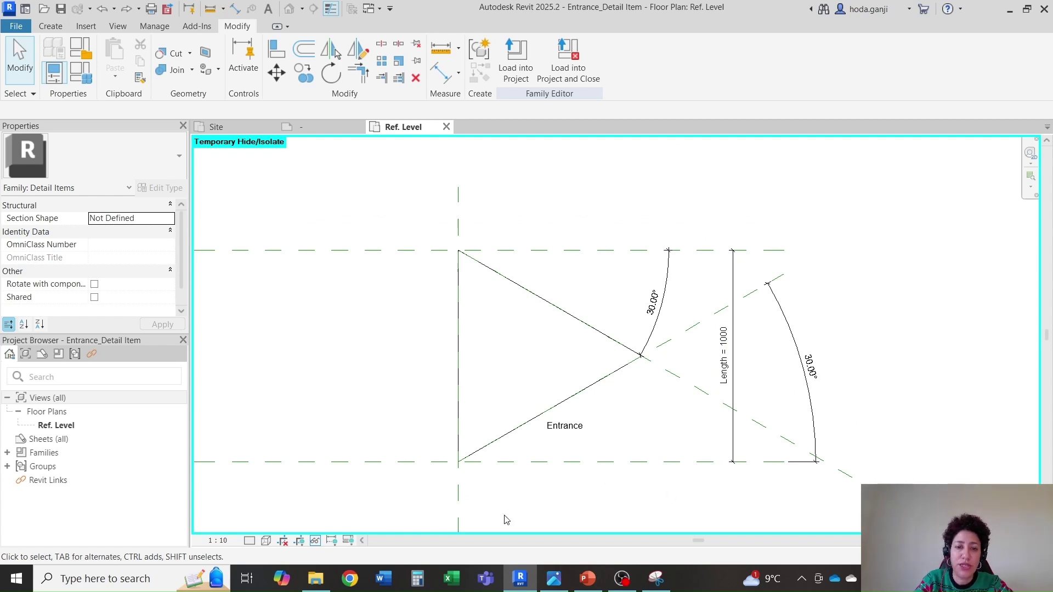
Reset the temporary hide/isolate to bring back the black filled region.
click(310, 537)
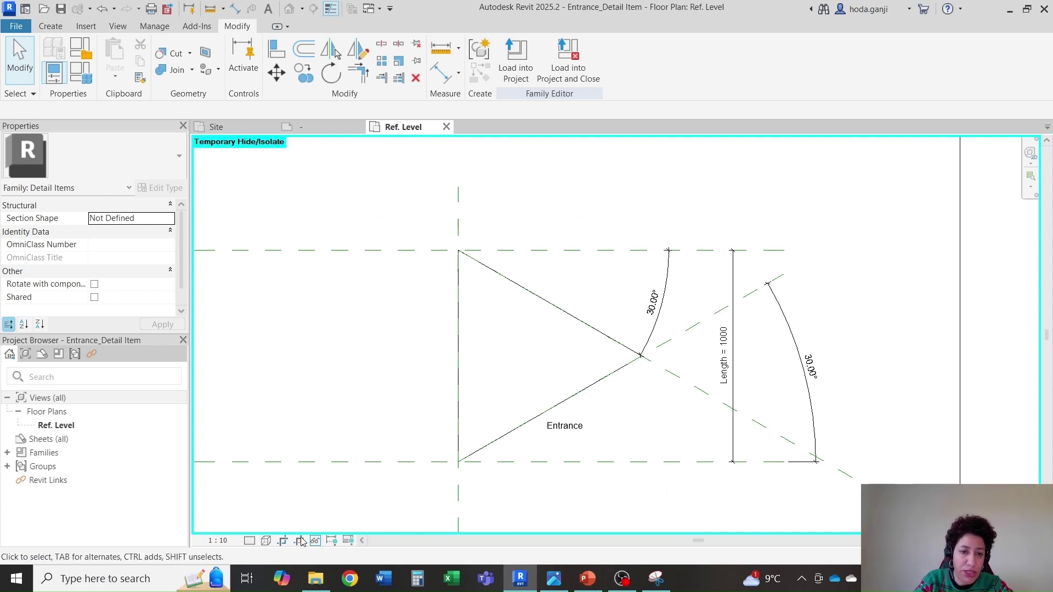
click(316, 541)
click(379, 527)
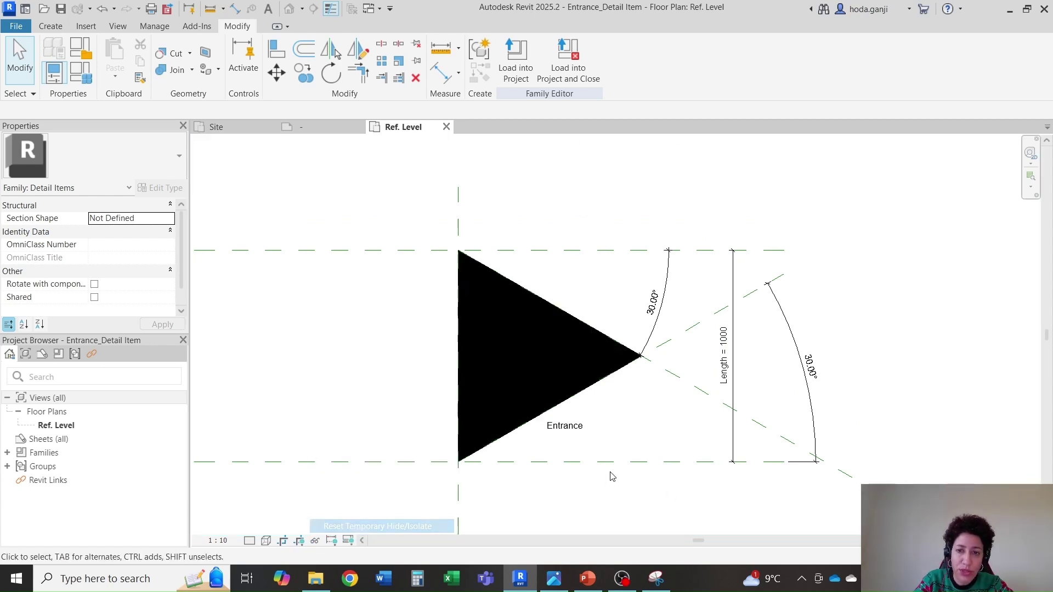
Set the Length dimension to 1500 to test whether the filled region follows the outline.
double_click(725, 340)
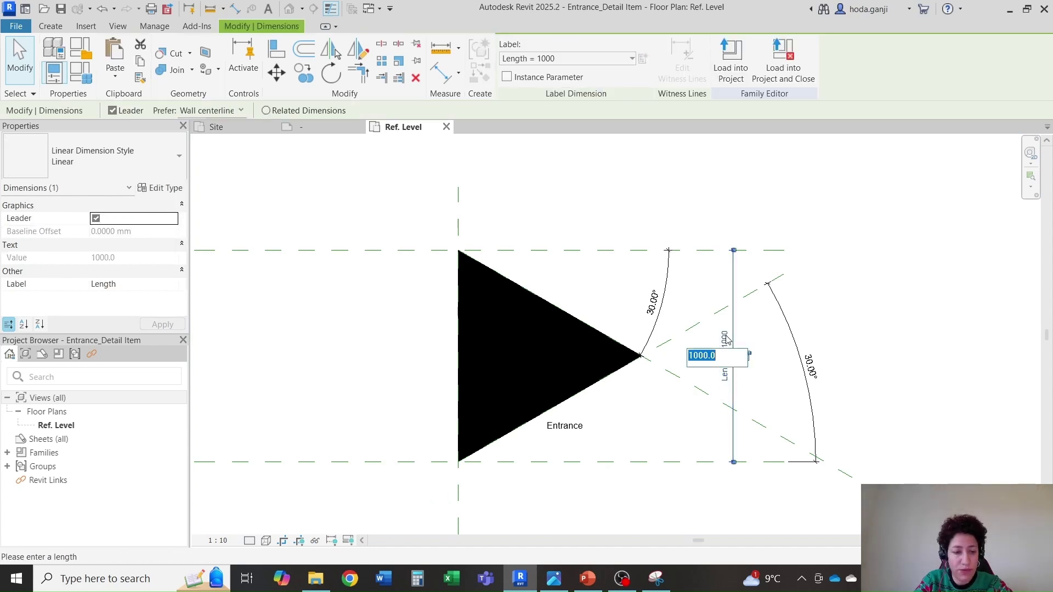
text(1500)
key(Return)
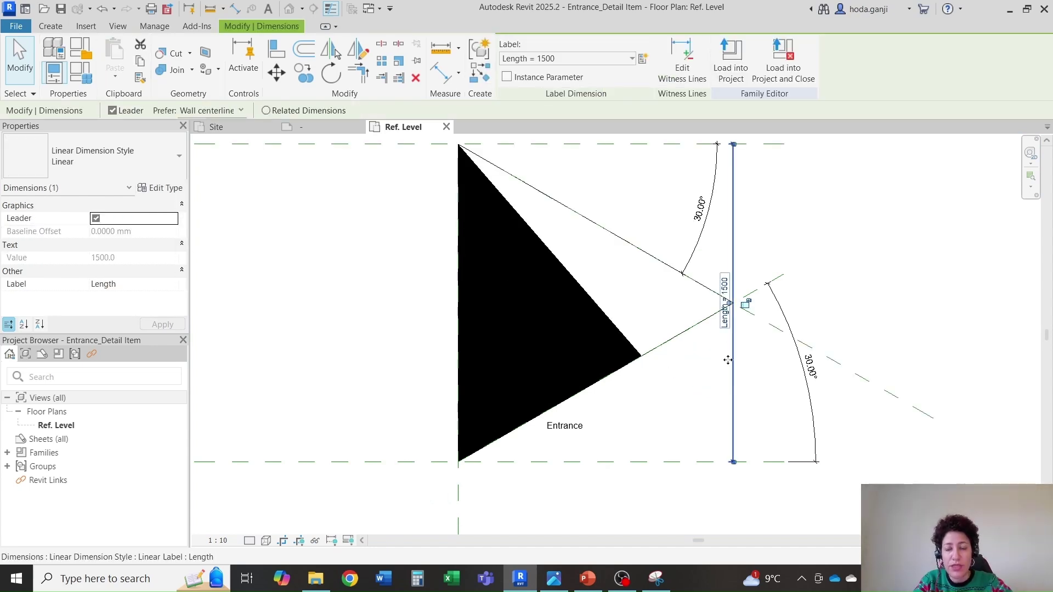
click(607, 287)
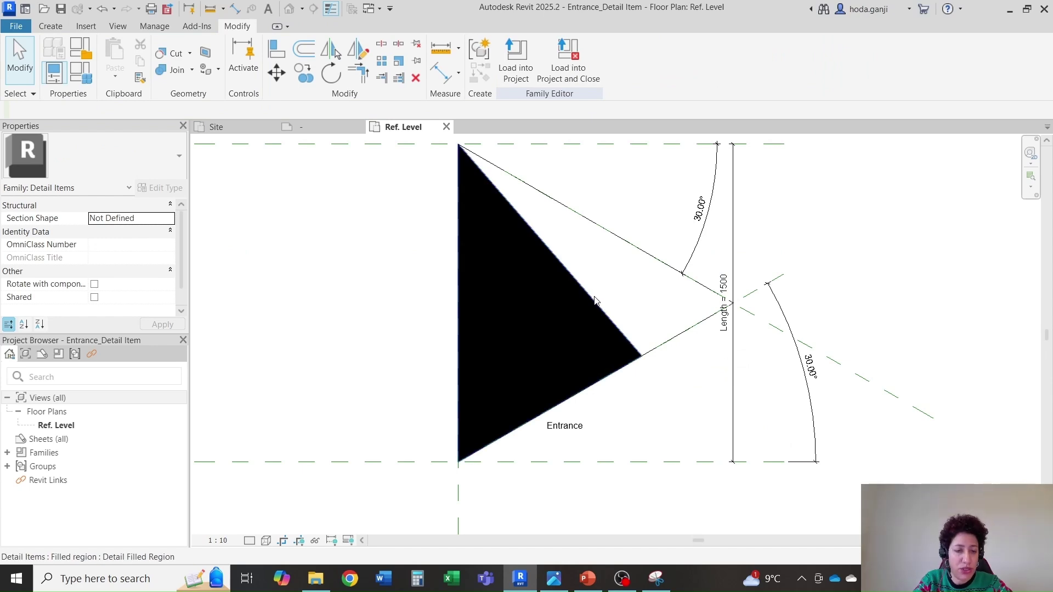
Replace the filled region's boundary with lines picked from the outline's three edges, lock them to those edges, and finish the boundary edit.
click(595, 300)
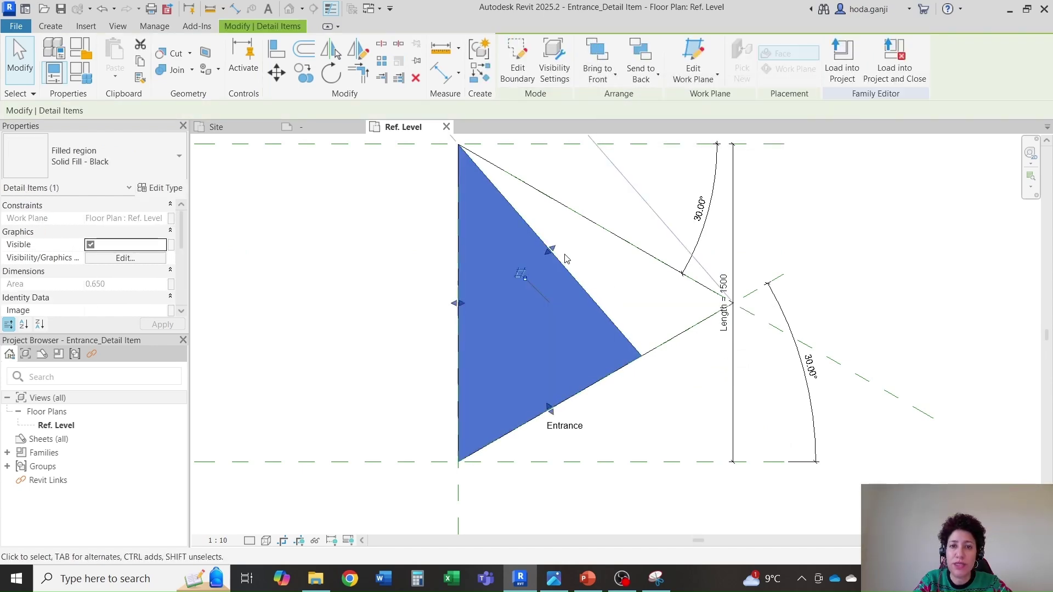
click(519, 69)
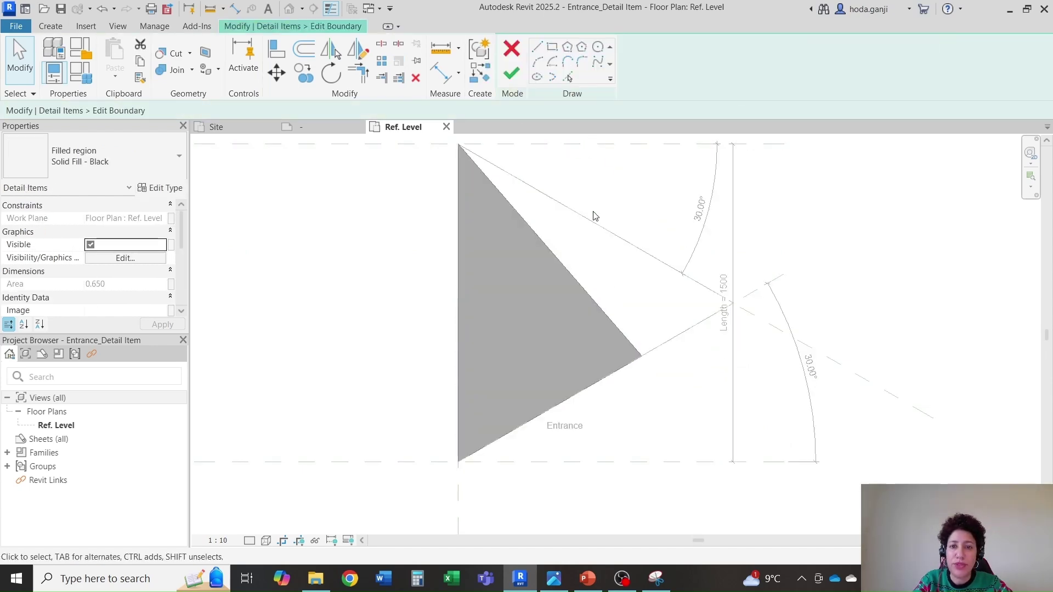
click(590, 296)
key(Escape)
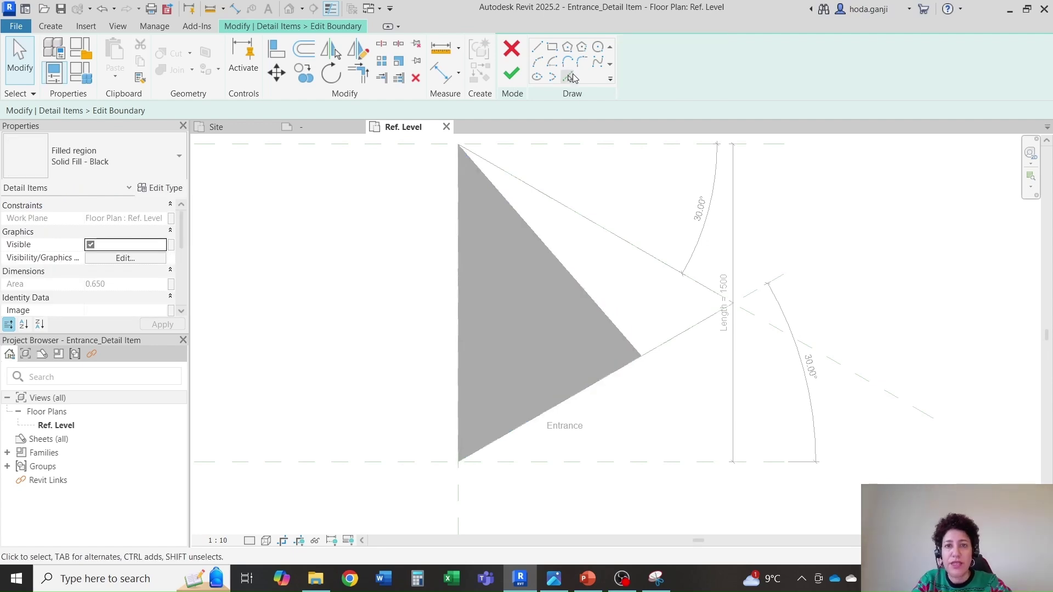
click(569, 77)
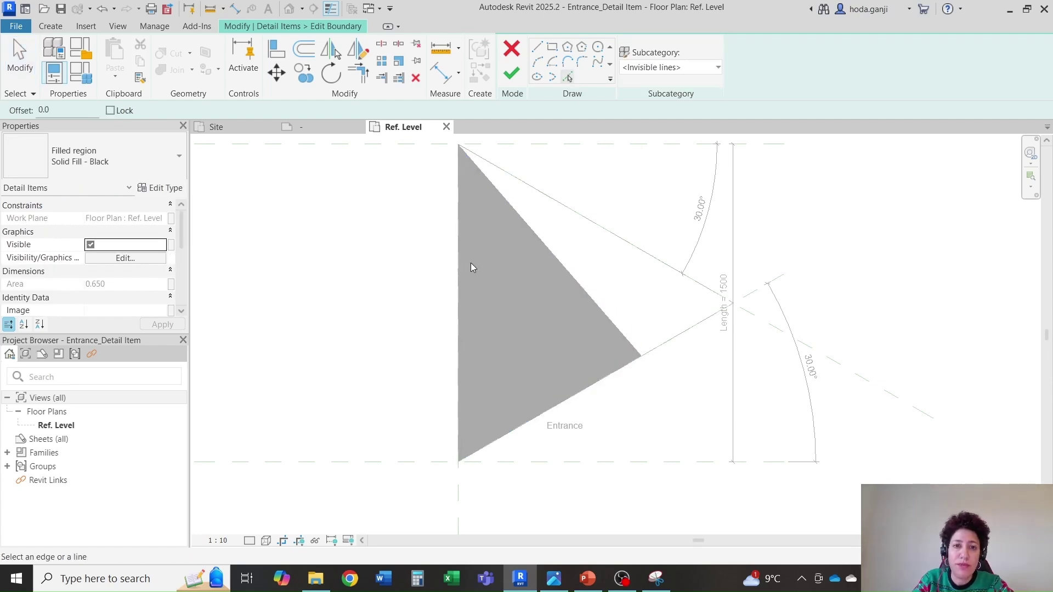
click(611, 233)
click(570, 231)
click(666, 344)
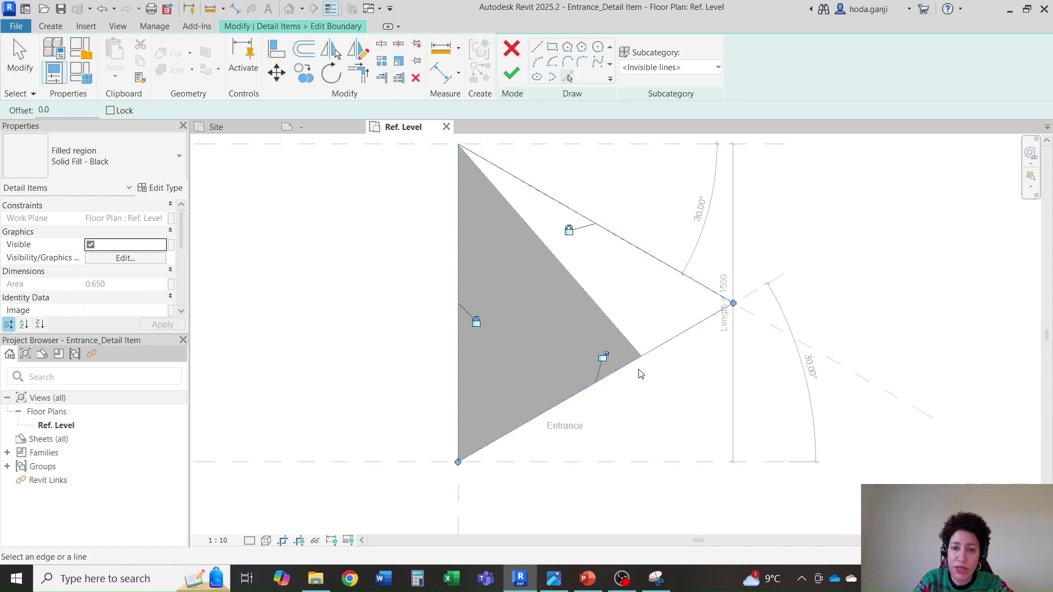
click(512, 73)
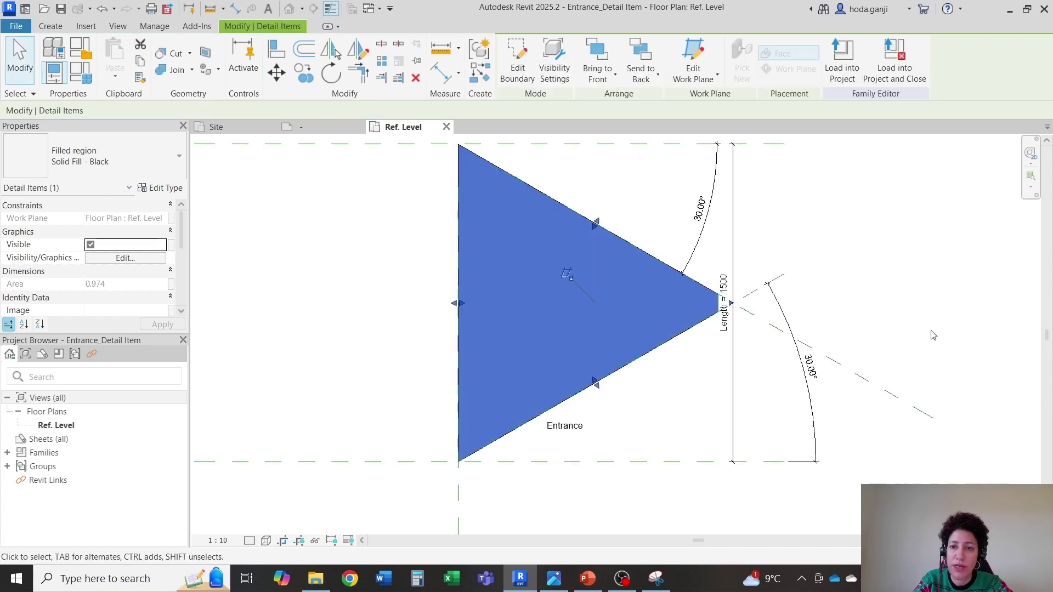
Move the Length dimension clear of the triangle's tip and set its value to 1000.
click(725, 301)
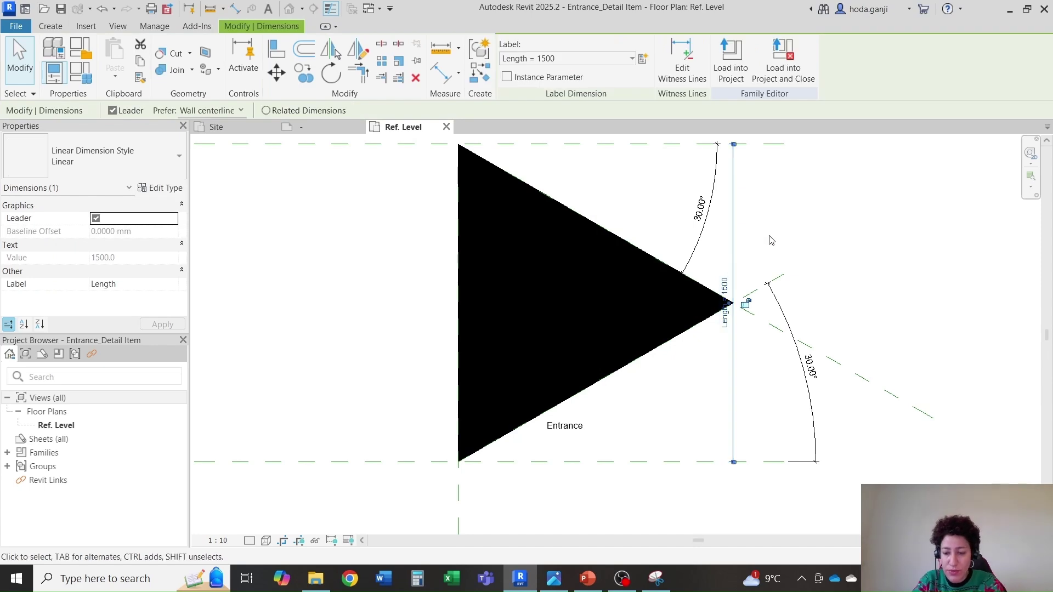
click(900, 252)
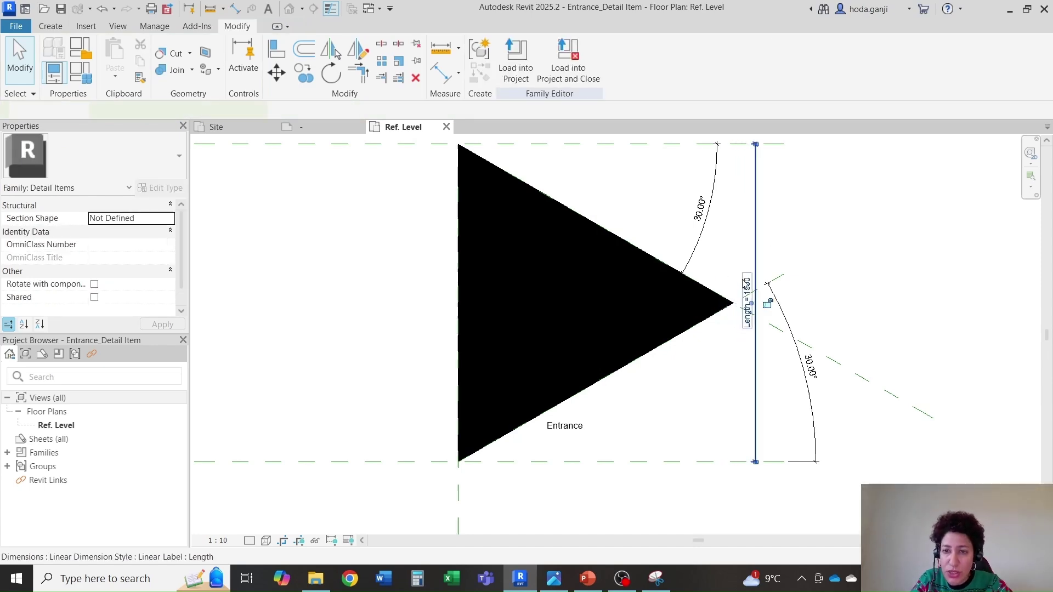
click(746, 285)
click(746, 284)
key(BackSpace)
text(1000)
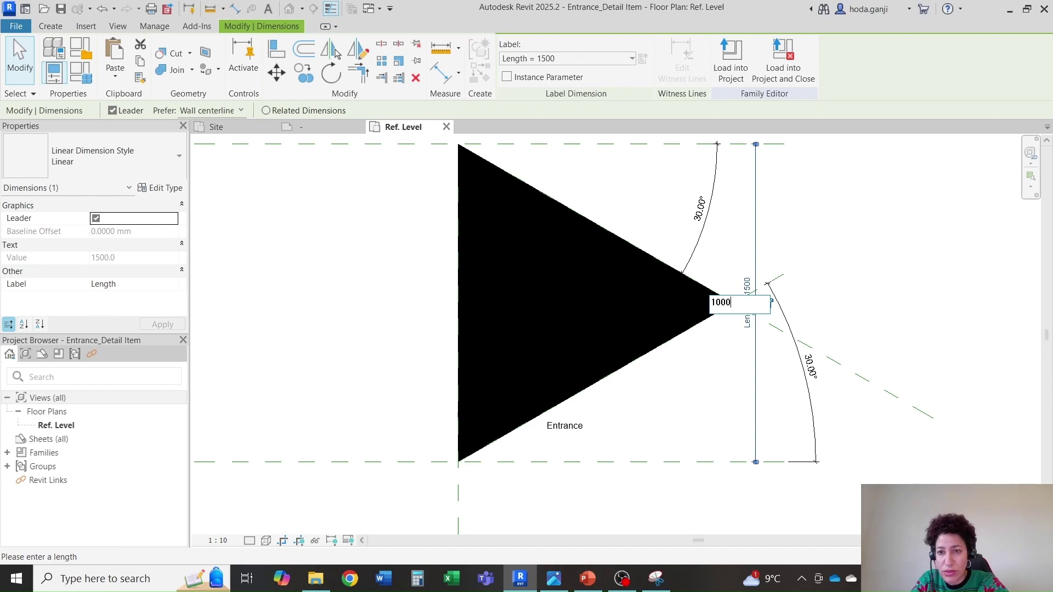
key(Return)
click(896, 315)
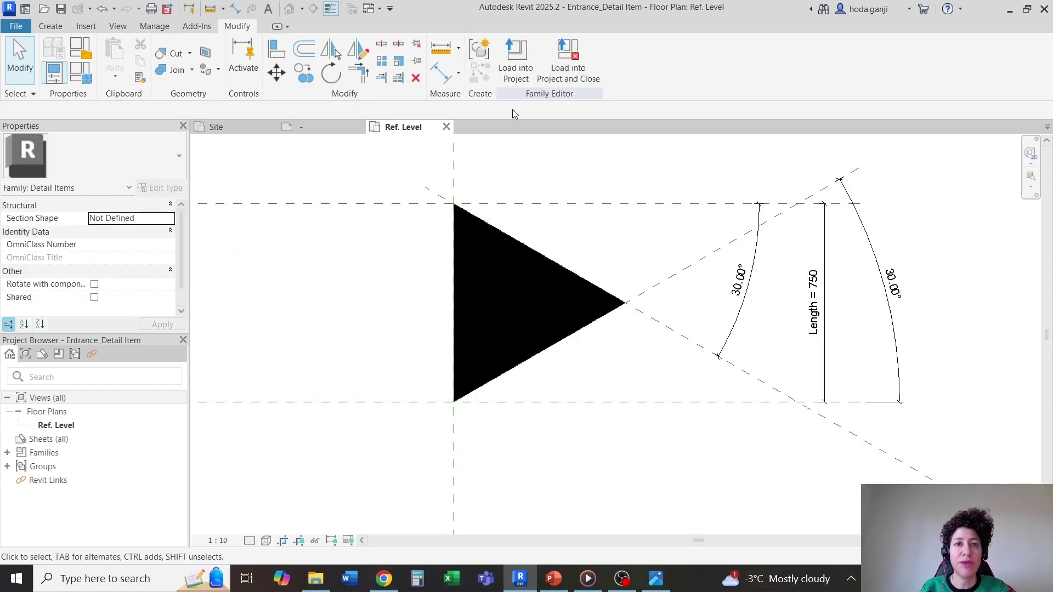
Load the family into the Site Sample_HG.rvt project only and set the smaller placed triangle's Length to 750.
click(515, 60)
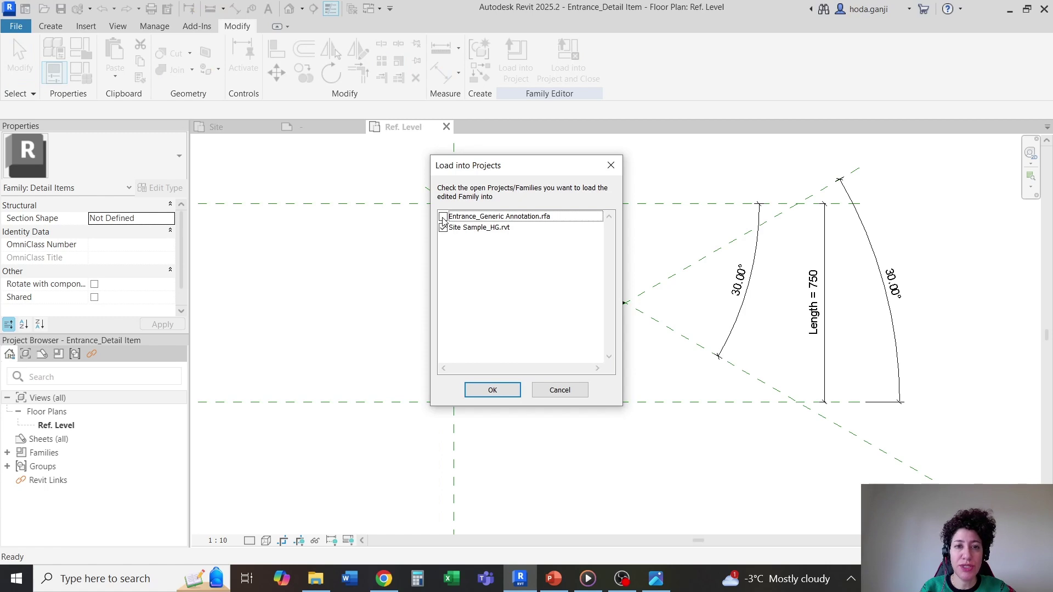
click(496, 392)
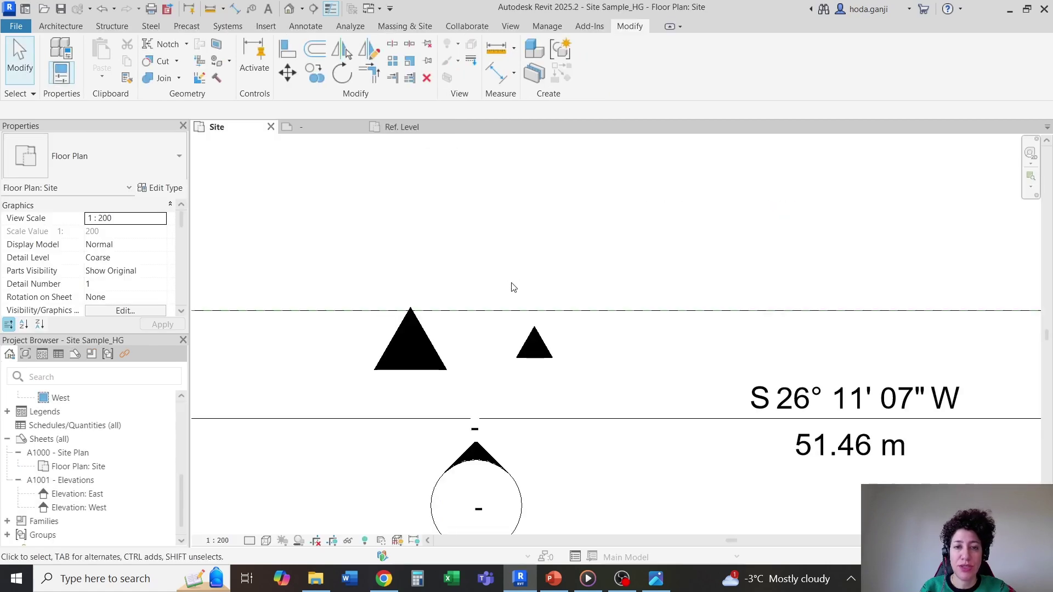
click(526, 345)
scroll(430, 383, up, 2)
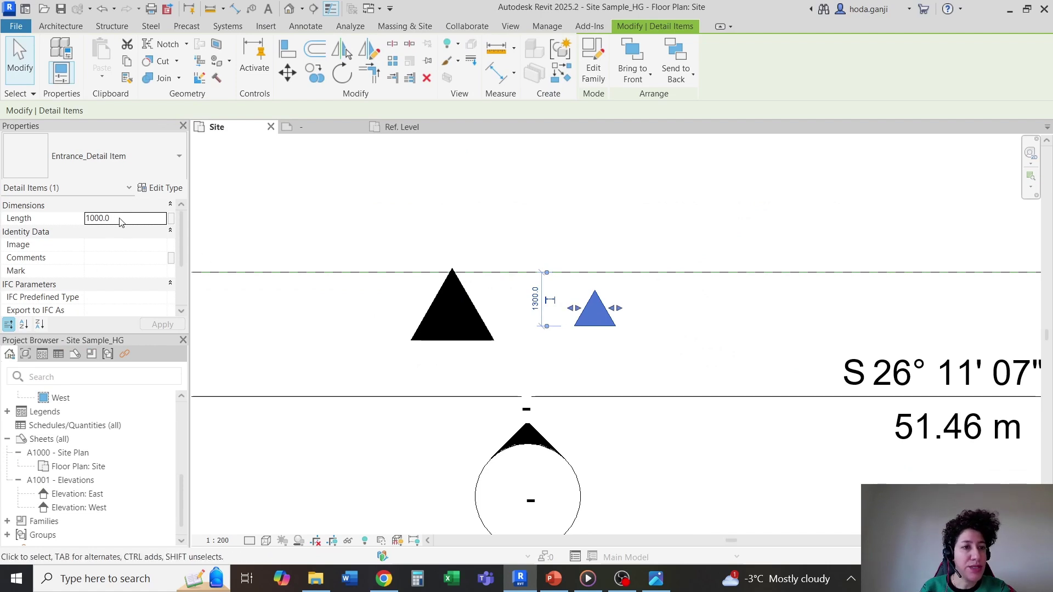
click(137, 219)
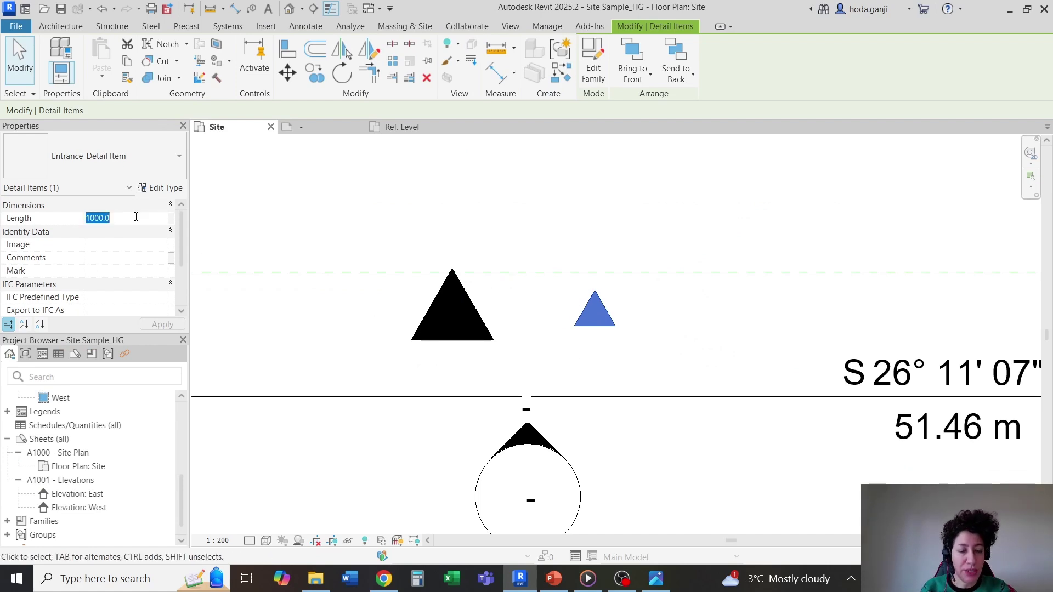
text(750)
click(160, 327)
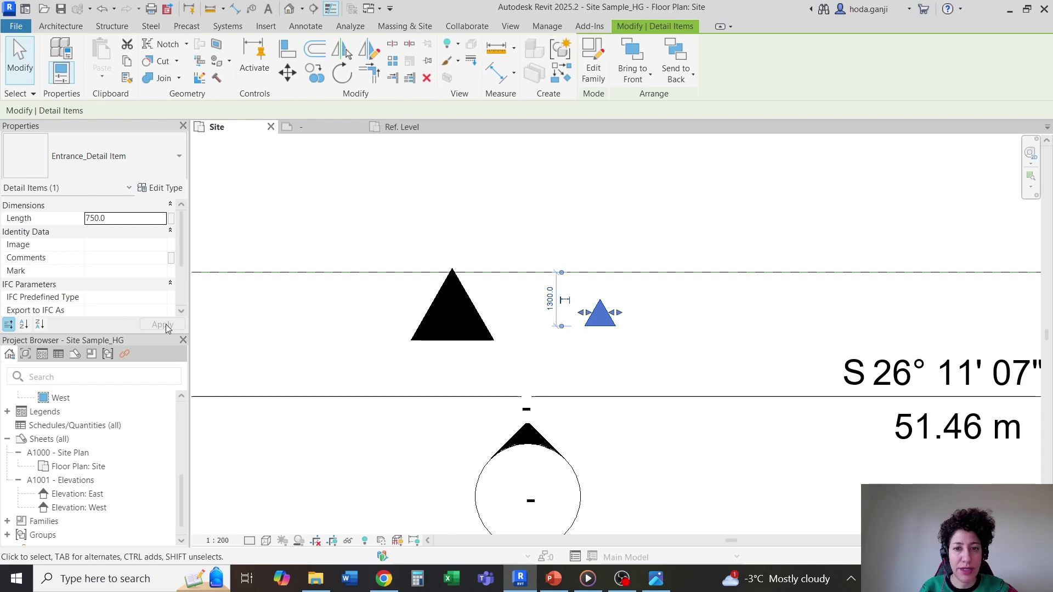
Copy the smaller triangle once, horizontally away from the larger triangle, to have a second instance beside it.
click(314, 73)
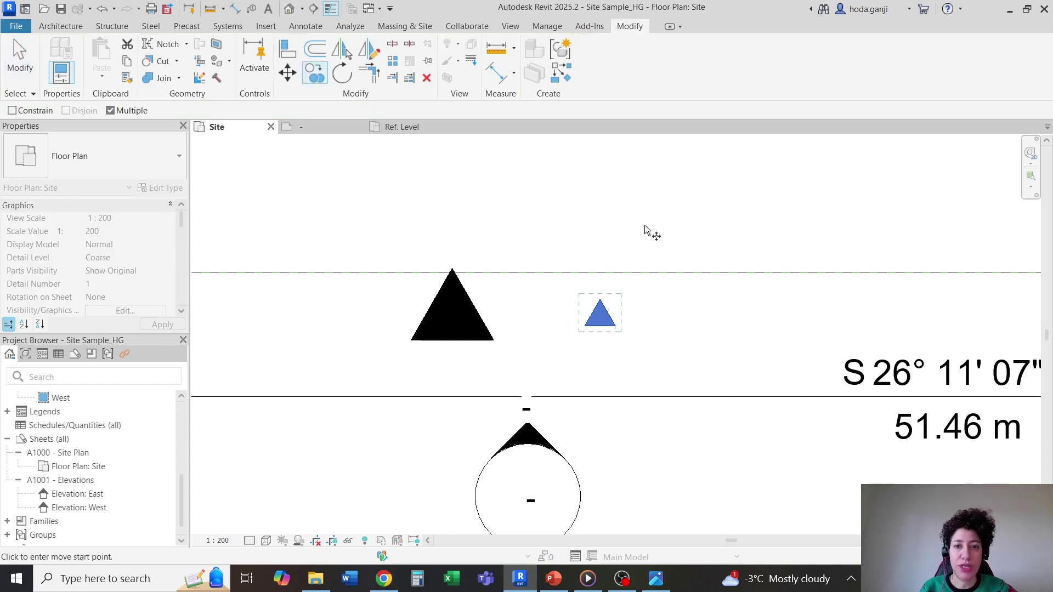
click(591, 231)
click(727, 231)
key(Escape)
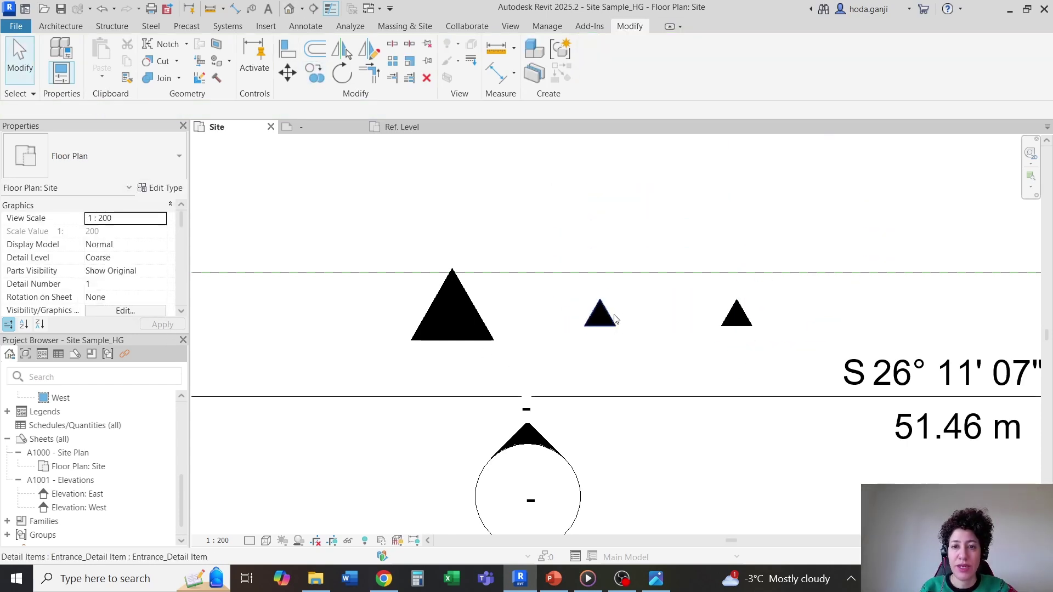
Set the Length of the original smaller triangle, the one nearer the large triangle, to 1000.
click(117, 220)
text(1)
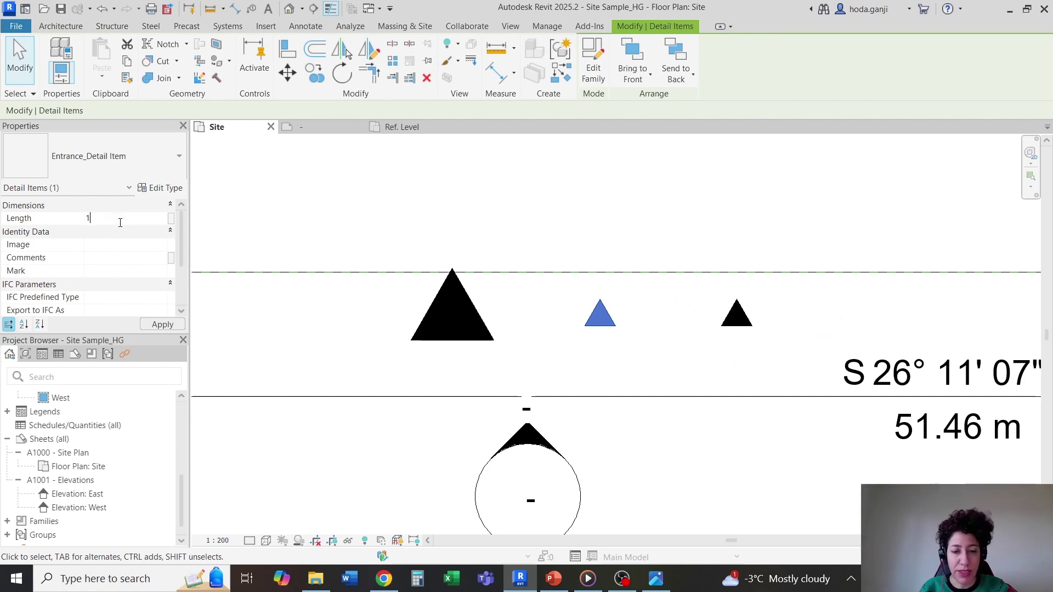
text(000)
click(164, 324)
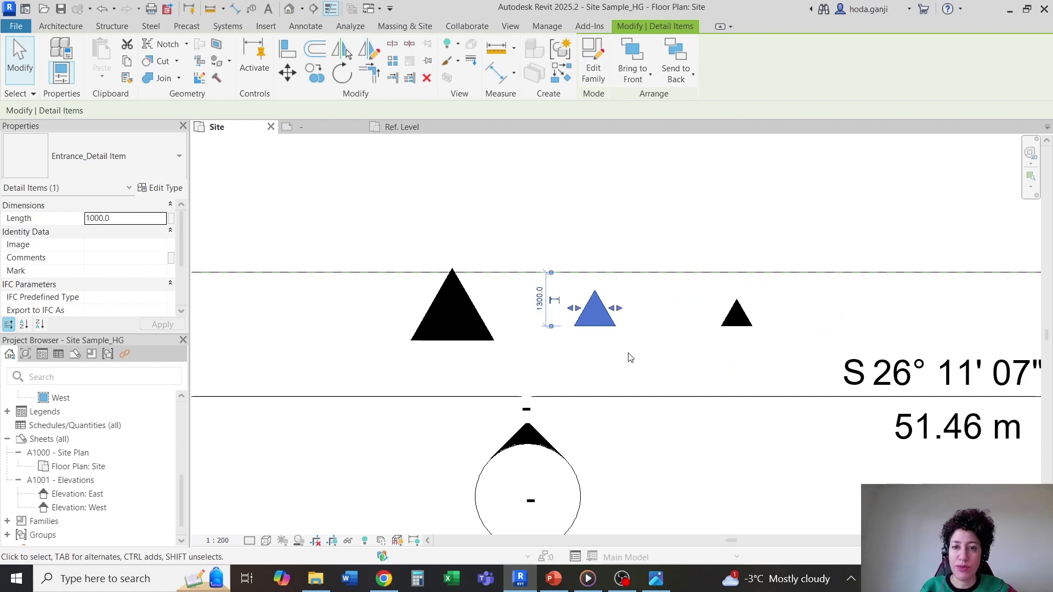
click(697, 365)
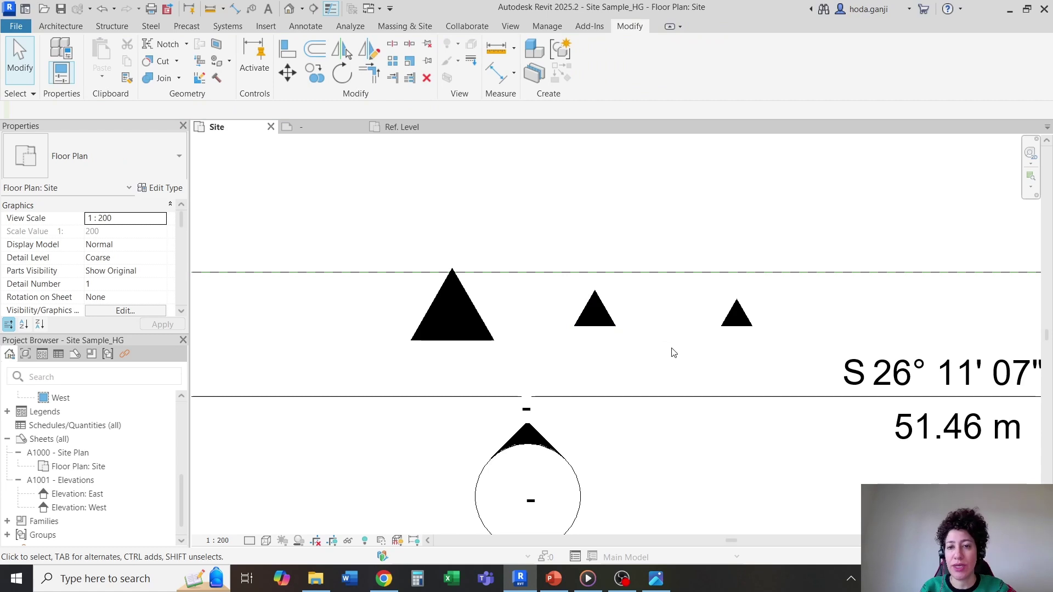
Delete the copied triangle and return to the Ref. Level view of the Entrance_Detail Item family.
click(728, 328)
key(Delete)
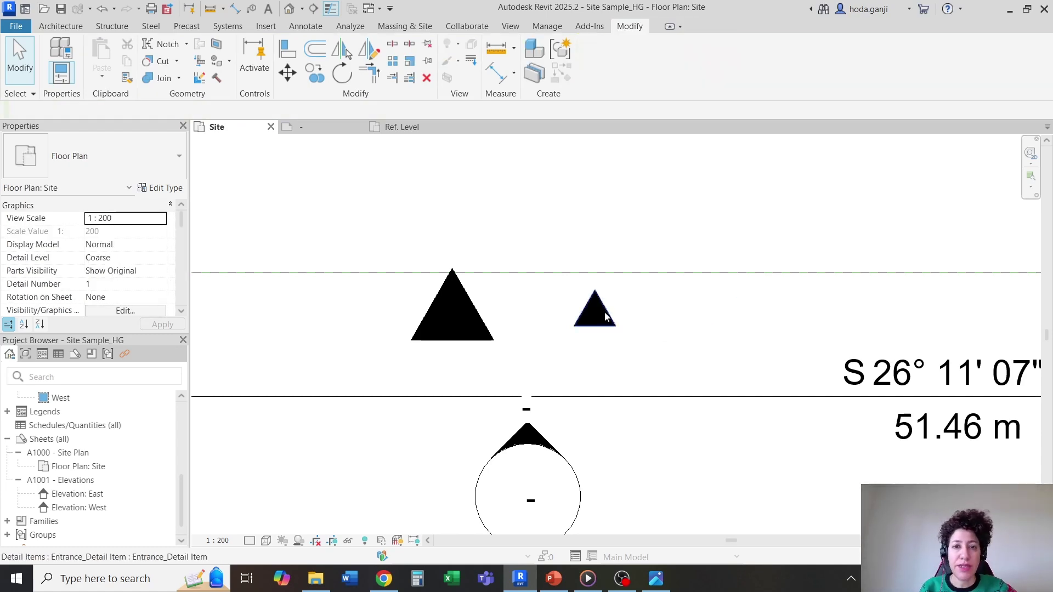
click(406, 128)
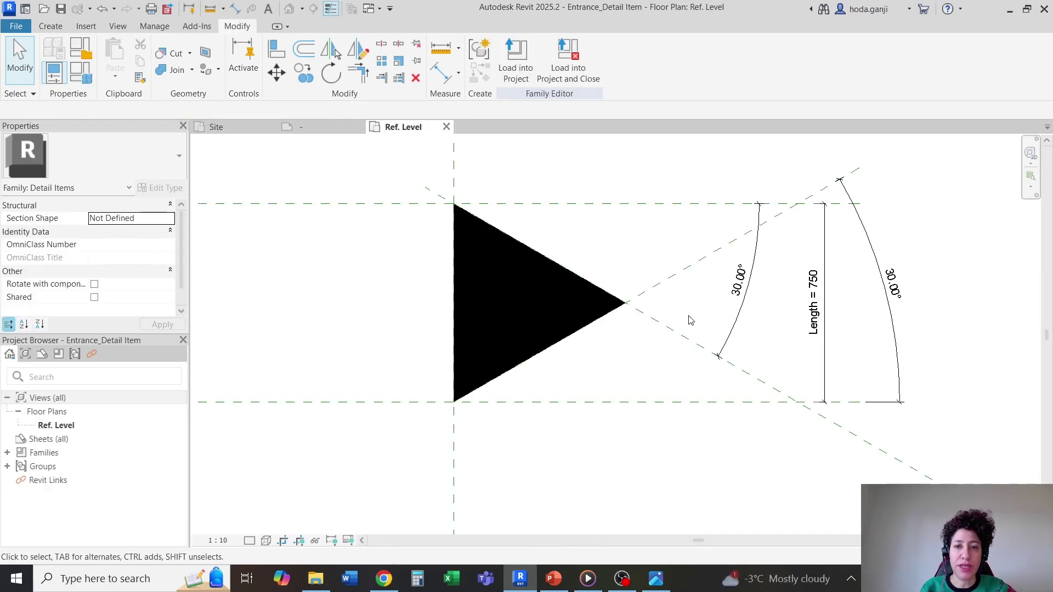
Consult the symbol legend image and create a family type named Entrance for the detail item.
click(656, 579)
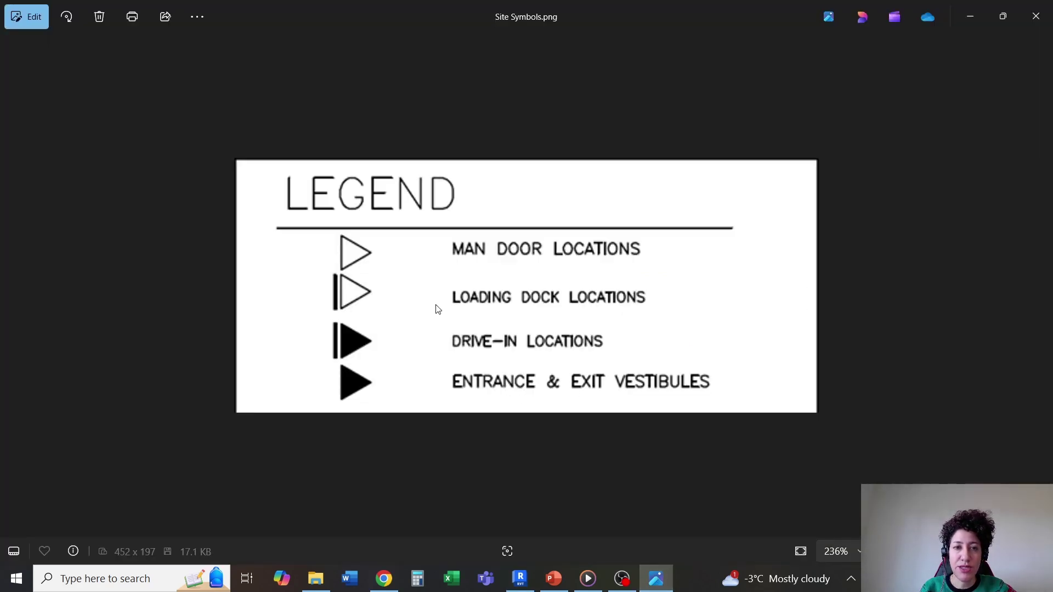
click(669, 588)
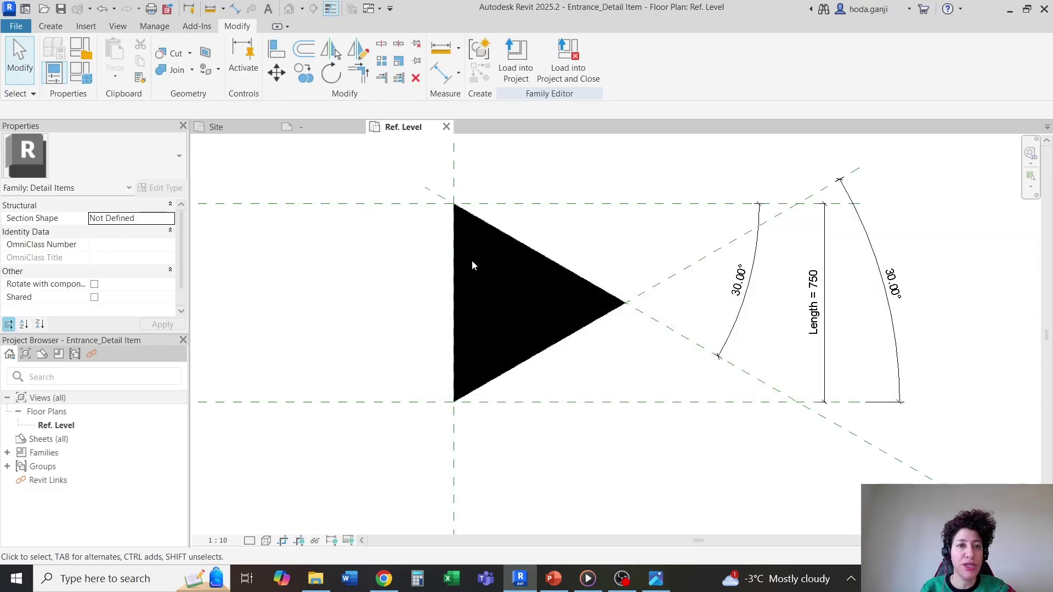
click(84, 81)
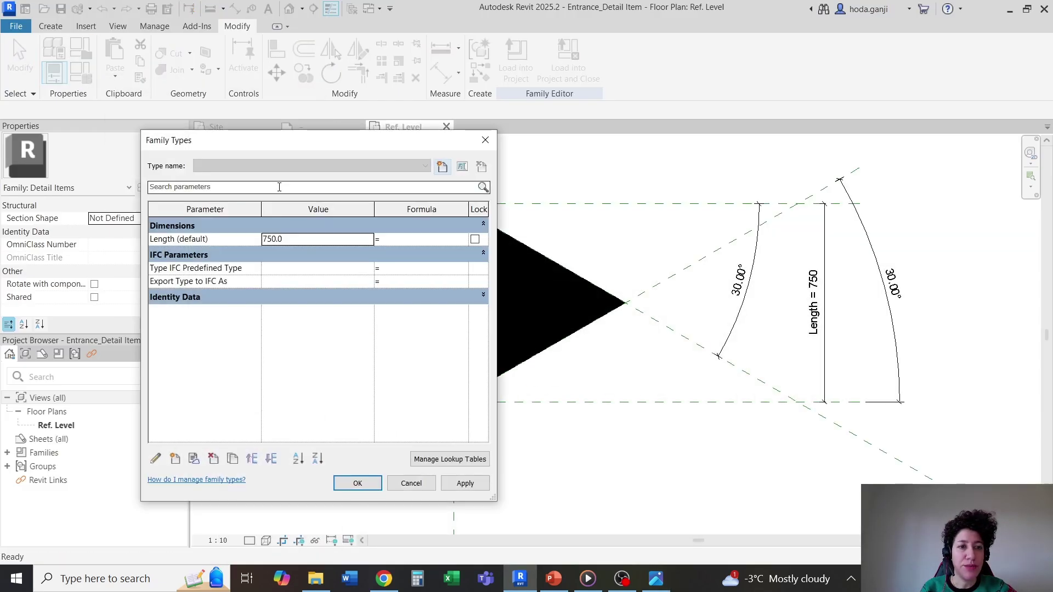
click(442, 166)
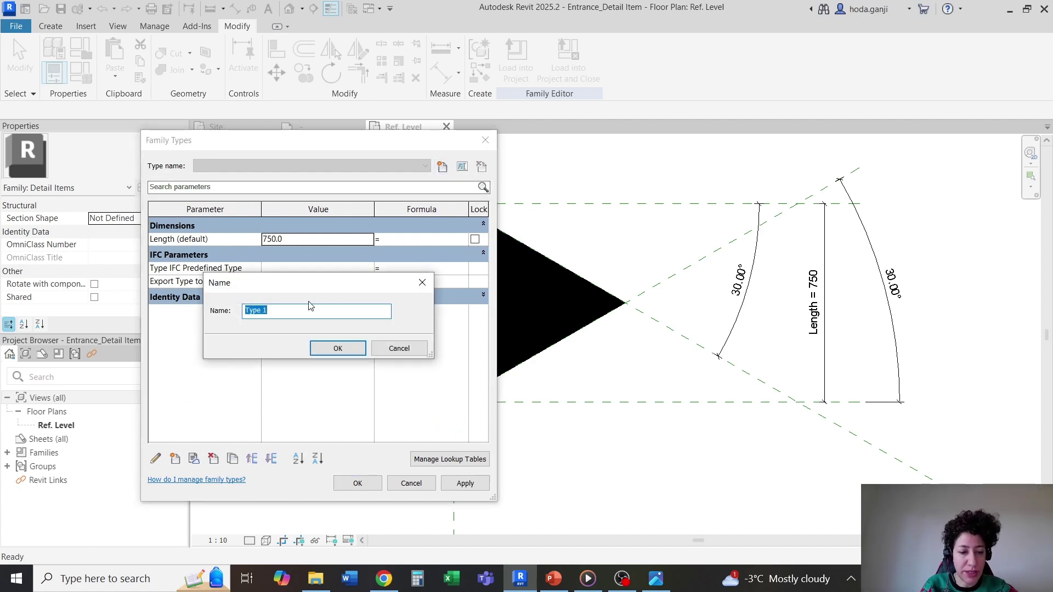
text(Entrance)
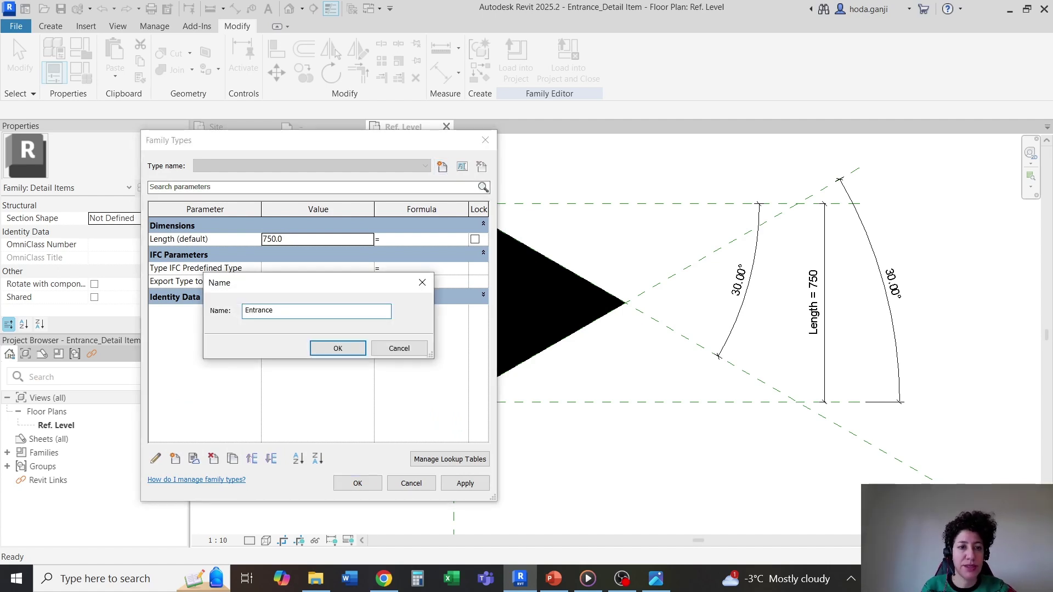
click(329, 349)
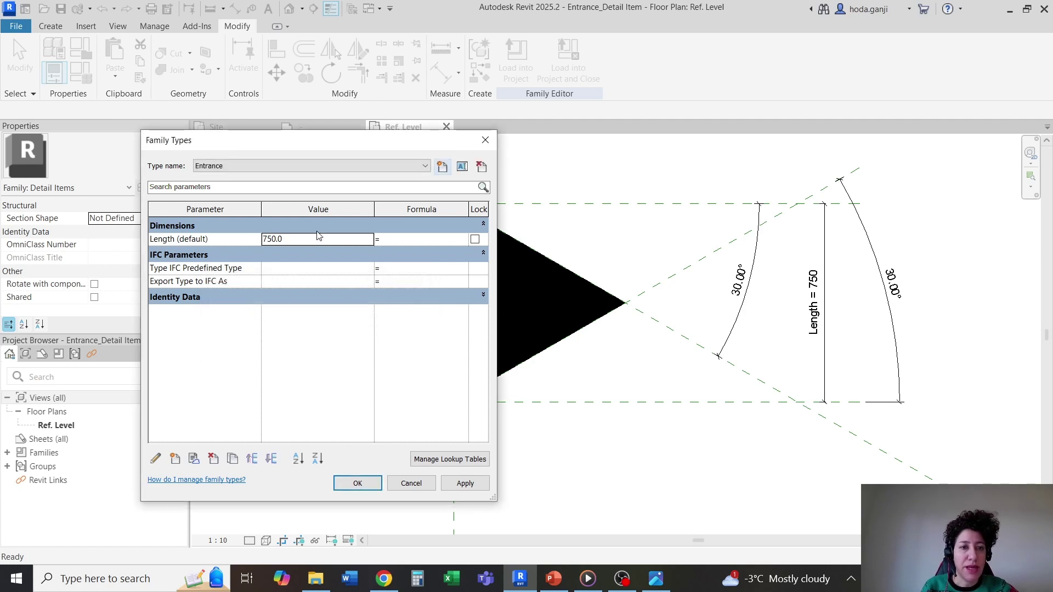
Add a second family type named Main Door Locations, based on the legend image, and accept the family types.
click(443, 167)
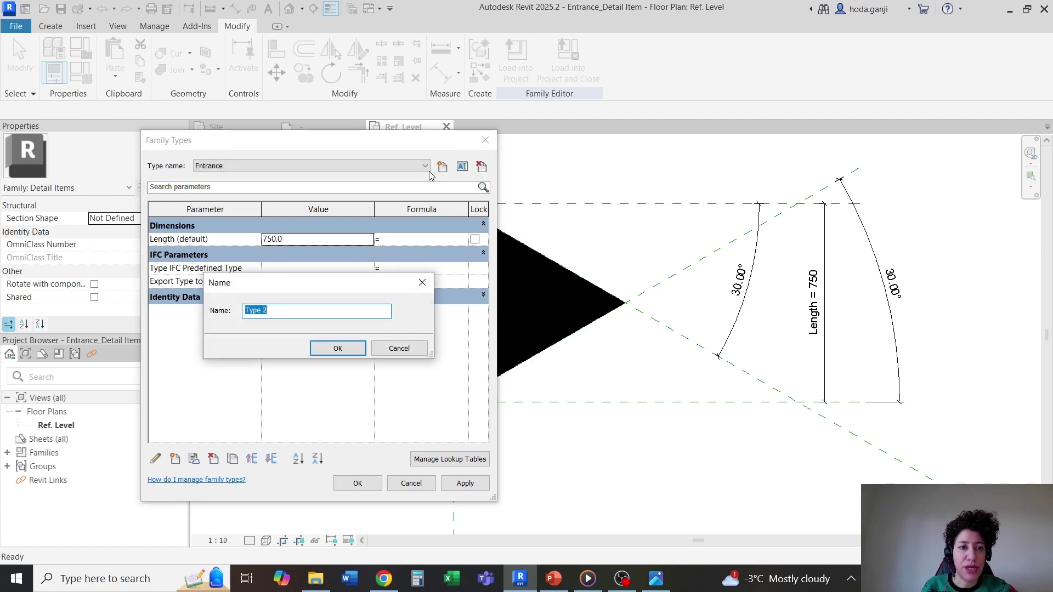
click(655, 580)
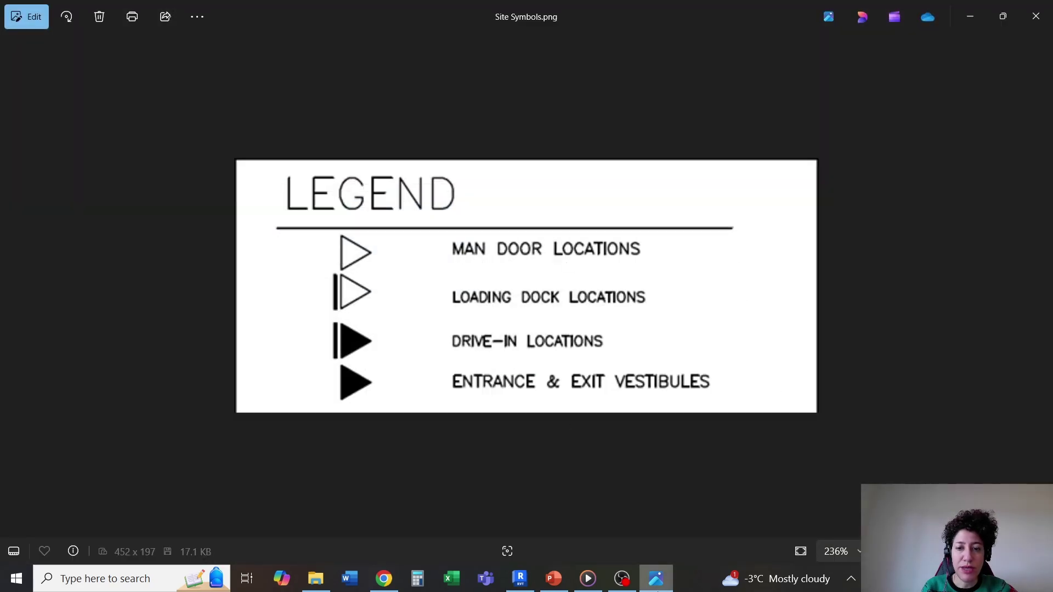
click(661, 583)
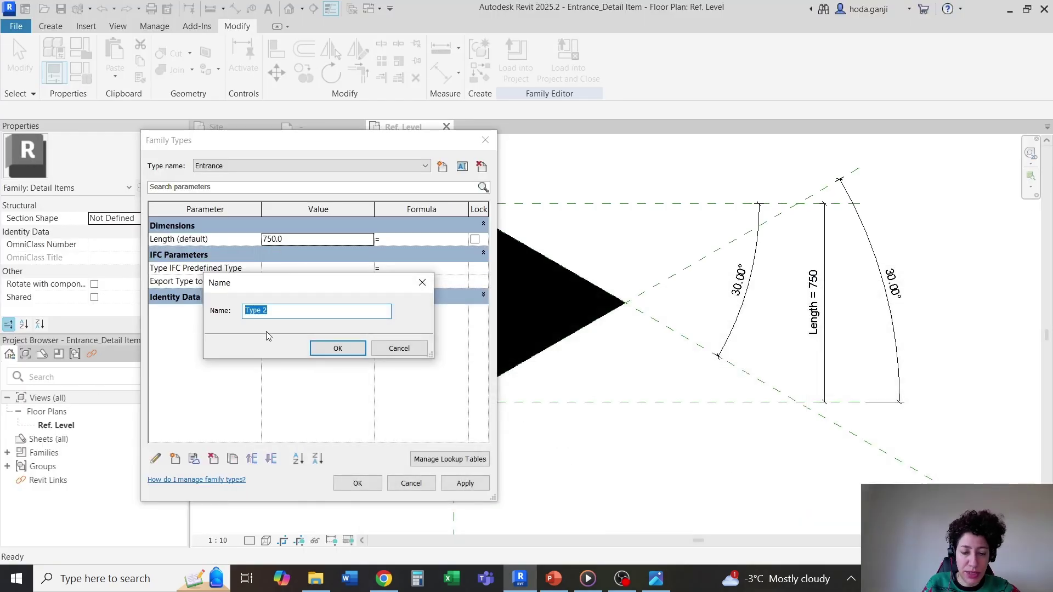
text(Main Door Locations)
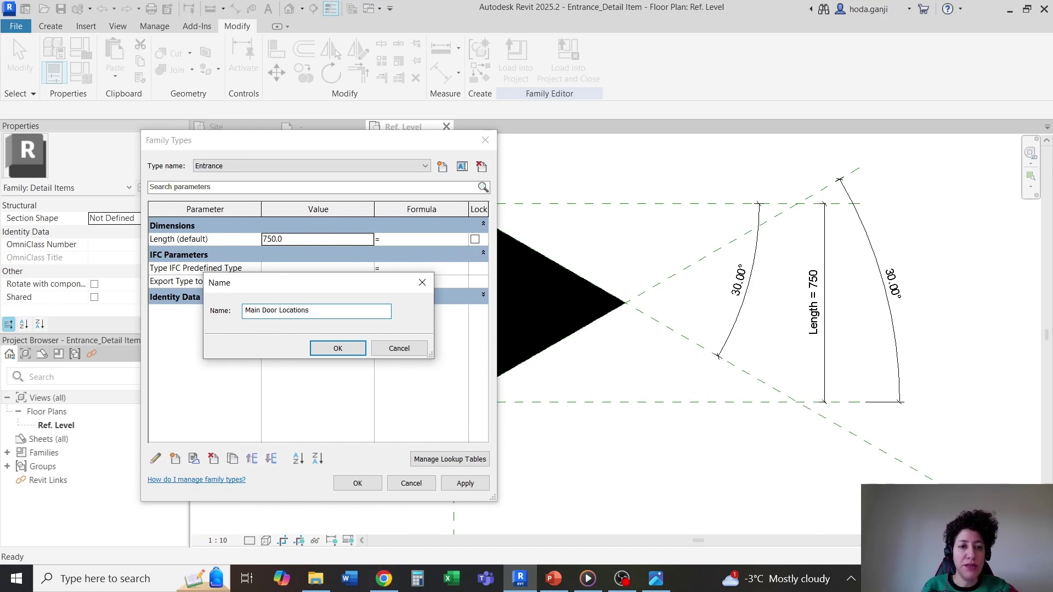
click(338, 349)
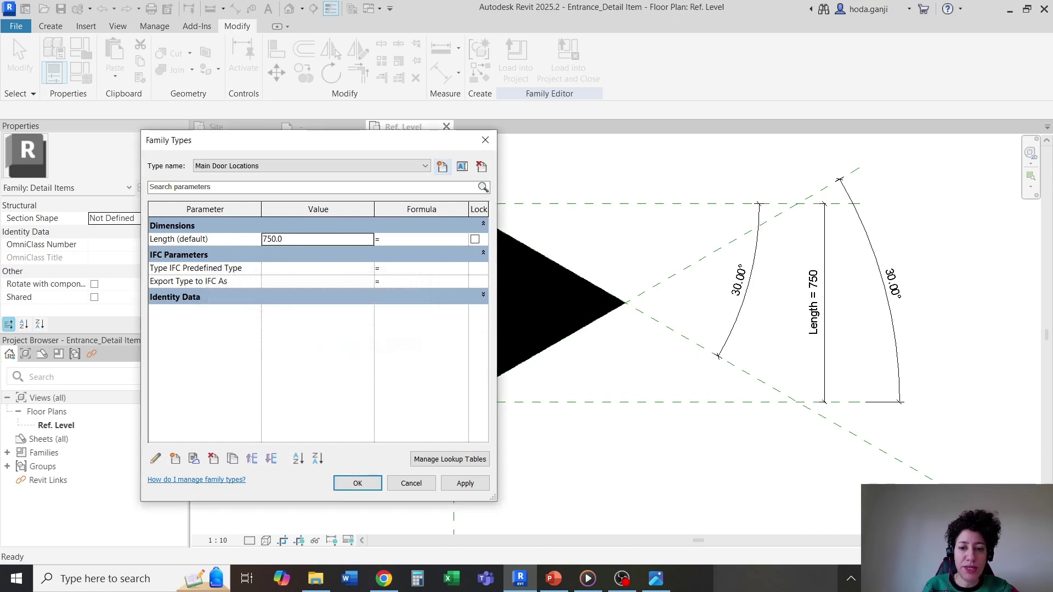
click(668, 583)
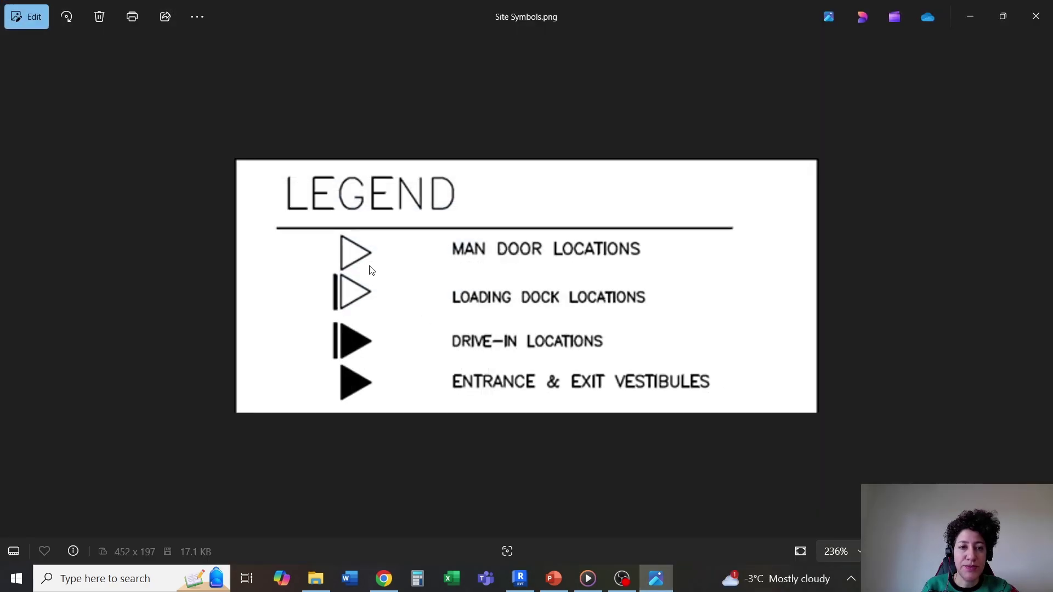
click(662, 580)
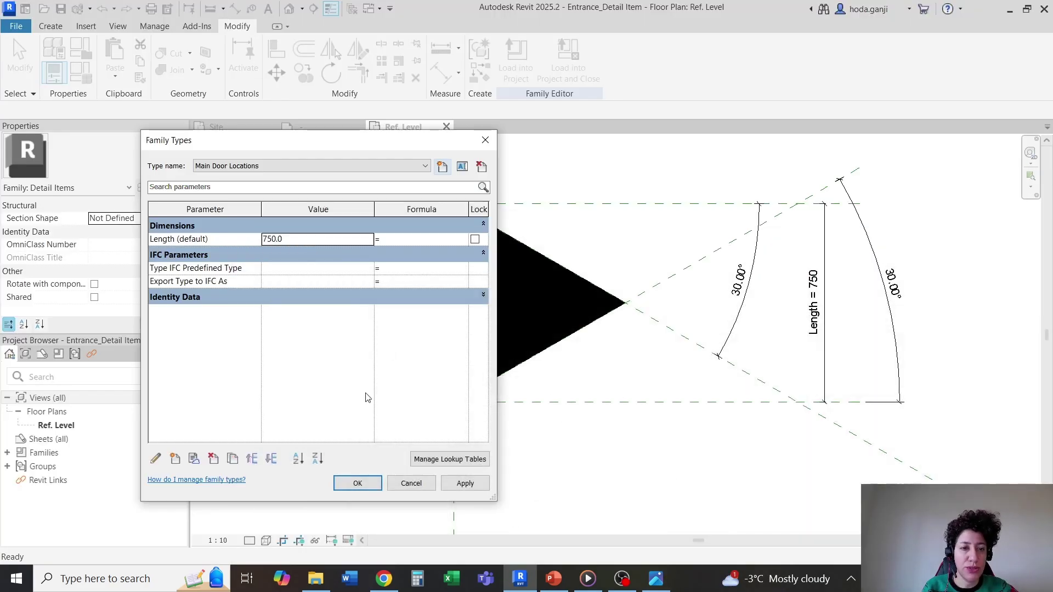
click(356, 482)
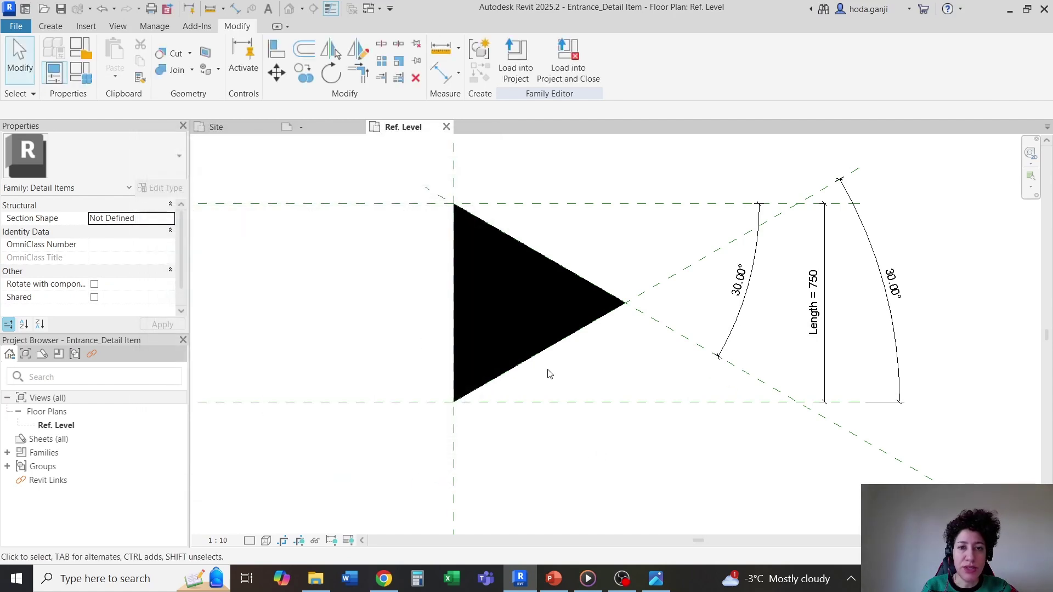
Link the filled region's Visible property to a new type parameter named Filled REgion Visibility.
click(513, 242)
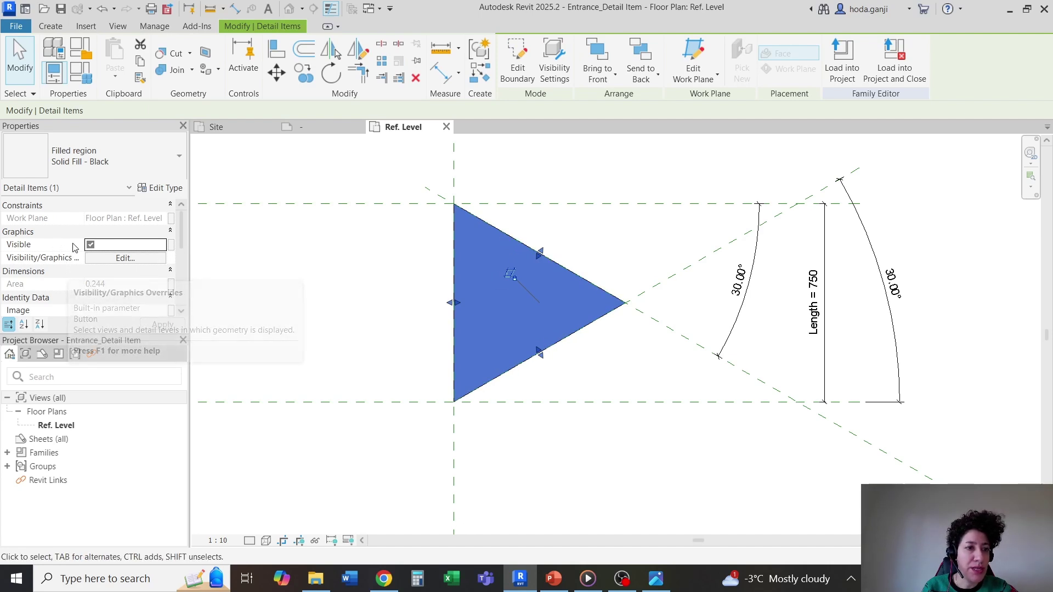
click(173, 246)
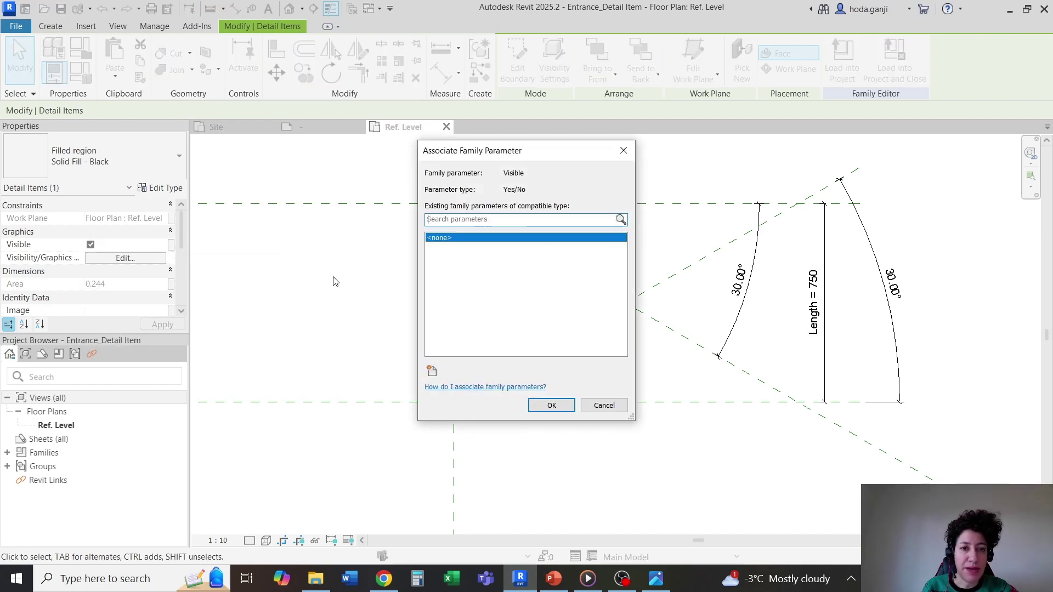
click(433, 373)
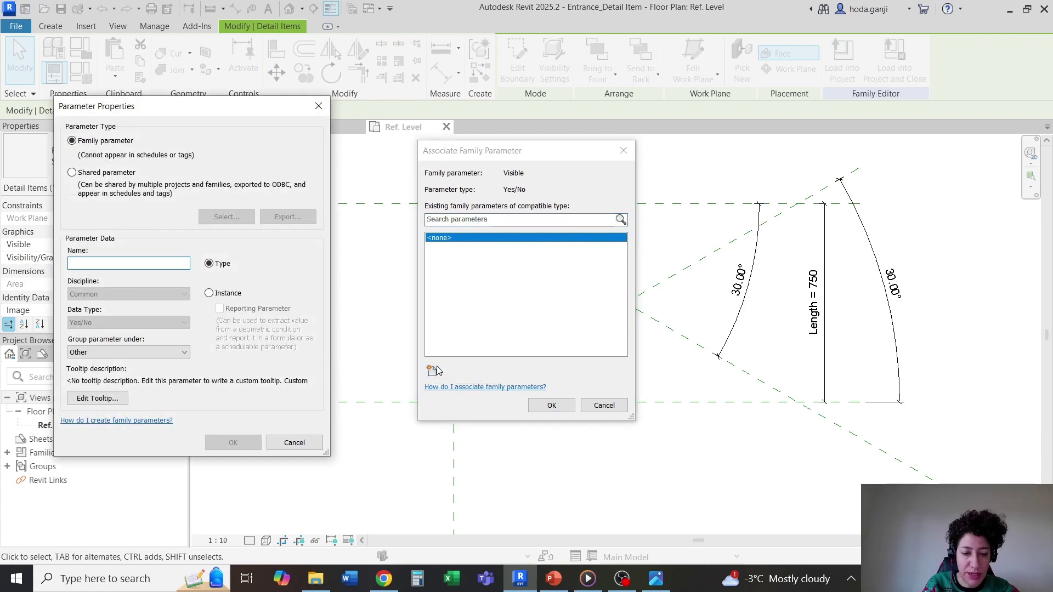
text(Filled REgion Visibility)
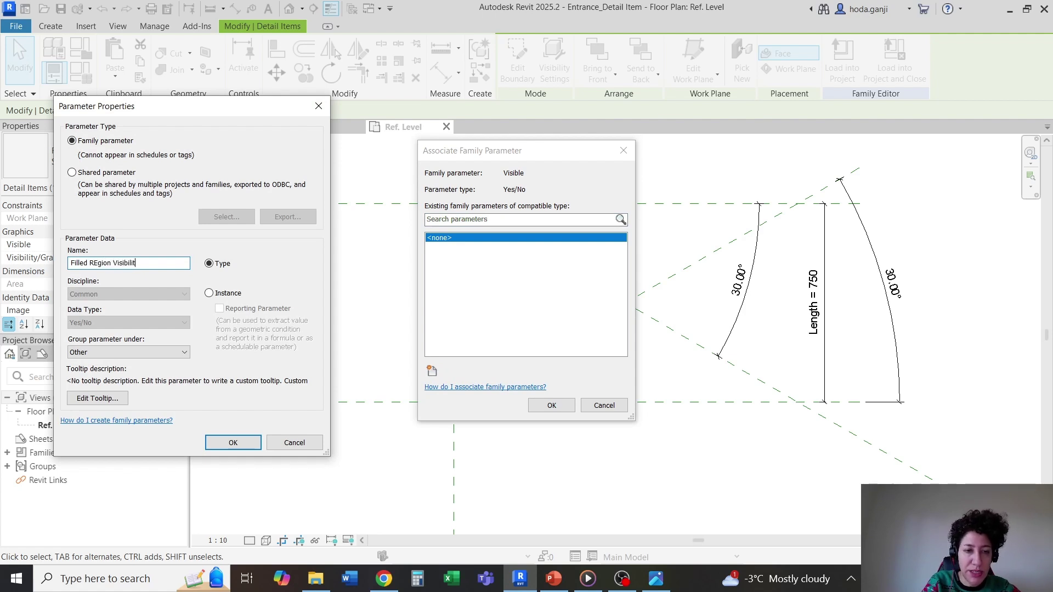
click(233, 443)
click(551, 405)
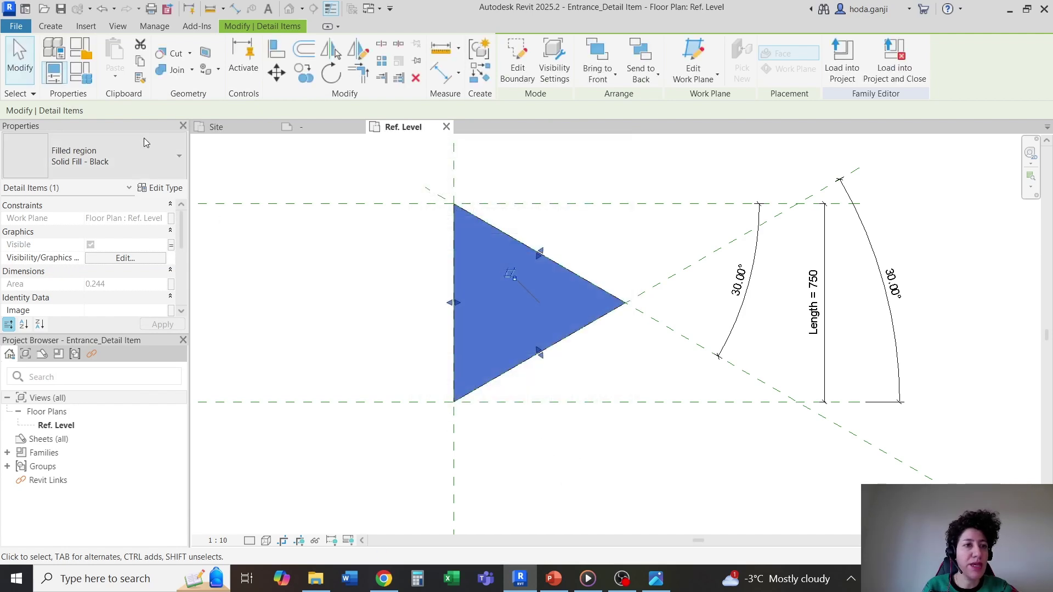
click(430, 271)
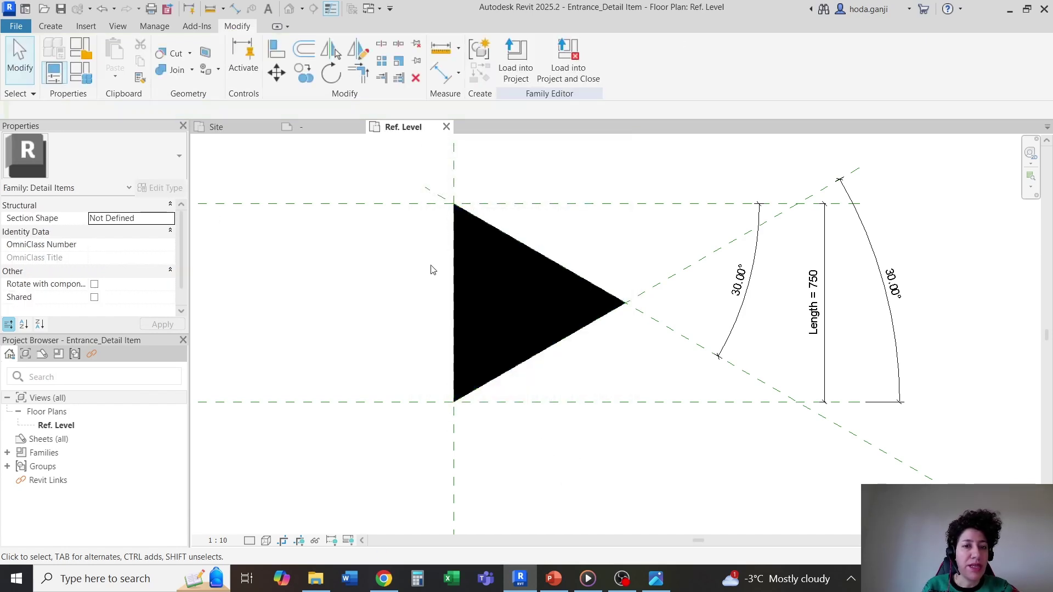
Turn off the filled region visibility parameter for the Main Door Locations type.
click(503, 233)
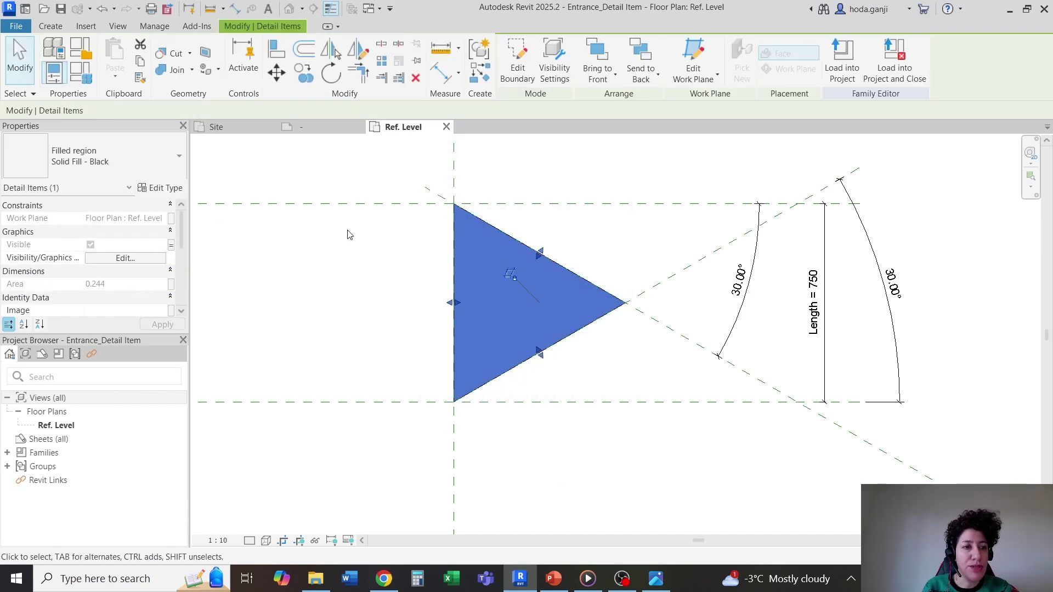
click(82, 72)
drag(302, 143, 210, 124)
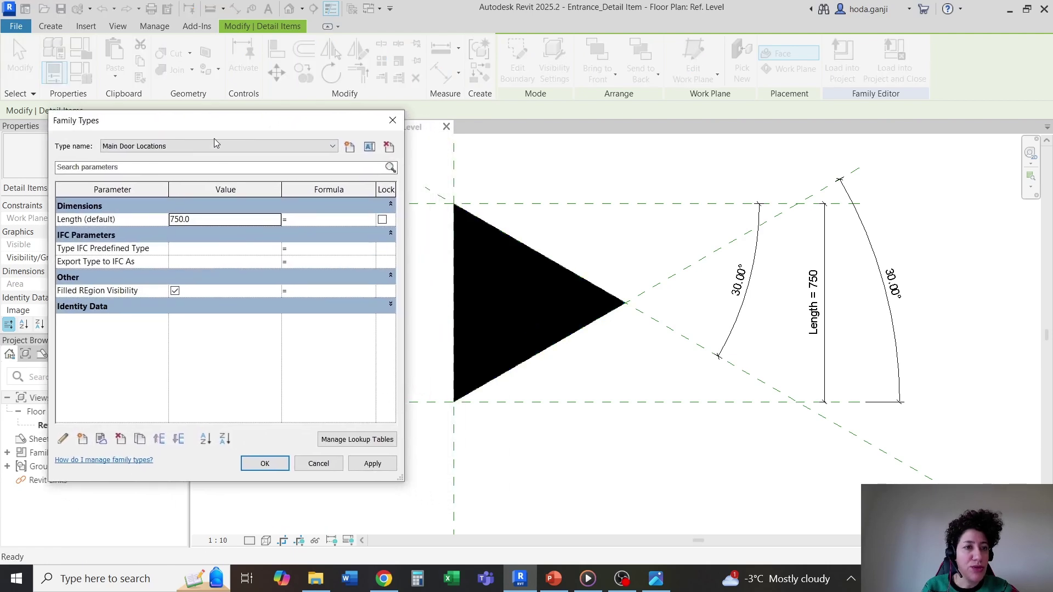
click(175, 291)
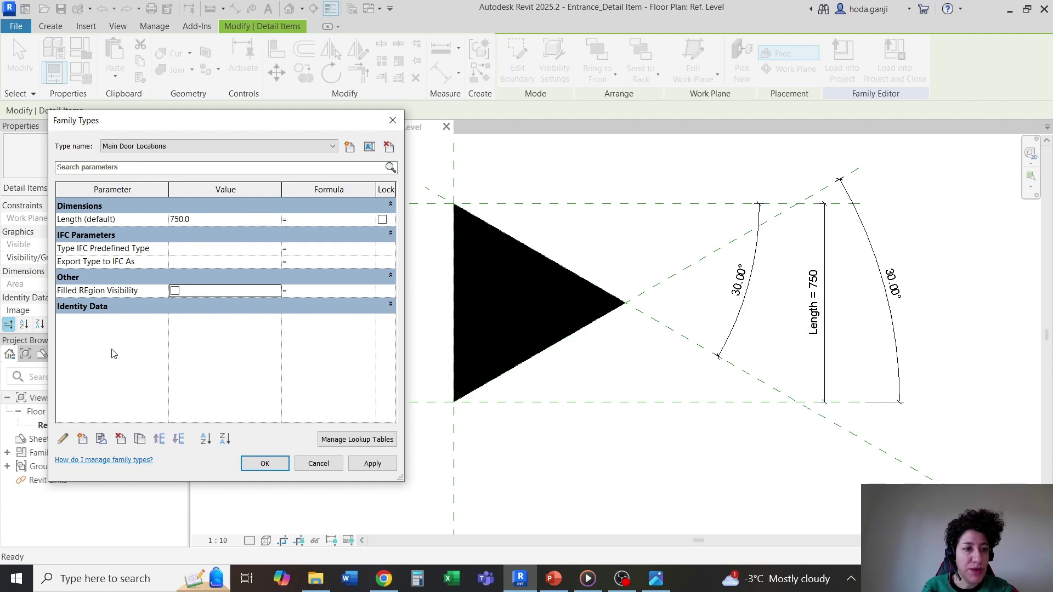
Correct the visibility parameter's name to Filled Region Visibility and accept the family types.
click(85, 290)
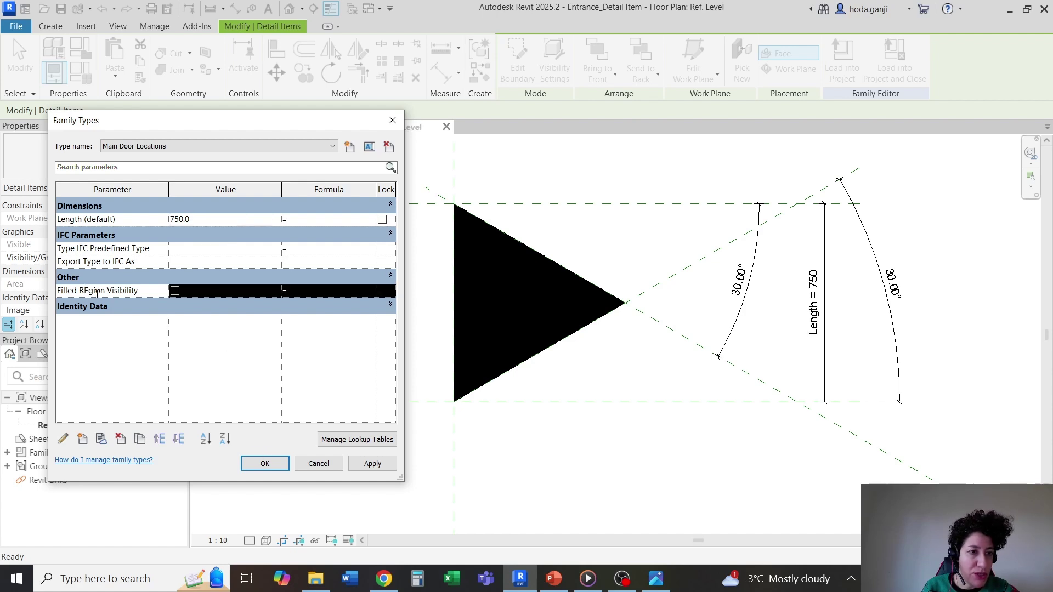
click(63, 438)
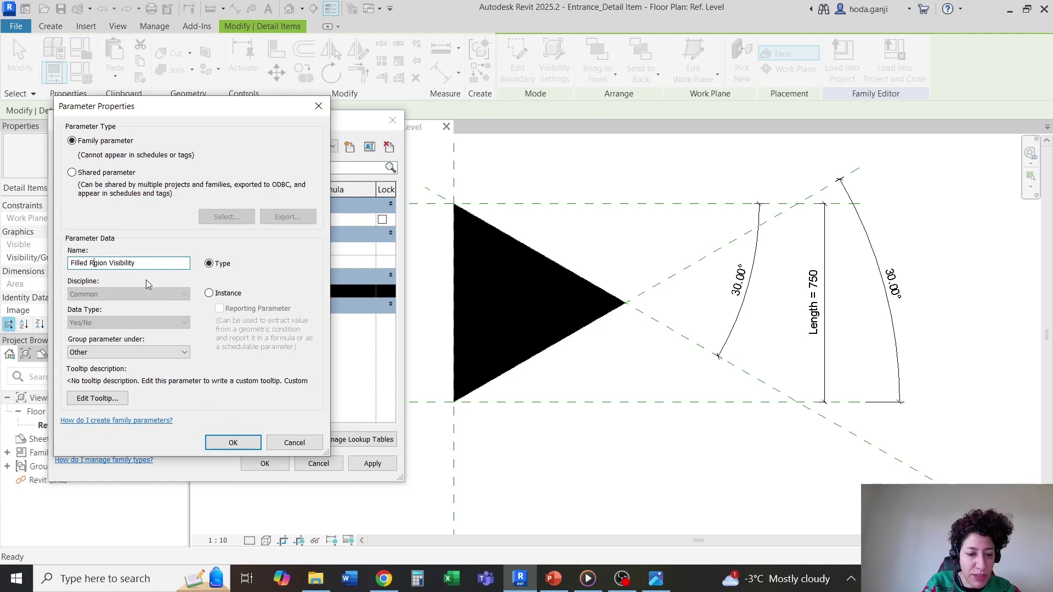
click(93, 263)
key(BackSpace)
text(e)
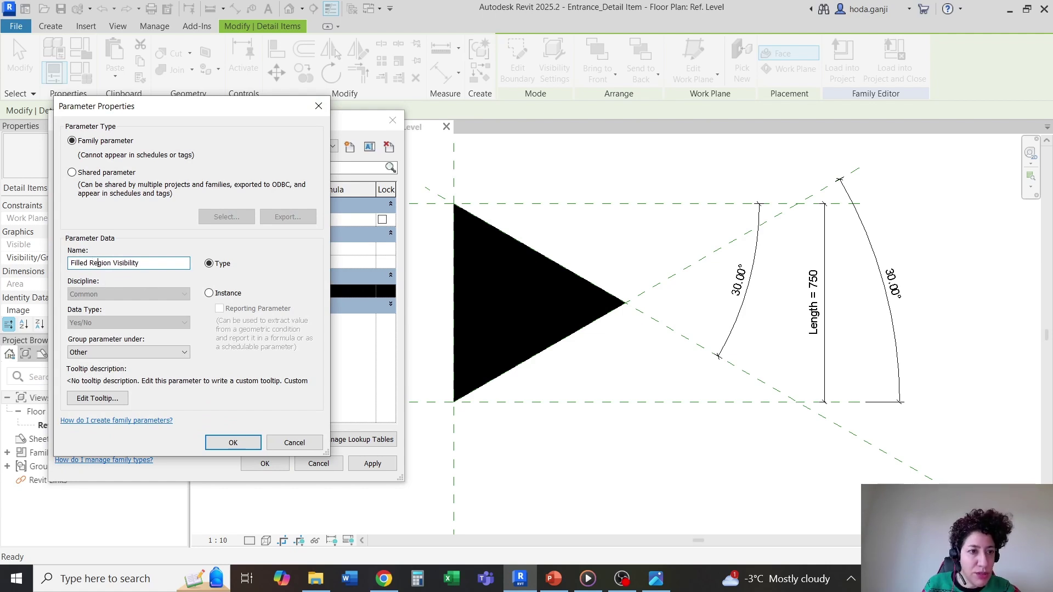
click(233, 443)
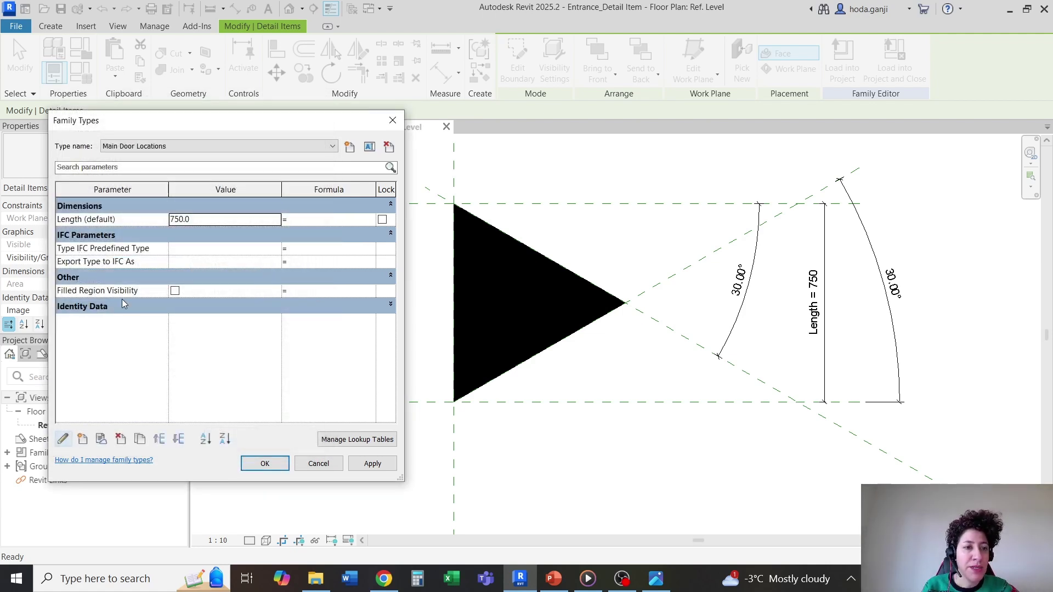
click(265, 463)
Make Entrance the current family type, check its Filled Region Visibility setting, and accept the family types.
click(81, 73)
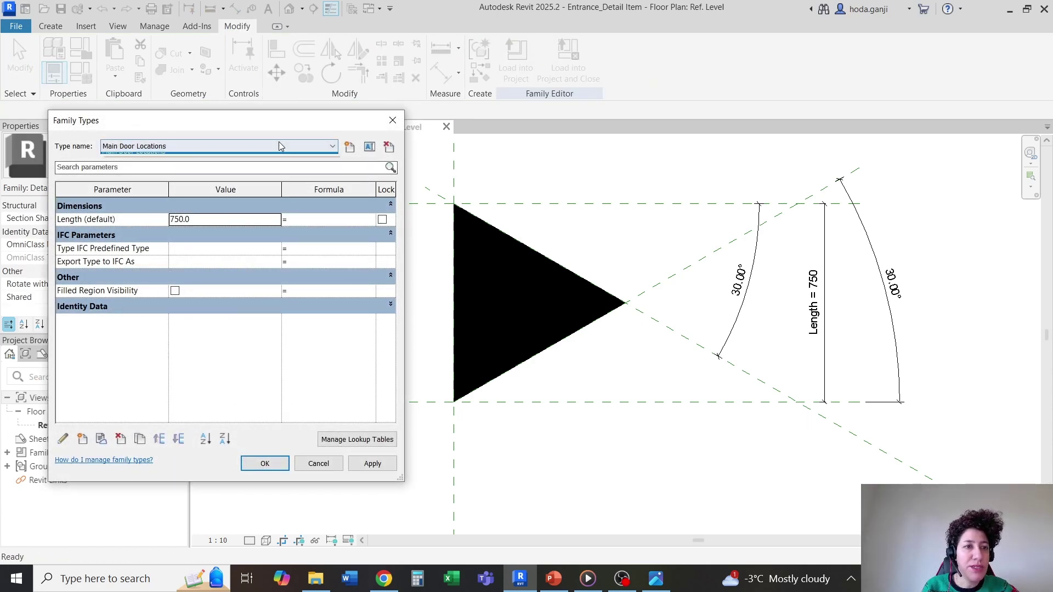
click(280, 146)
click(279, 156)
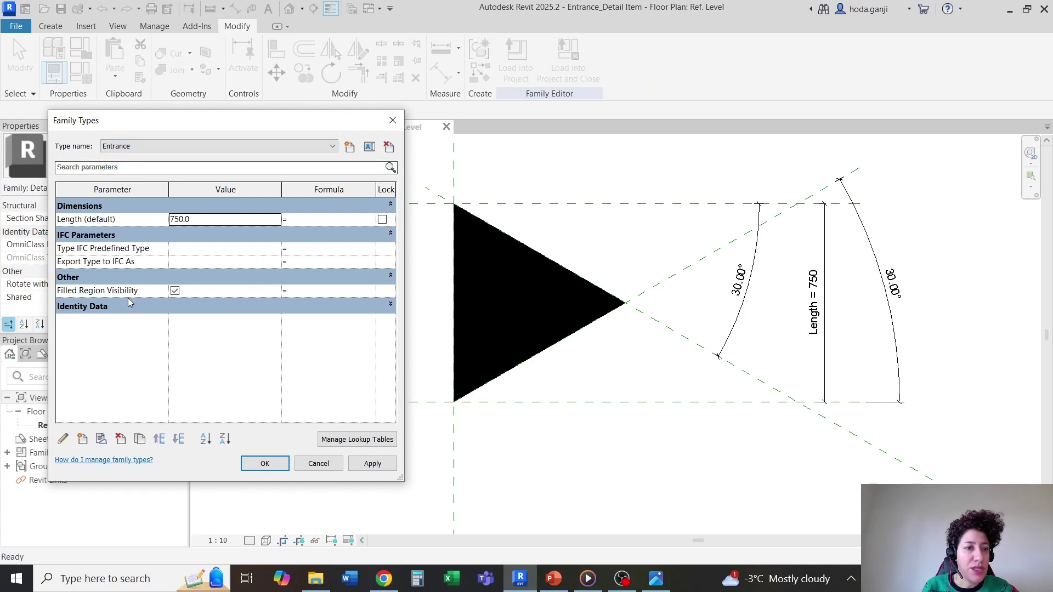
click(291, 145)
click(275, 181)
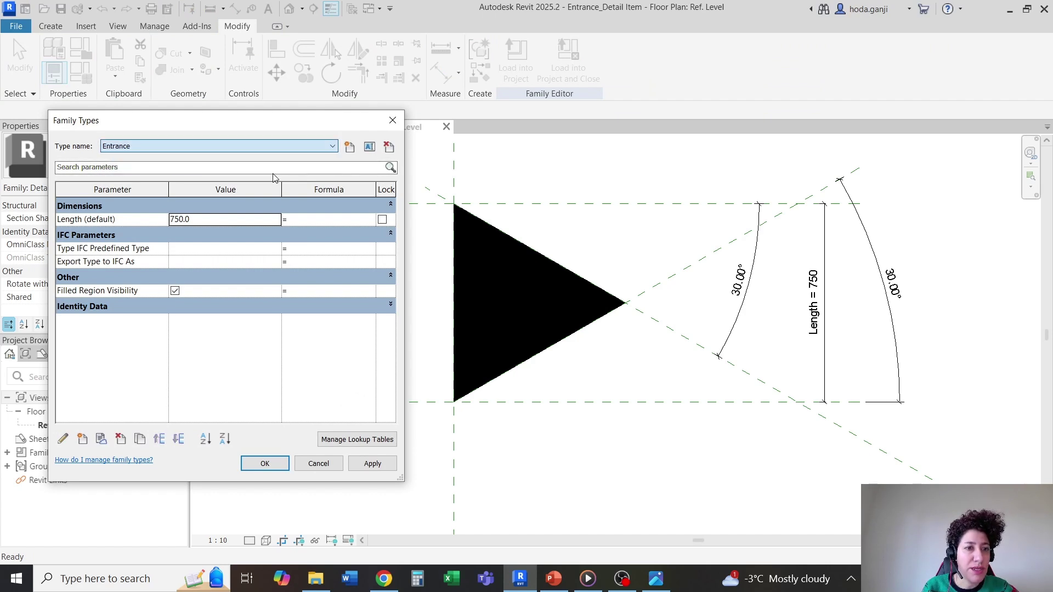
click(265, 464)
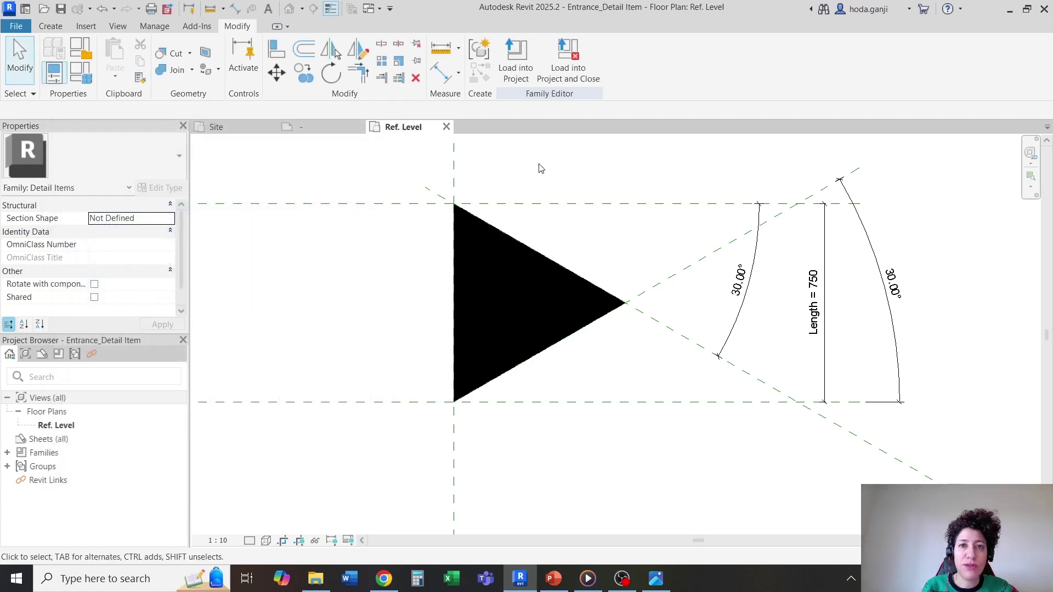
Load the family into Site Sample_HG.rvt, overwriting the existing version, and select the smaller triangle symbol in the Site plan.
click(517, 74)
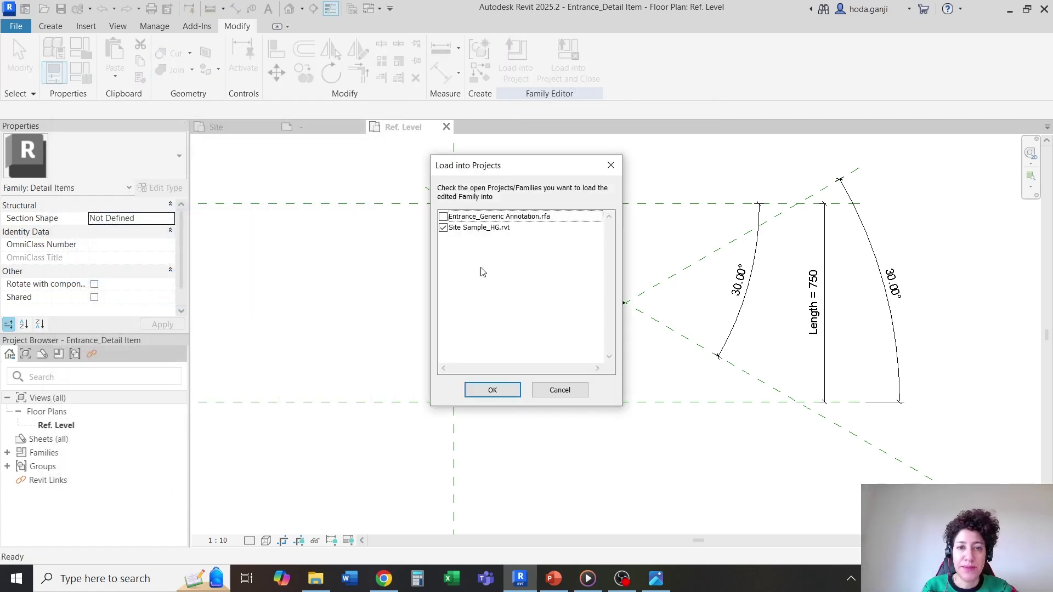
click(503, 393)
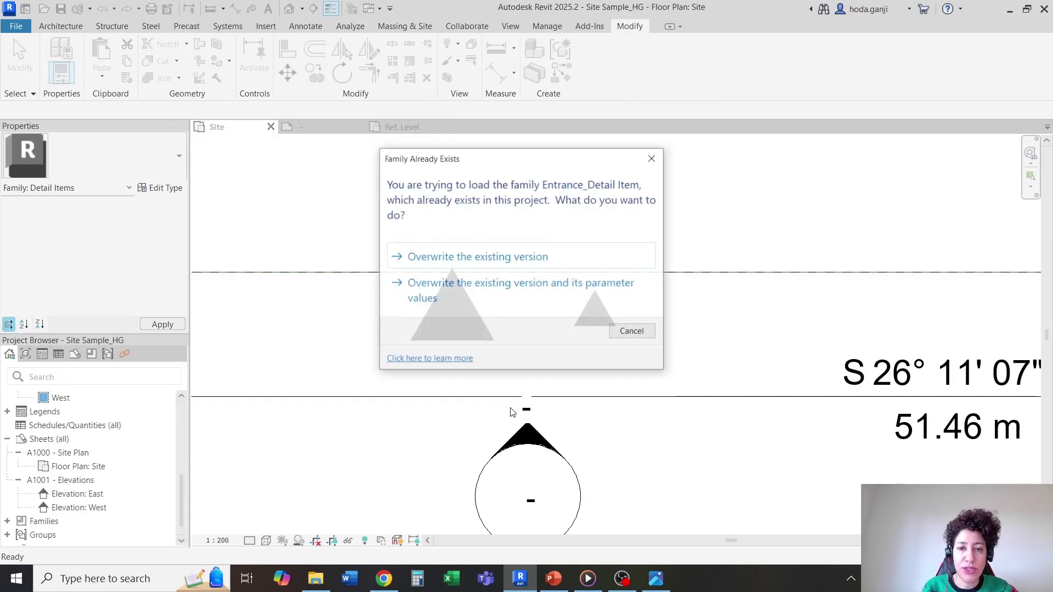
click(484, 258)
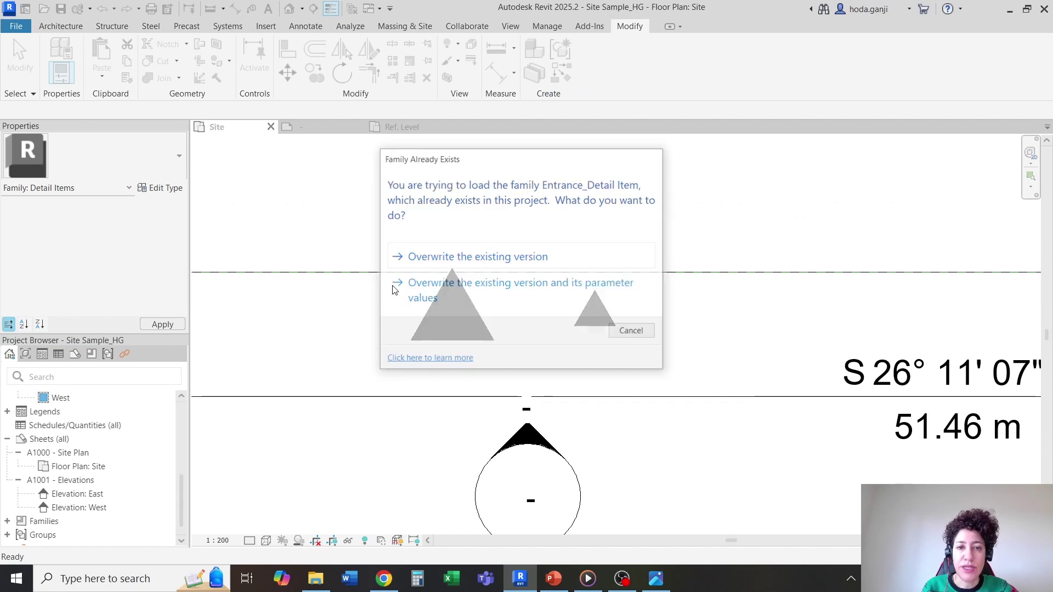
click(521, 310)
scroll(524, 317, up, 2)
scroll(524, 317, up, 1)
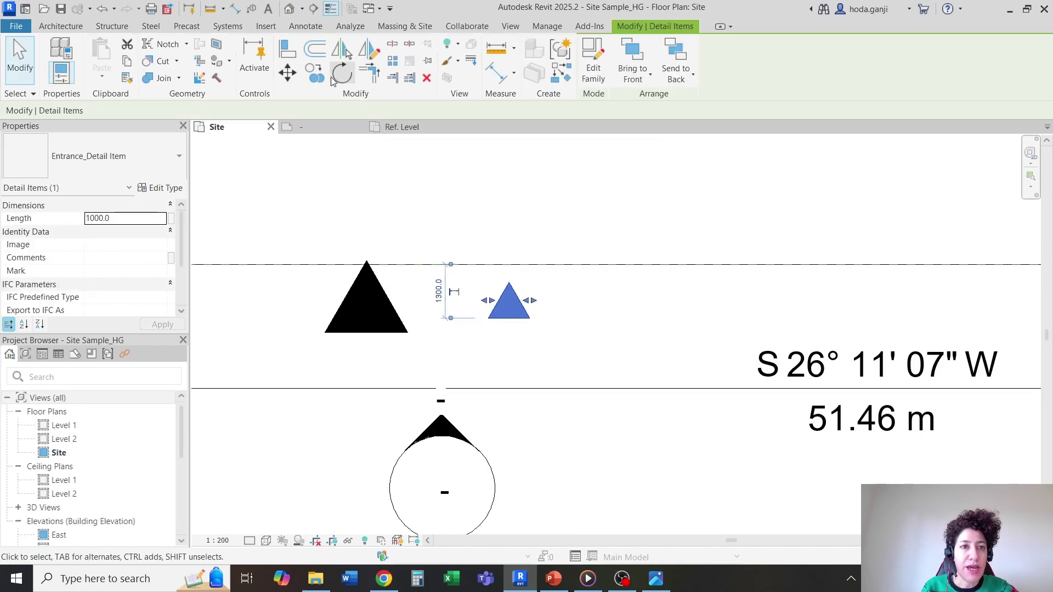
Copy the smaller filled triangle symbol horizontally to the open area above the south-west bearing text.
click(315, 73)
click(510, 216)
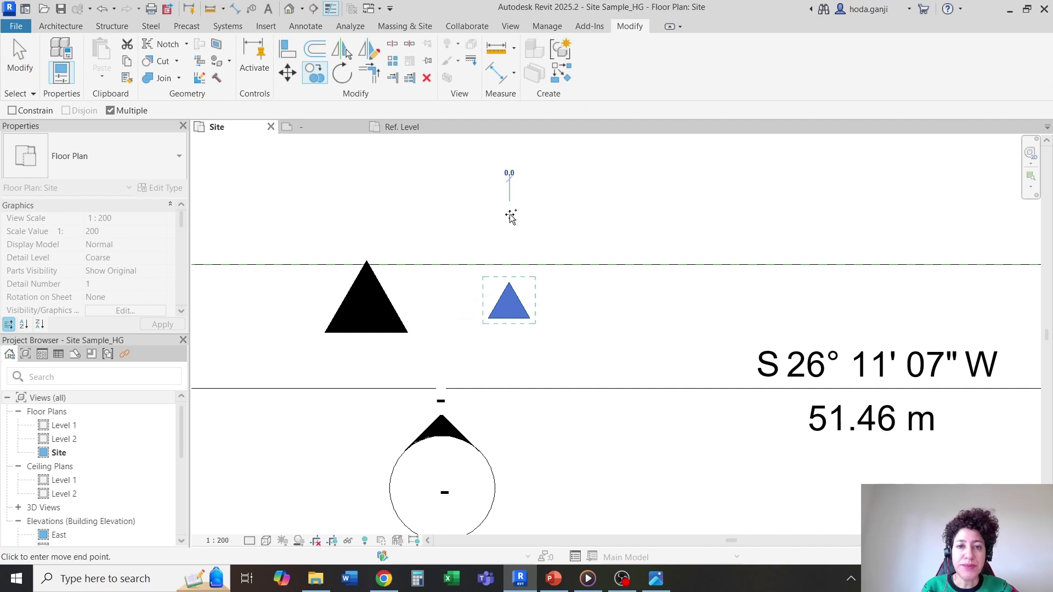
click(722, 213)
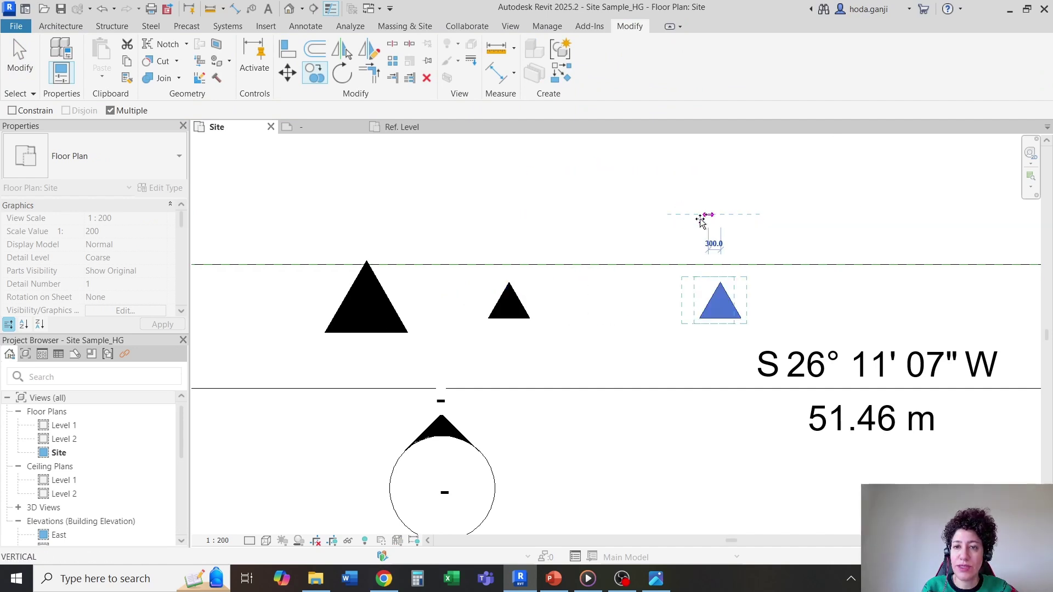
key(Escape)
Change the copied triangle's type to Main Door Locations and clear the selection.
click(719, 323)
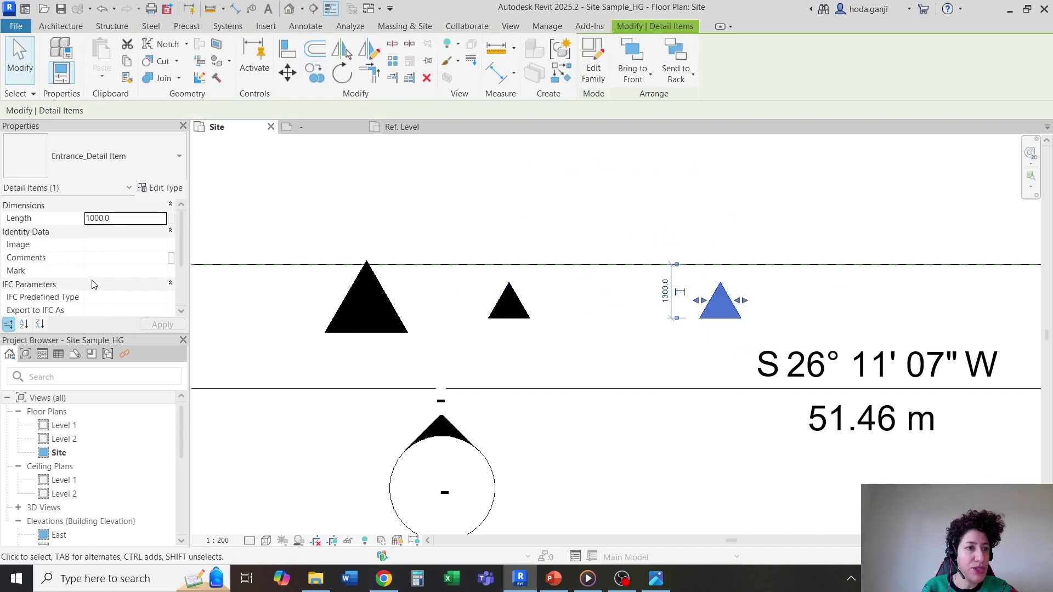
click(159, 168)
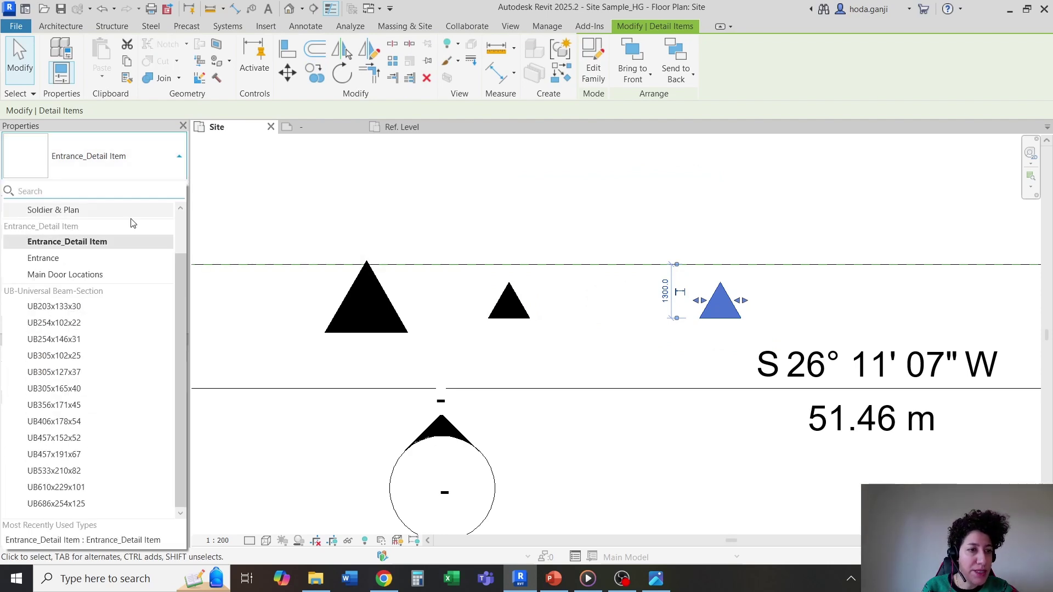
click(110, 275)
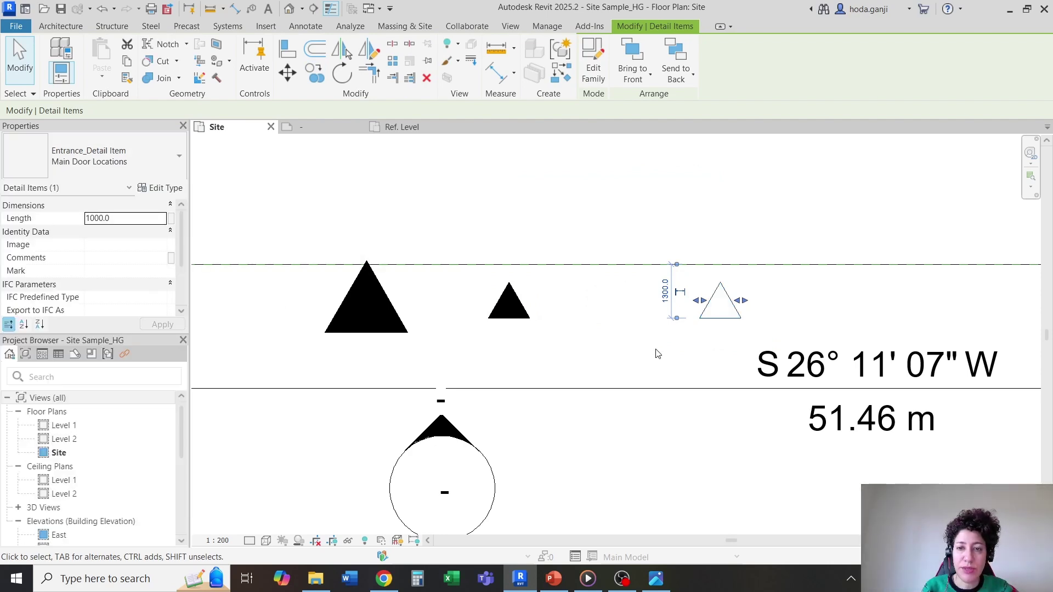
click(689, 405)
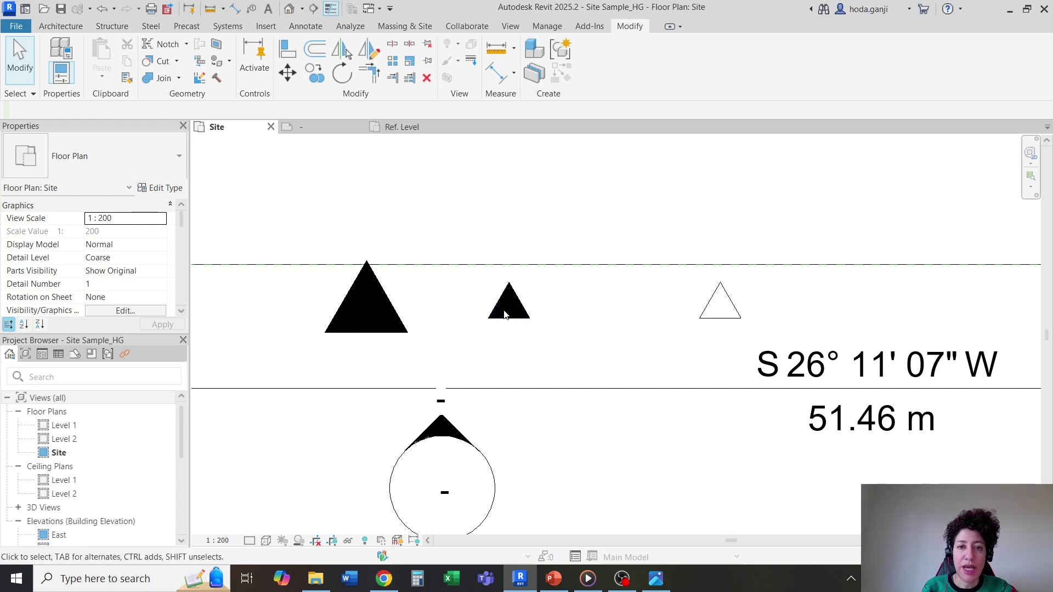
Check the properties of the larger generic annotation triangle for comparison with the detail item symbols.
scroll(431, 254, down, 2)
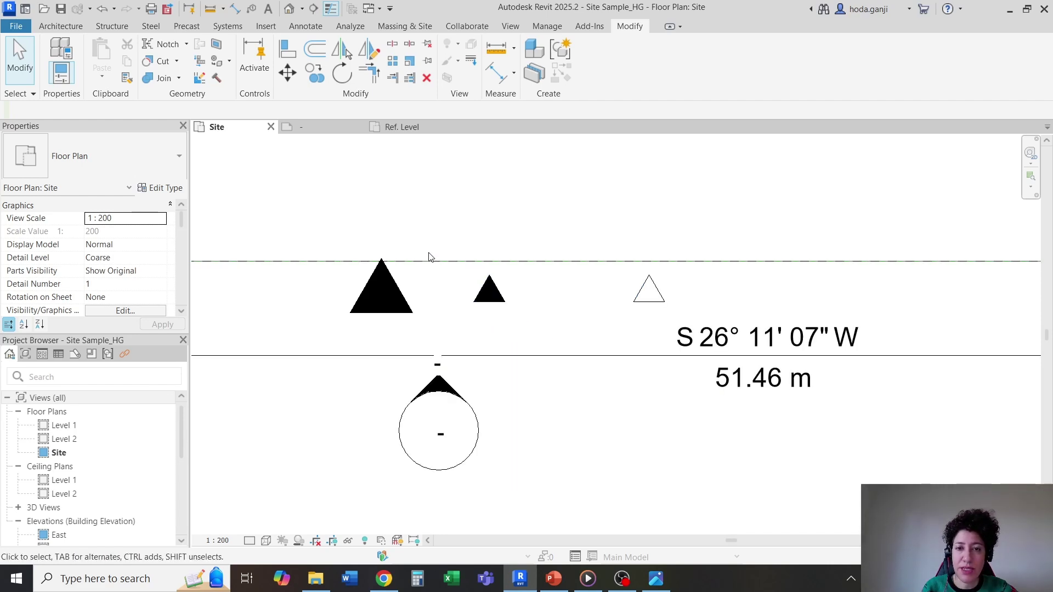
scroll(463, 310, up, 1)
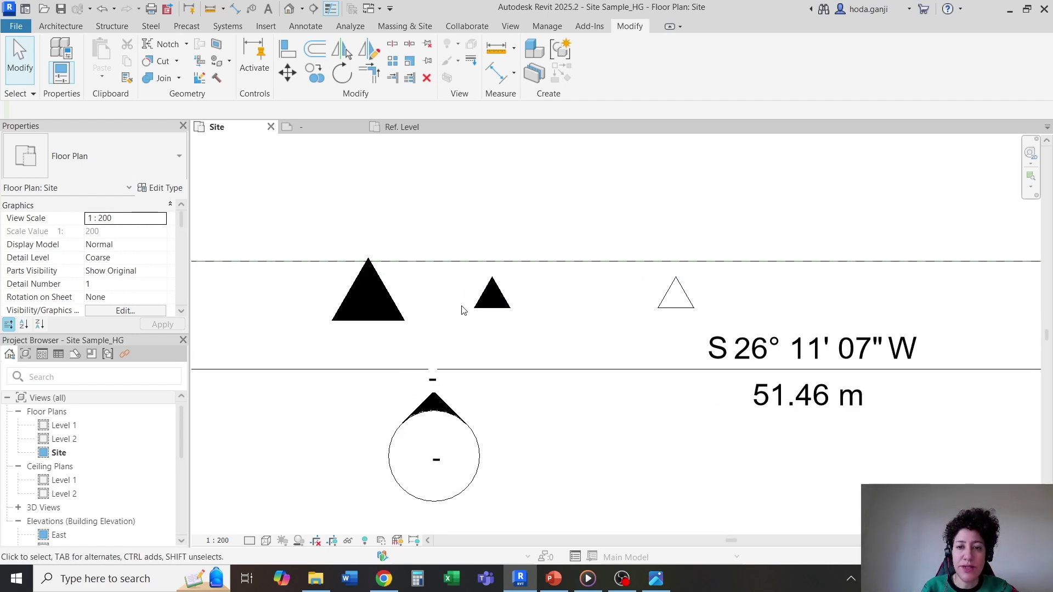
click(384, 285)
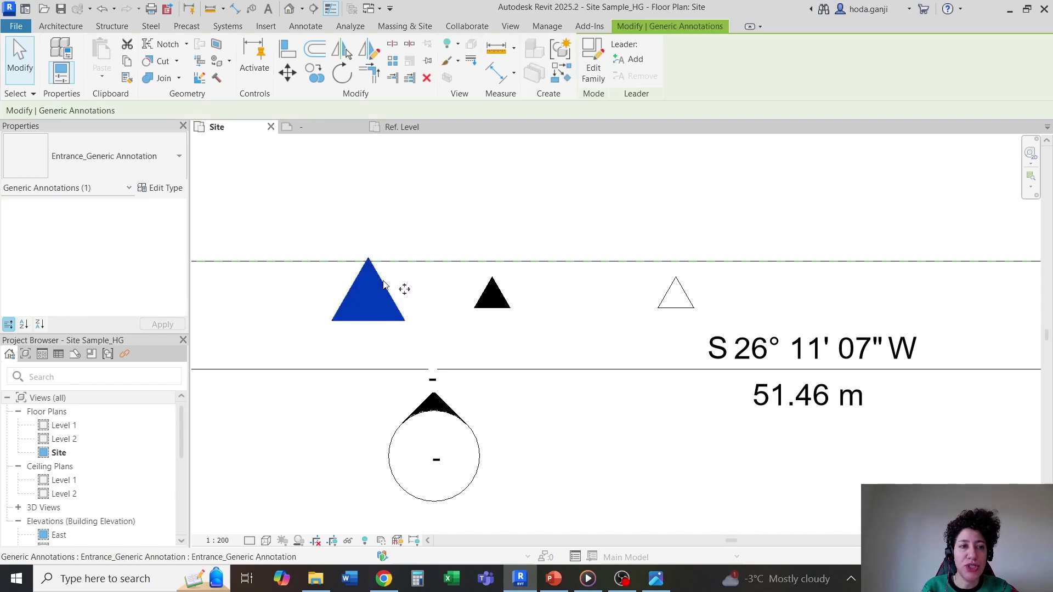
click(447, 291)
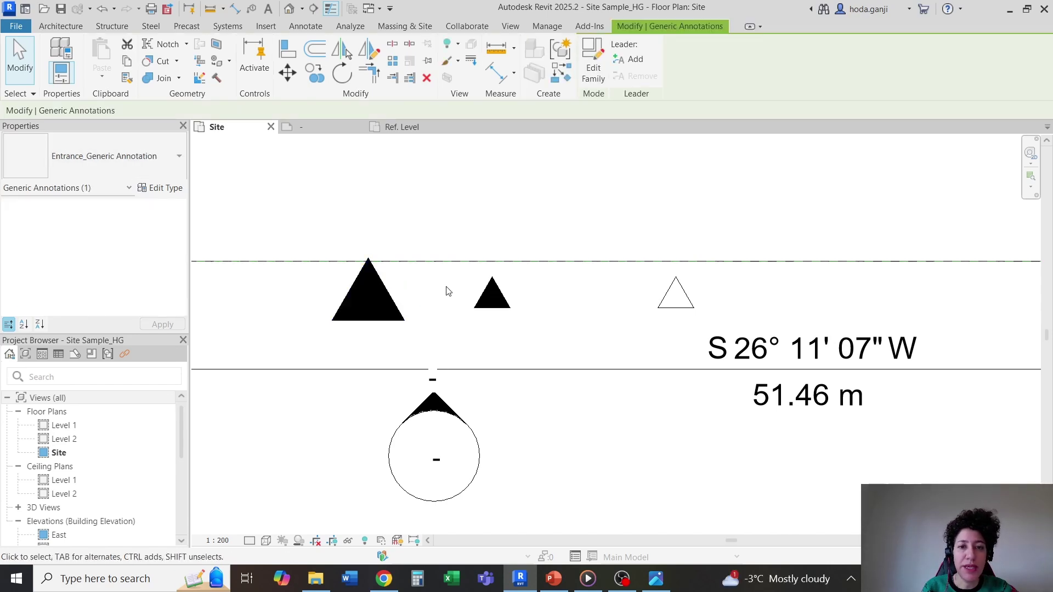
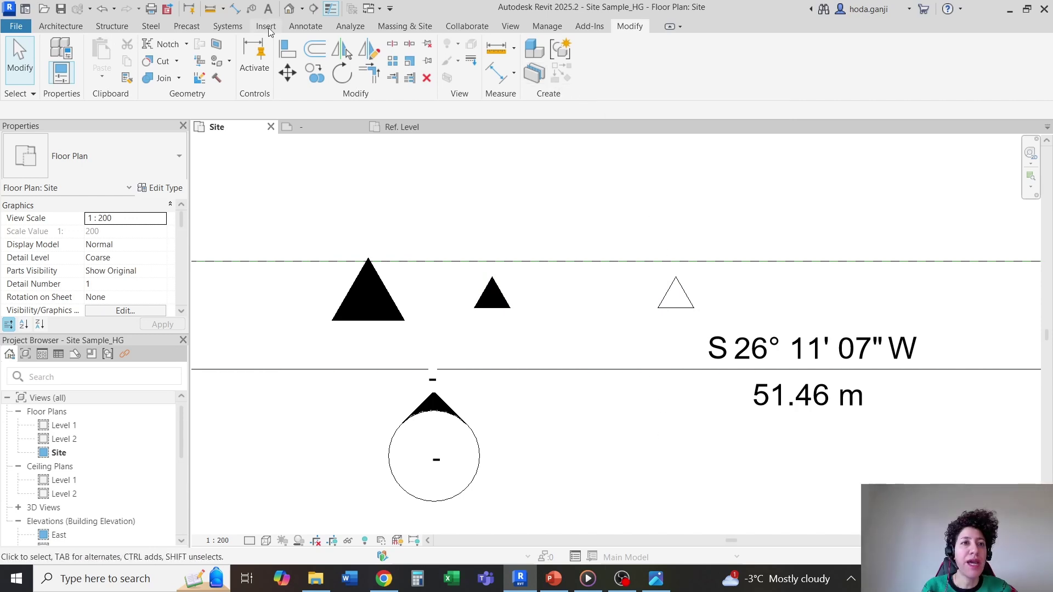
Tag the smaller filled triangle by category, with a leader line and the tag placed above it.
click(306, 26)
click(532, 58)
click(411, 226)
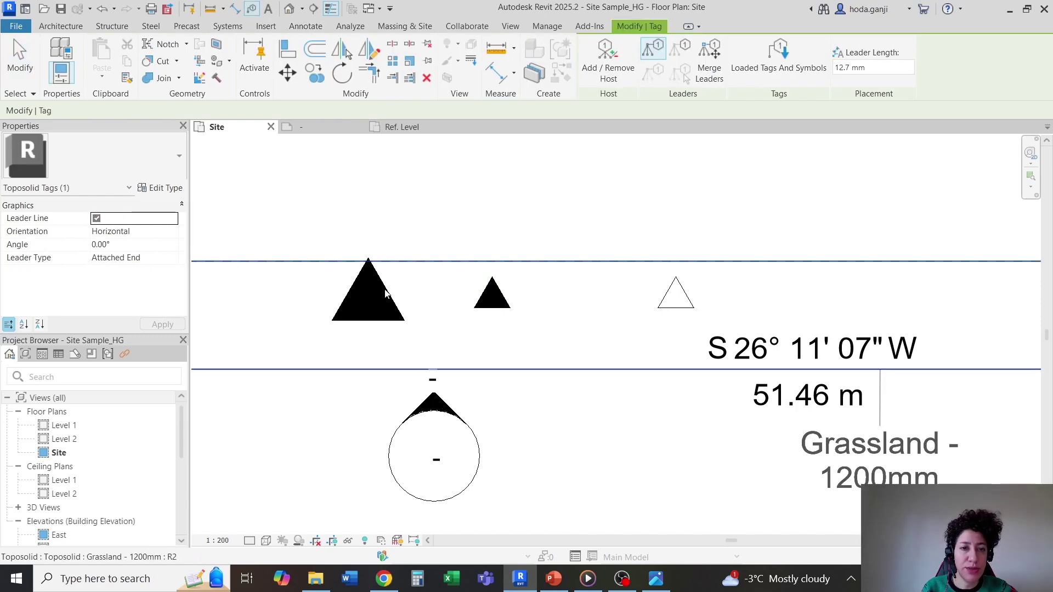
click(491, 293)
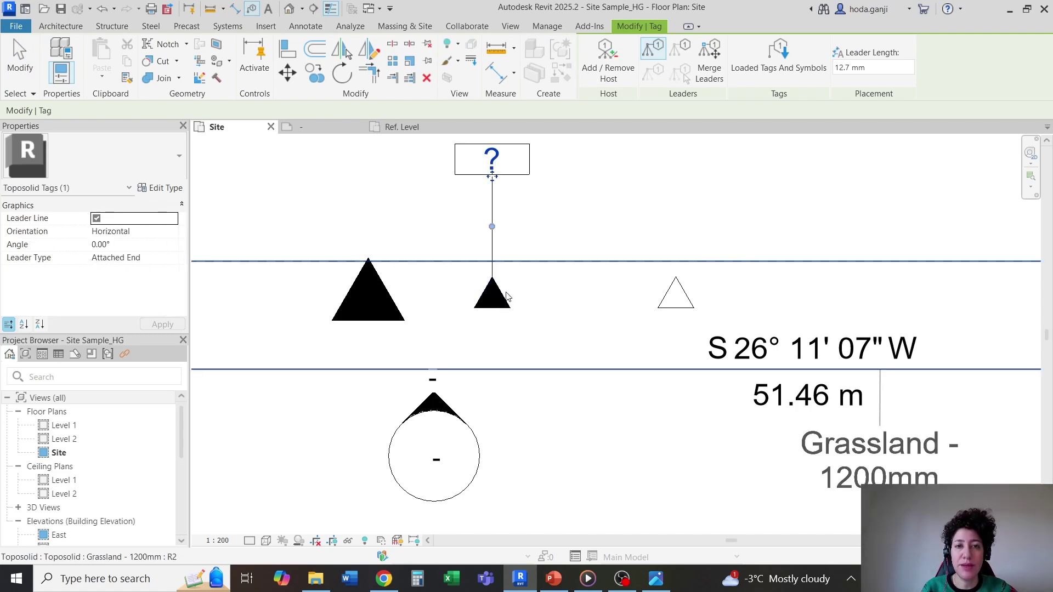
key(Escape)
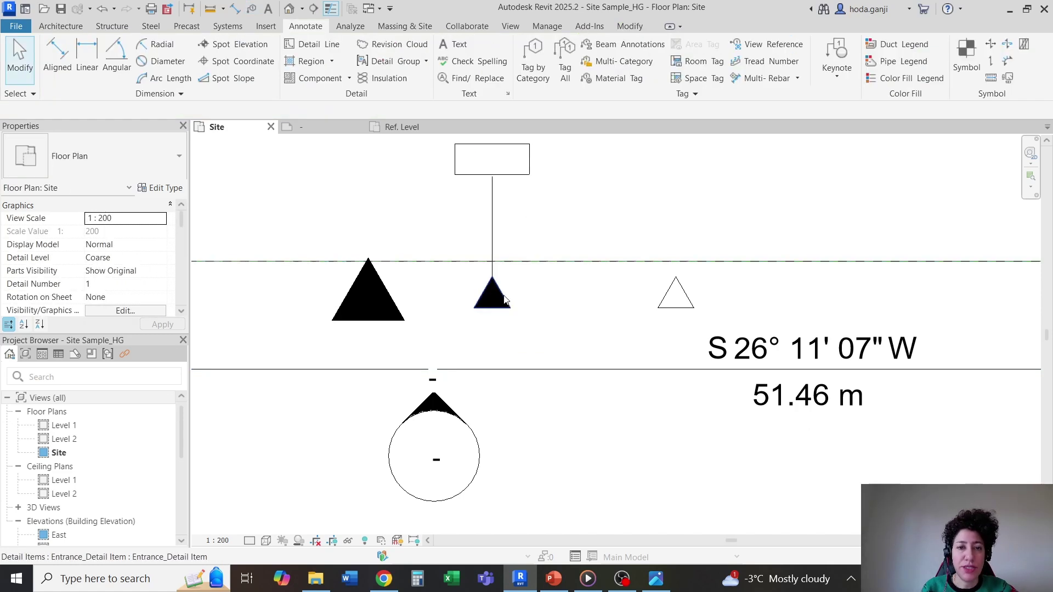
click(504, 298)
key(Escape)
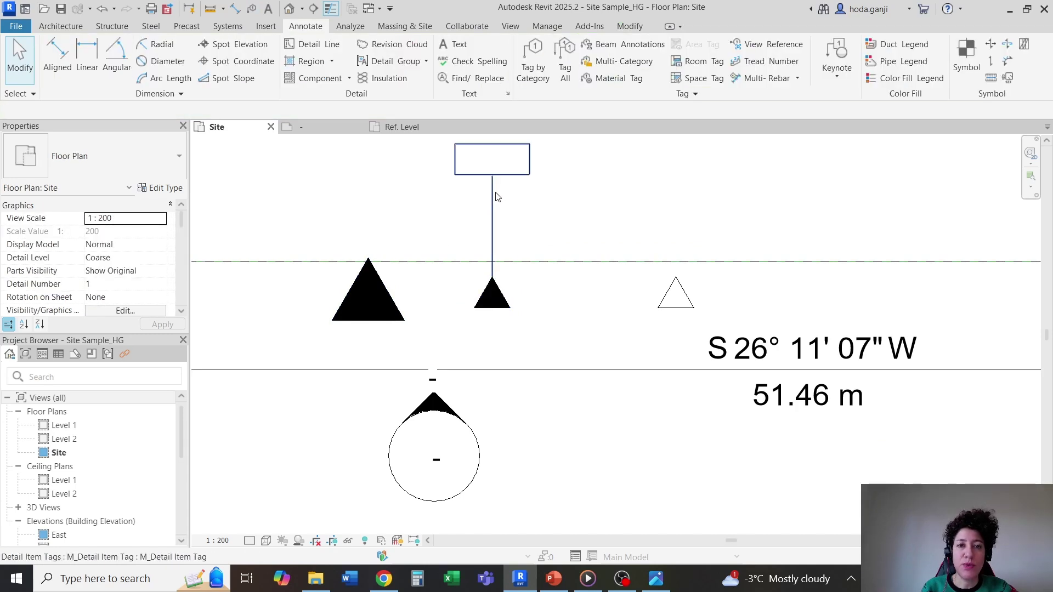
Open the M_Detail Item Tag family for editing and check which parameter its label reports.
click(497, 197)
click(593, 60)
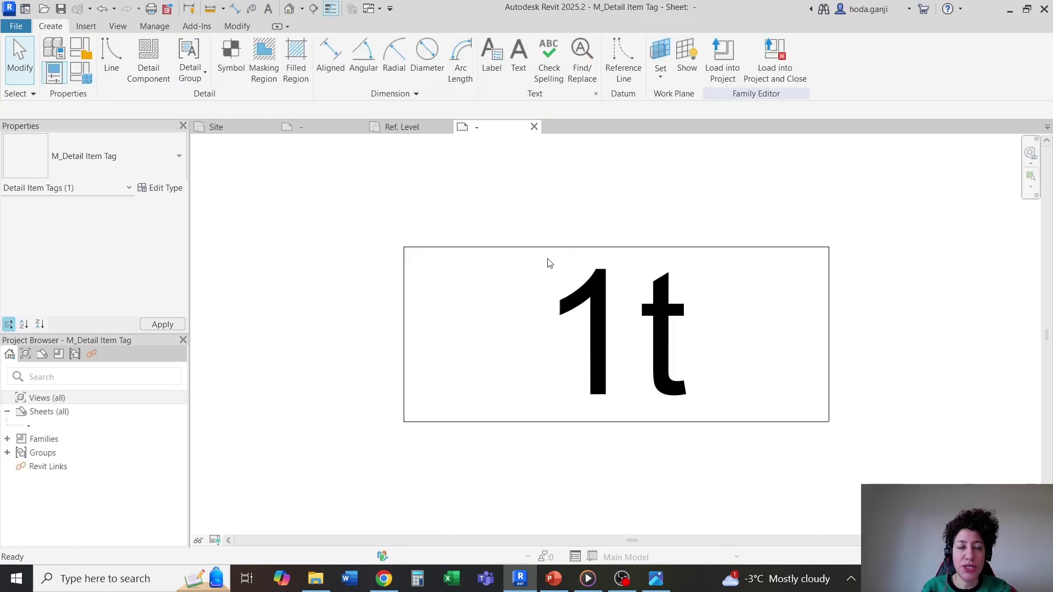
click(548, 271)
click(136, 235)
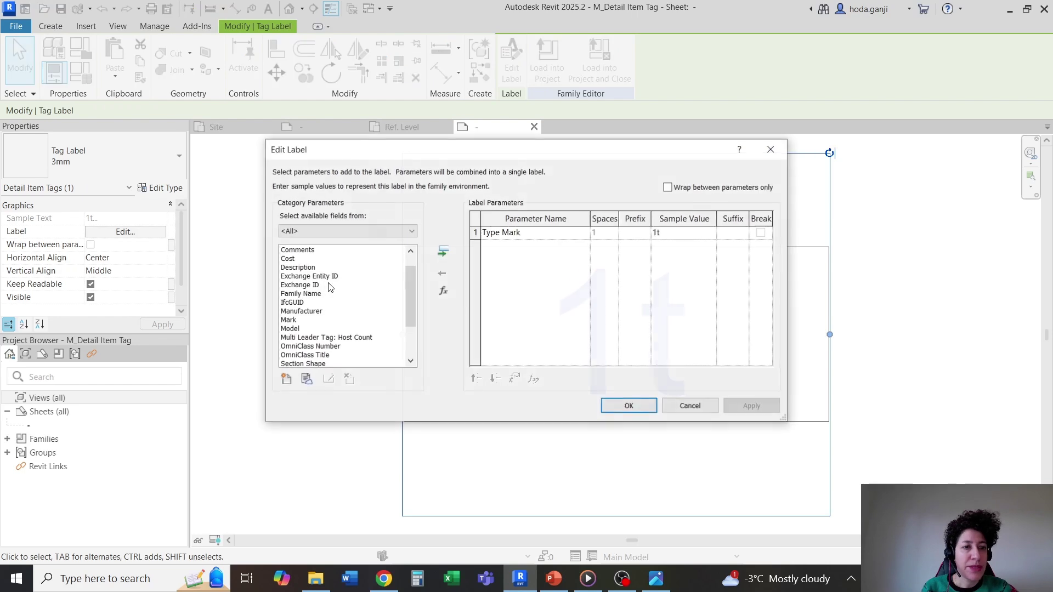
key(Escape)
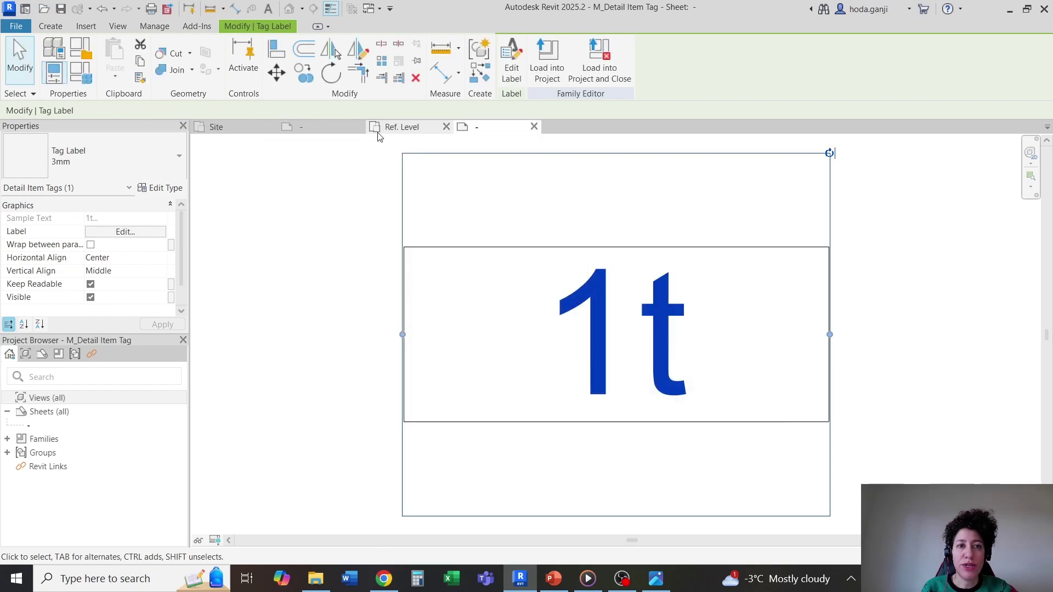
In the Site plan, set the smaller filled triangle's Type Mark to Entrance & Exit Vestibules, following the legend in Site Symbols.png.
click(216, 126)
click(503, 293)
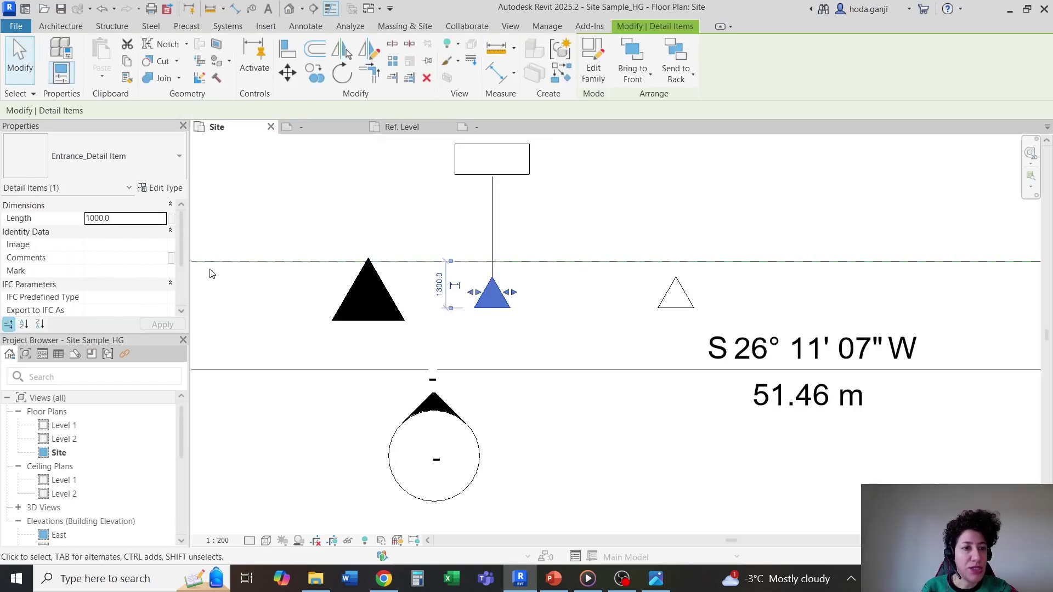
click(165, 188)
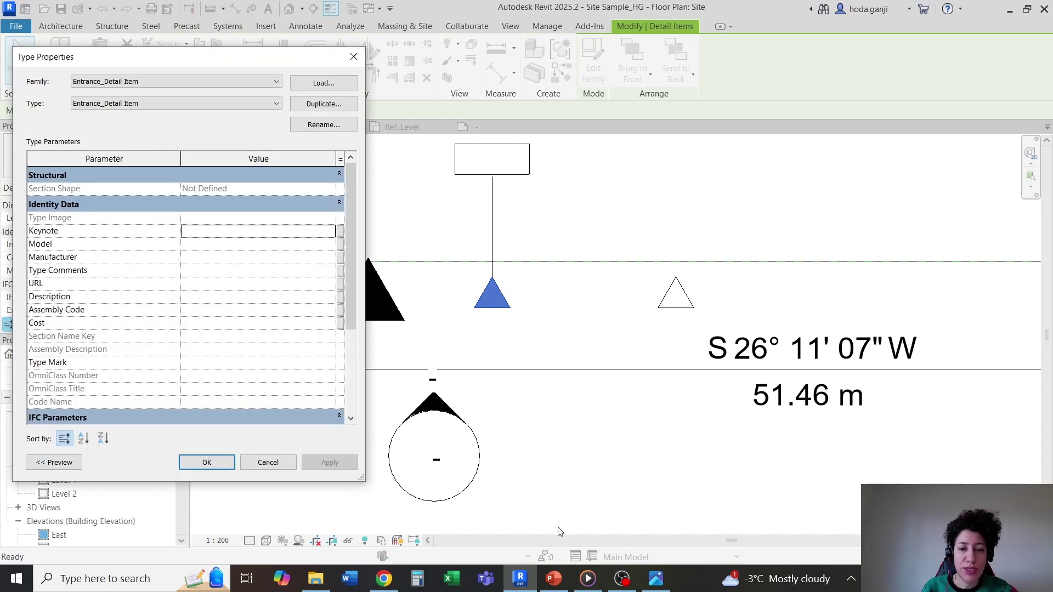
mouse_move(658, 581)
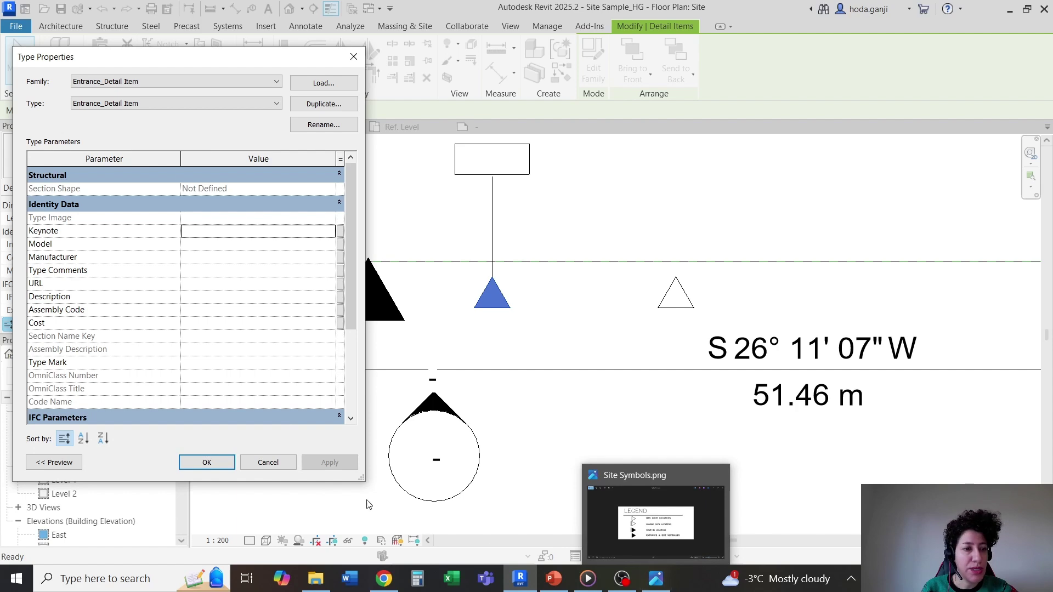
click(212, 362)
text(E)
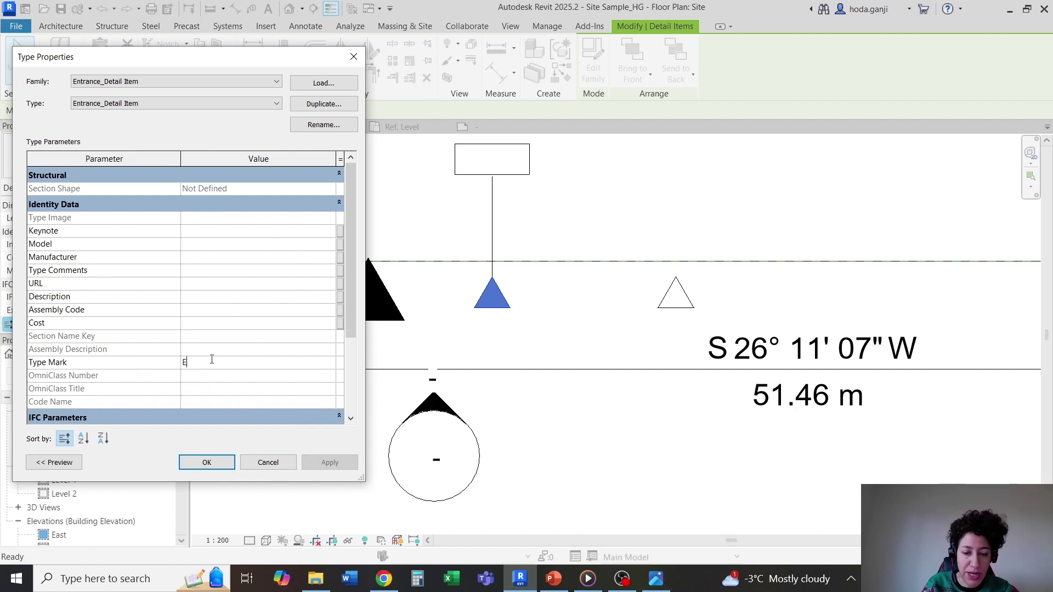
text(ntrance)
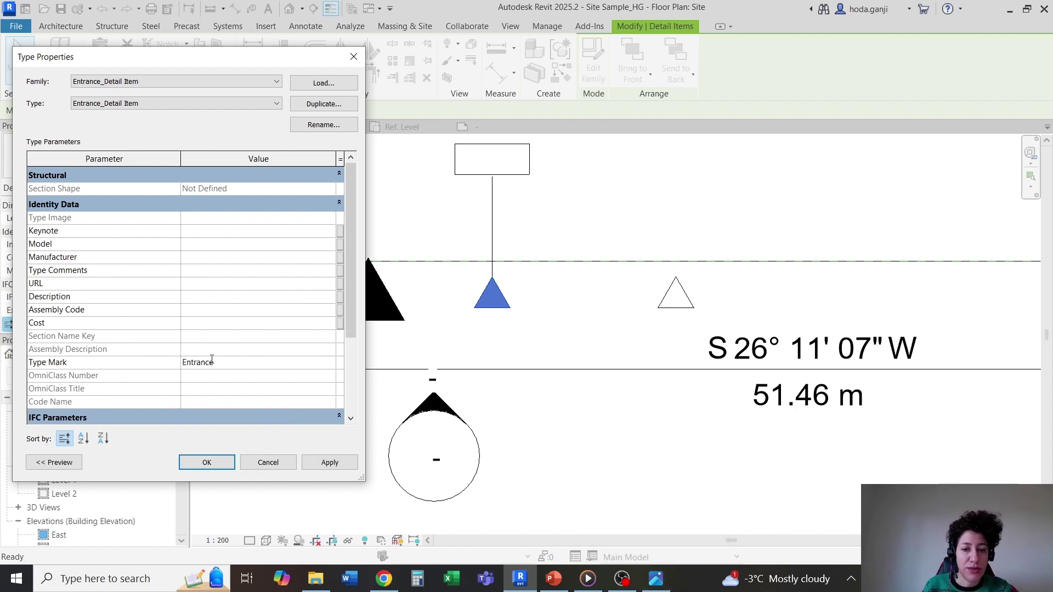
click(657, 585)
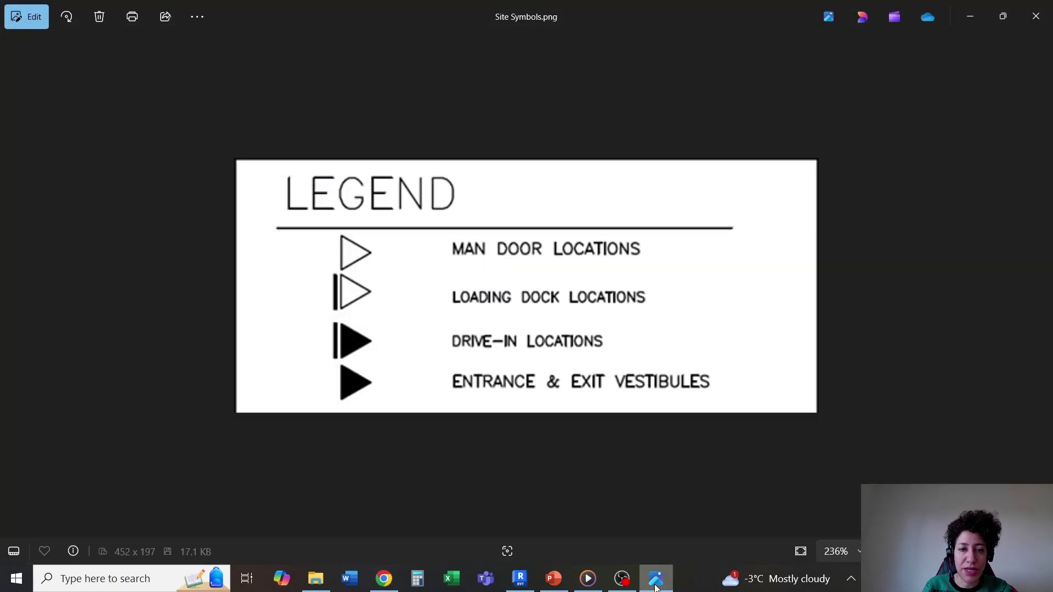
click(657, 586)
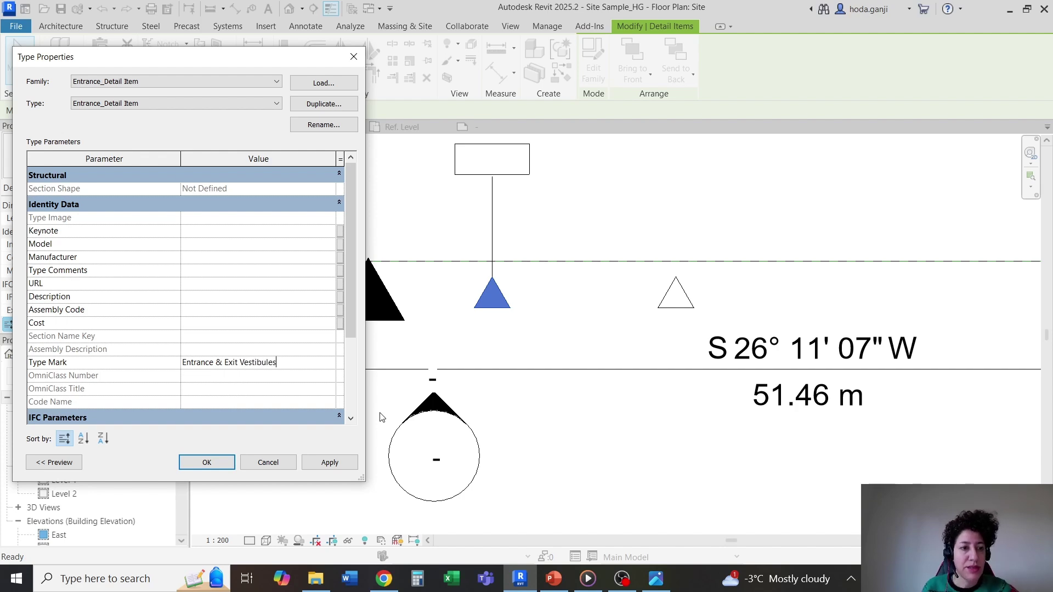
click(207, 462)
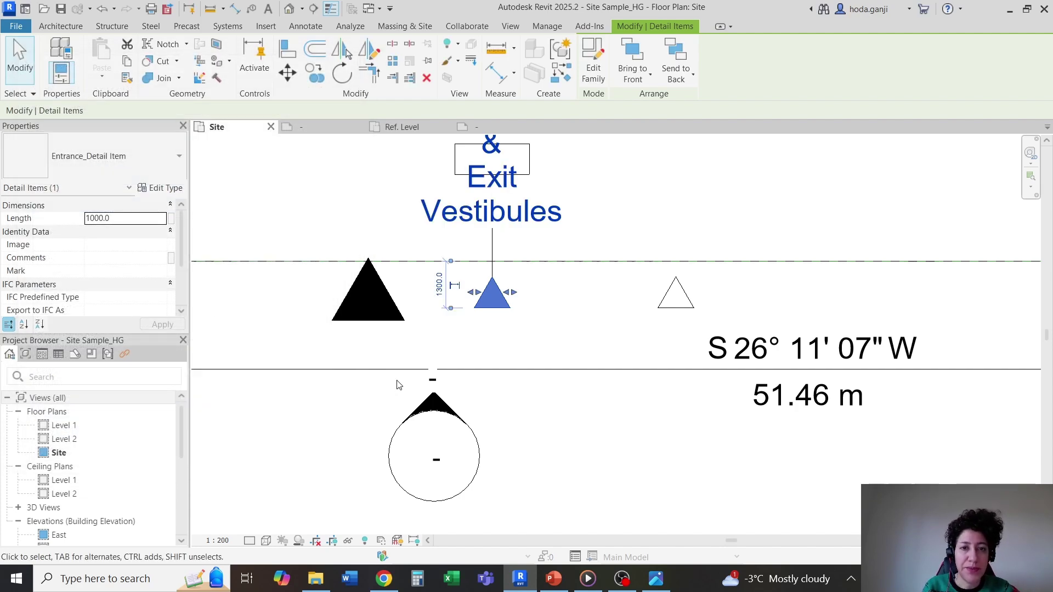
click(531, 419)
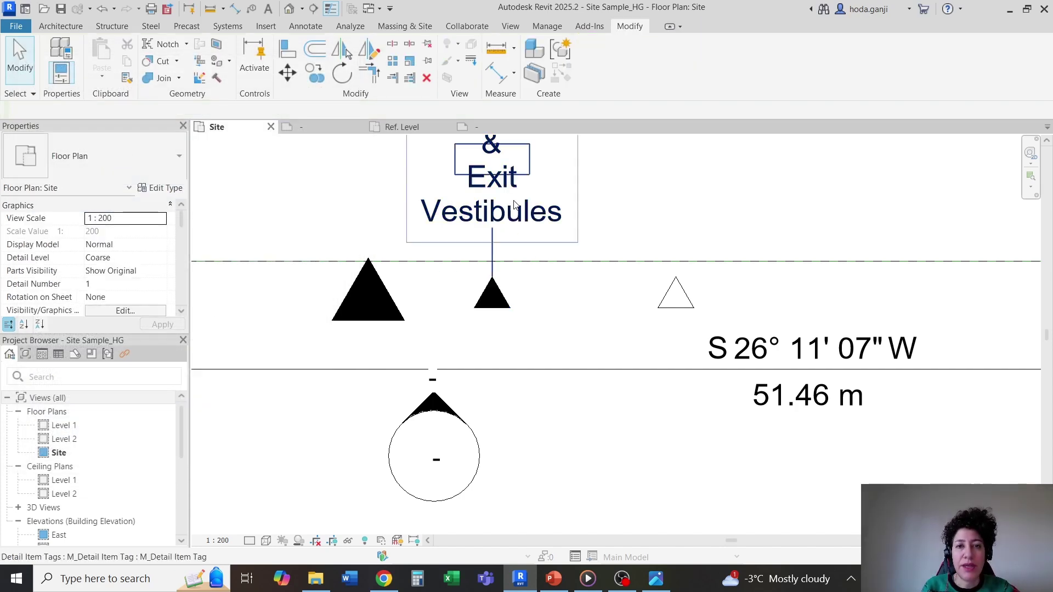
Delete the rectangular border lines around the label in the M_Detail Item Tag family.
click(499, 130)
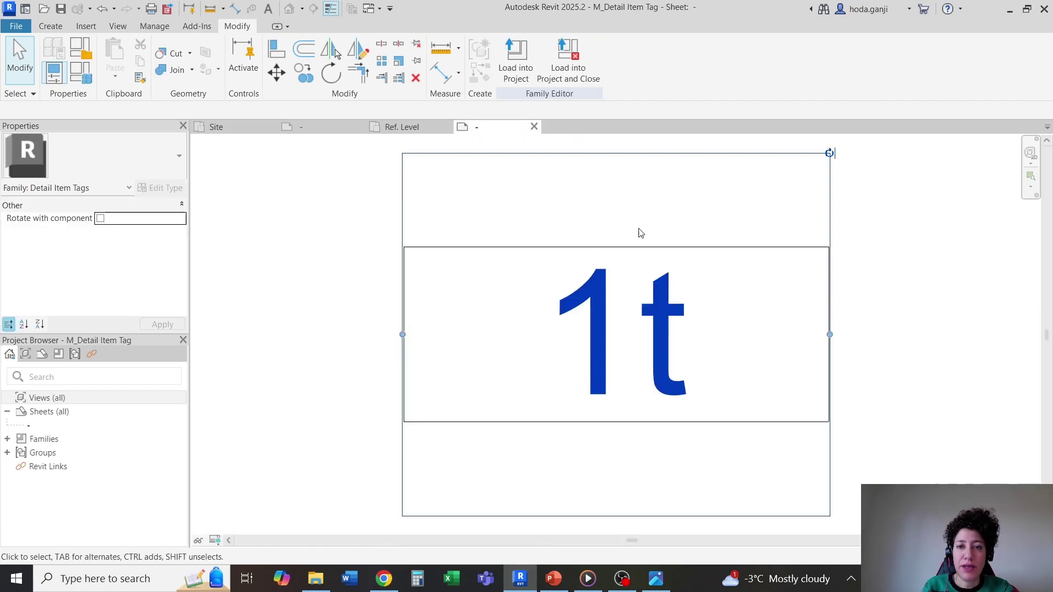
scroll(714, 247, down, 3)
key(Tab)
click(615, 221)
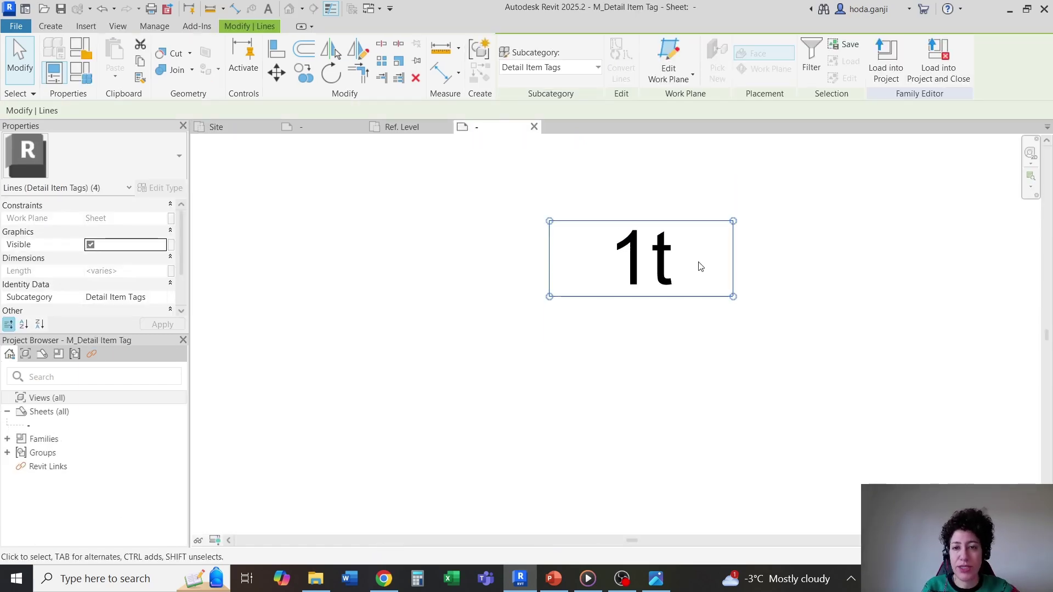
click(727, 336)
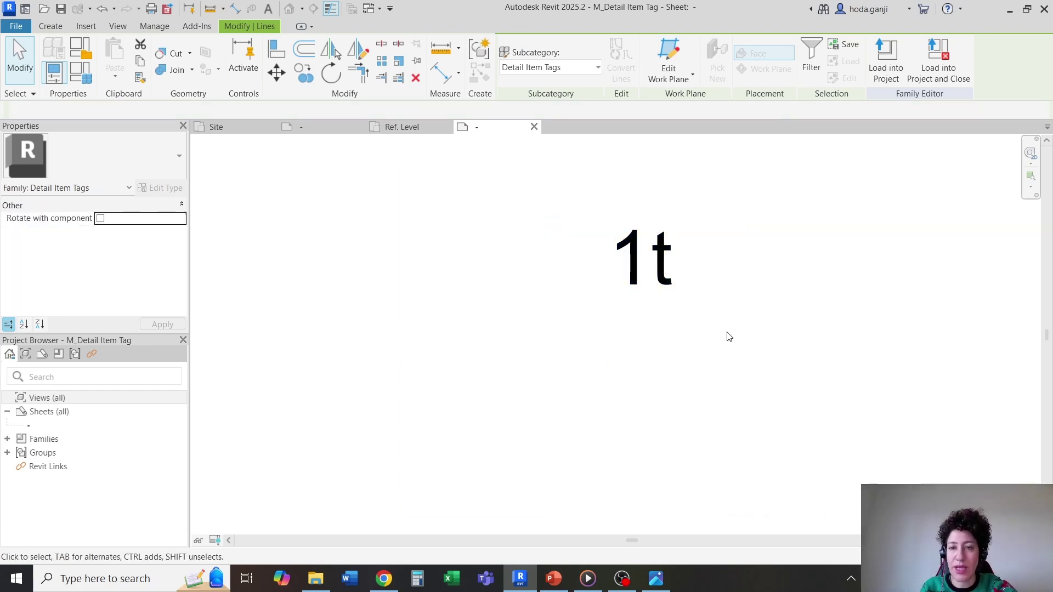
Load the borderless tag family into Site Sample_HG.rvt, replacing the existing version, and check the tag in the Site plan.
click(519, 63)
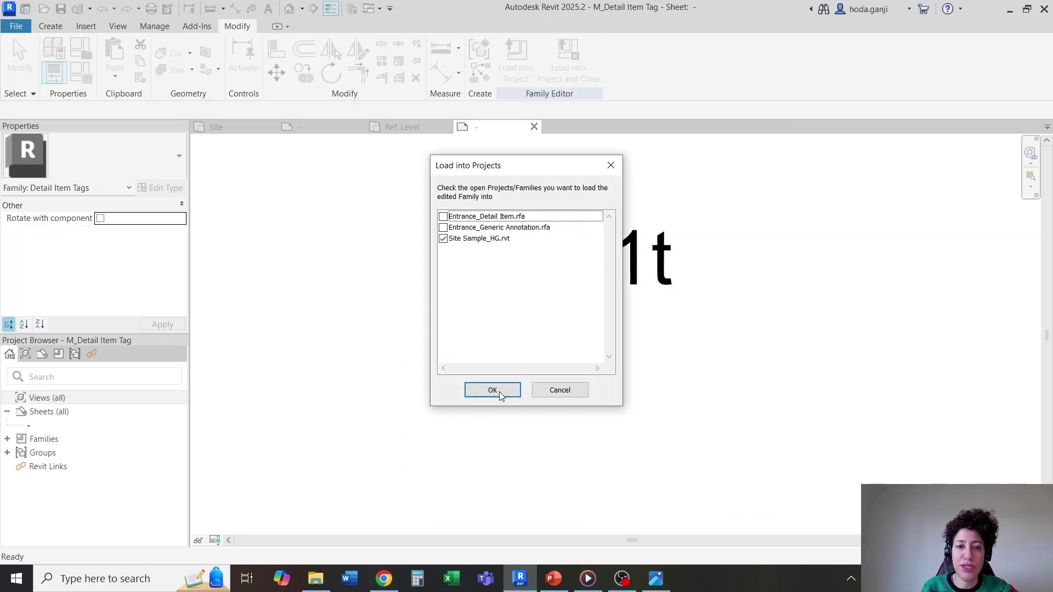
click(492, 390)
click(511, 266)
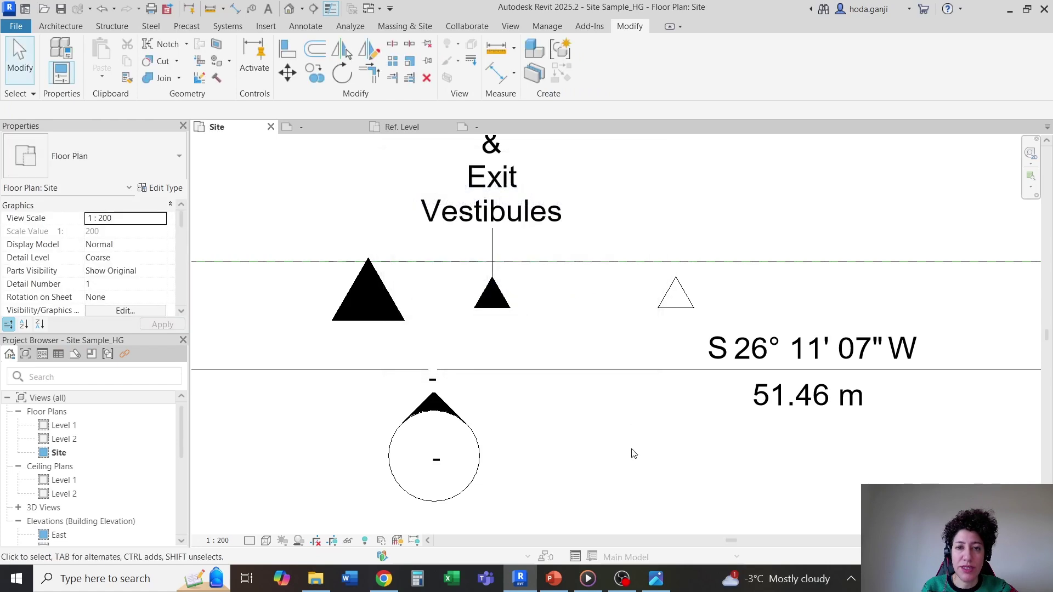
scroll(625, 444, down, 3)
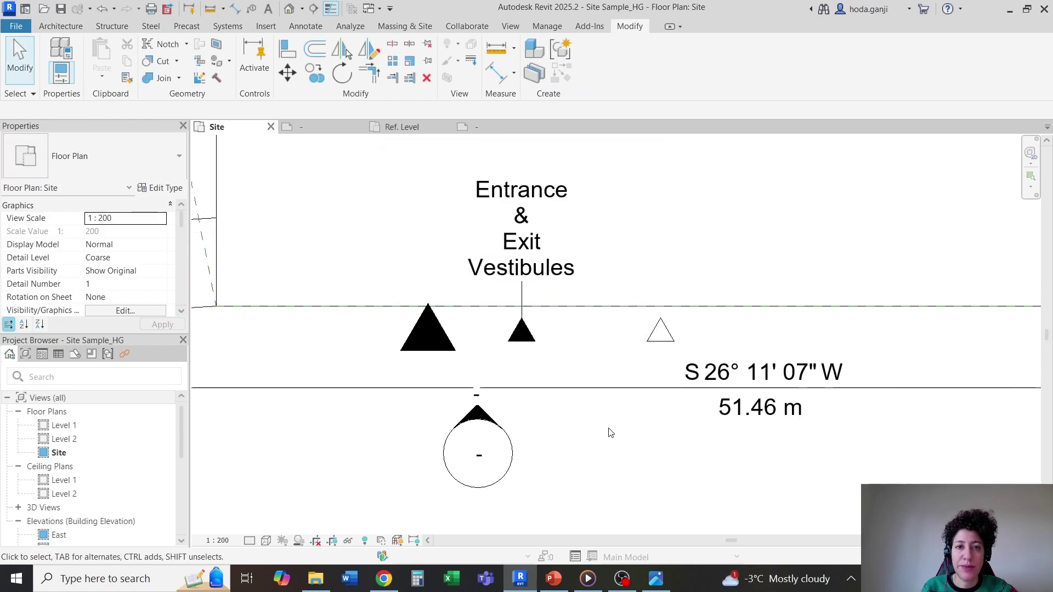
Widen the label's text box in the M_Detail Item Tag family to about three times its width.
click(491, 127)
click(705, 275)
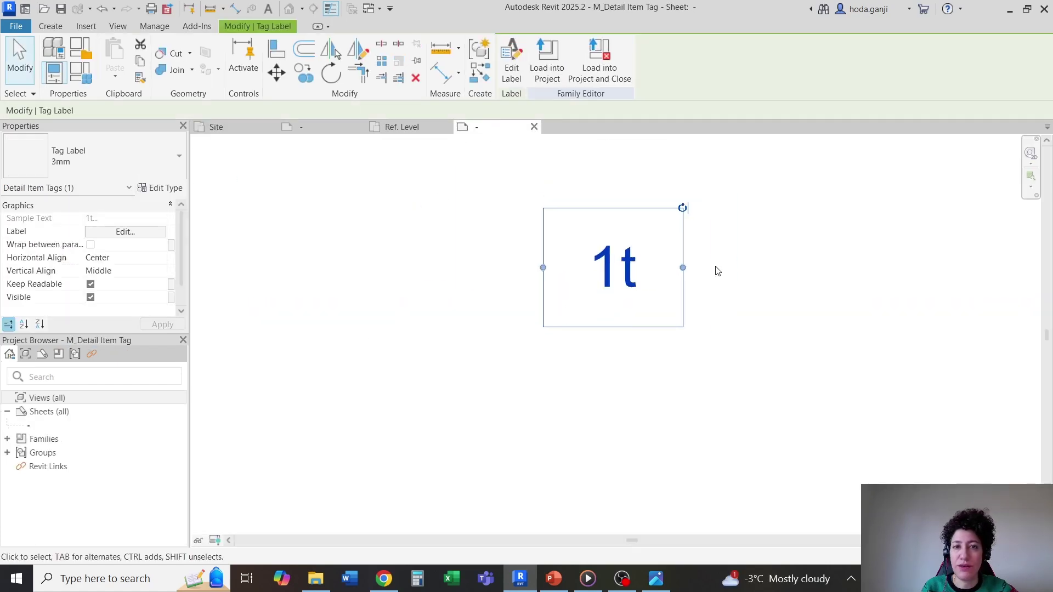
drag(683, 268, 845, 283)
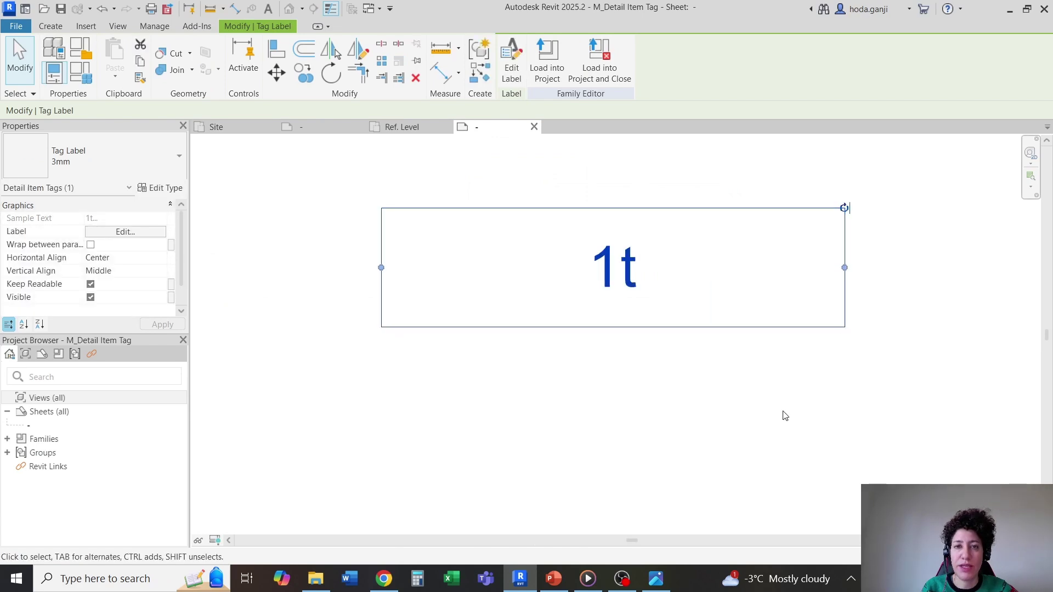
Load the widened M_Detail Item Tag family into Site Sample_HG.rvt, replacing the existing version.
click(786, 416)
click(516, 60)
click(493, 386)
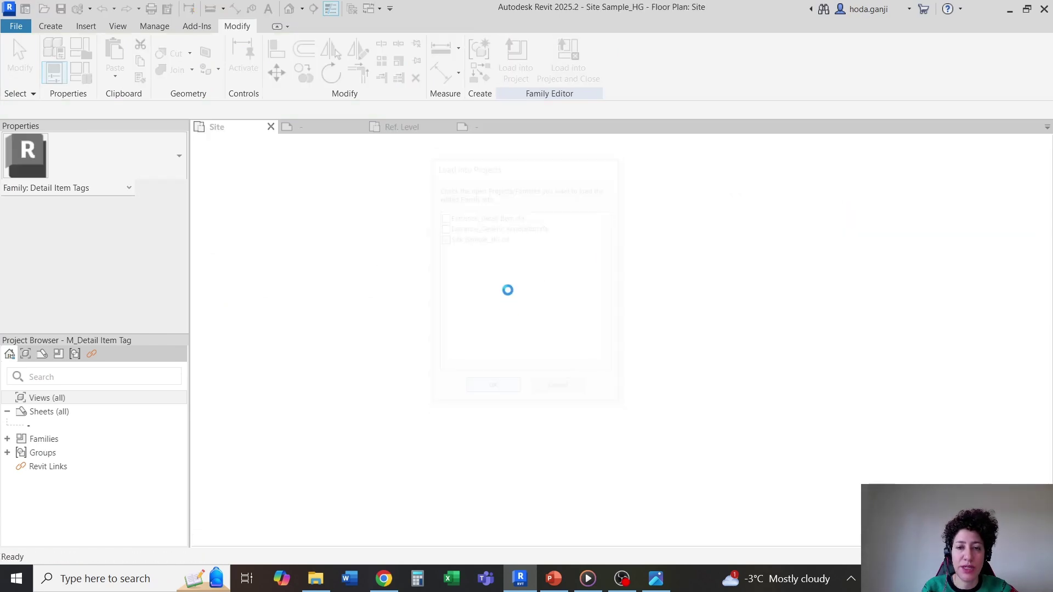
click(532, 257)
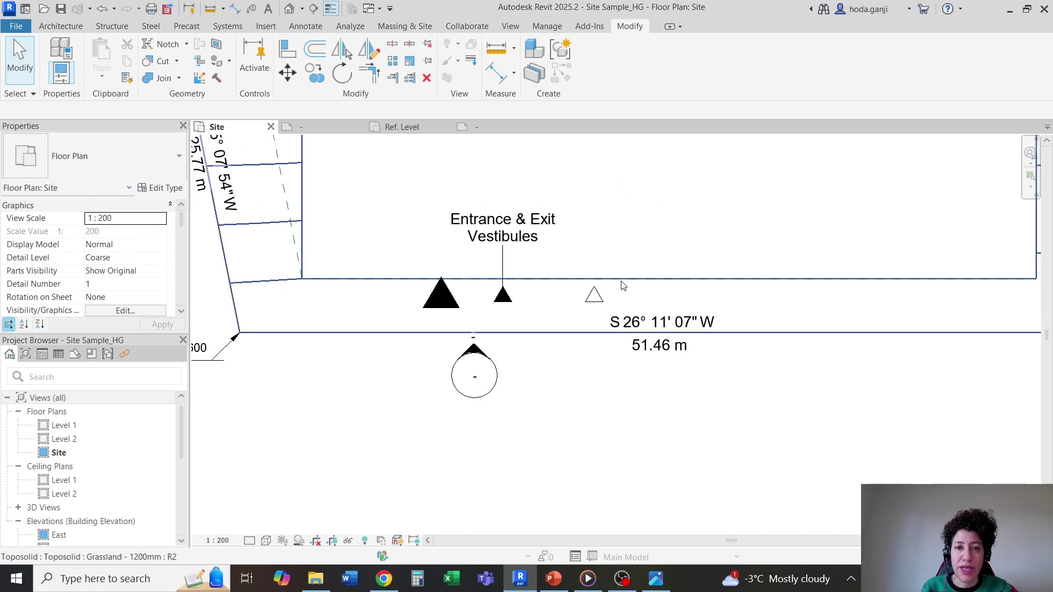
Tag the unfilled Main Door Locations triangle in the Site plan by category.
scroll(623, 285, up, 3)
click(609, 341)
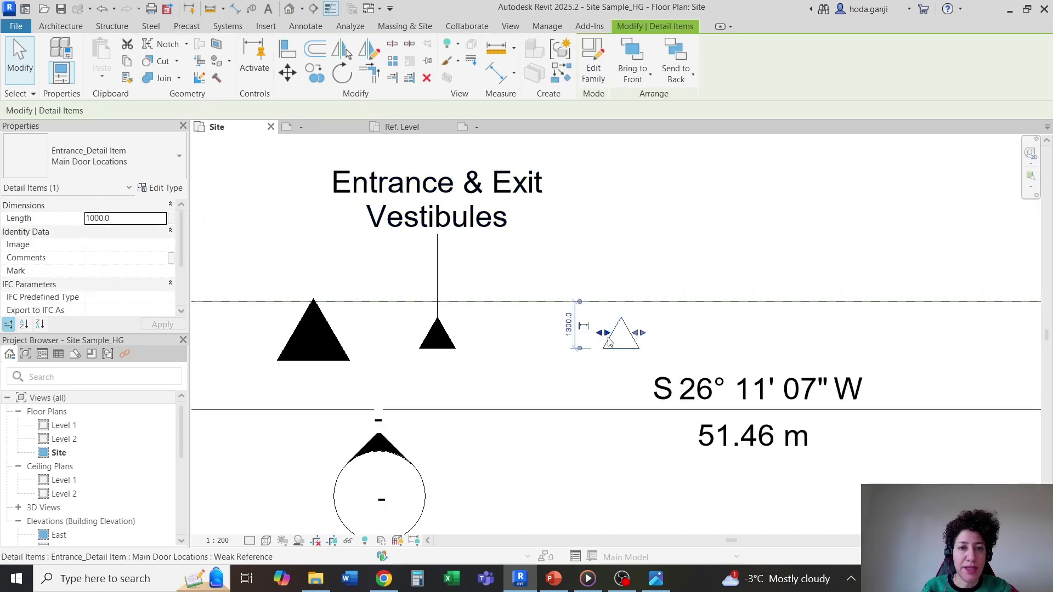
key(Escape)
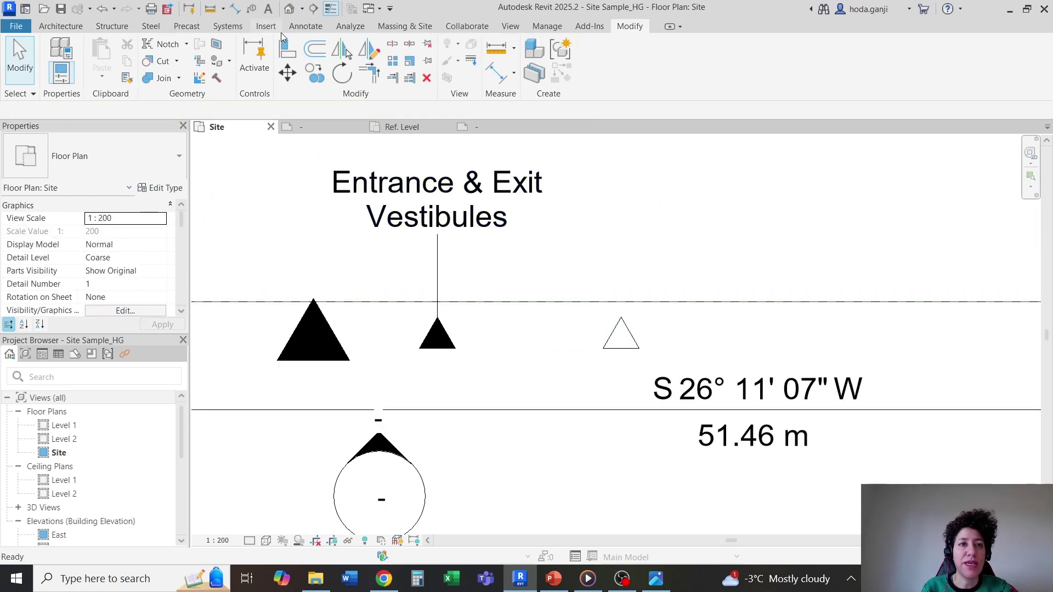
click(306, 26)
click(530, 57)
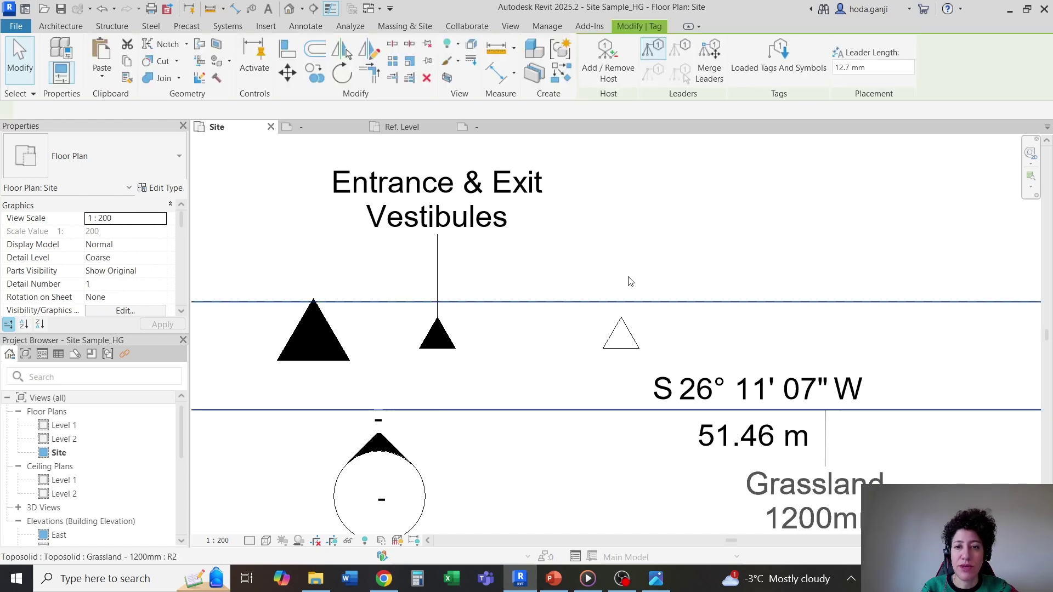
click(631, 282)
key(Escape)
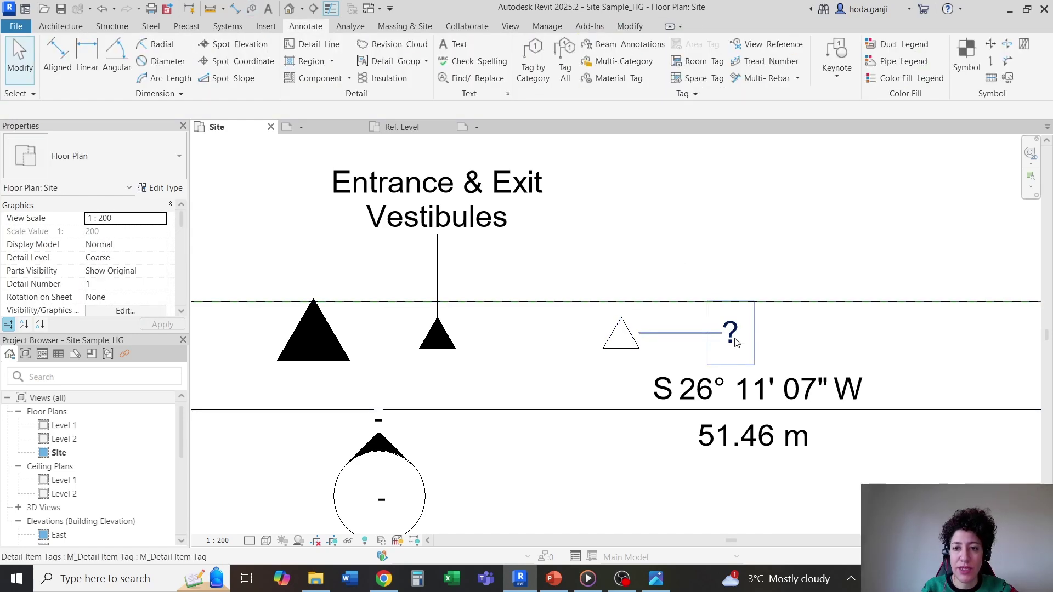
Set the unfilled triangle's Type Mark to Main Door Locations, checking the legend in Site Symbols.png.
click(617, 350)
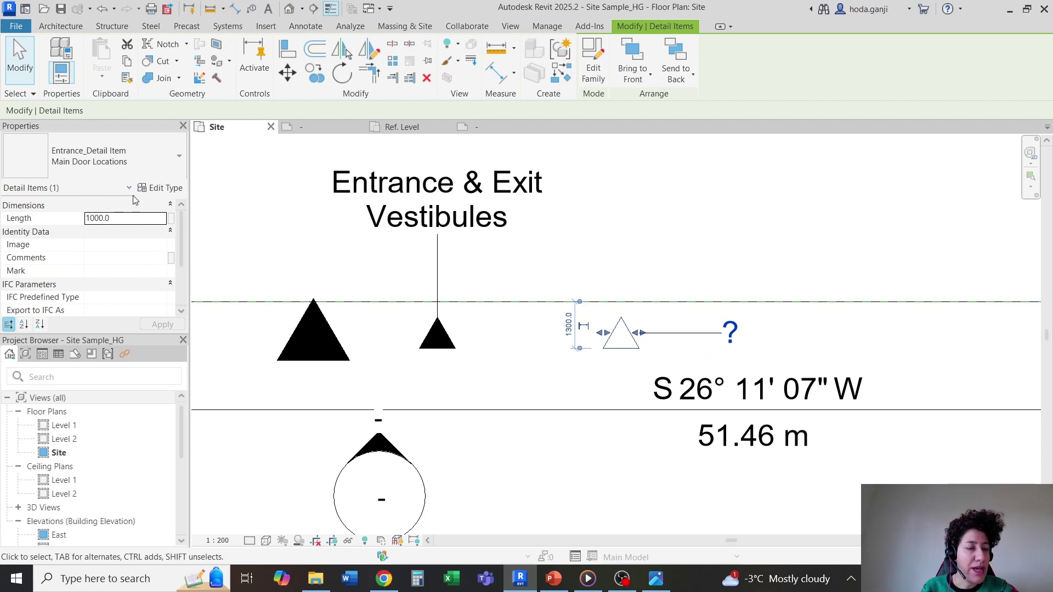
click(159, 188)
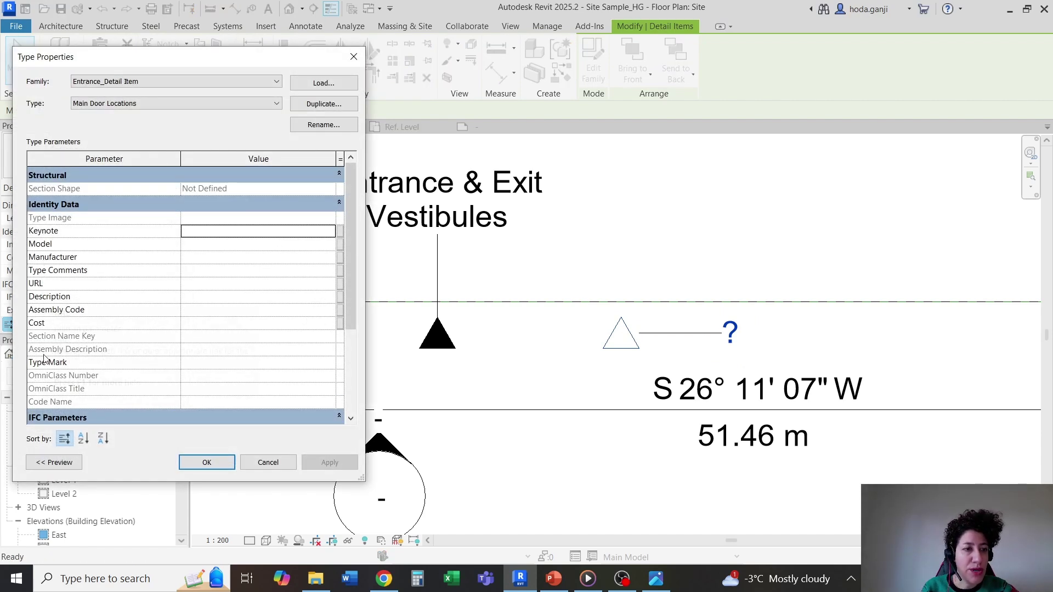
key(alt+Tab)
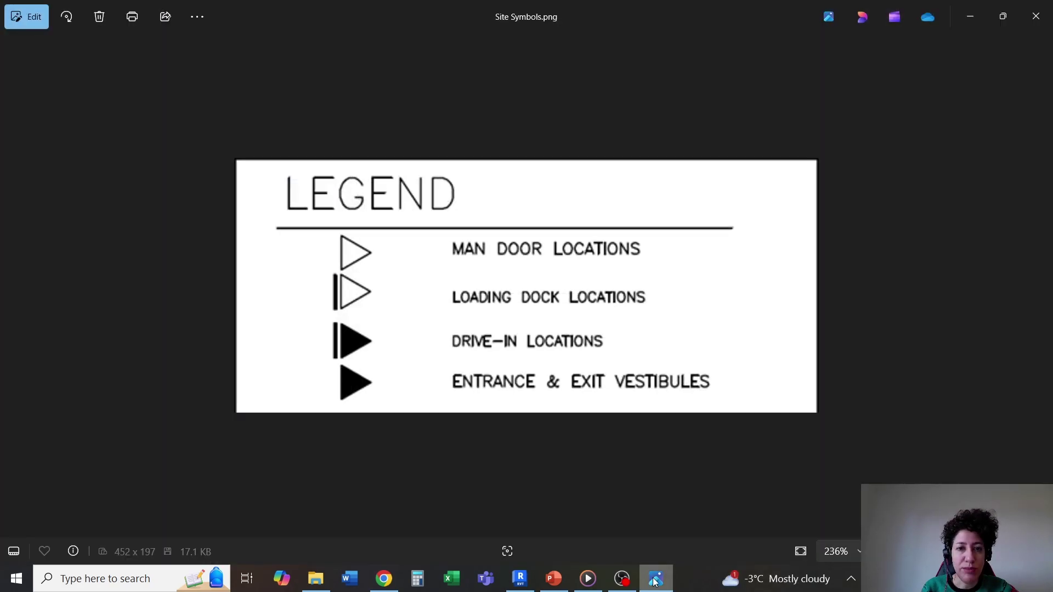
key(super+Down)
click(239, 362)
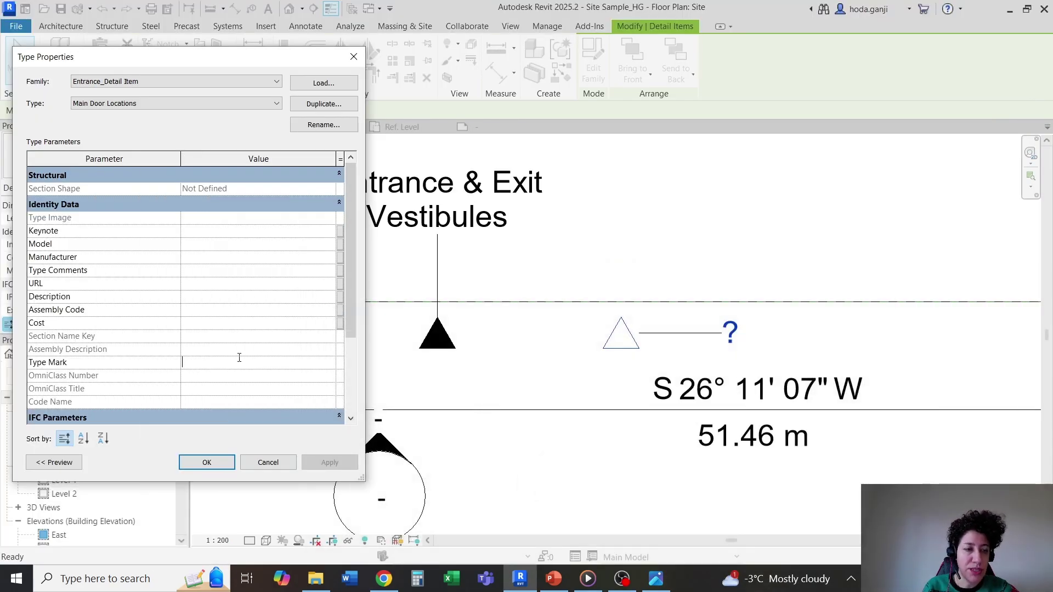
text(Main Door Locations)
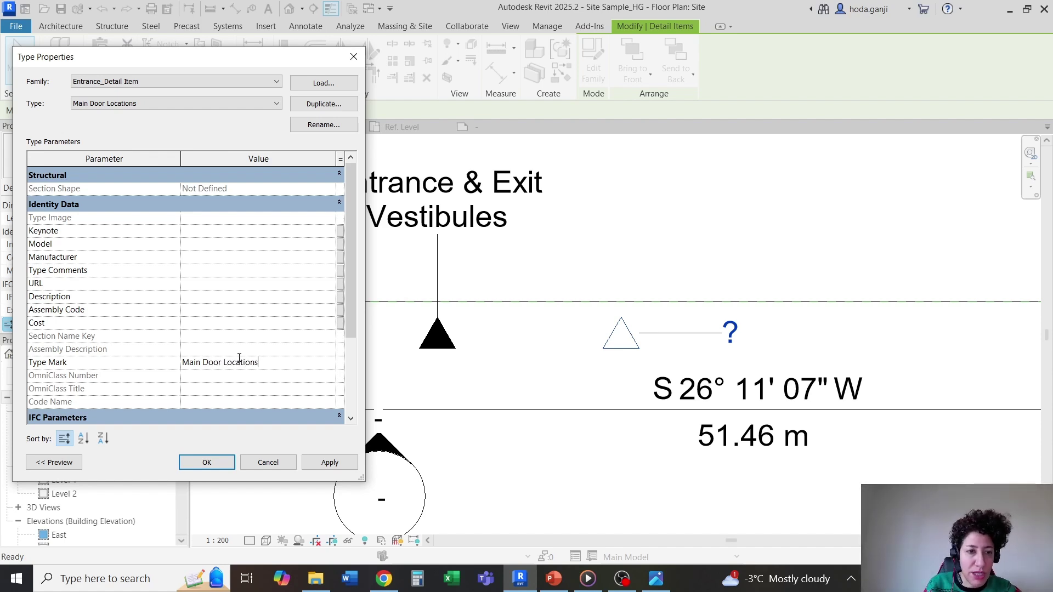
click(206, 462)
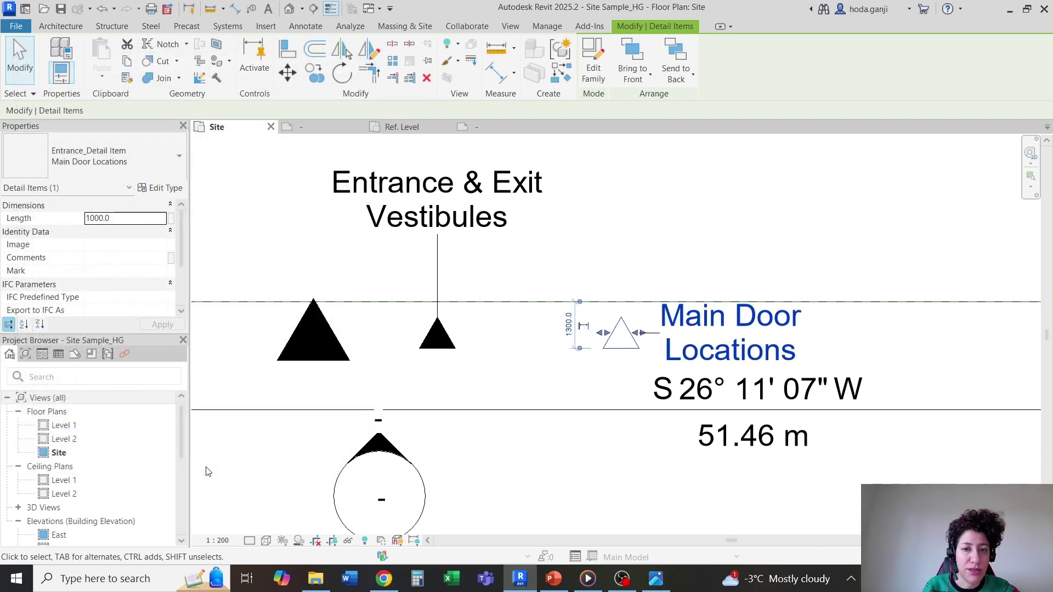
Move the Main Door Locations tag above its triangle and lower the Entrance & Exit Vestibules tag to the same height.
click(680, 252)
click(722, 330)
drag(732, 364, 621, 277)
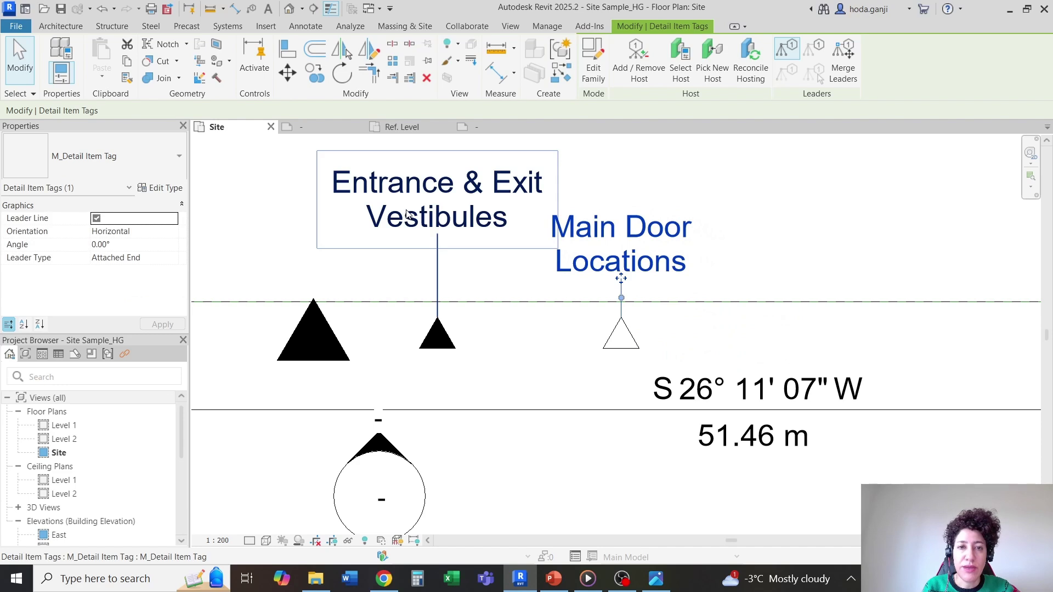
click(441, 242)
drag(444, 236, 438, 279)
click(530, 360)
click(442, 241)
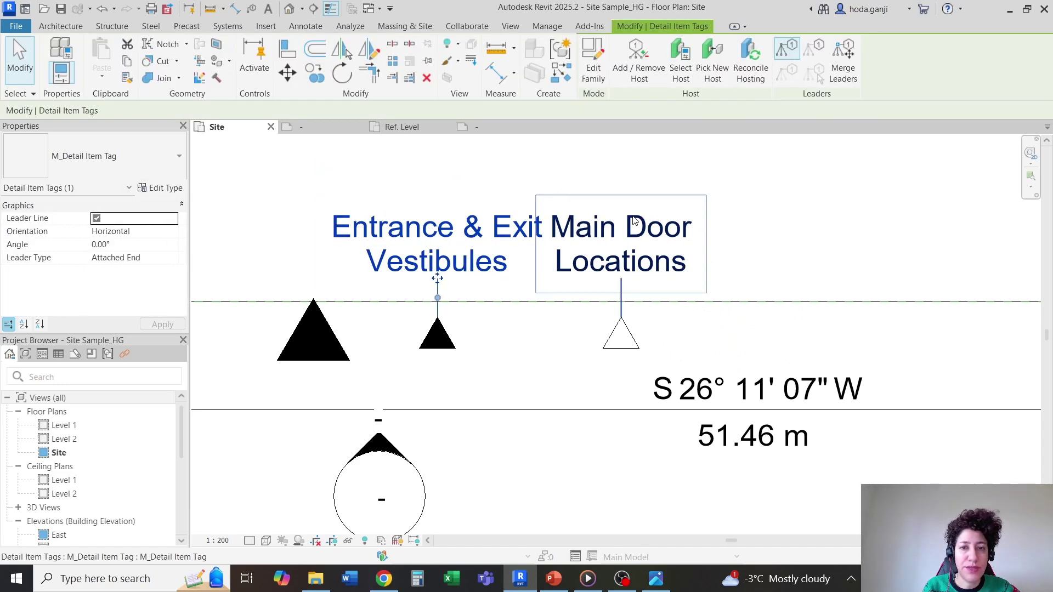
Turn off the leader line of the Main Door Locations tag.
click(603, 233)
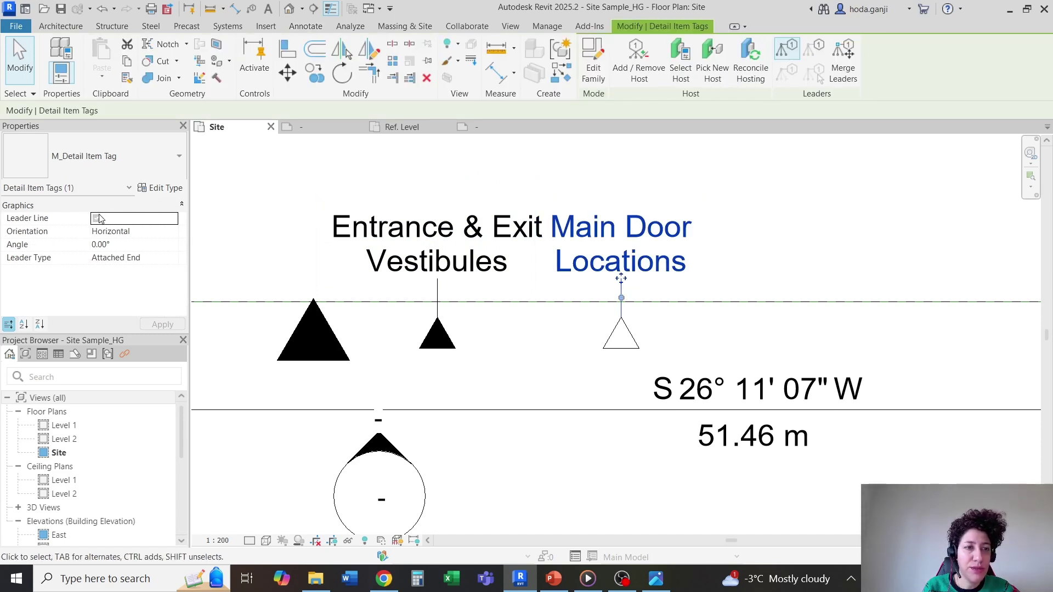
click(510, 337)
click(598, 258)
click(98, 218)
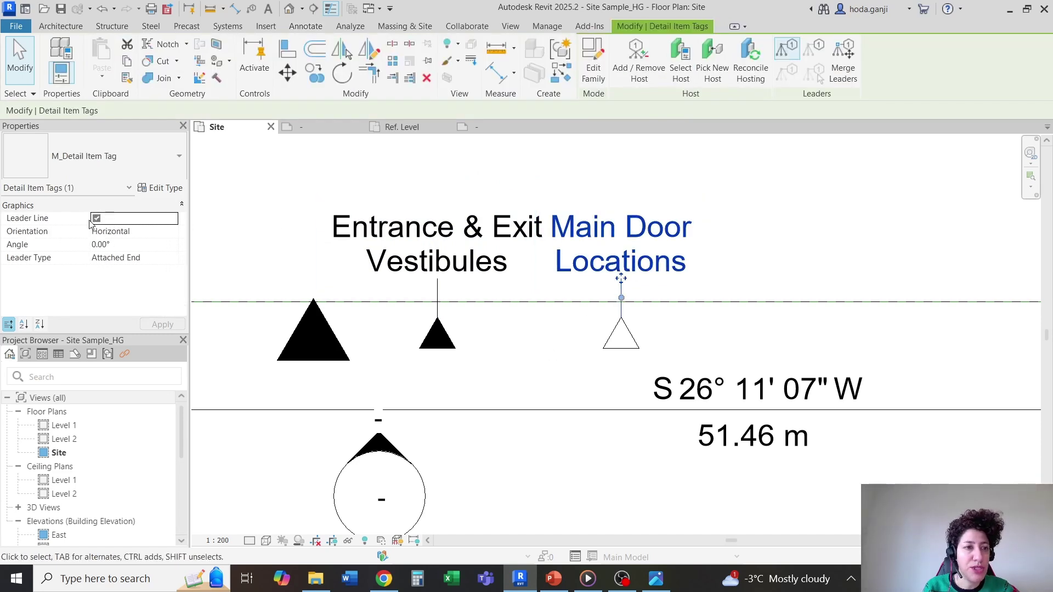
click(97, 218)
click(583, 377)
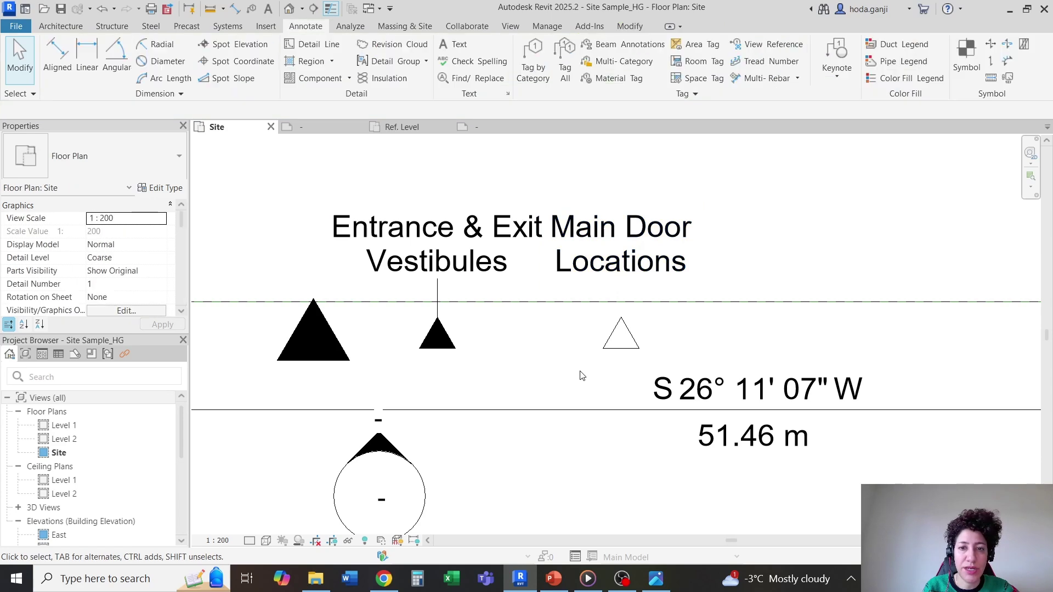
Turn the Main Door Locations tag's leader line back on and shift the triangle with its tag away from the Entrance tag.
click(598, 258)
click(99, 219)
click(820, 271)
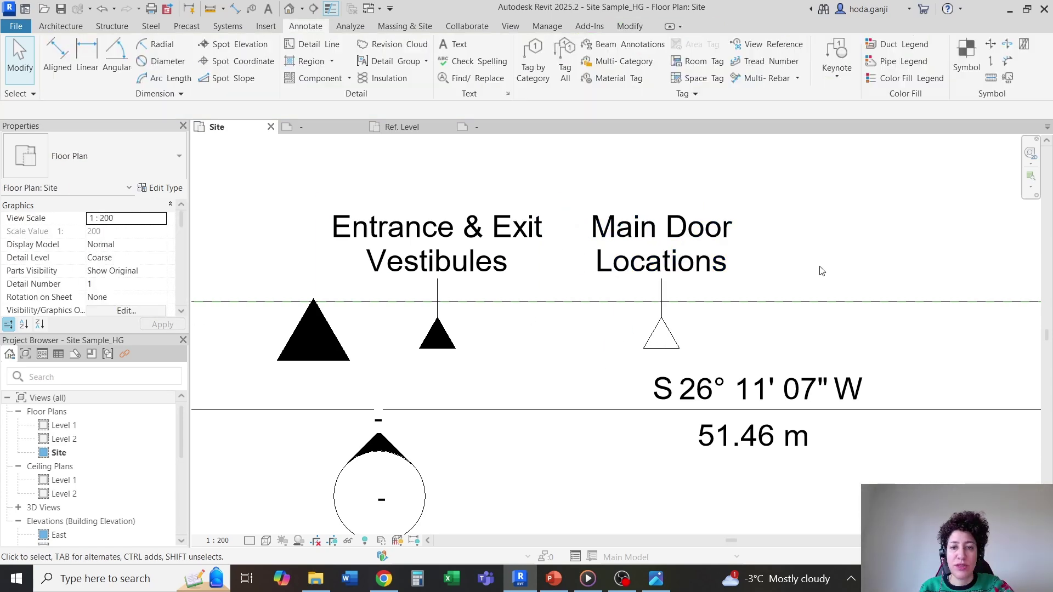
click(328, 330)
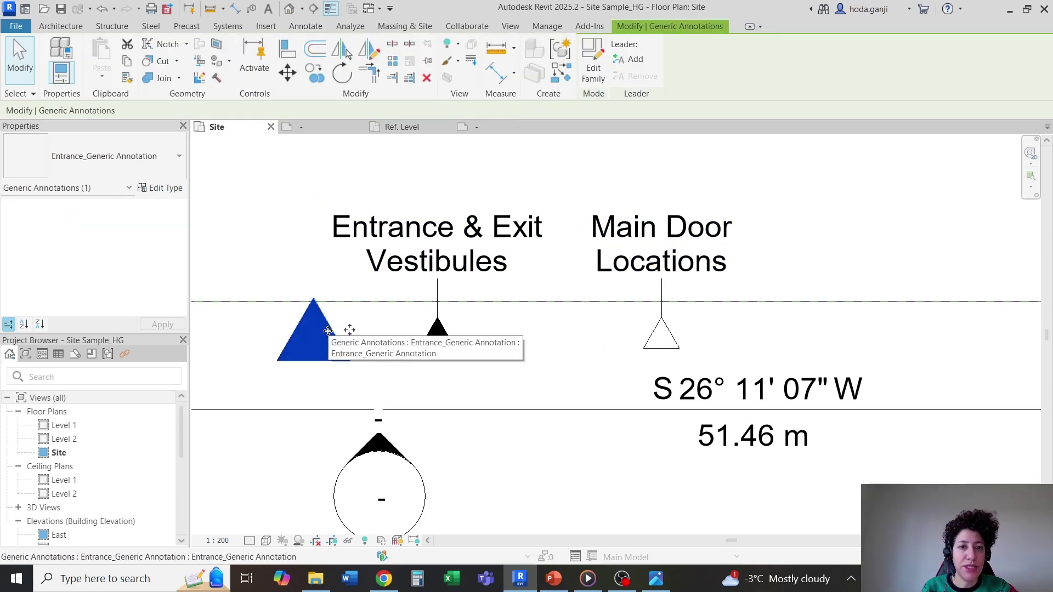
key(Escape)
scroll(756, 442, up, 2)
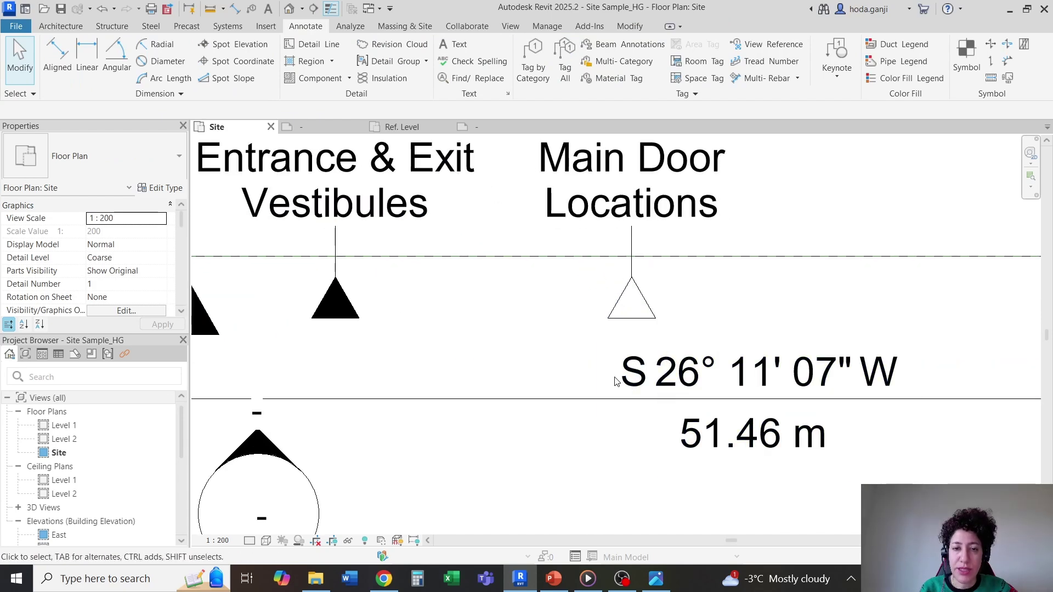
Create a new type named Loading Dock Locations in the Entrance_Detail Item family, following the legend in Site Symbols.png.
click(656, 578)
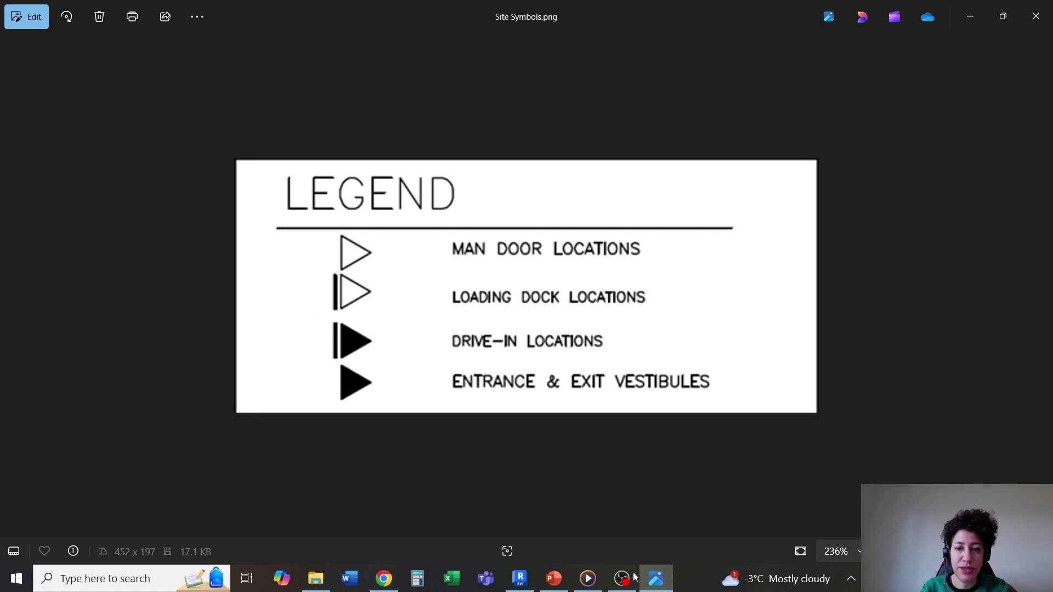
click(656, 578)
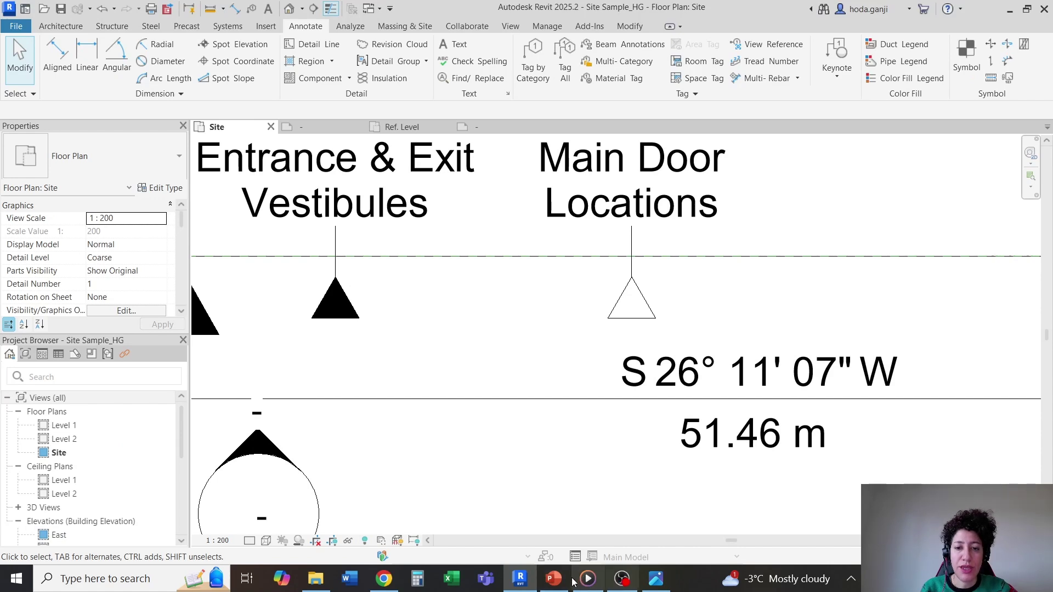
click(416, 134)
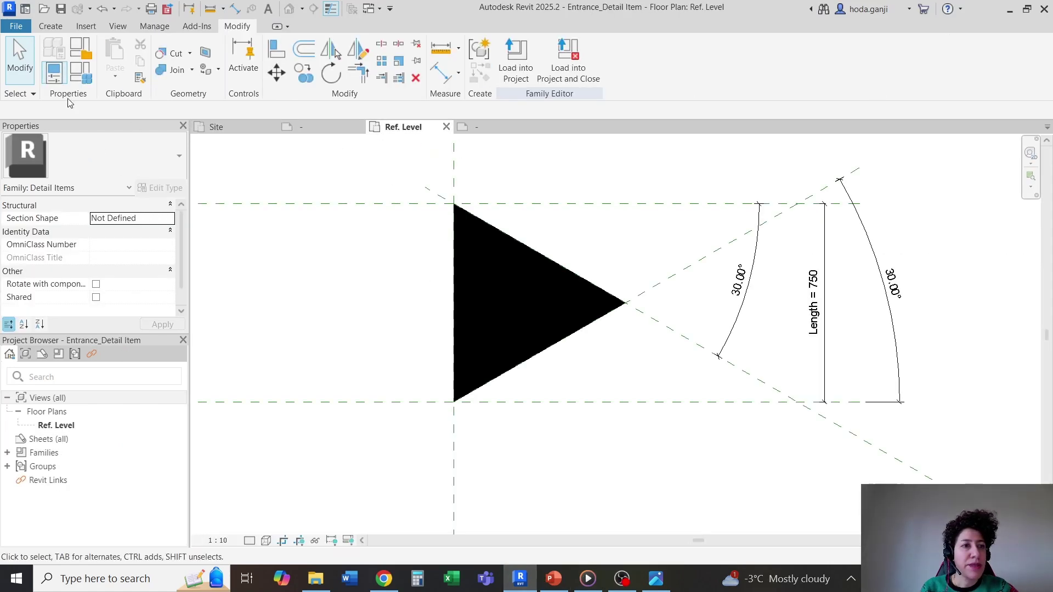
click(81, 72)
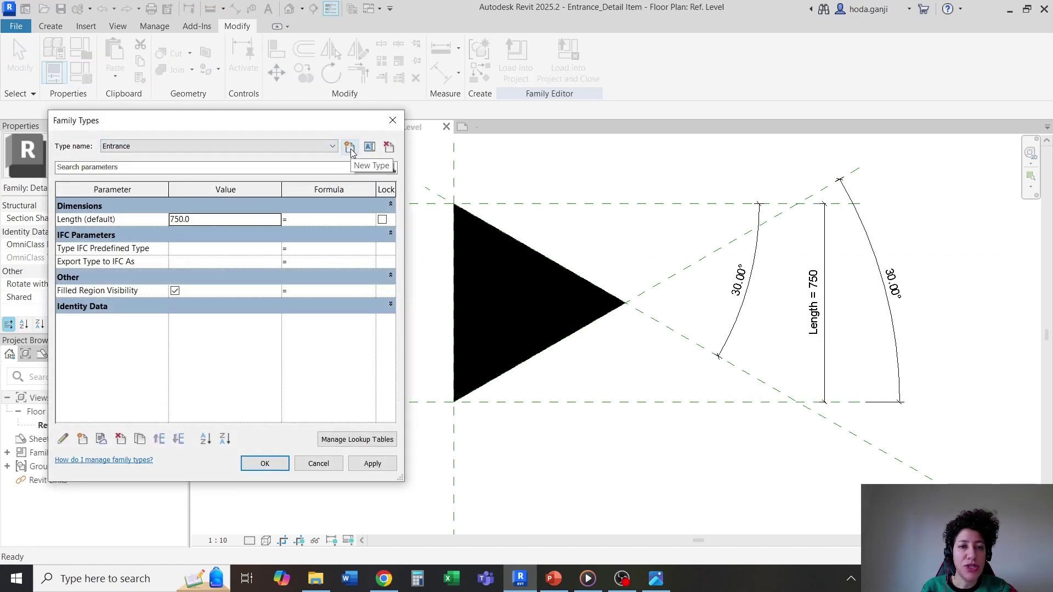
click(350, 147)
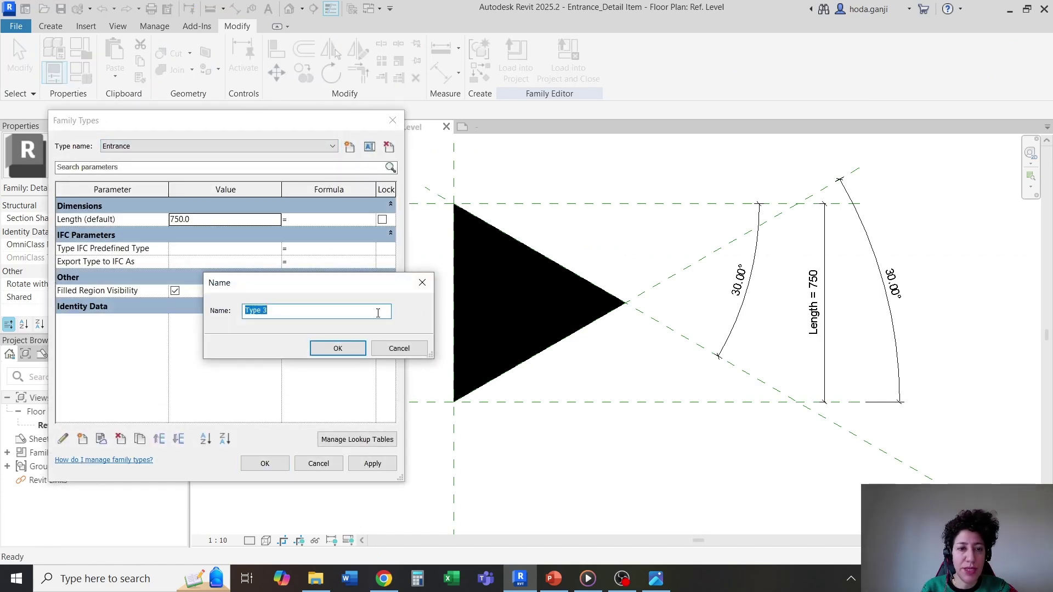
click(655, 583)
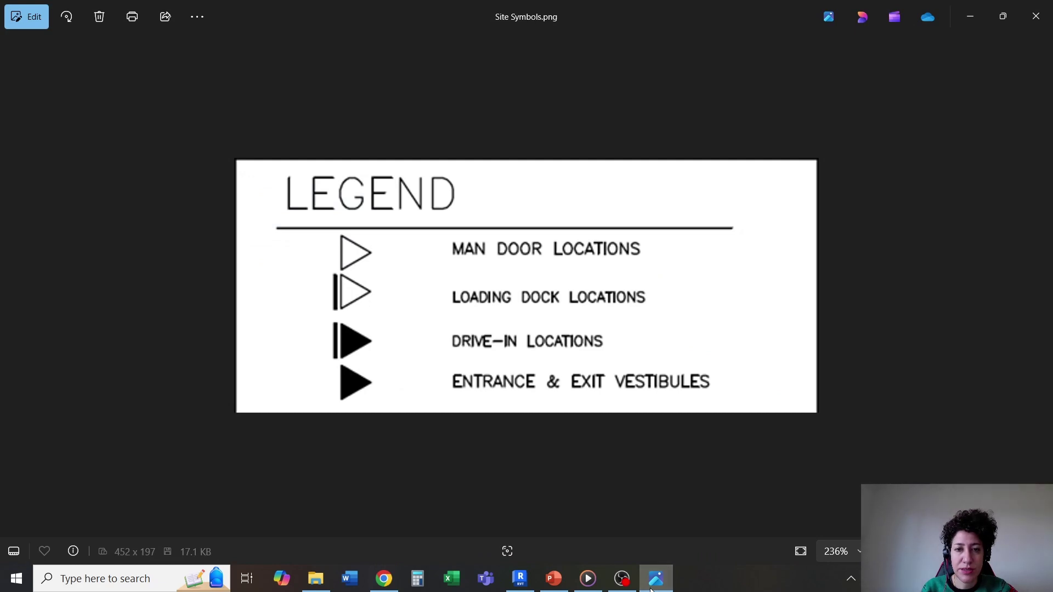
click(654, 583)
text(Loading Dock Locations)
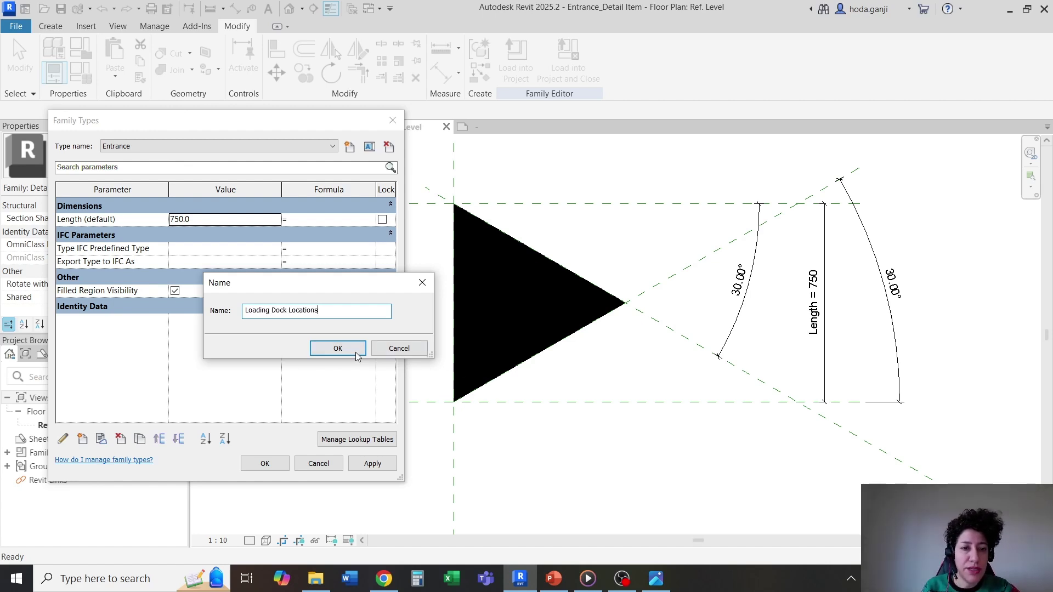
click(338, 349)
click(266, 464)
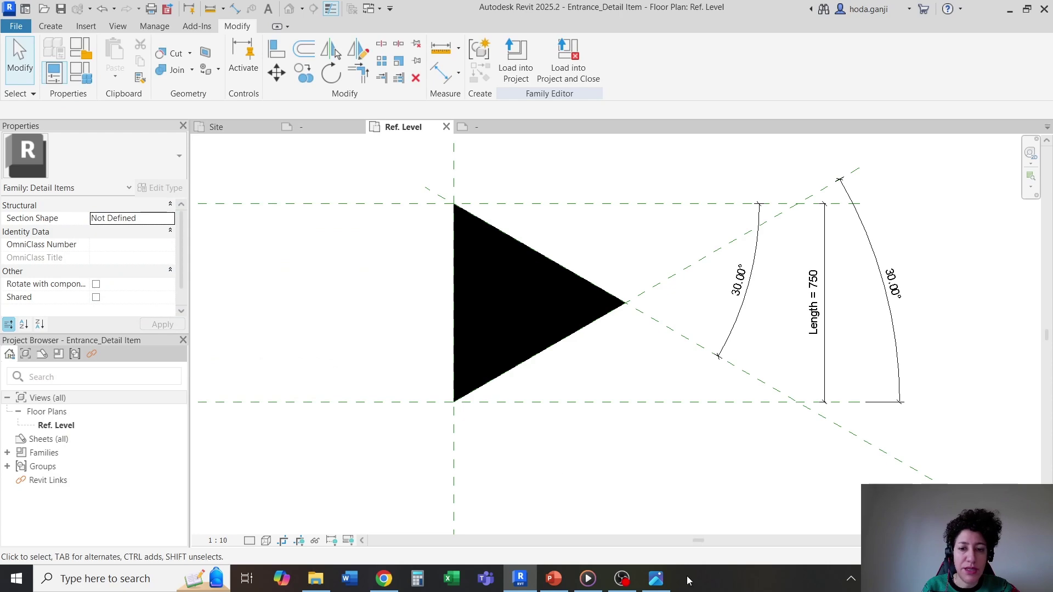
Compare the loading dock symbol with the legend and turn off Filled Region Visibility for the Loading Dock Locations type.
click(656, 579)
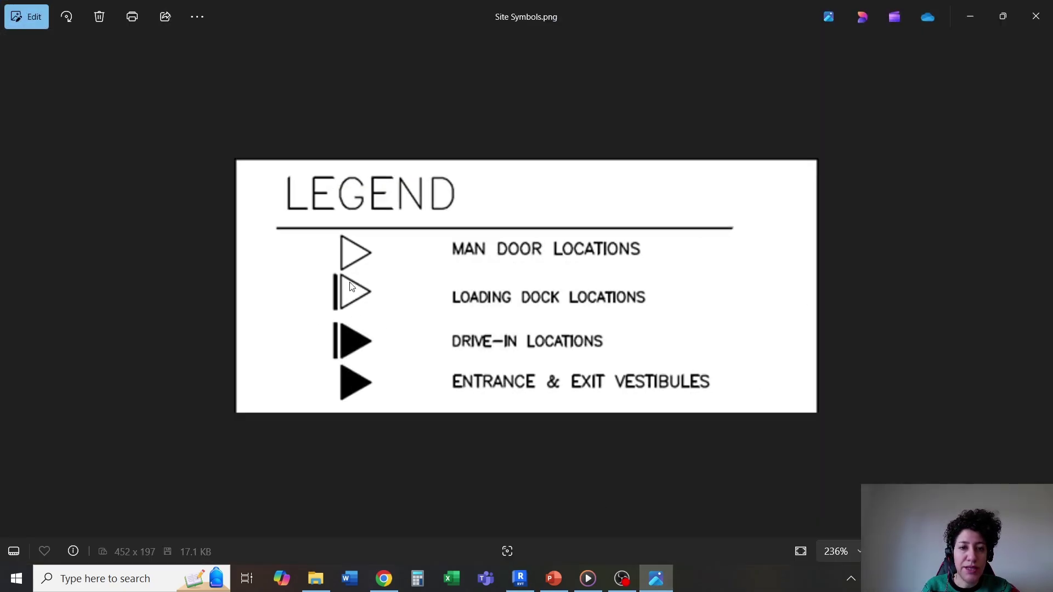
click(653, 573)
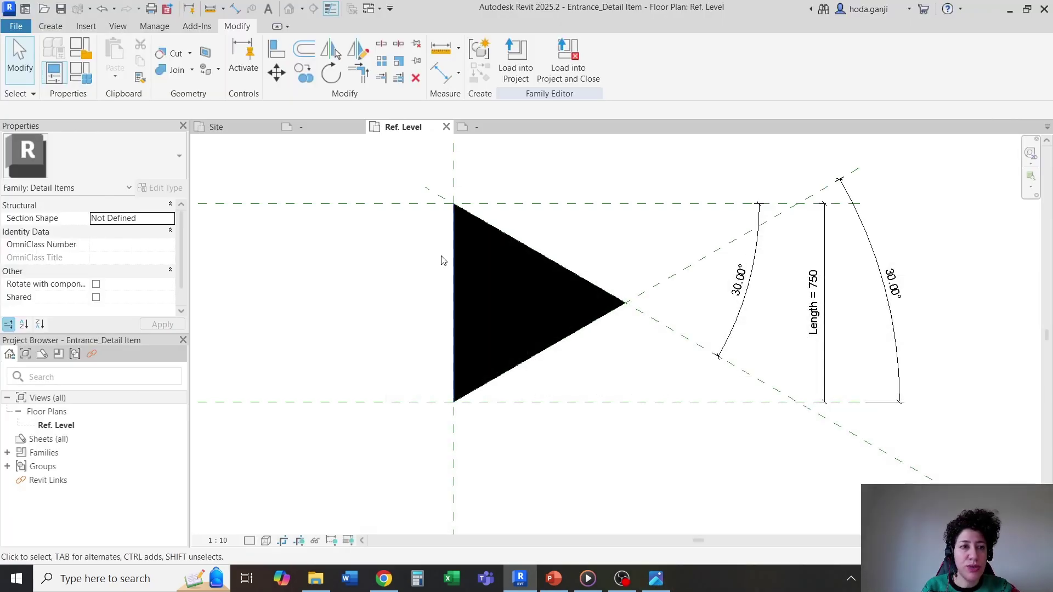
click(86, 68)
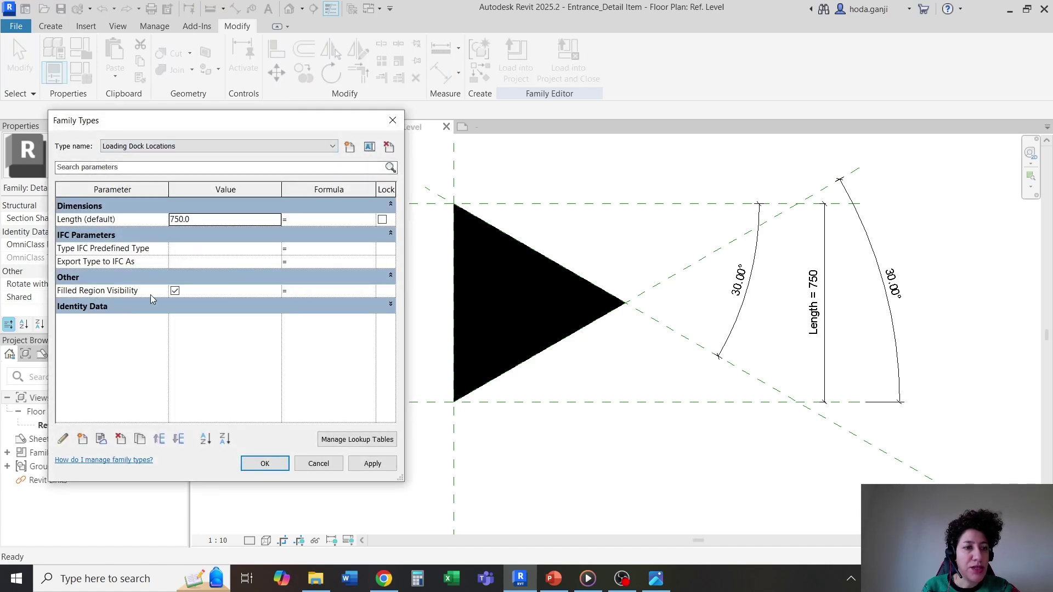
click(175, 291)
click(265, 463)
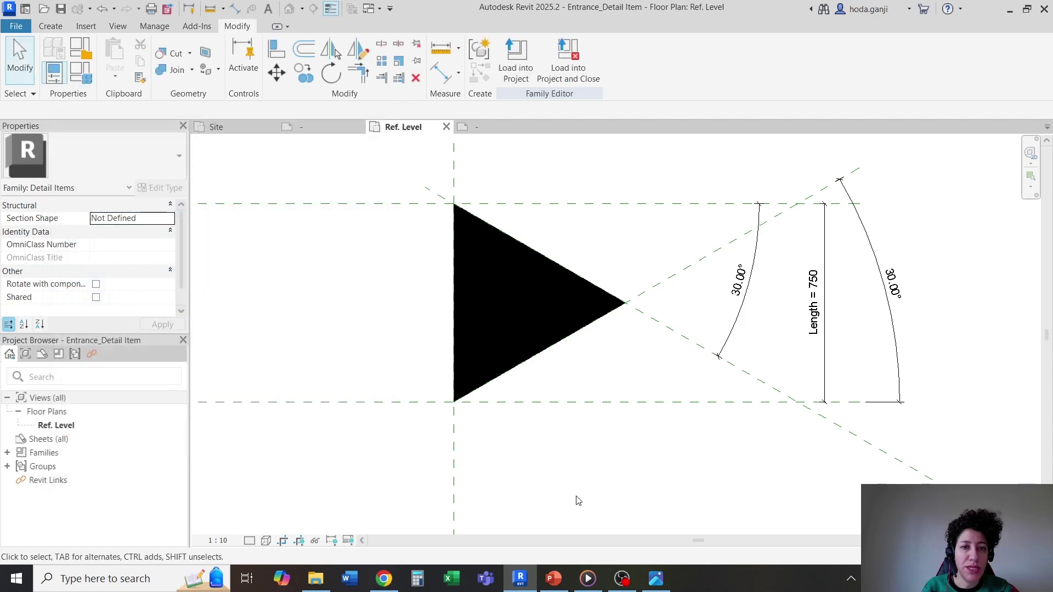
Draw a 750 mm Medium Lines line between the two horizontal reference planes, parallel to the triangle's vertical edge and about 160 mm outside it.
click(51, 26)
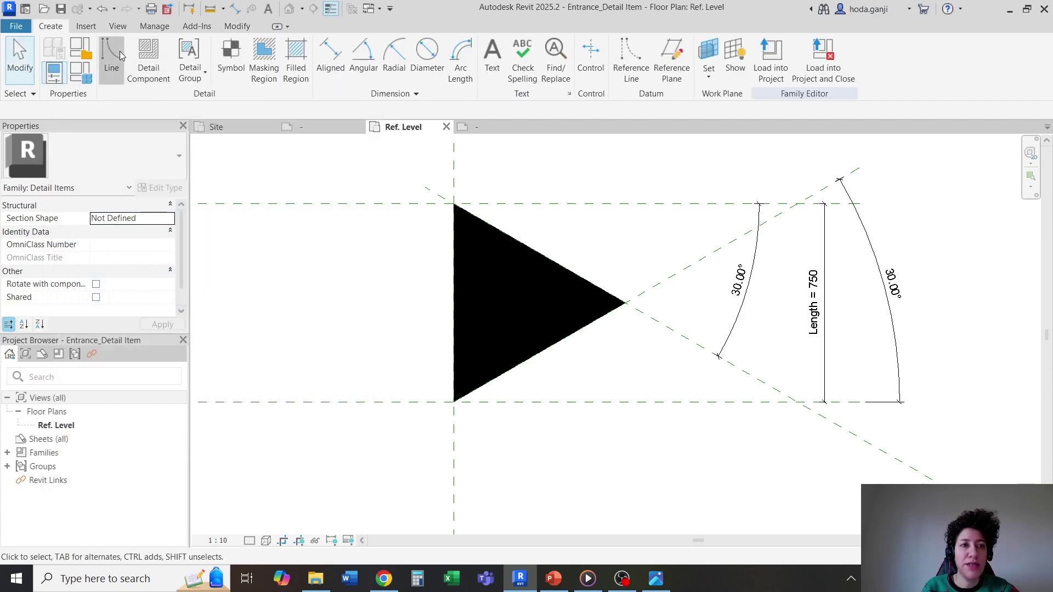
click(112, 57)
key(alt+Tab)
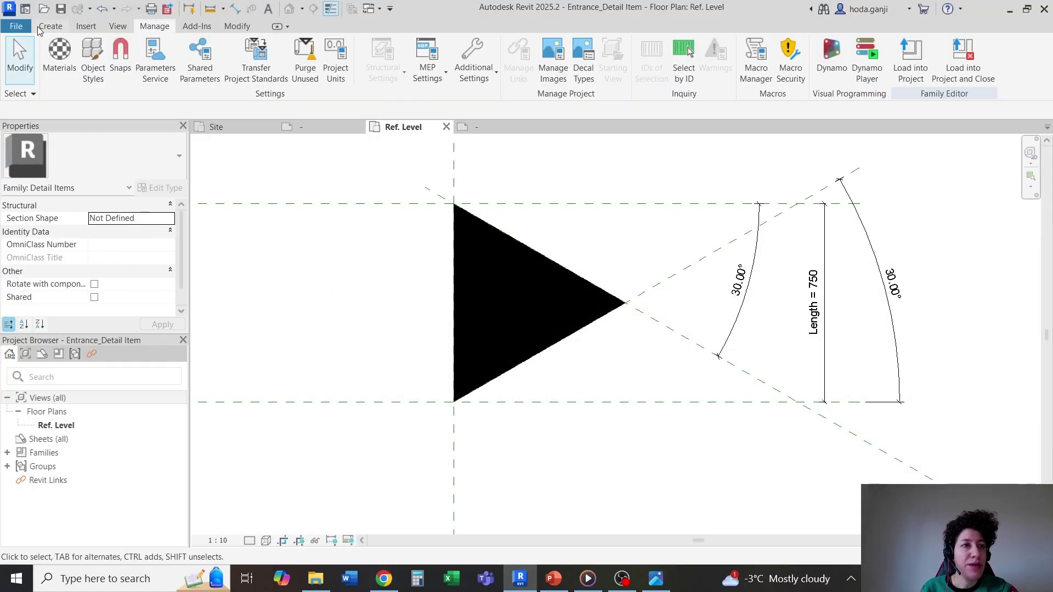
click(40, 27)
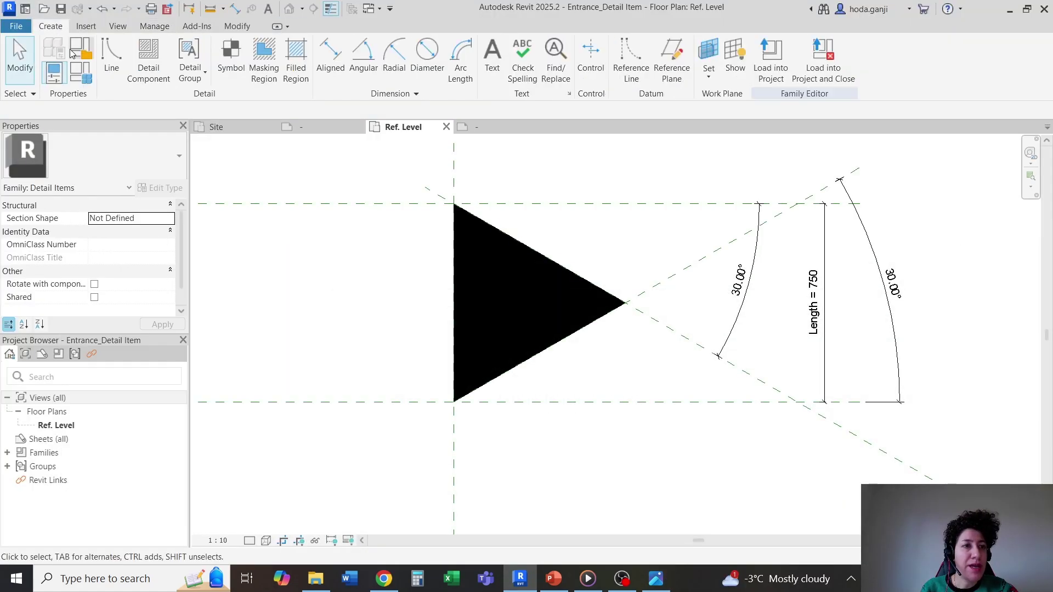
click(112, 58)
click(628, 68)
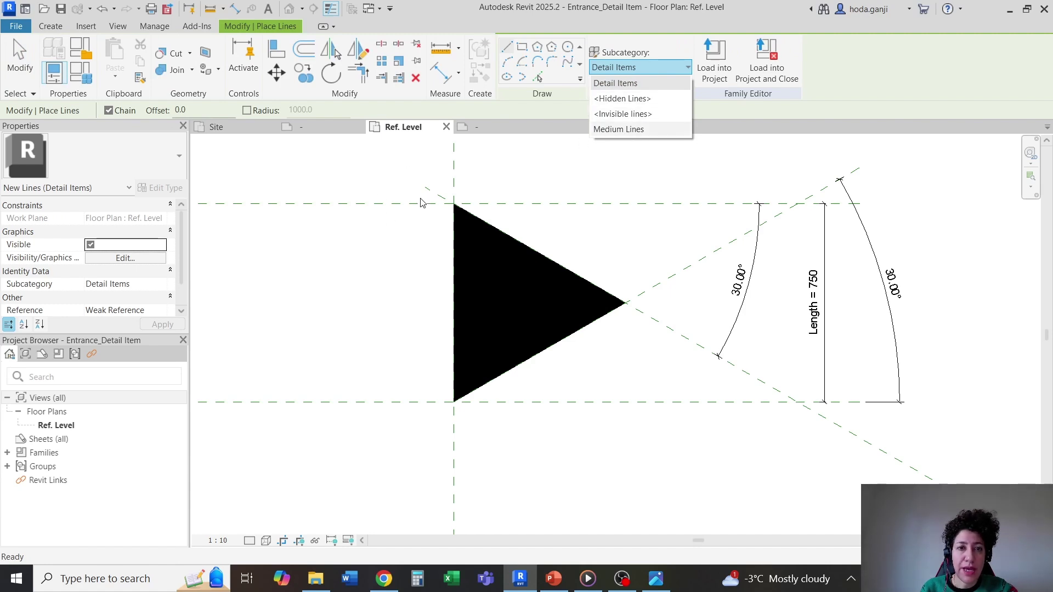
click(638, 130)
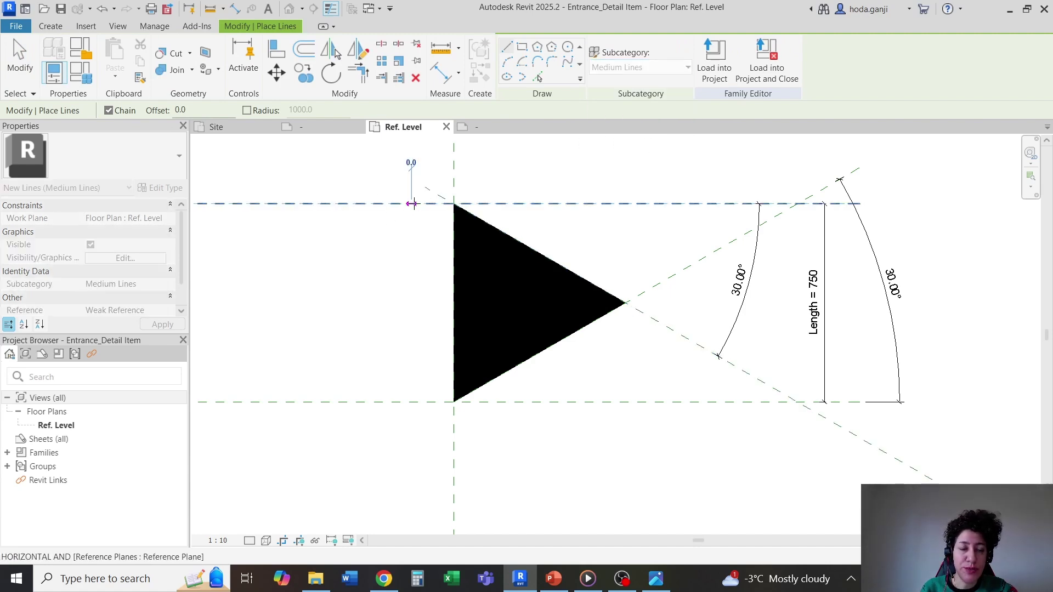
click(412, 204)
click(412, 402)
key(Escape)
key(Escape)
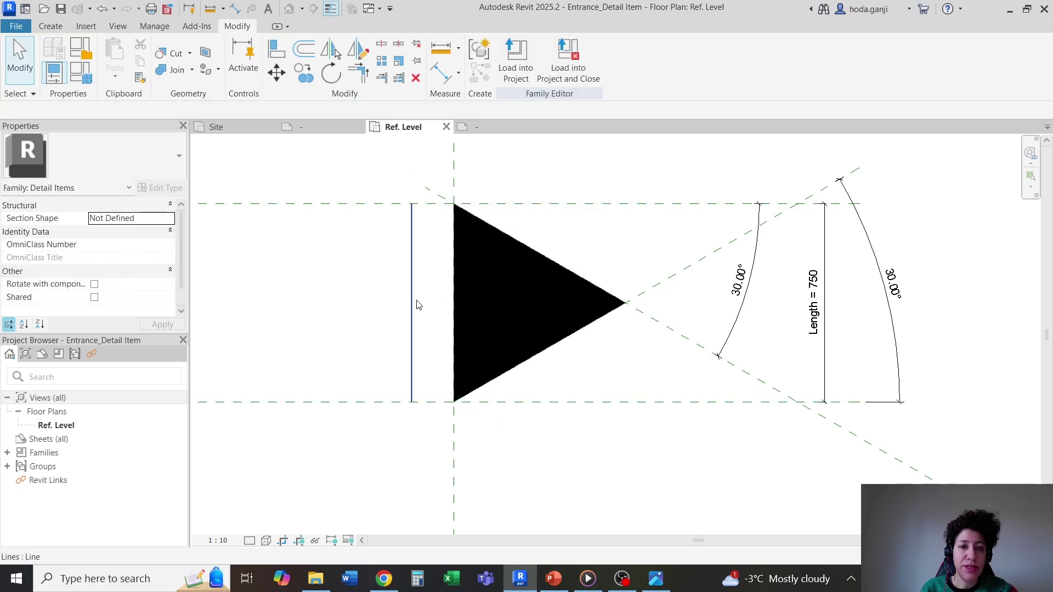
Create a Detail Items subcategory named Heavy Lines with a projection line weight of 5.
click(154, 26)
click(93, 58)
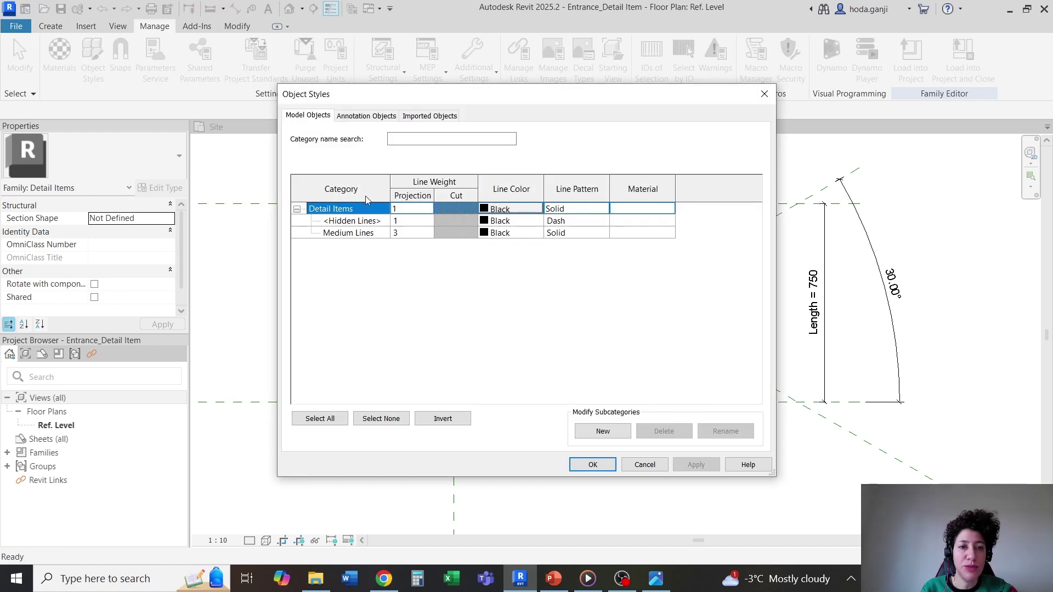
click(603, 431)
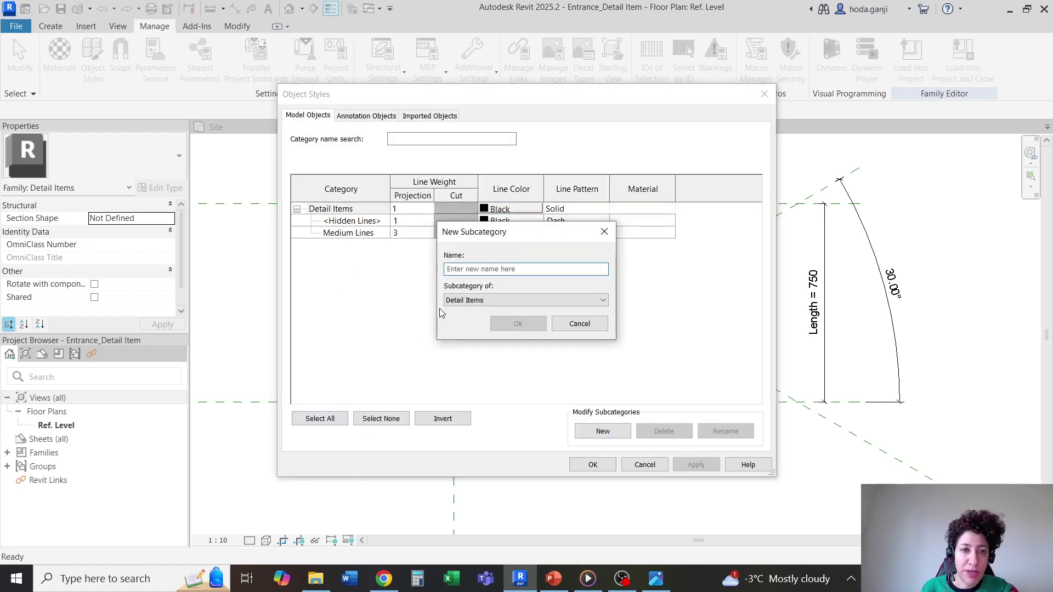
text(Heavy Lines)
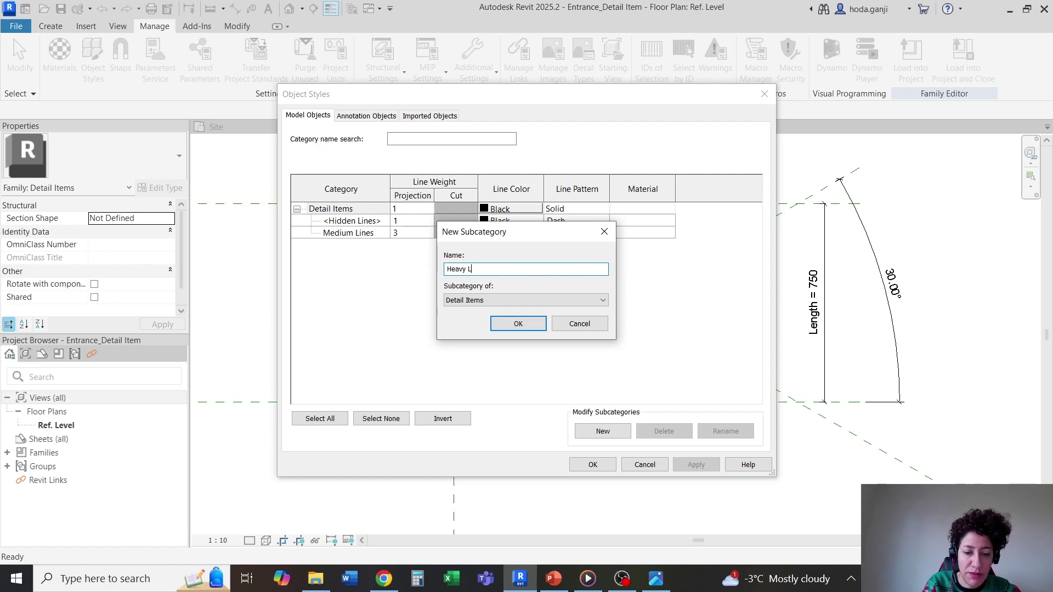
click(517, 323)
click(401, 234)
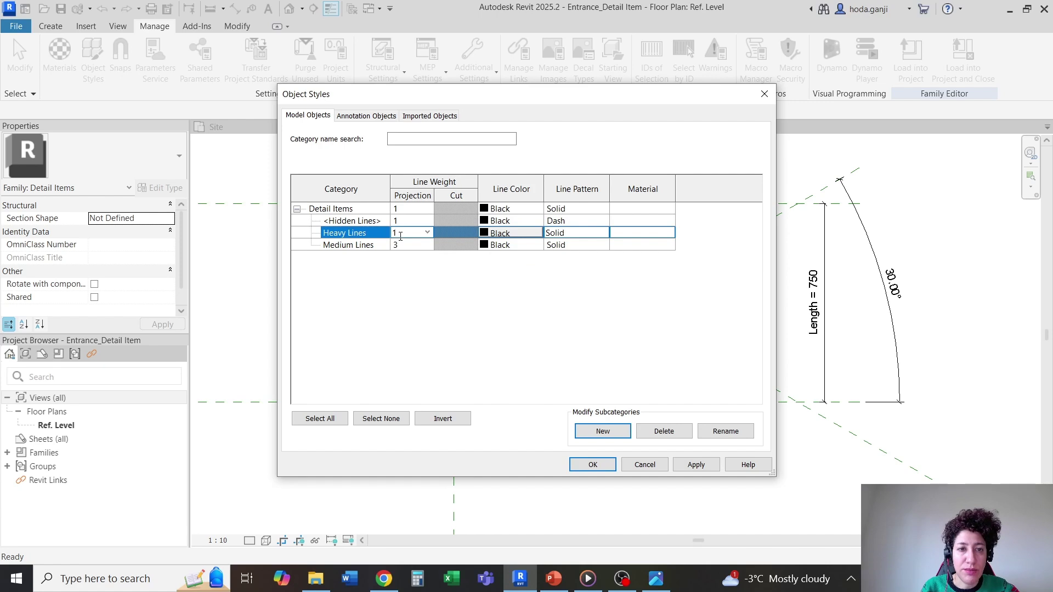
text(5)
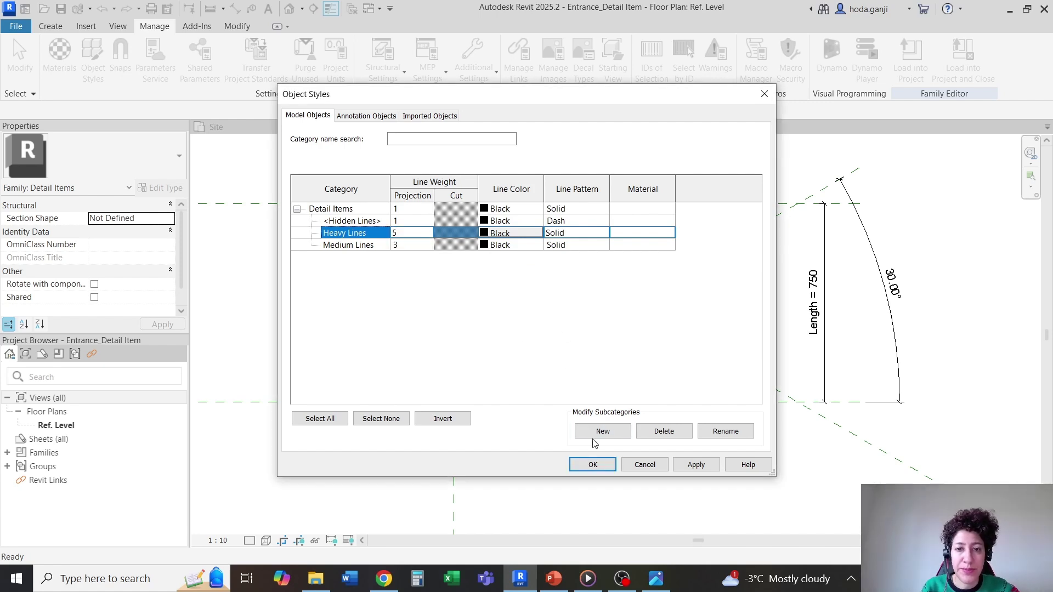
click(592, 464)
Change the subcategory of the vertical line beside the triangle to Heavy Lines.
click(411, 269)
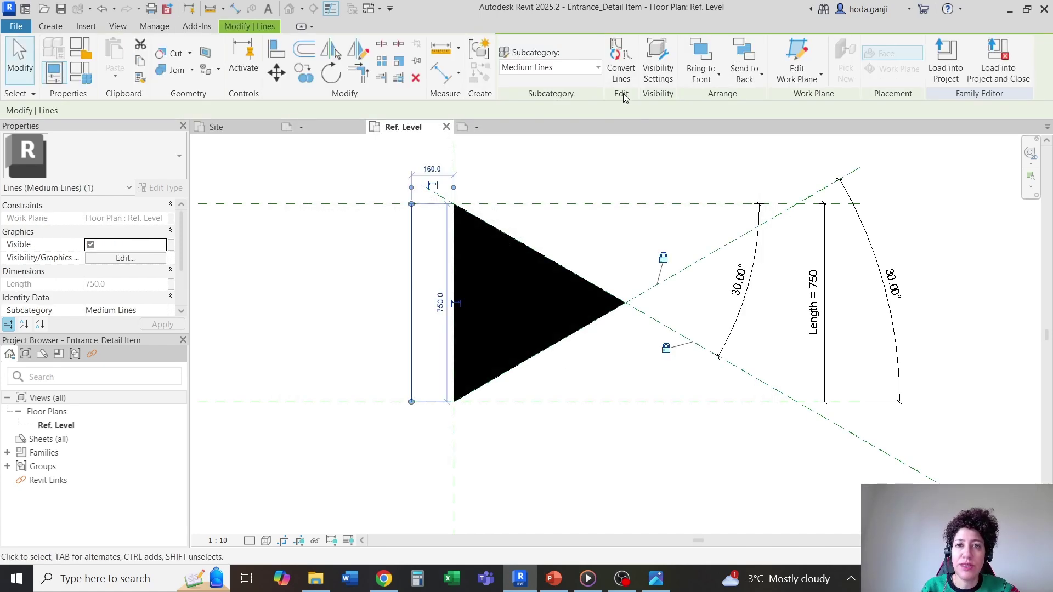
click(586, 67)
click(564, 128)
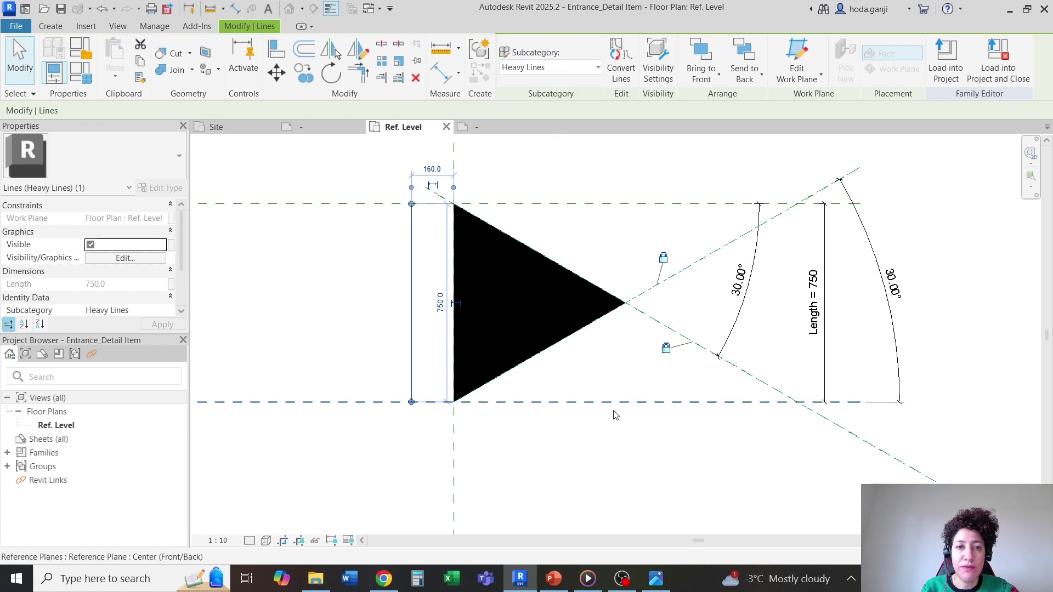
click(609, 447)
click(536, 403)
key(Escape)
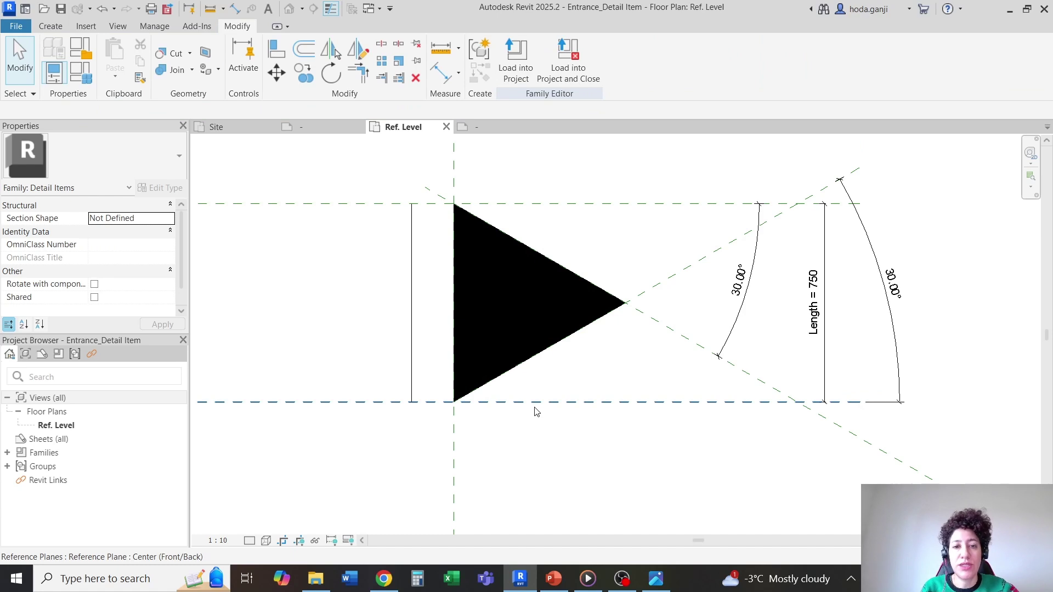
Associate the vertical line's Visible property with a new type parameter named Loading Dock Line.
click(412, 295)
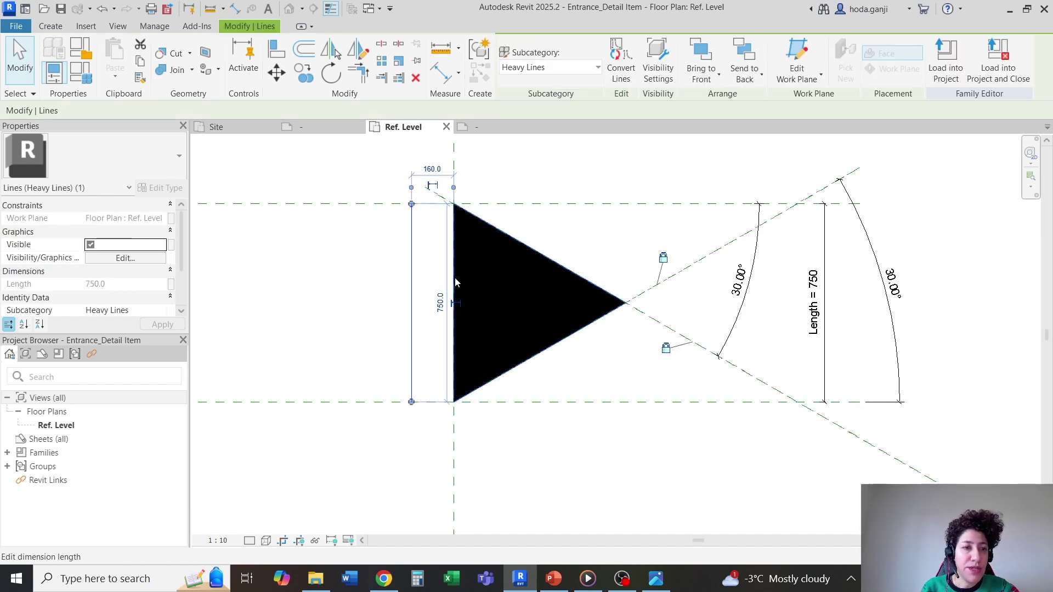
click(172, 245)
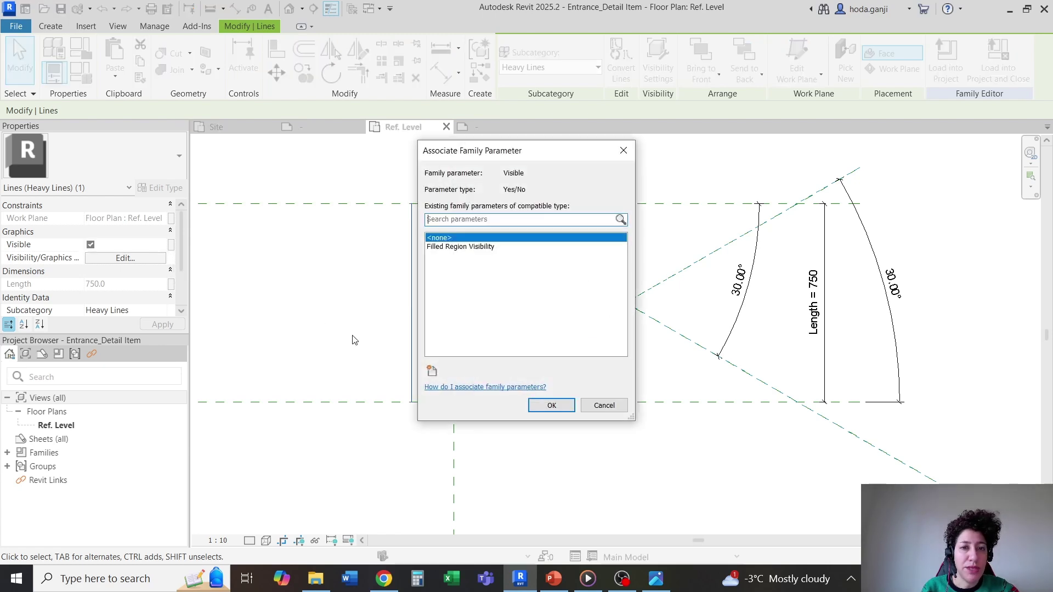
drag(495, 149, 257, 170)
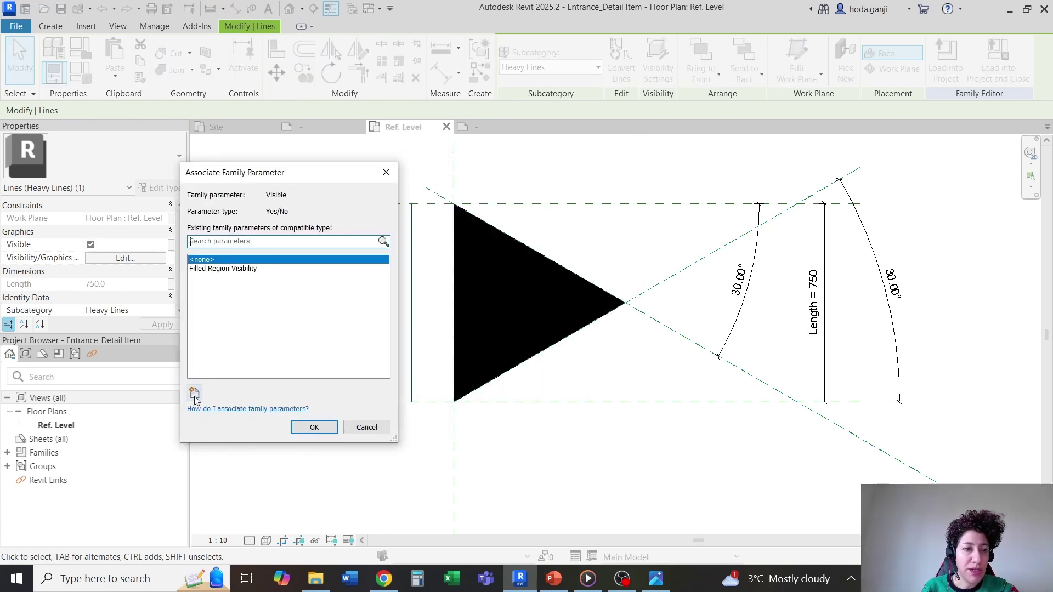
click(195, 394)
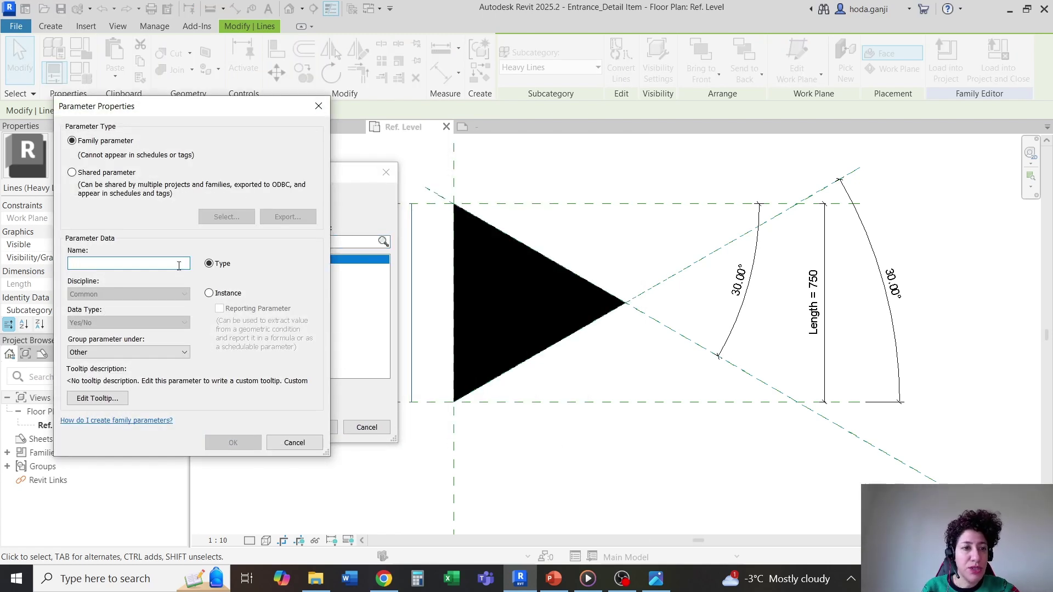
text(Loading Dock Line)
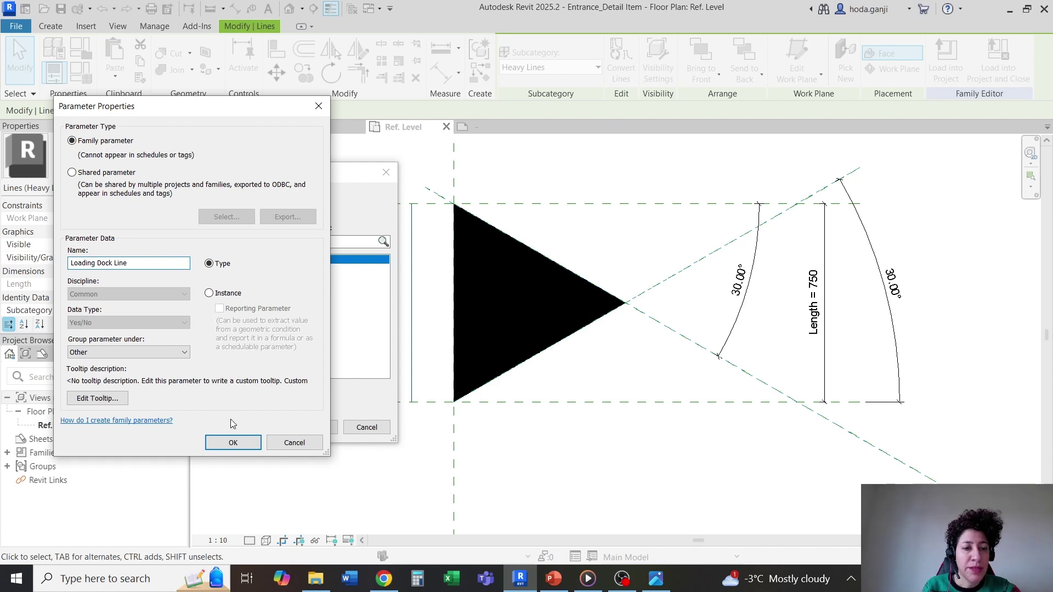
click(233, 443)
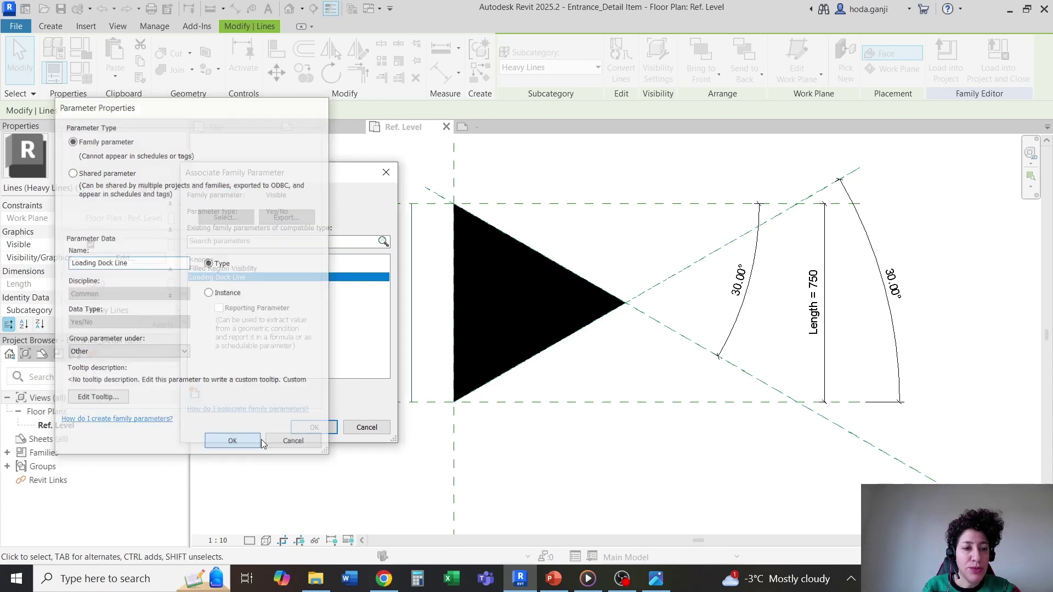
click(303, 427)
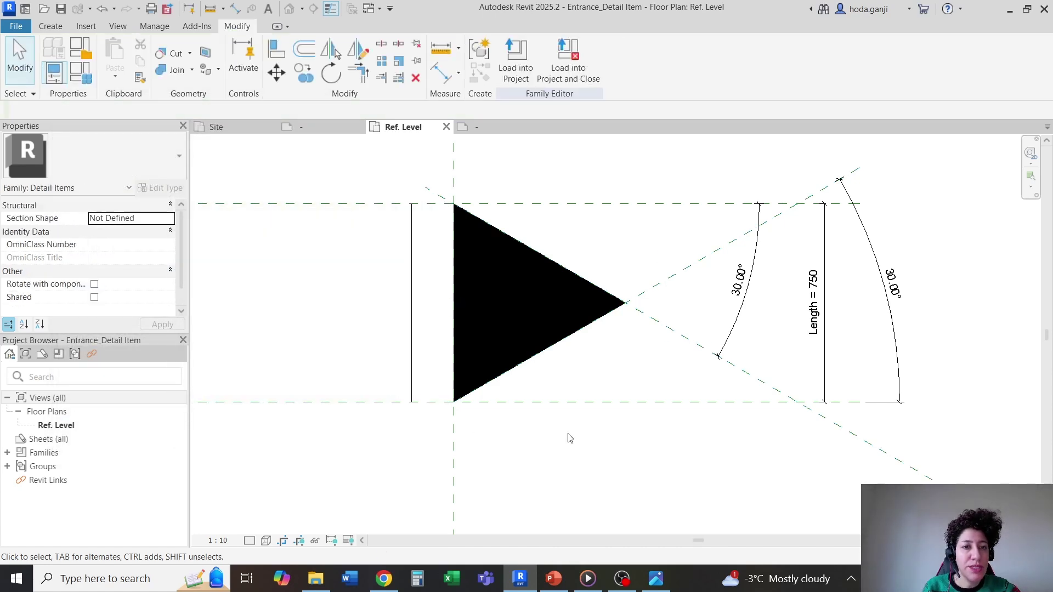
Turn off Loading Dock Line for the Entrance and Main Door Locations family types.
click(71, 61)
key(Escape)
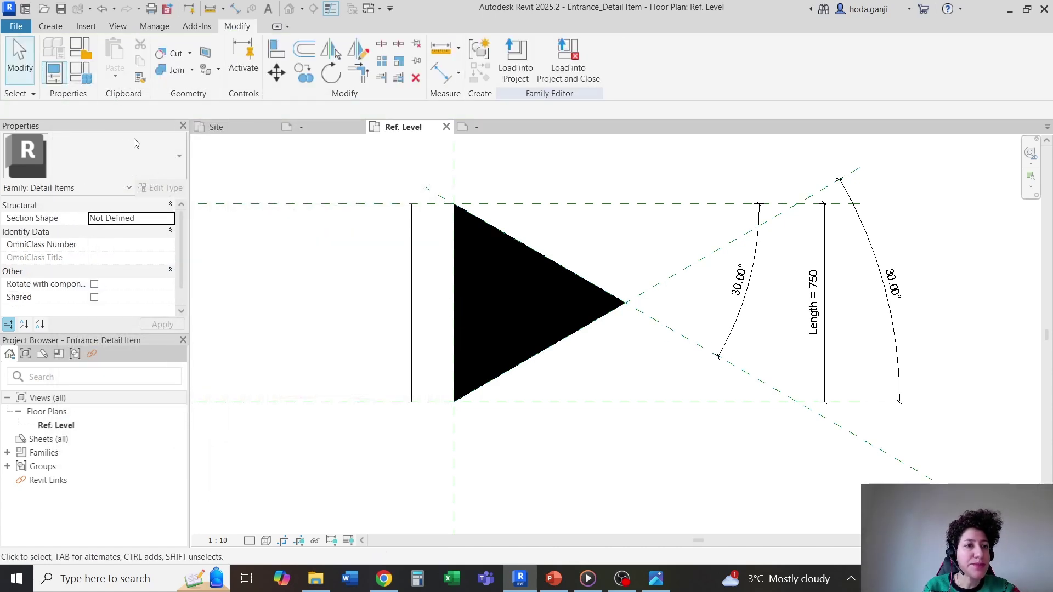
click(81, 72)
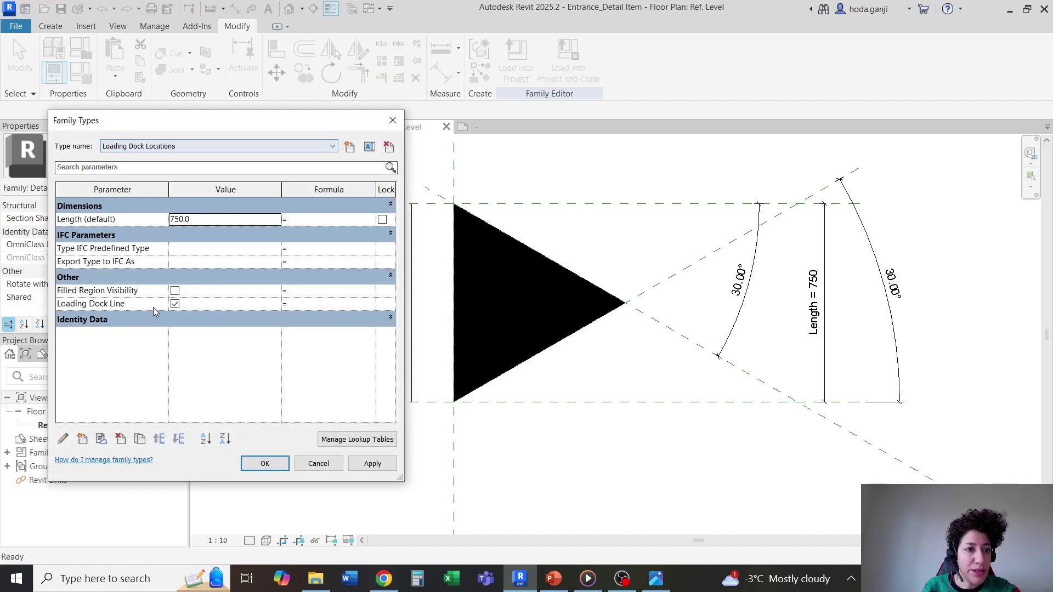
click(233, 146)
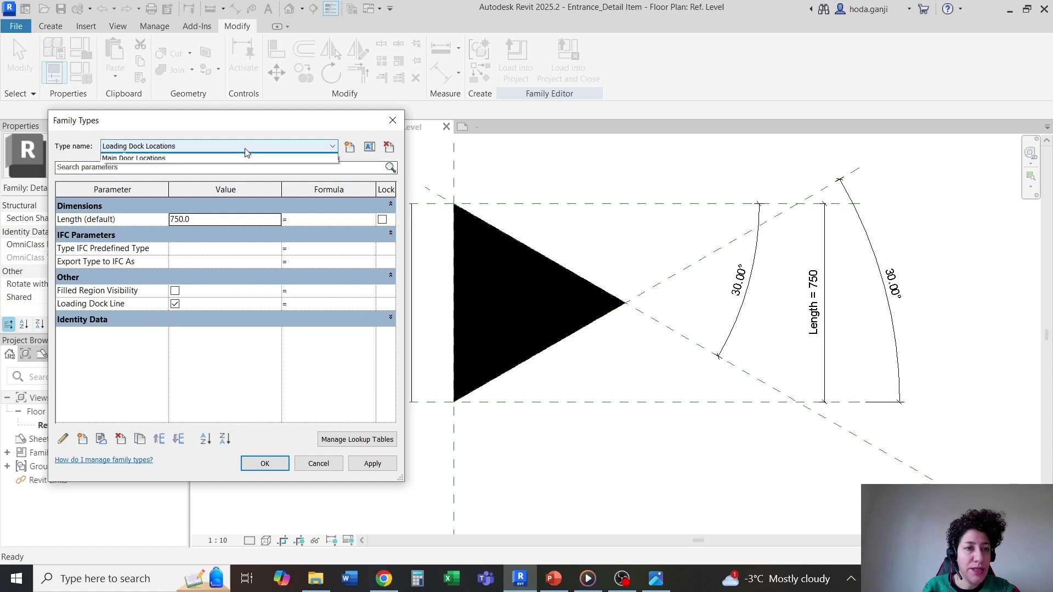
click(230, 165)
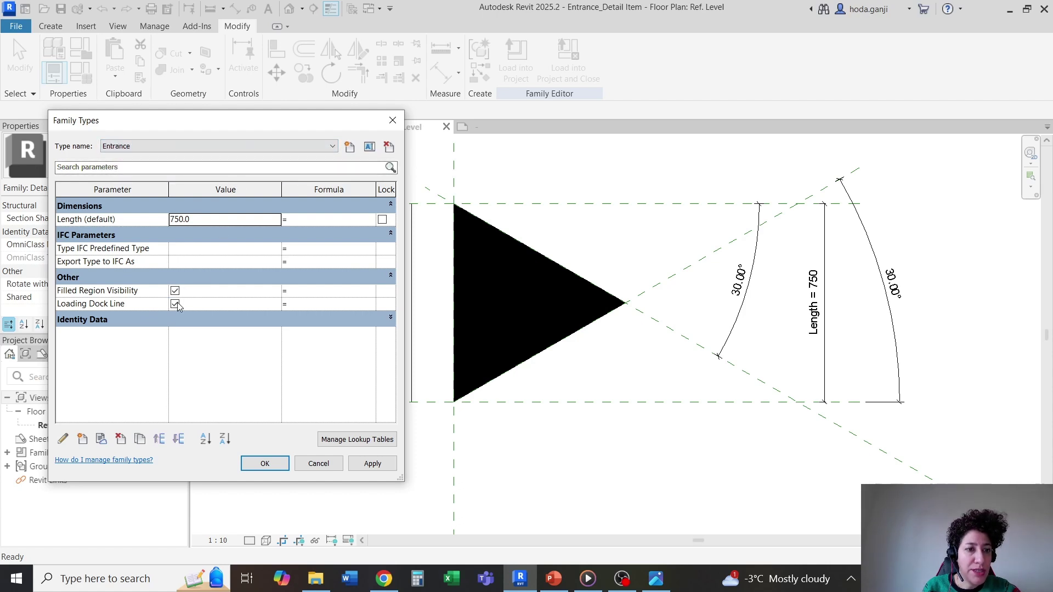
click(175, 303)
click(238, 147)
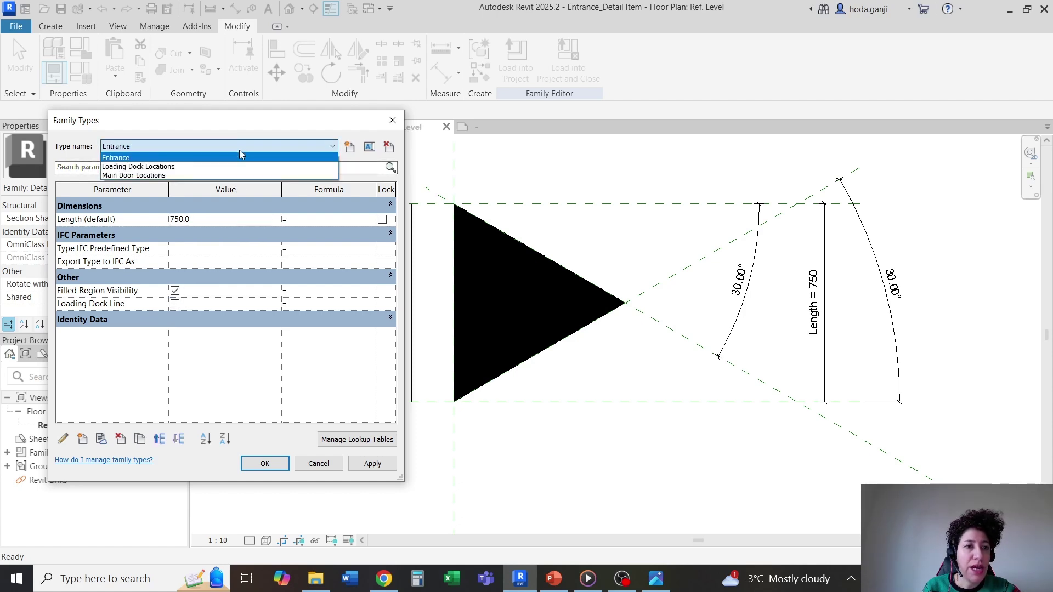
click(230, 175)
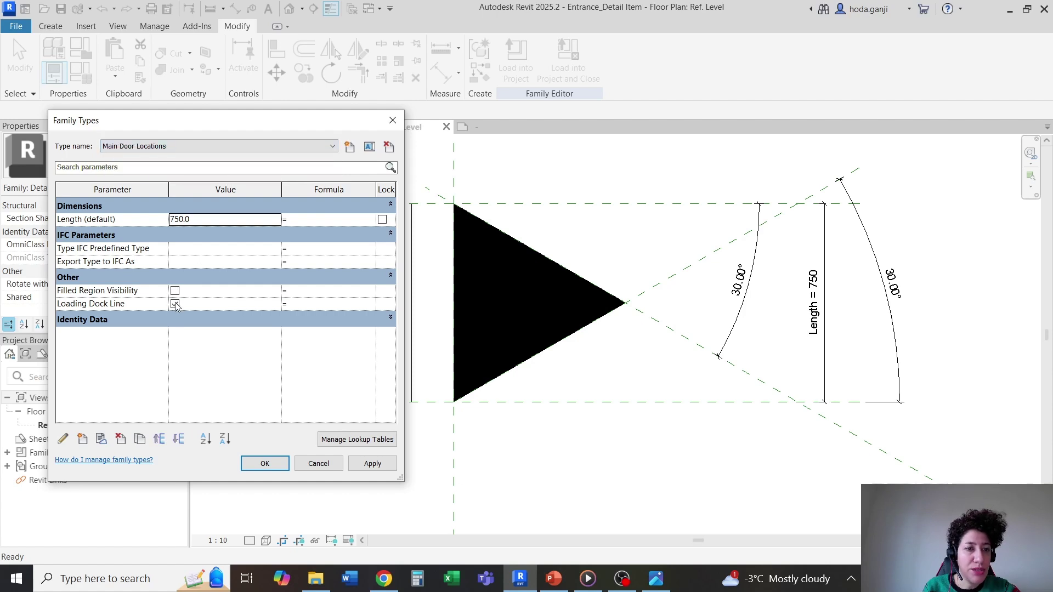
click(175, 303)
click(264, 463)
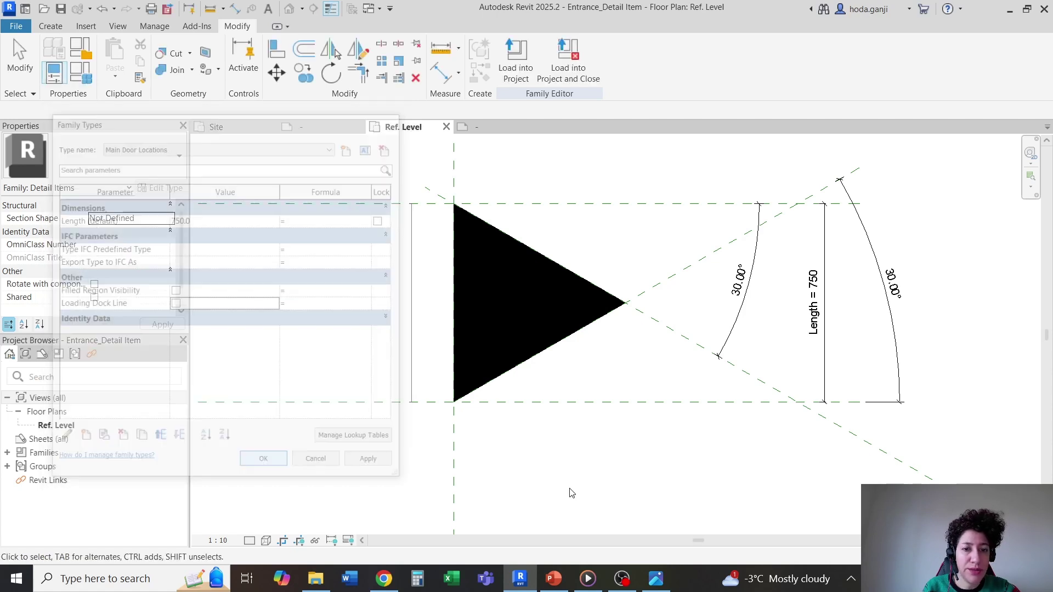
Load the updated Entrance_Detail Item family into the site project, overwriting the existing version.
click(516, 53)
click(492, 389)
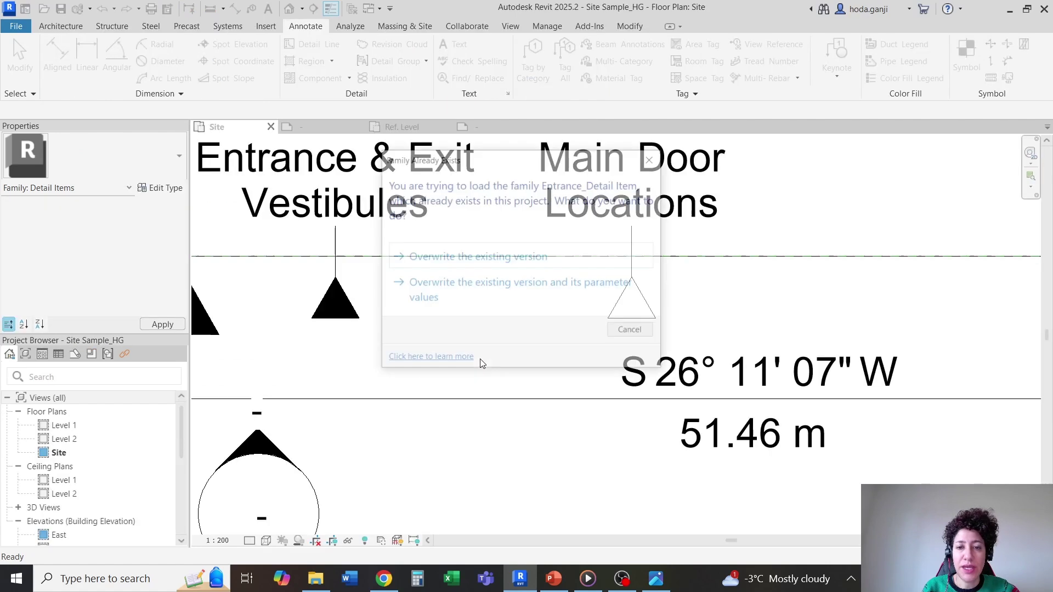
scroll(420, 330, down, 1)
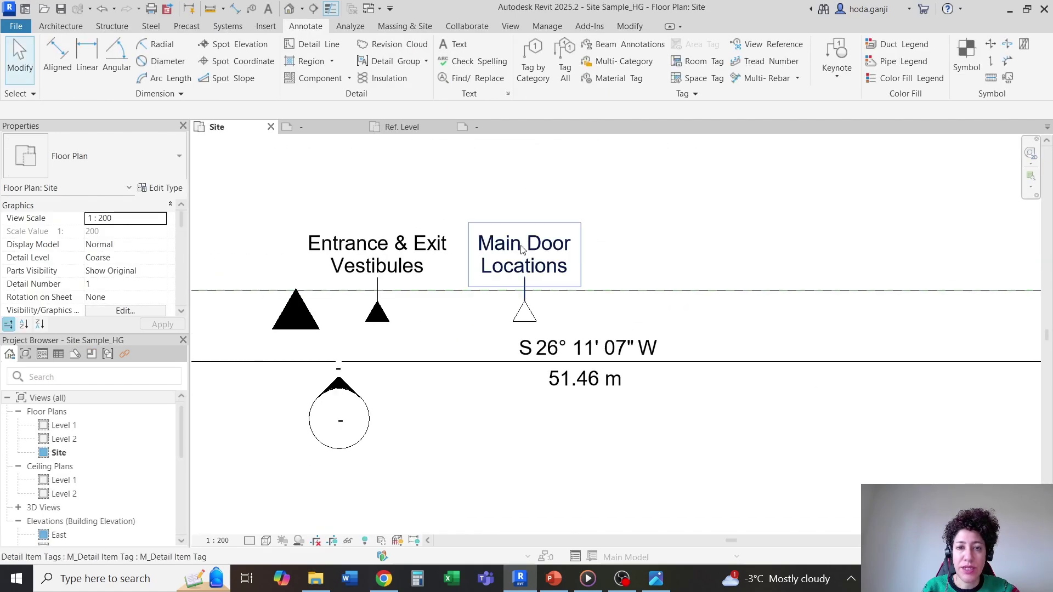
Copy the Main Door Locations triangle horizontally to an empty spot to its right in the site plan.
click(540, 311)
click(539, 310)
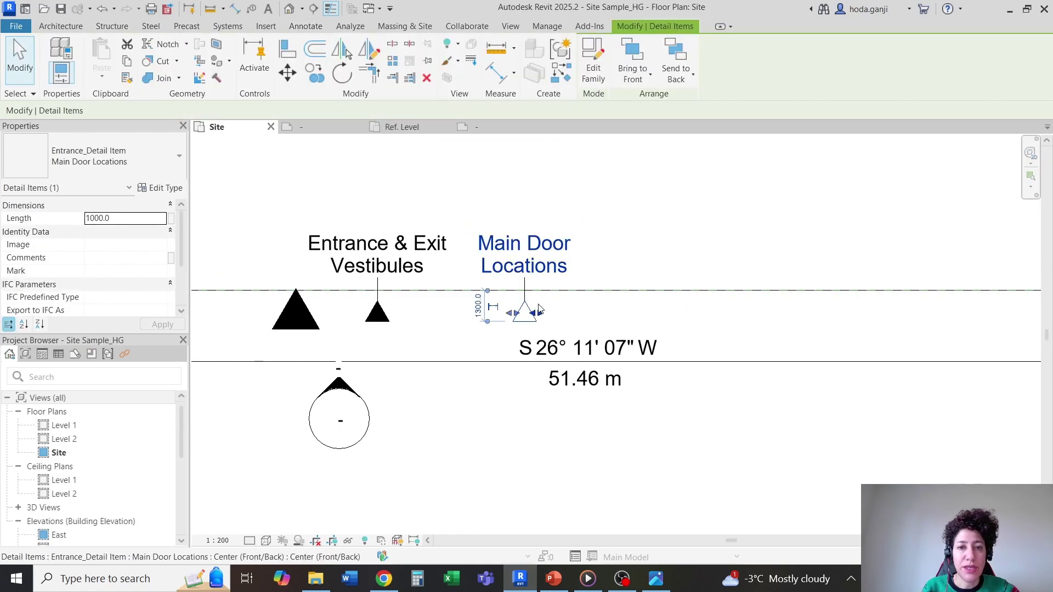
click(311, 75)
click(525, 313)
click(696, 316)
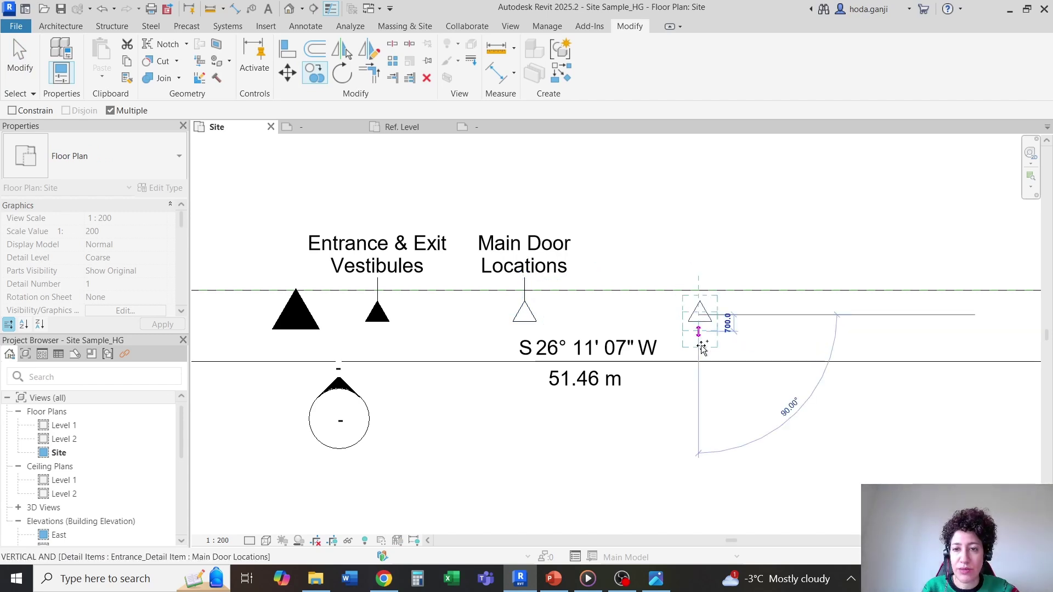
key(Escape)
Change the copied triangle's type to Loading Dock Locations and check its symbol up close.
click(700, 313)
click(140, 159)
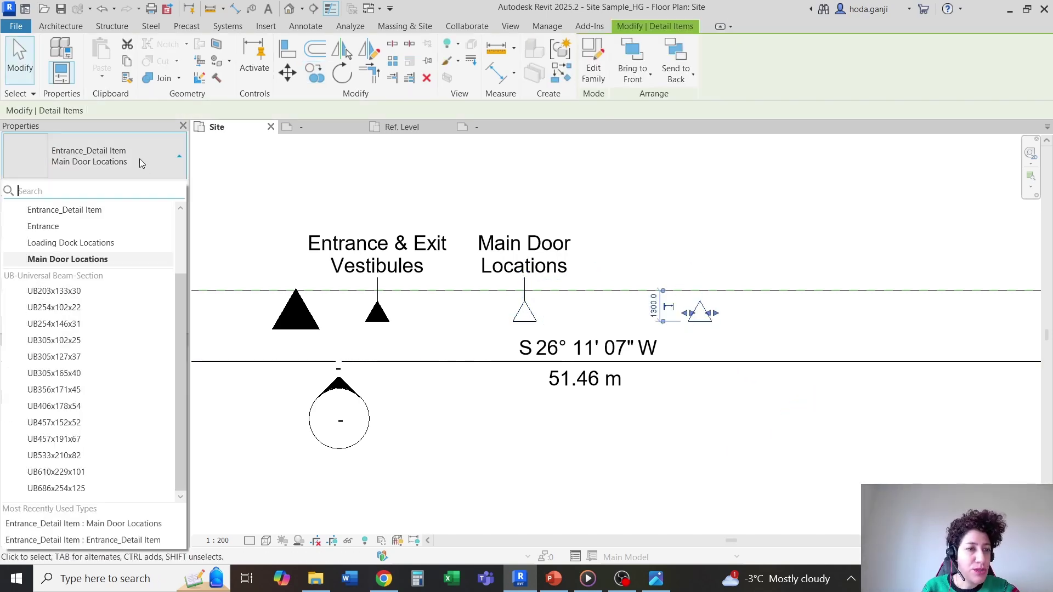
click(183, 253)
scroll(755, 343, up, 6)
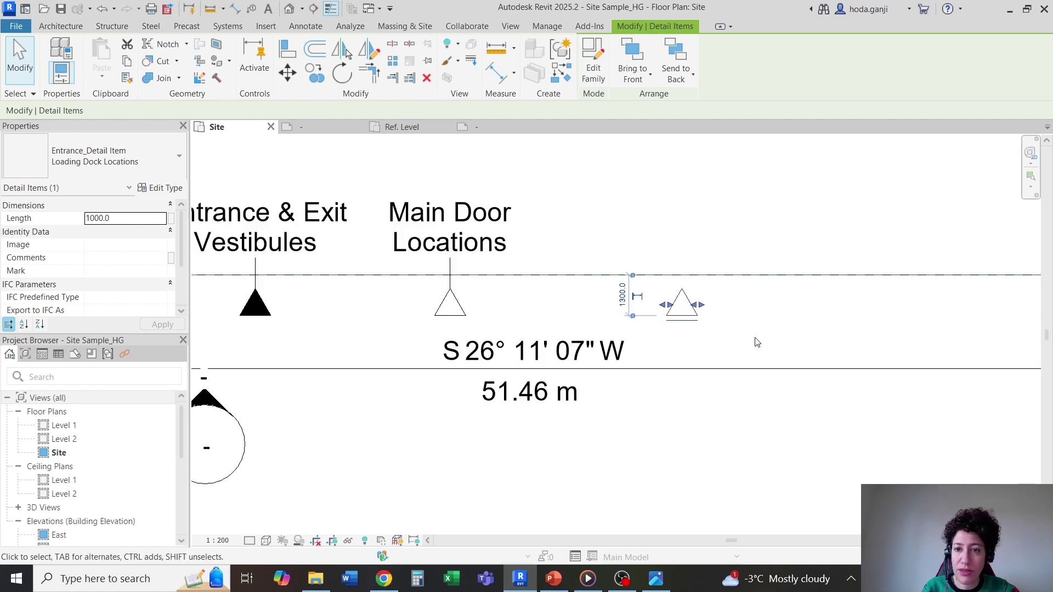
click(689, 446)
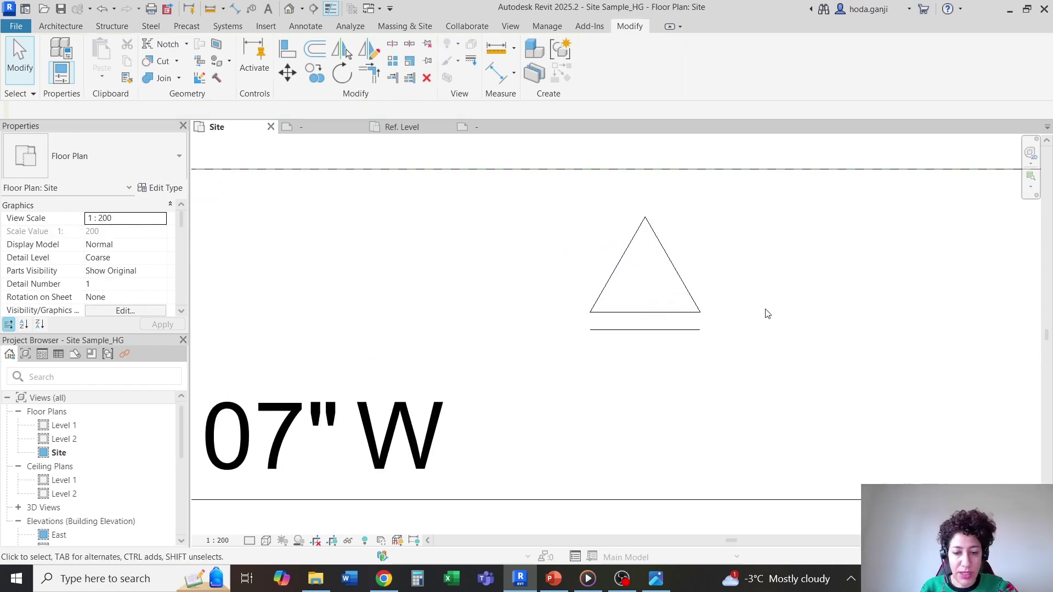
Tag the Loading Dock Locations symbol by category in the site plan, with a leader line.
scroll(680, 368, up, 1)
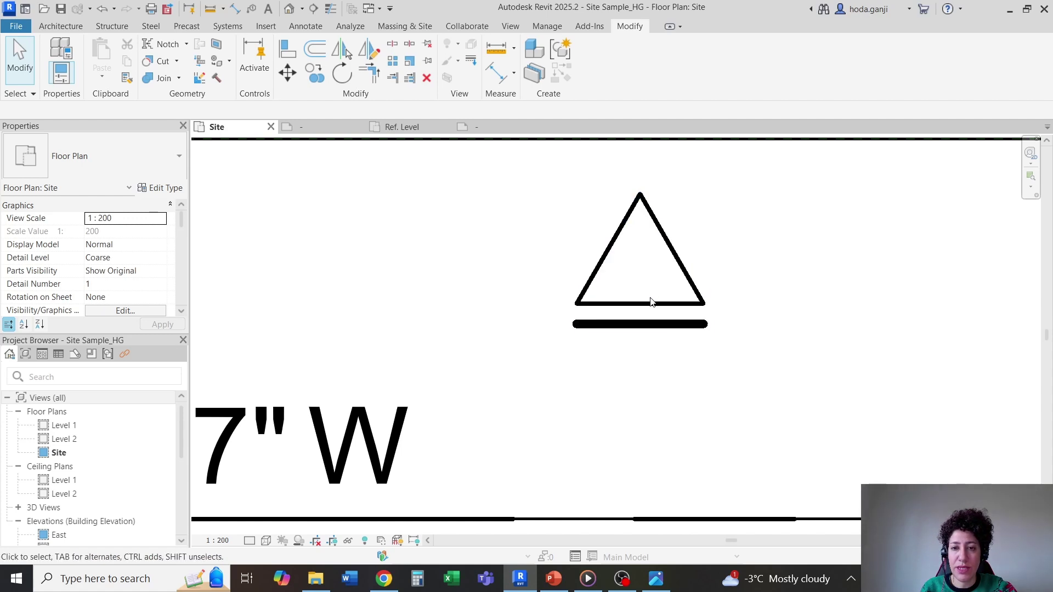
scroll(821, 337, down, 4)
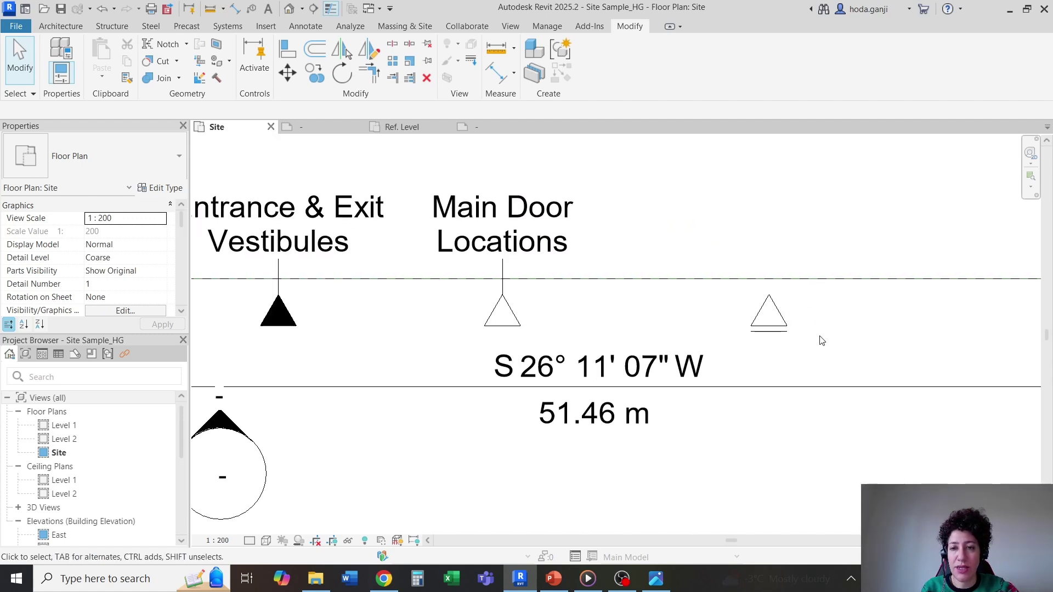
scroll(822, 341, down, 1)
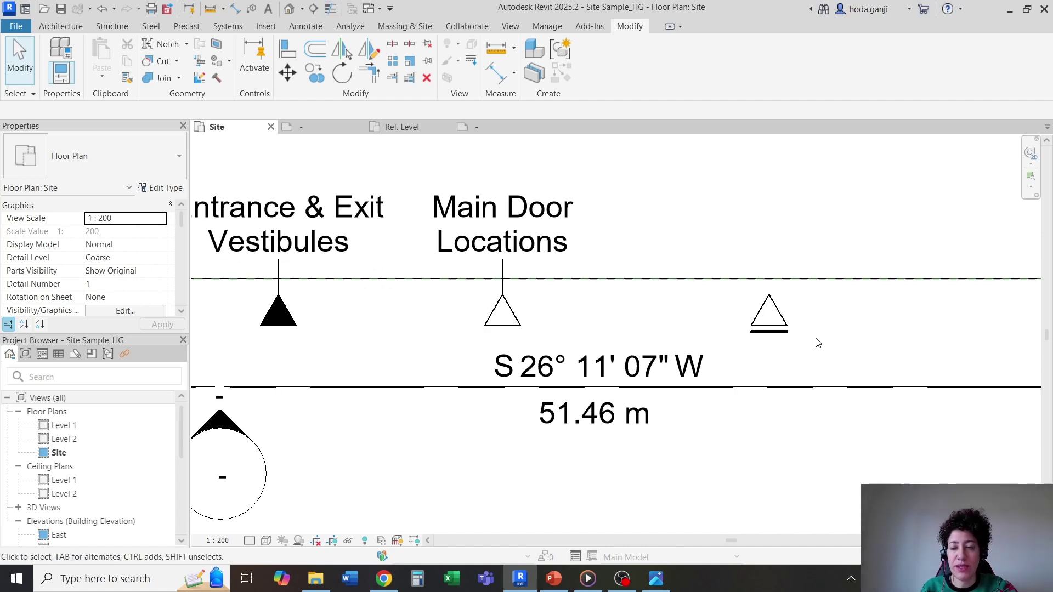
click(83, 27)
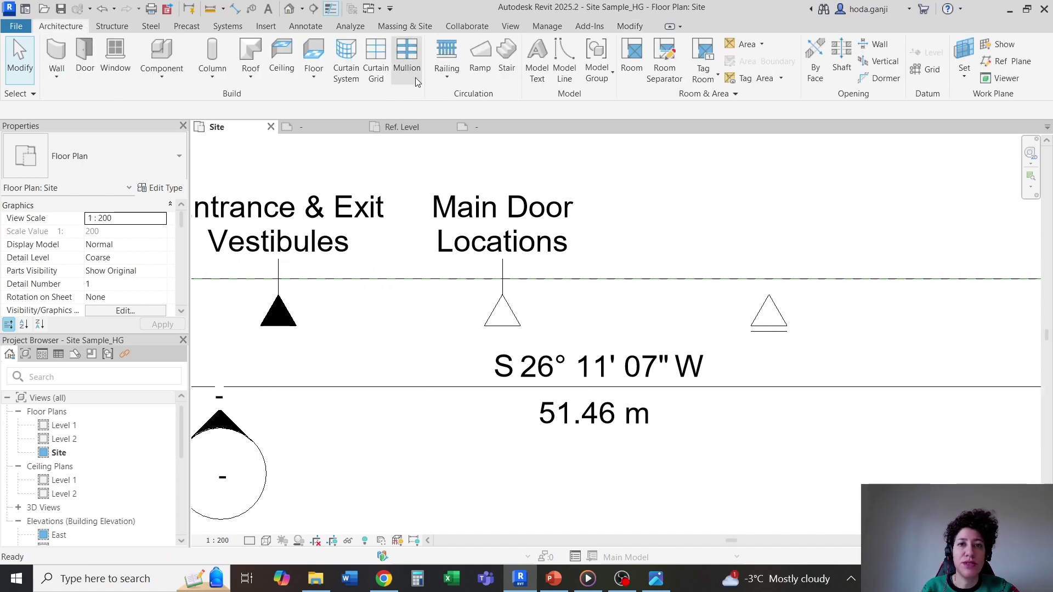
click(305, 27)
click(536, 60)
click(768, 310)
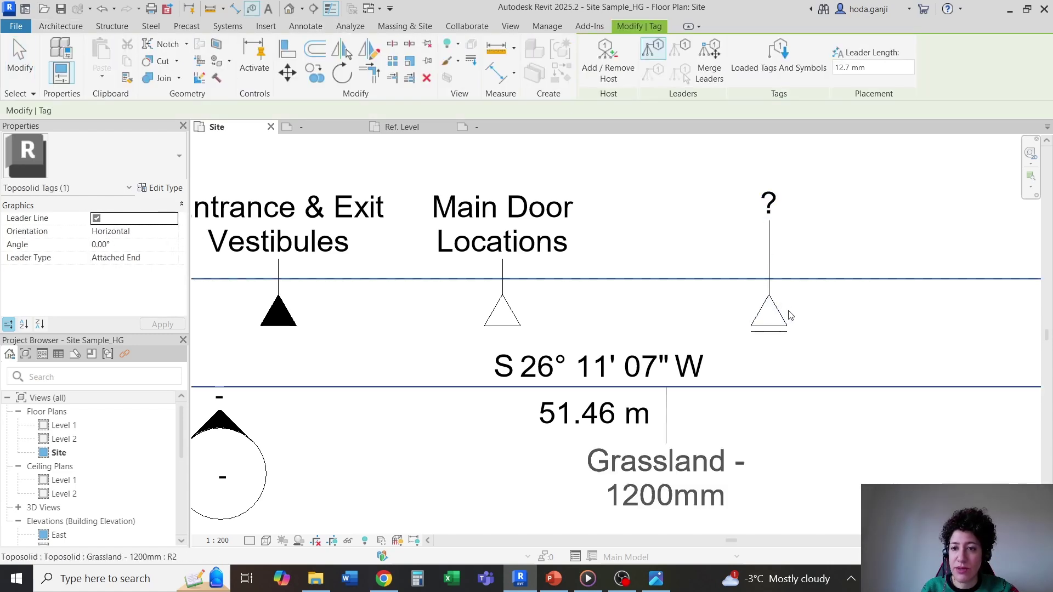
key(Escape)
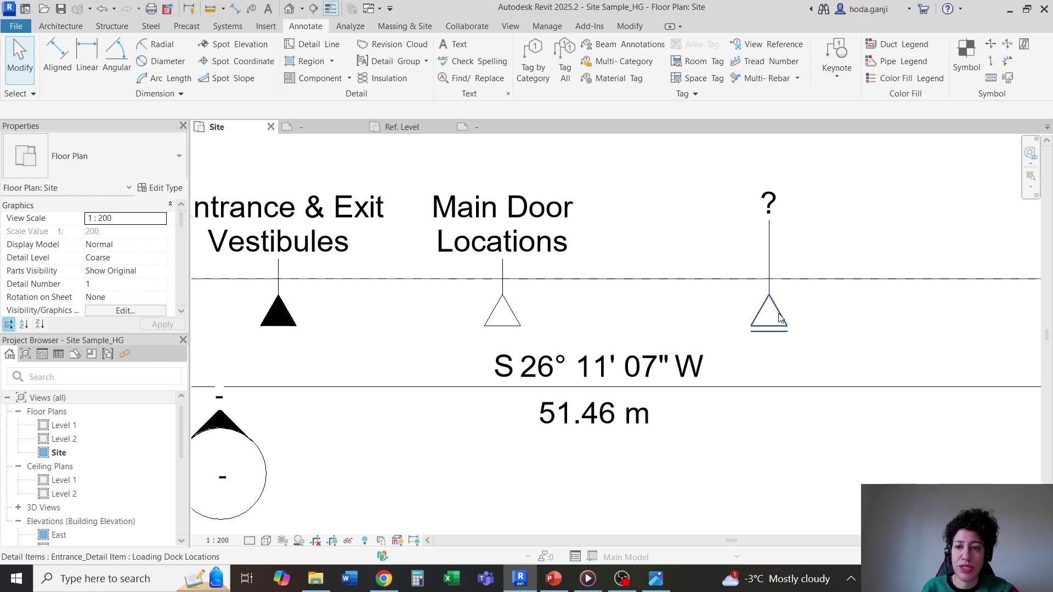
Set the Type Mark of the Loading Dock Locations type to "Loading Dock Locations".
click(779, 317)
click(162, 188)
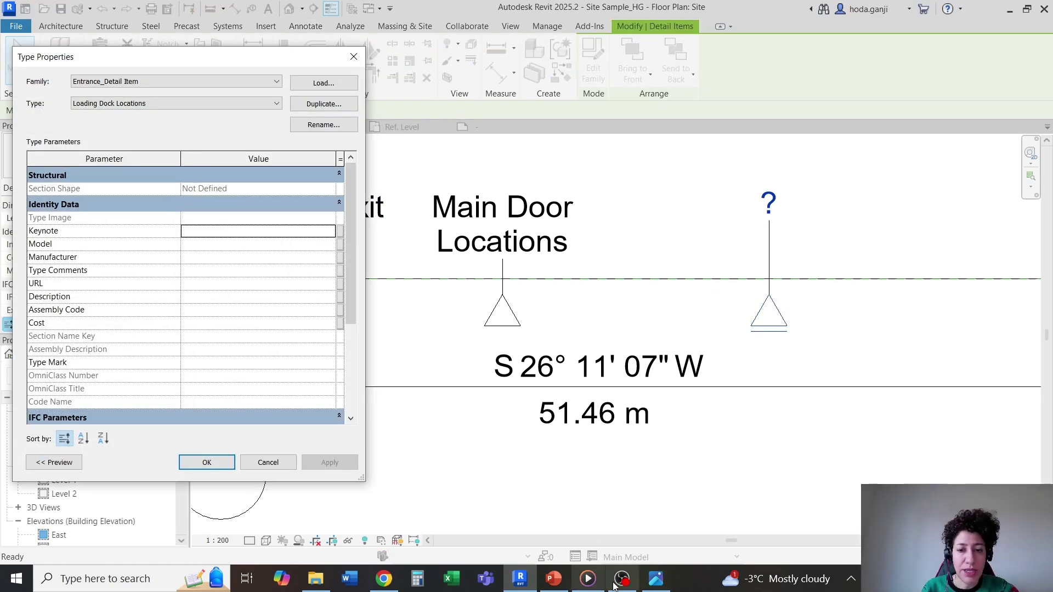
click(657, 582)
click(657, 582)
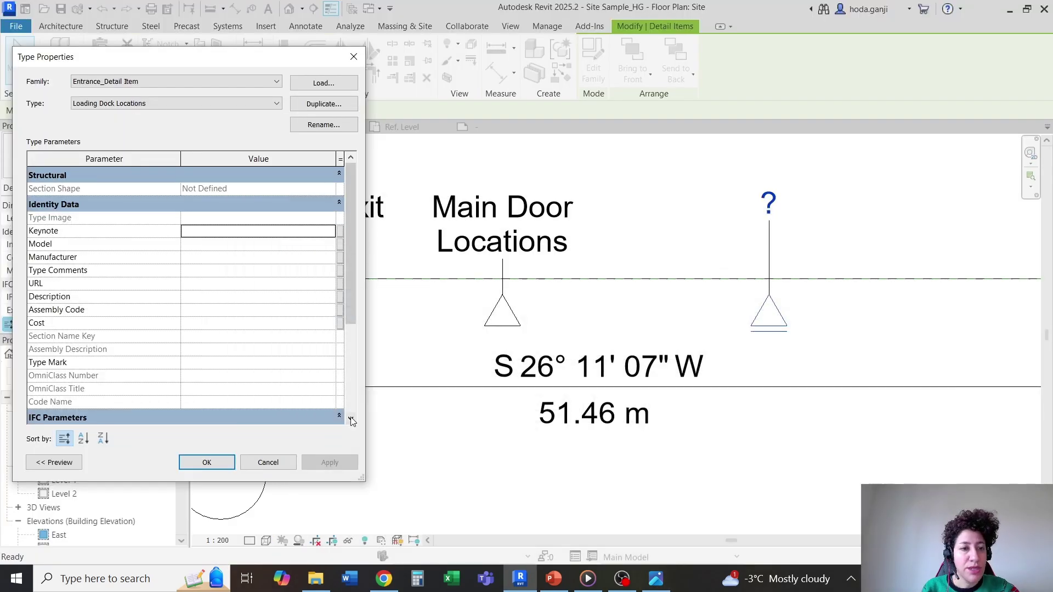
click(256, 362)
text(Loading Dock Locations)
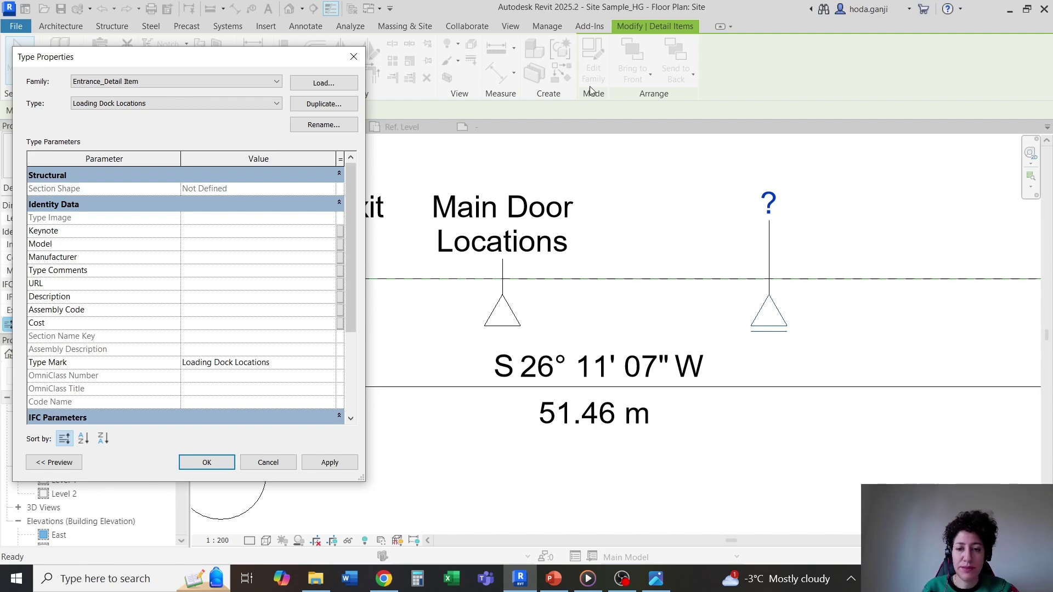
click(661, 584)
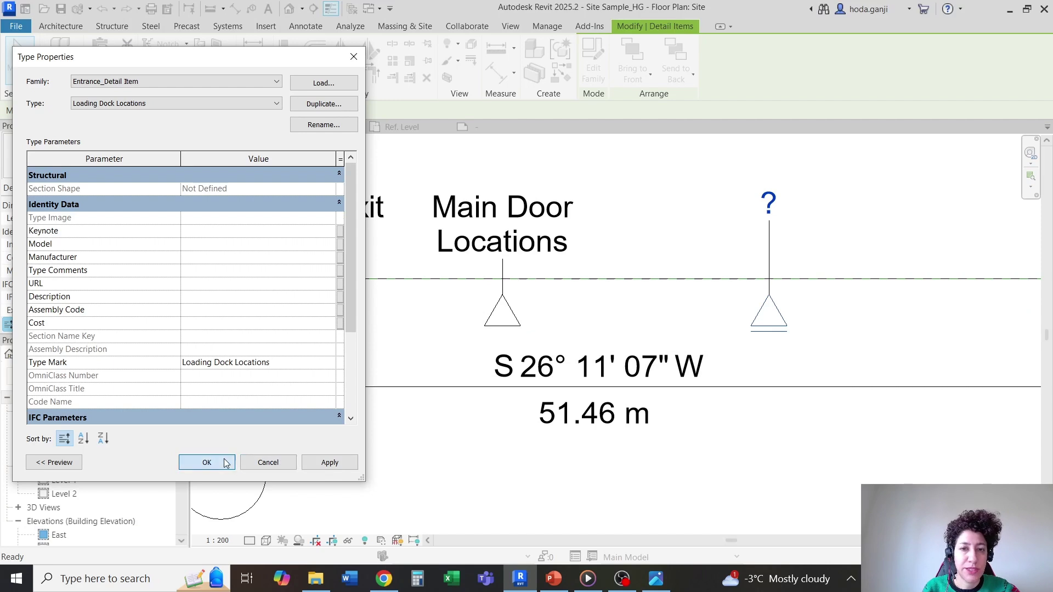
click(207, 461)
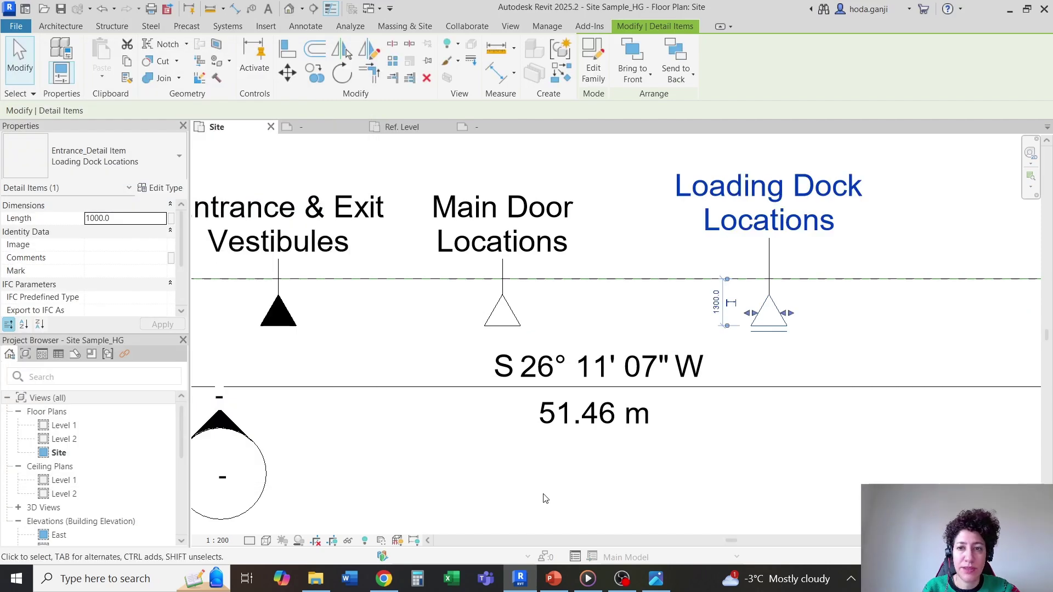
click(545, 497)
Move the large filled Entrance_Generic Annotation triangle horizontally to the left, farther from the tagged Entrance & Exit Vestibules symbol.
scroll(664, 302, up, 2)
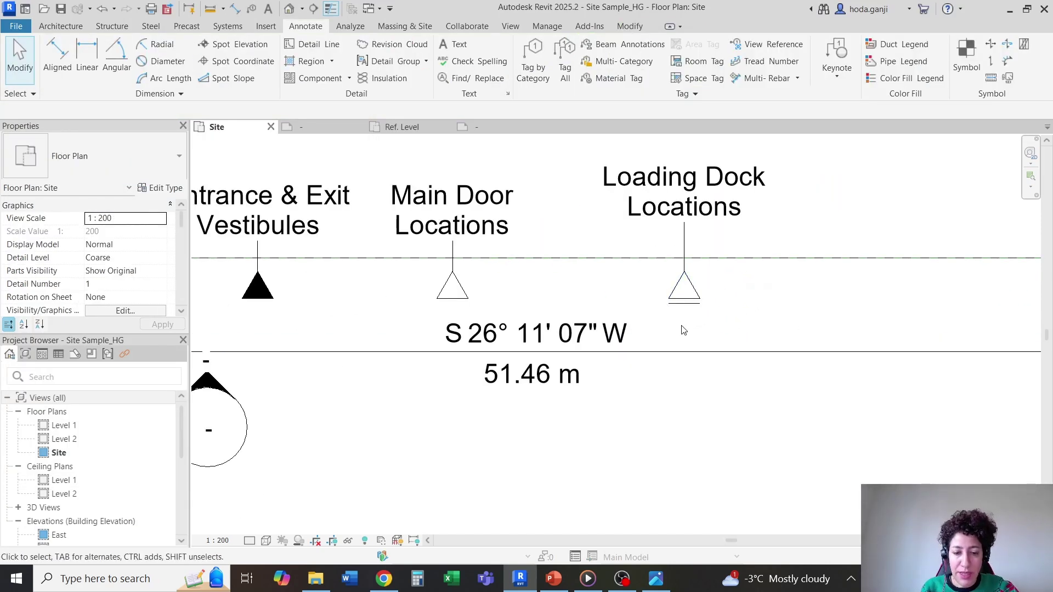
scroll(689, 335, down, 1)
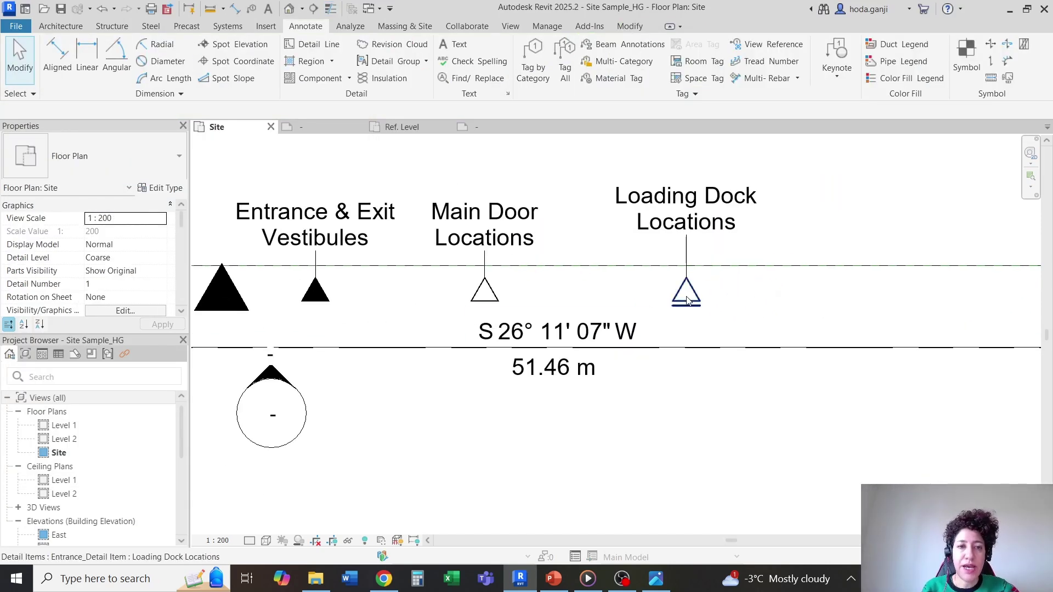
scroll(687, 300, down, 1)
click(331, 292)
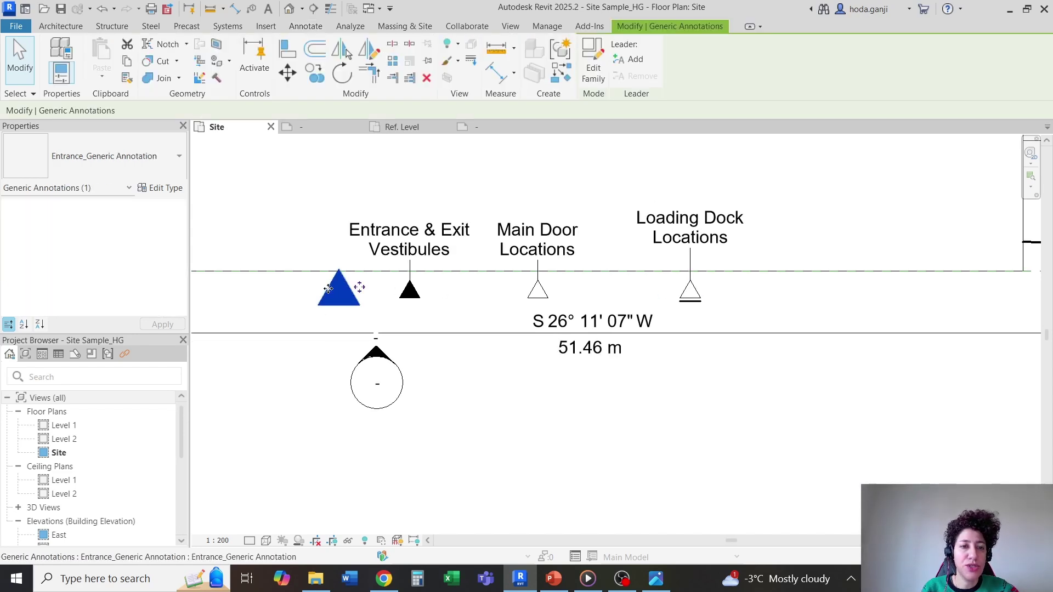
drag(328, 289, 251, 285)
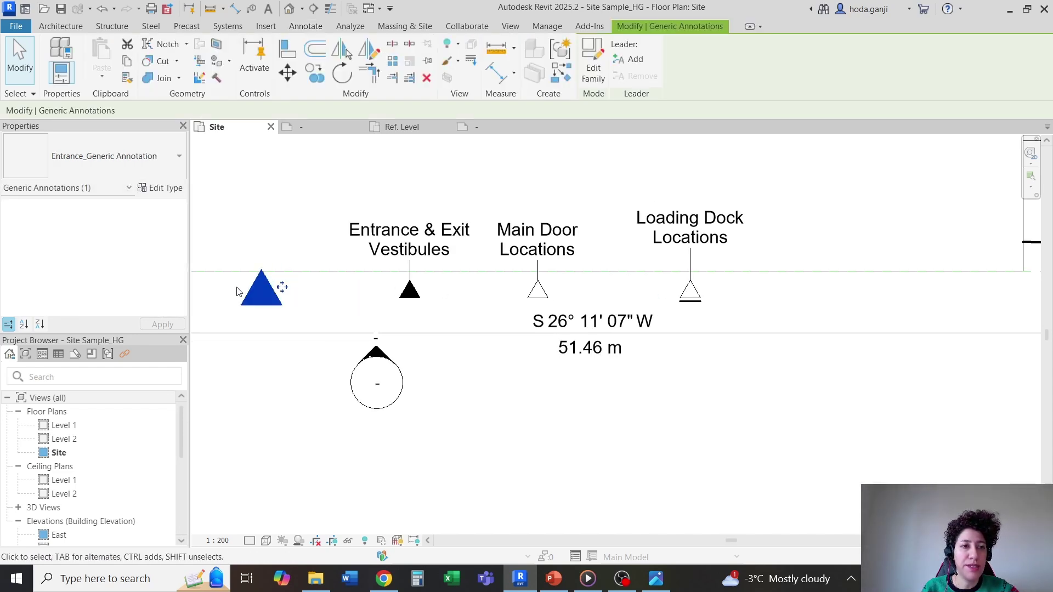
key(Escape)
scroll(549, 255, up, 3)
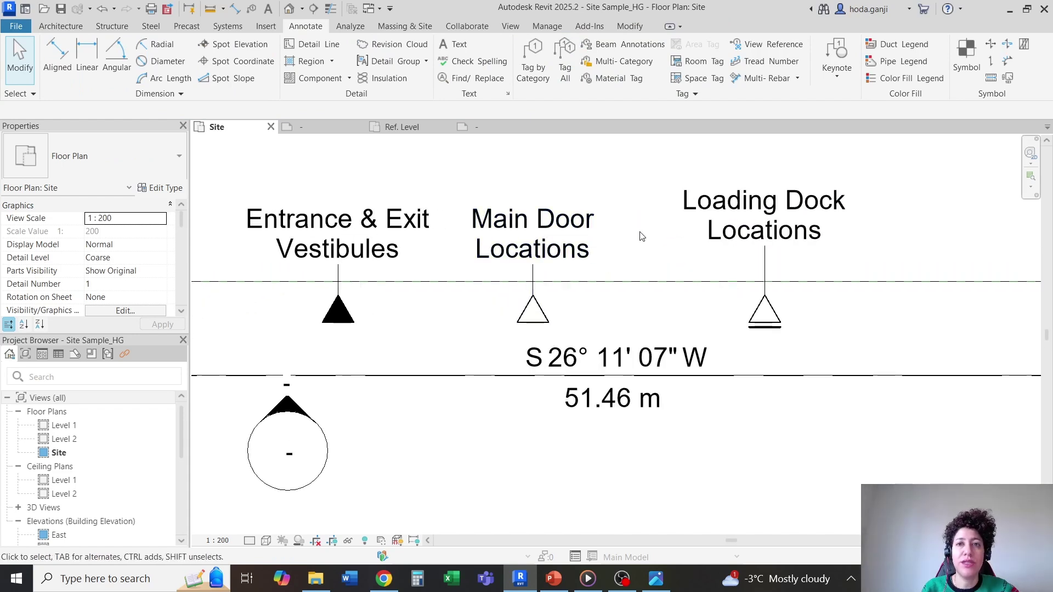
Create a new legend view named Site Plan Legend at a scale of 1:50.
scroll(48, 405, down, 5)
right_click(44, 405)
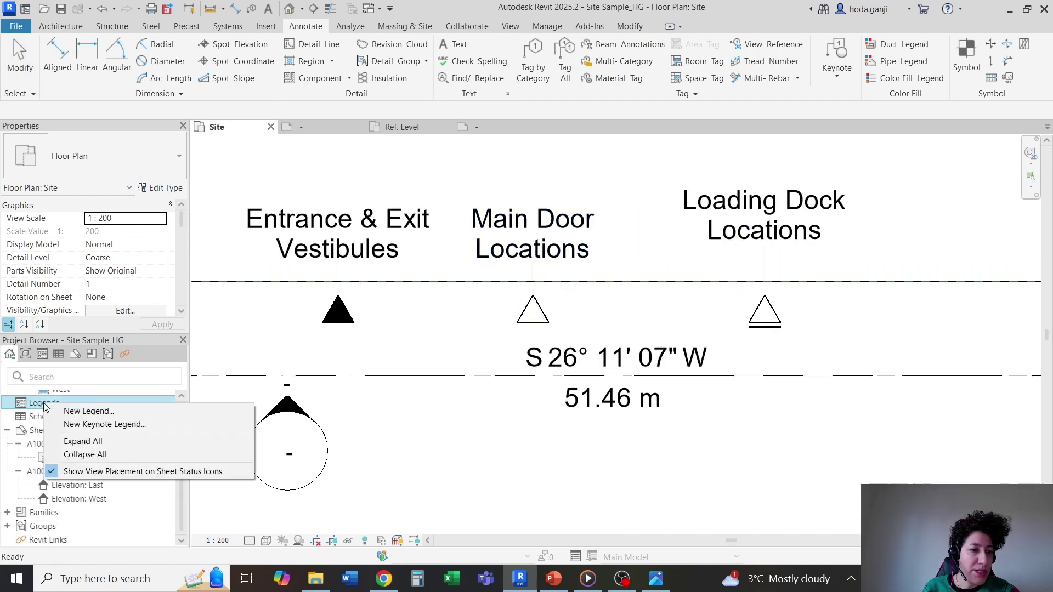
click(83, 411)
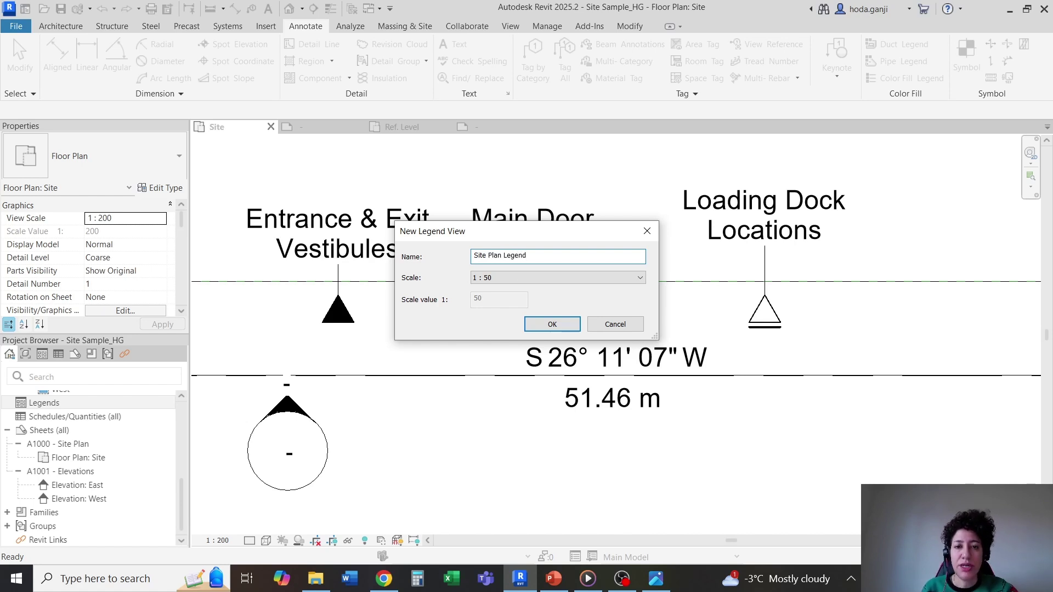
click(552, 325)
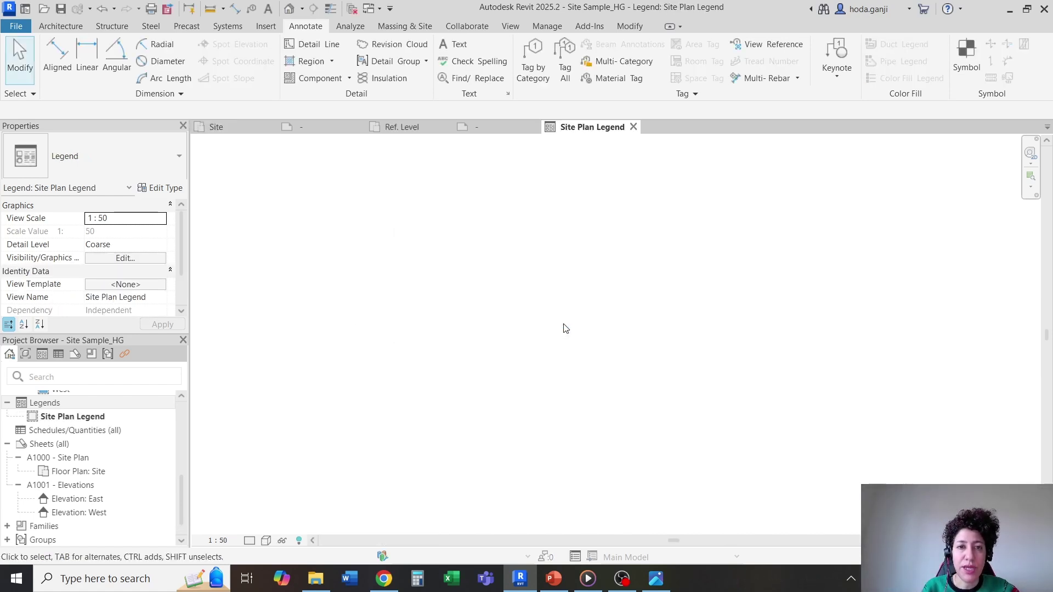
Place one Entrance_Detail Item detail component in the legend, with its triangle pointing right.
click(350, 79)
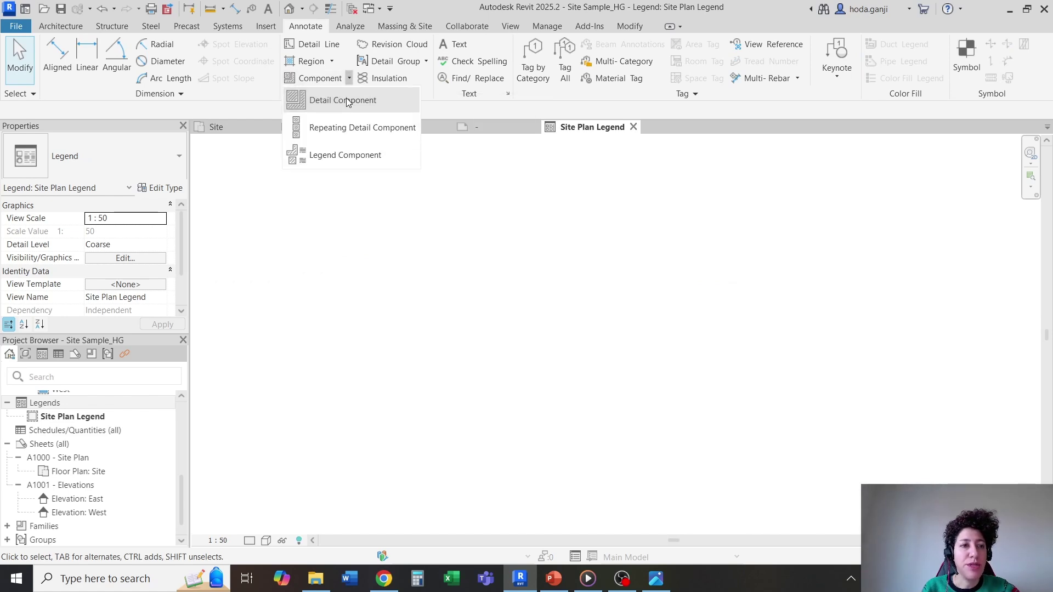
click(347, 100)
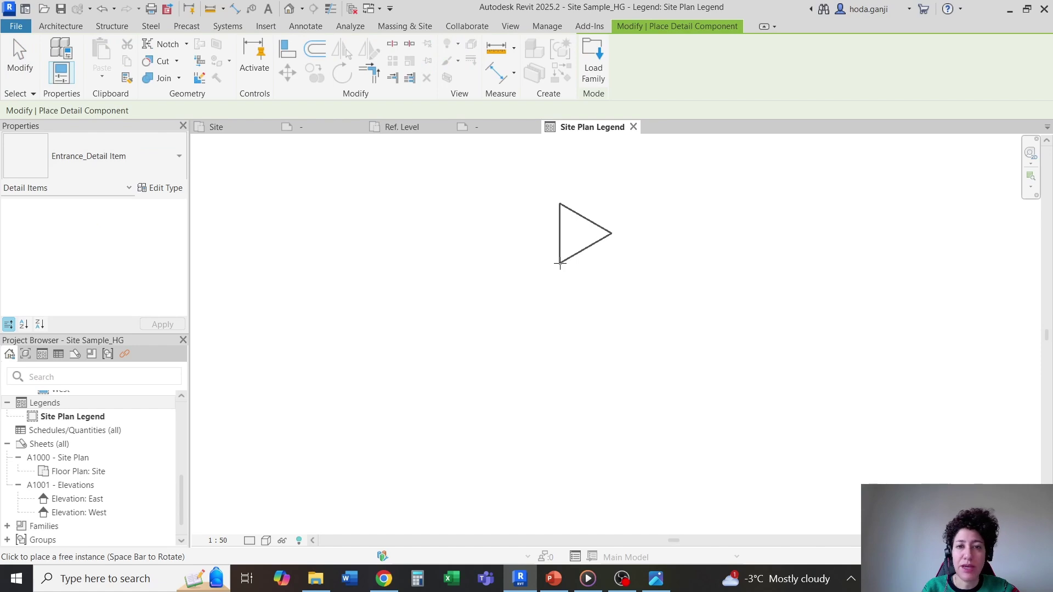
click(559, 264)
key(Escape)
key(Escape)
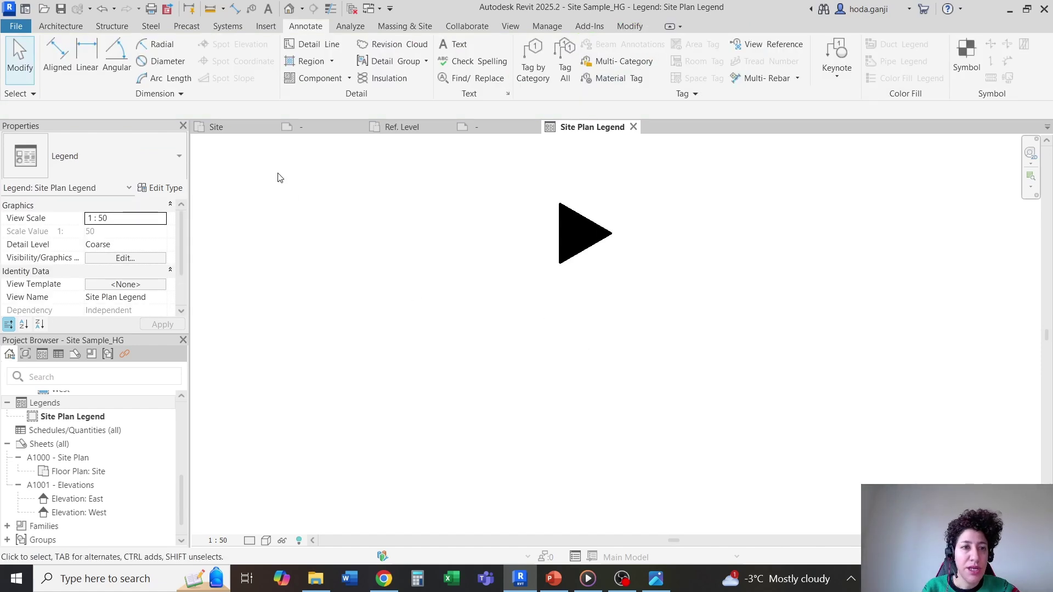
Open sheet A1000 - Site Plan and place the Site Plan Legend in its empty upper-right area.
scroll(115, 477, down, 1)
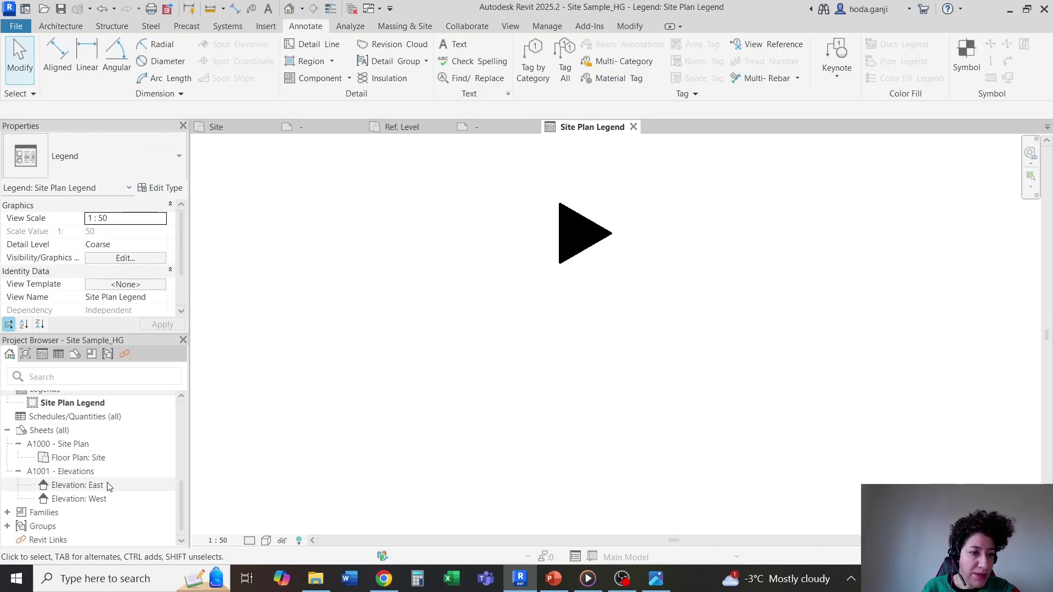
double_click(85, 444)
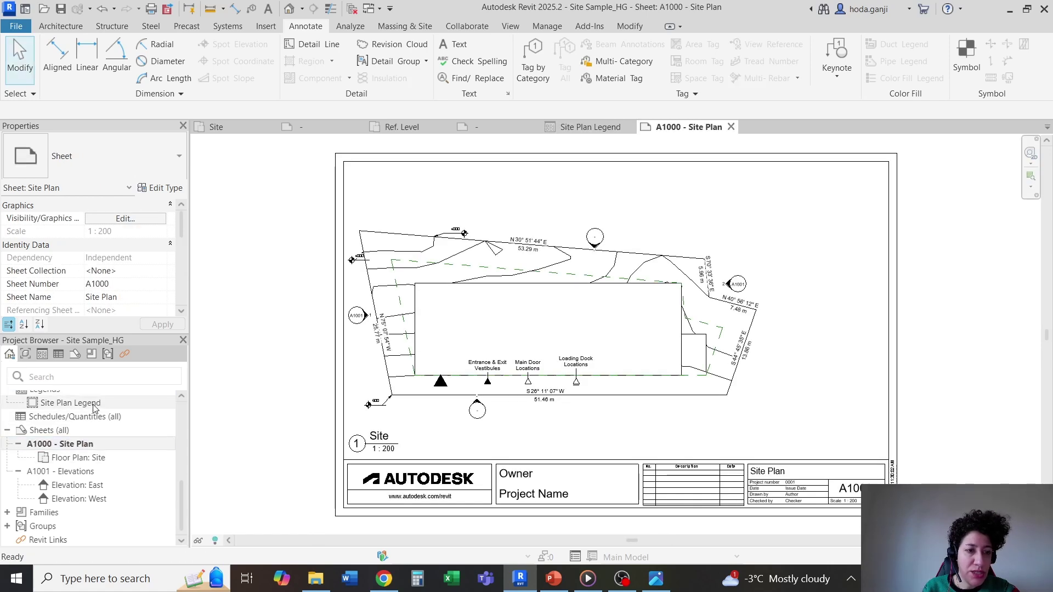
drag(70, 403, 765, 202)
scroll(763, 200, up, 1)
click(764, 200)
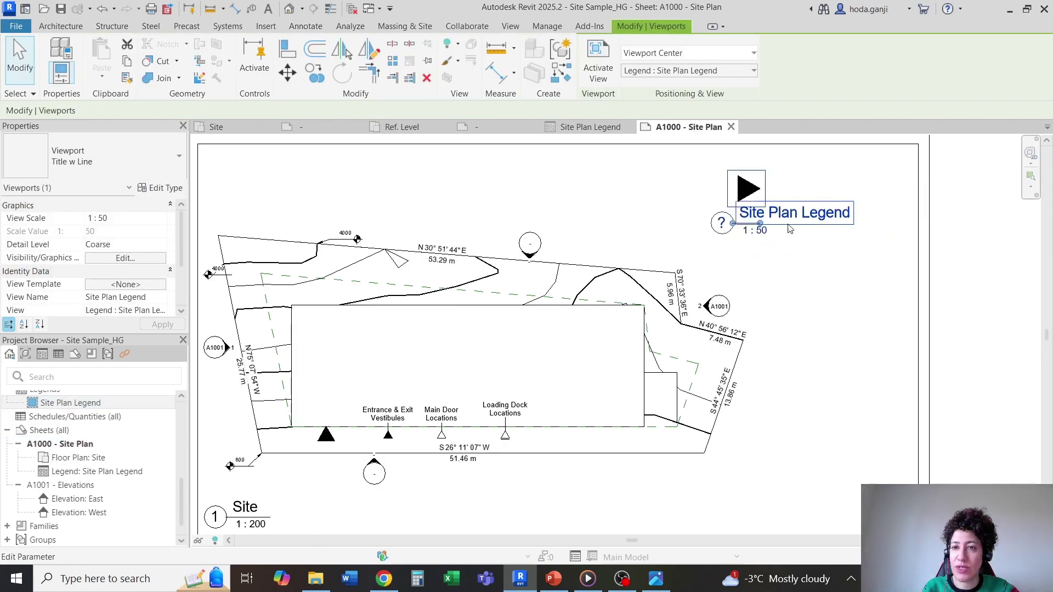
key(Escape)
scroll(898, 197, down, 2)
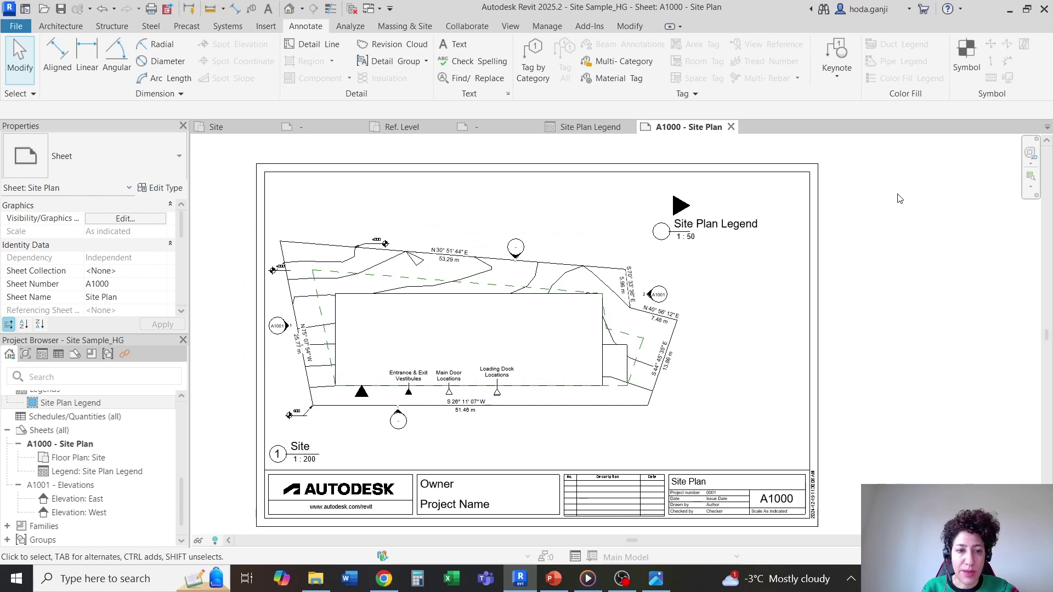
scroll(898, 198, up, 1)
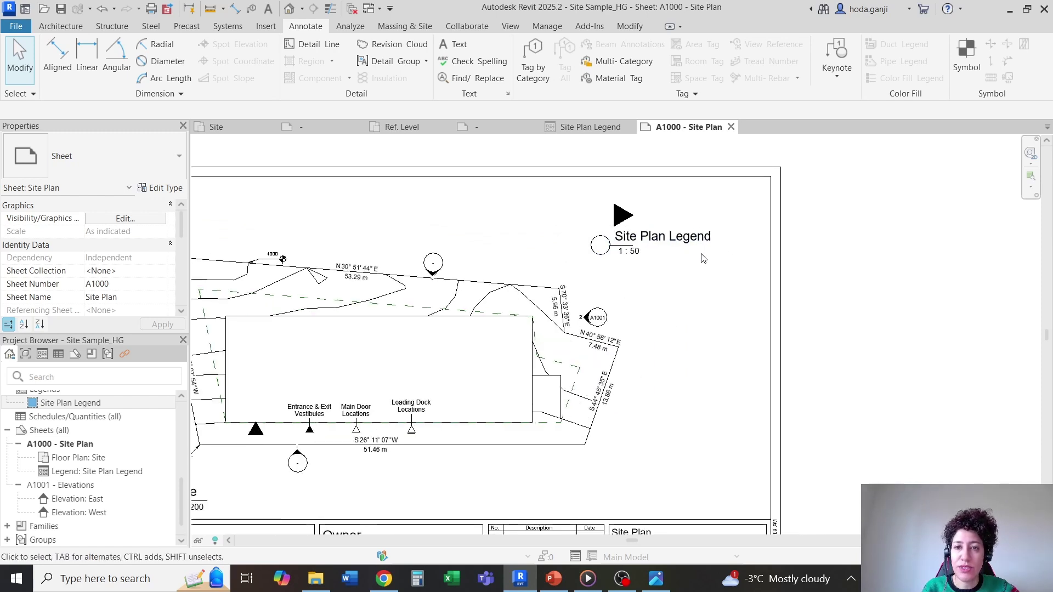
Change the Site Plan Legend view scale to 1:100 and return to sheet A1000.
click(590, 128)
click(223, 541)
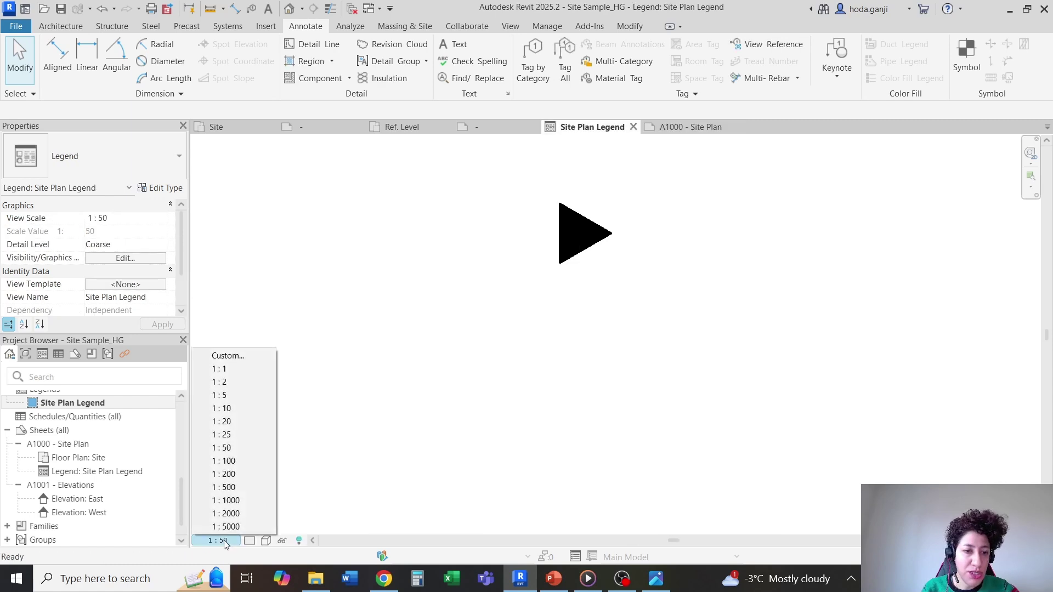
click(231, 461)
click(689, 127)
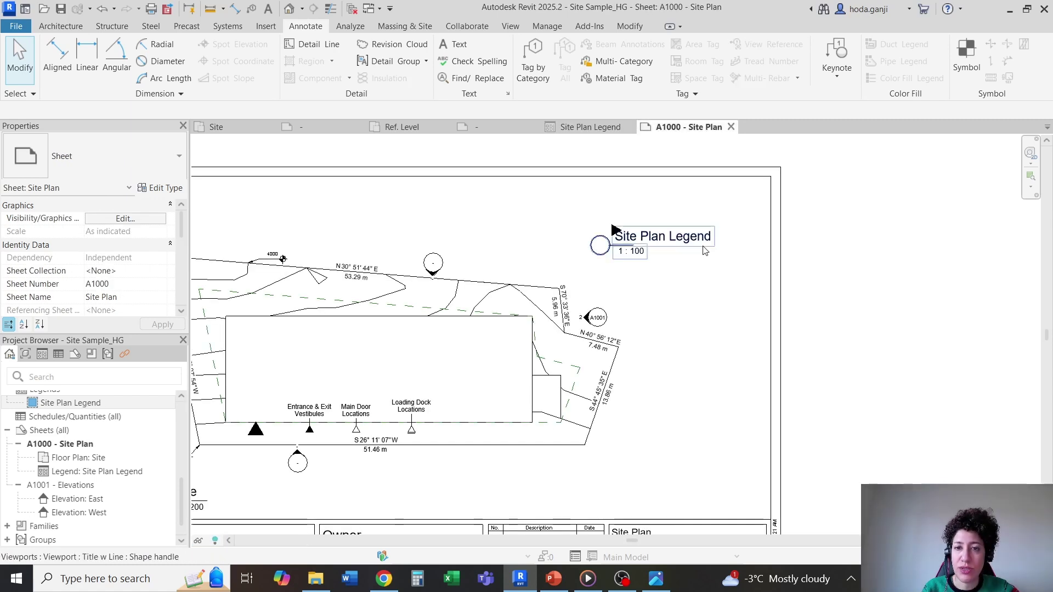
Move the Site Plan Legend viewport title down on the sheet so it sits clear below the triangle.
scroll(678, 249, up, 1)
drag(670, 245, 687, 287)
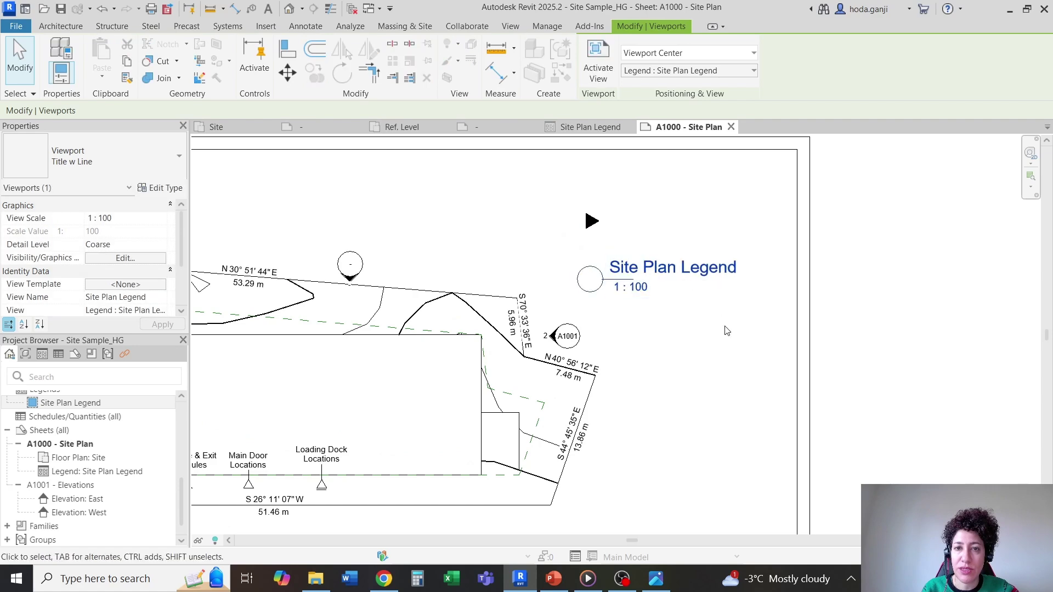
click(878, 302)
scroll(643, 265, down, 2)
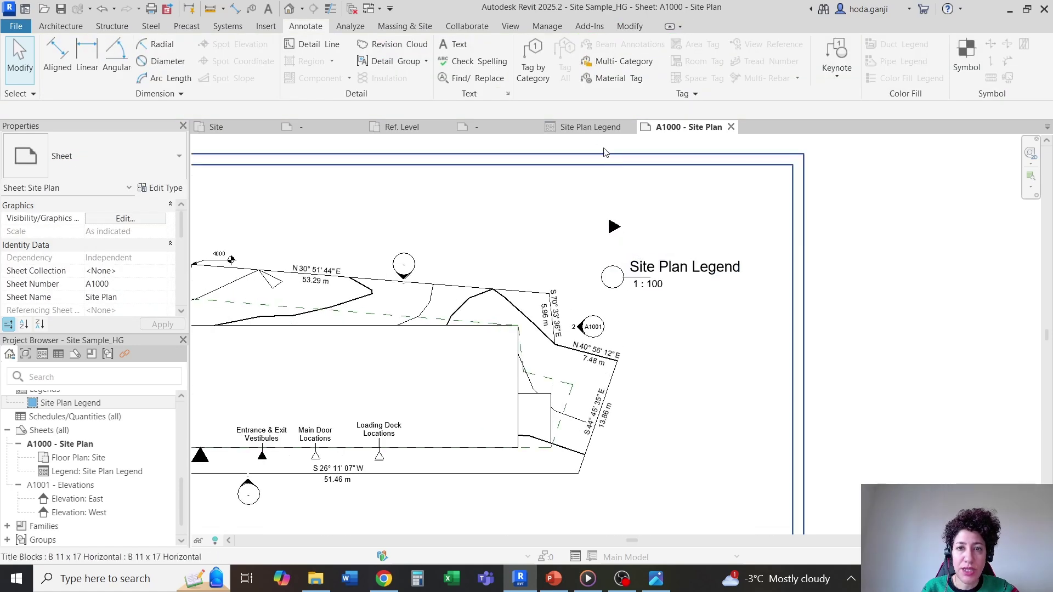
Tag the filled triangle by category in the Site Plan Legend view.
click(587, 128)
scroll(656, 204, up, 2)
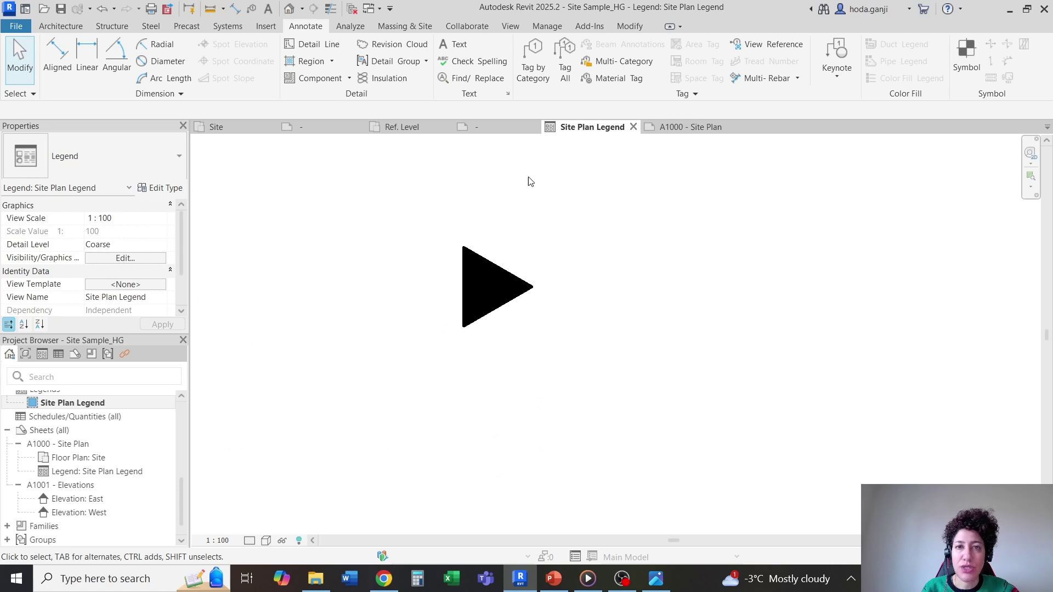
click(528, 64)
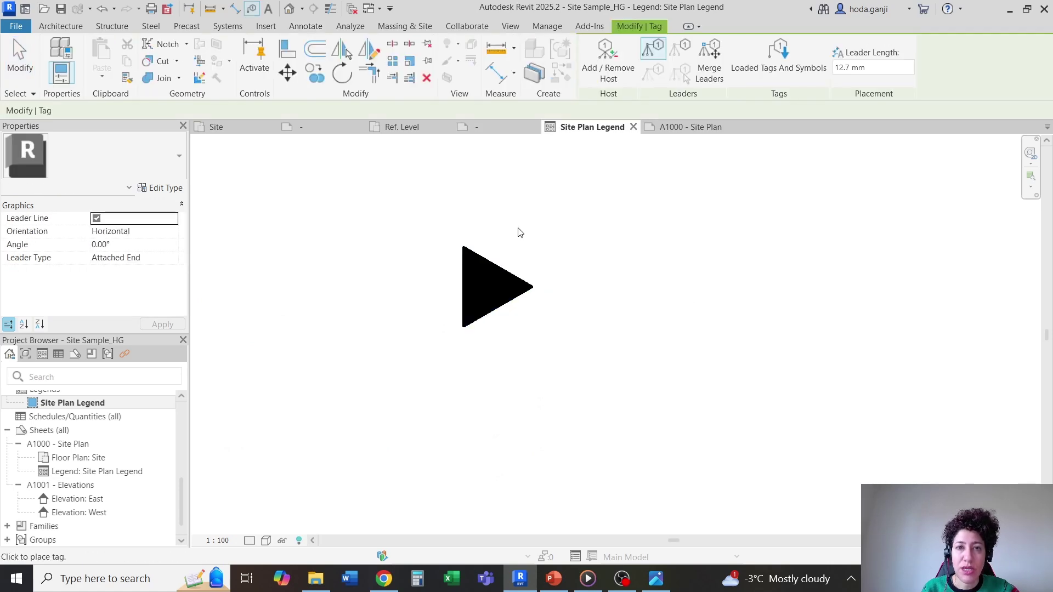
key(Escape)
scroll(515, 190, down, 1)
click(528, 65)
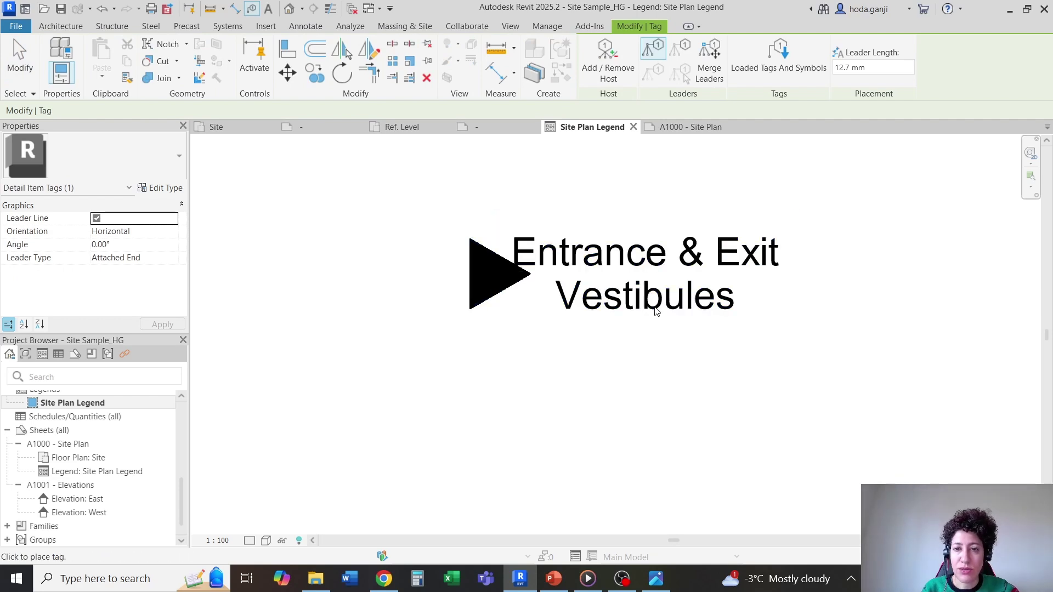
click(522, 275)
key(Escape)
Move the Entrance & Exit Vestibules tag to the right of the legend triangle and turn off its leader line.
click(594, 291)
drag(594, 291, 664, 298)
click(96, 218)
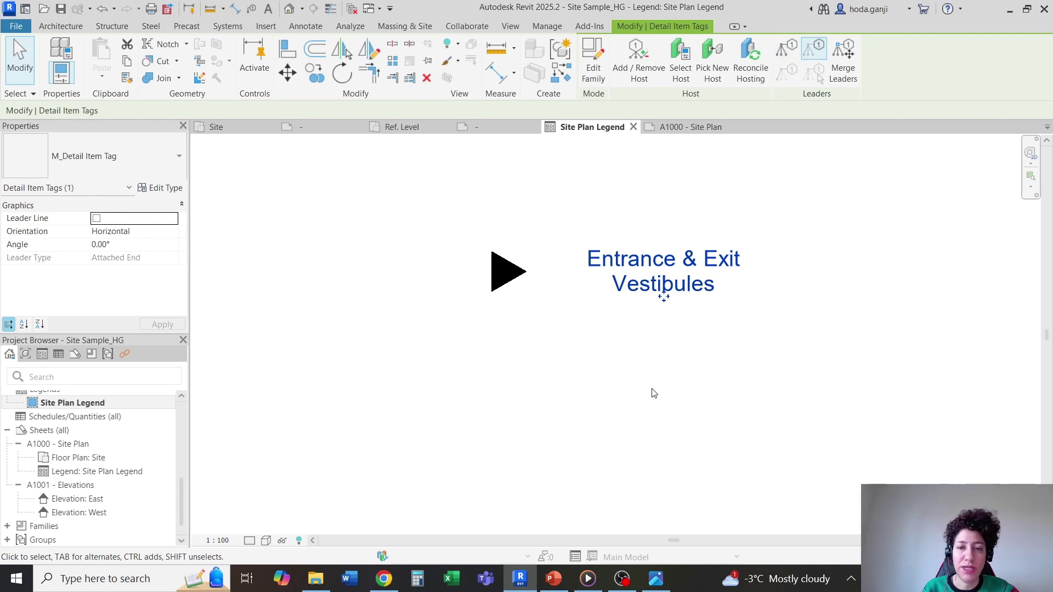
Copy the filled triangle and its Entrance & Exit Vestibules tag straight down twice to form three evenly spaced legend rows.
click(654, 393)
scroll(564, 277, up, 3)
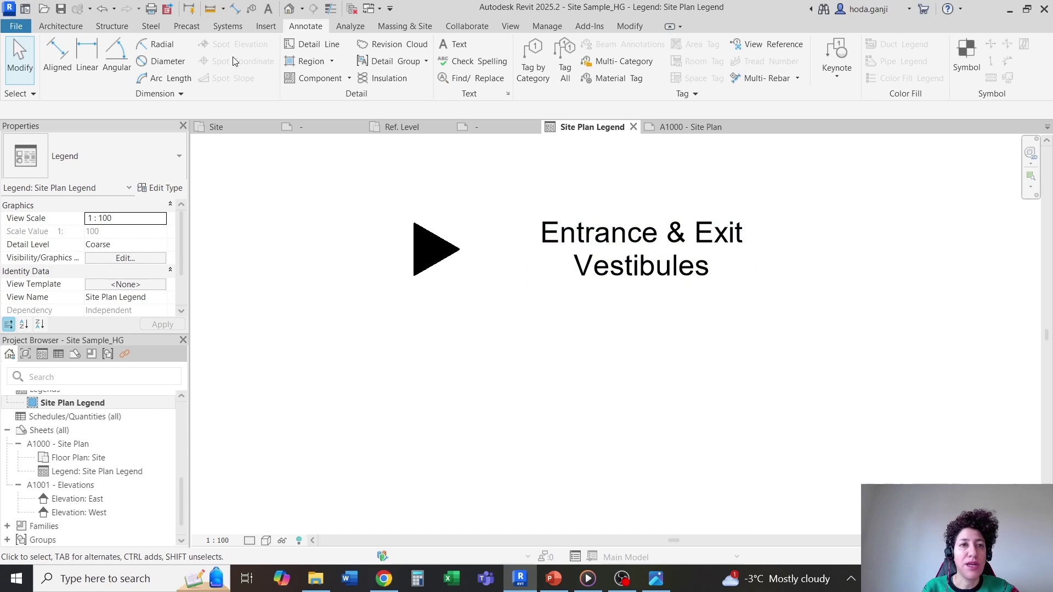
drag(684, 344, 400, 223)
scroll(466, 164, down, 1)
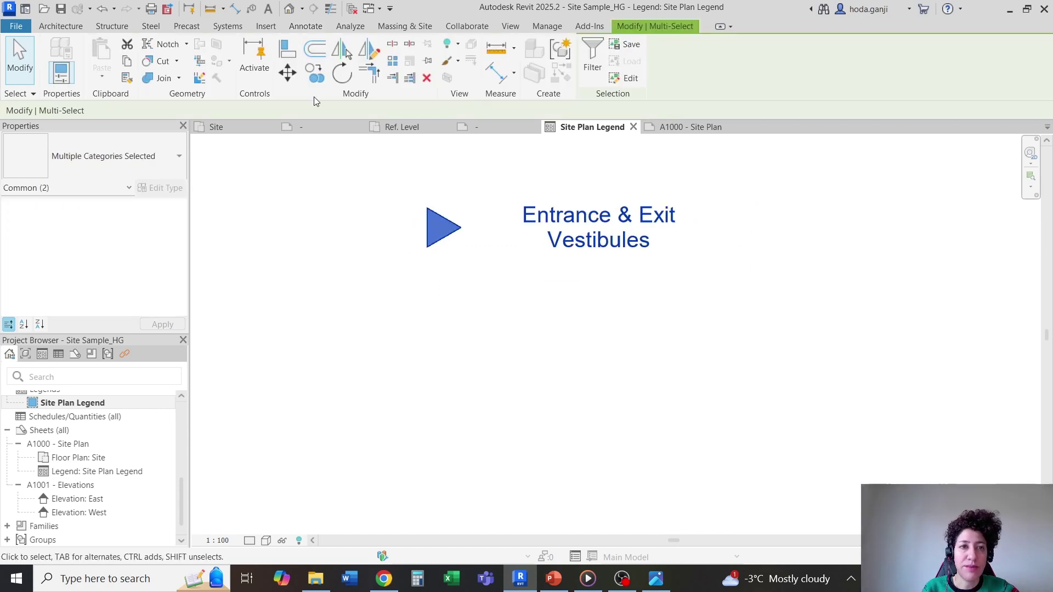
click(314, 72)
click(390, 254)
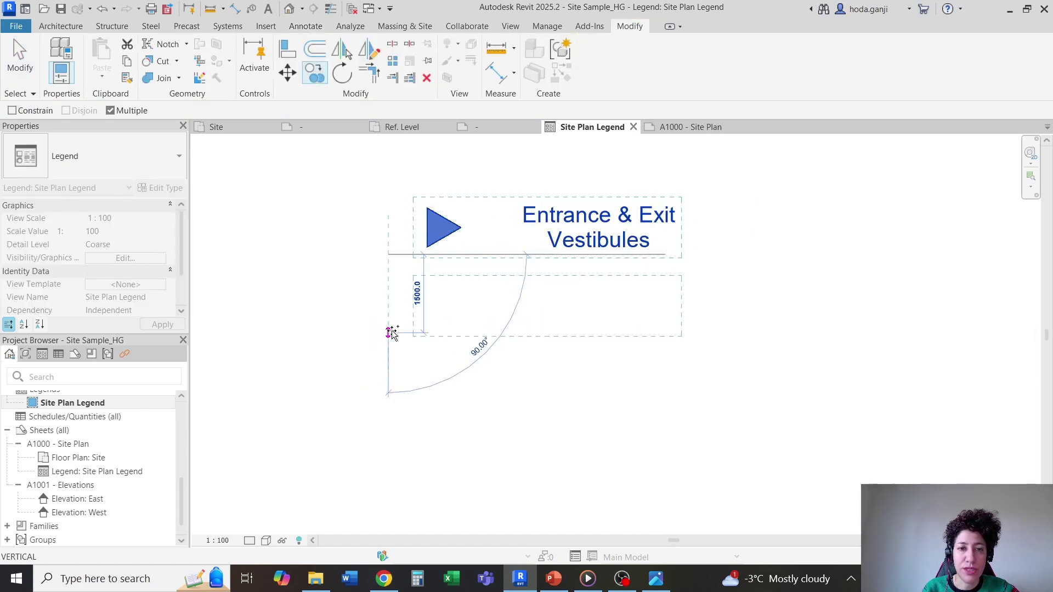
click(391, 338)
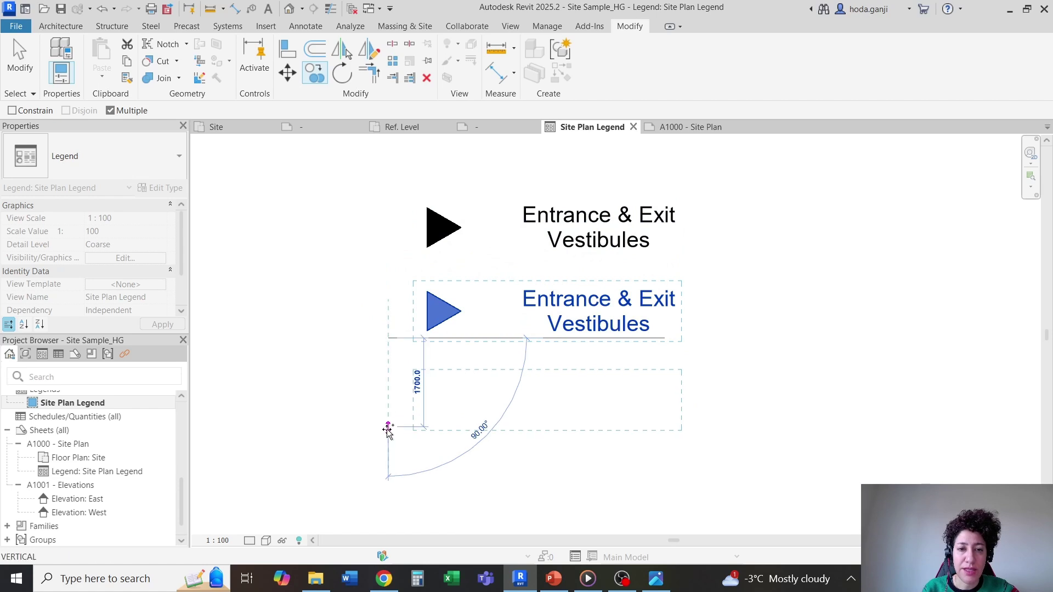
click(388, 430)
key(Escape)
key(Escape)
Change the middle legend triangle to the Loading Dock Locations type and the lowest one to Main Door Locations.
click(439, 321)
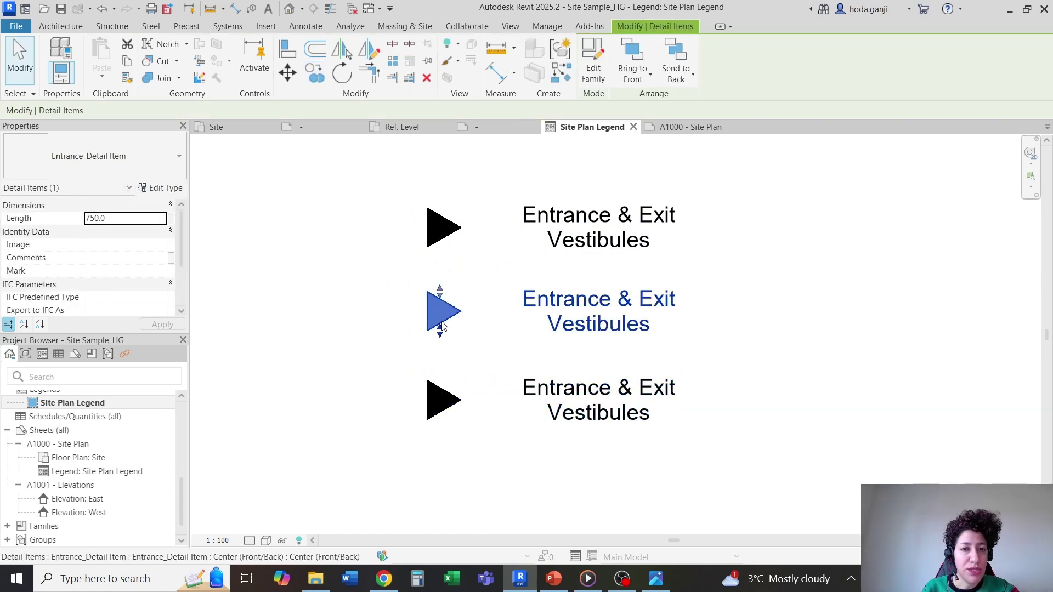
click(142, 160)
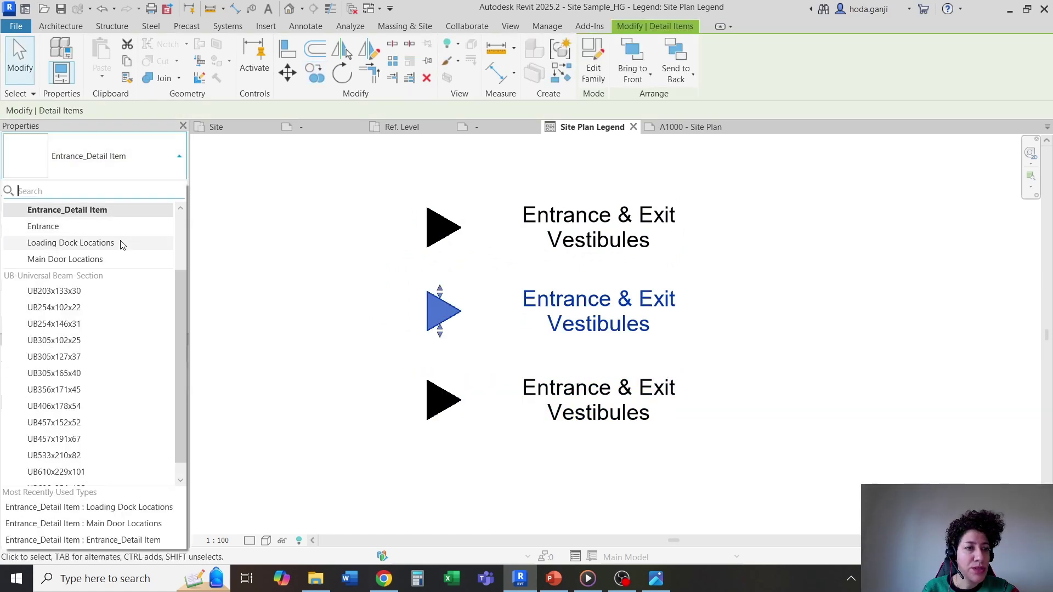
click(70, 243)
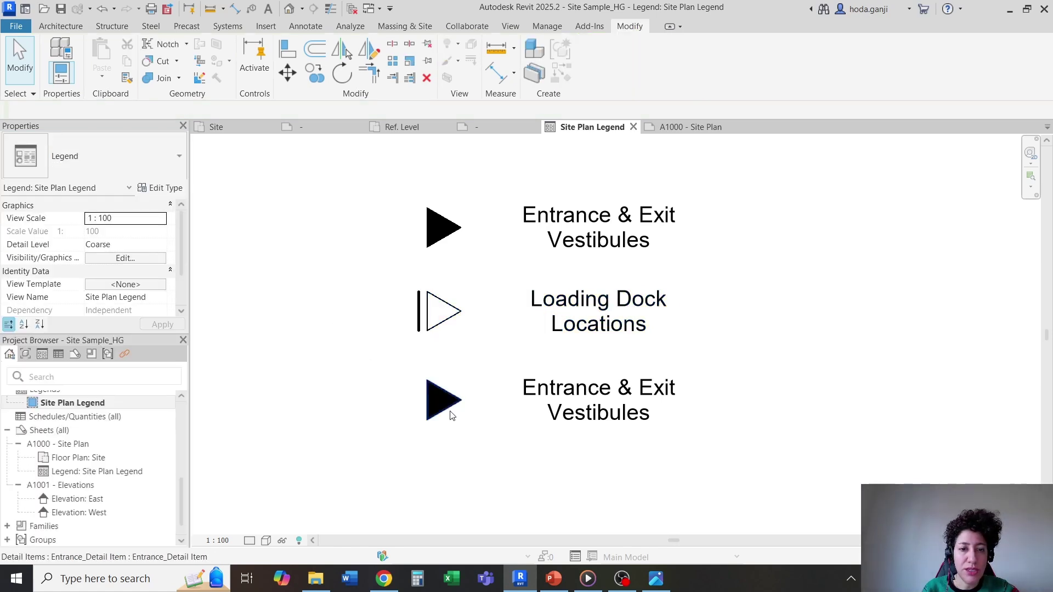
click(441, 400)
click(142, 172)
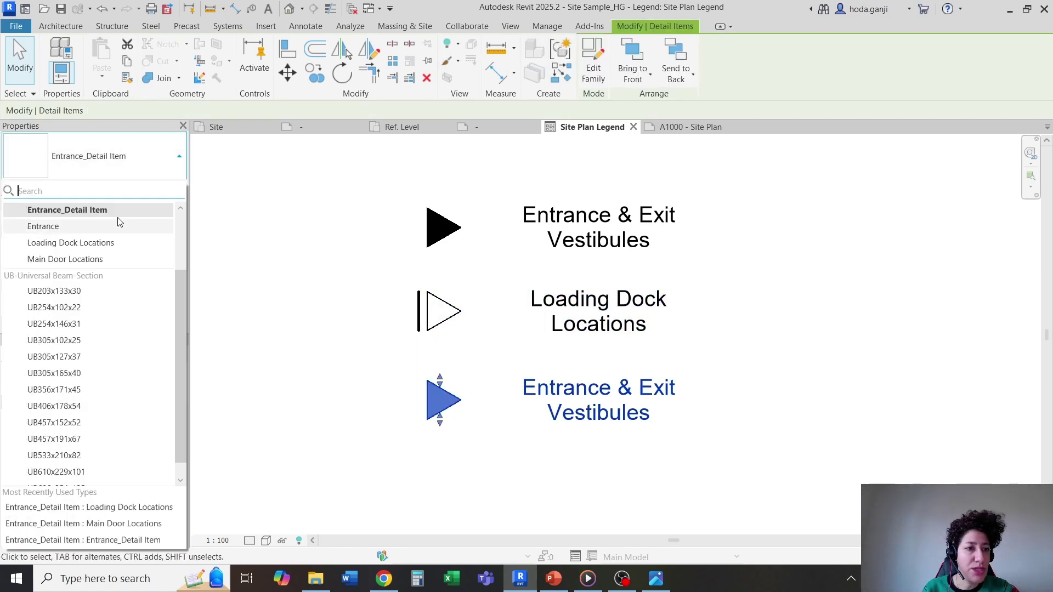
click(114, 262)
click(859, 324)
Return to sheet A1000 and move the Site Plan Legend viewport down to just above the title block's sheet information.
click(694, 128)
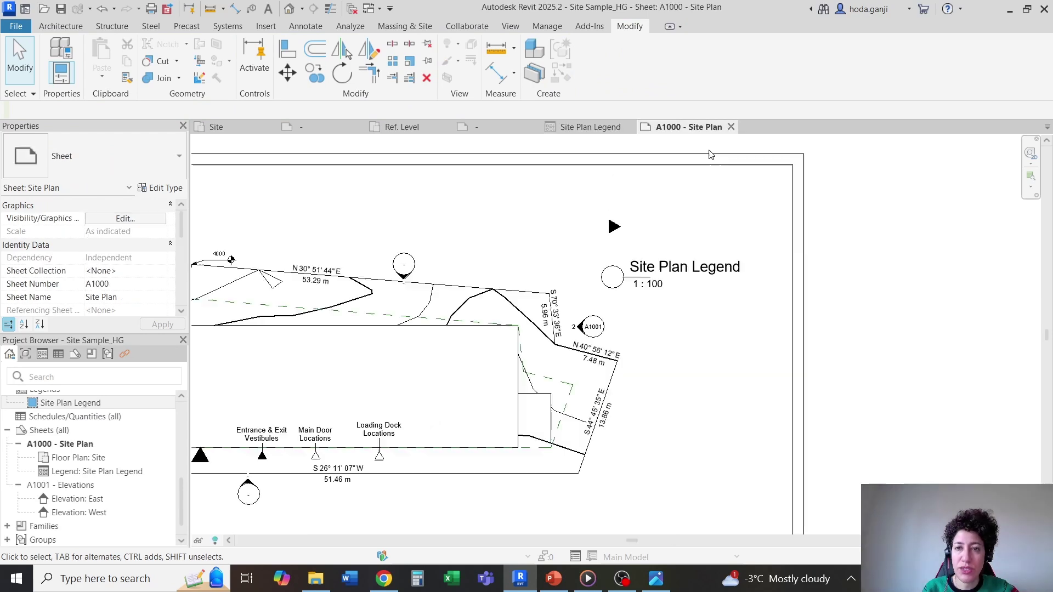
scroll(654, 235, down, 1)
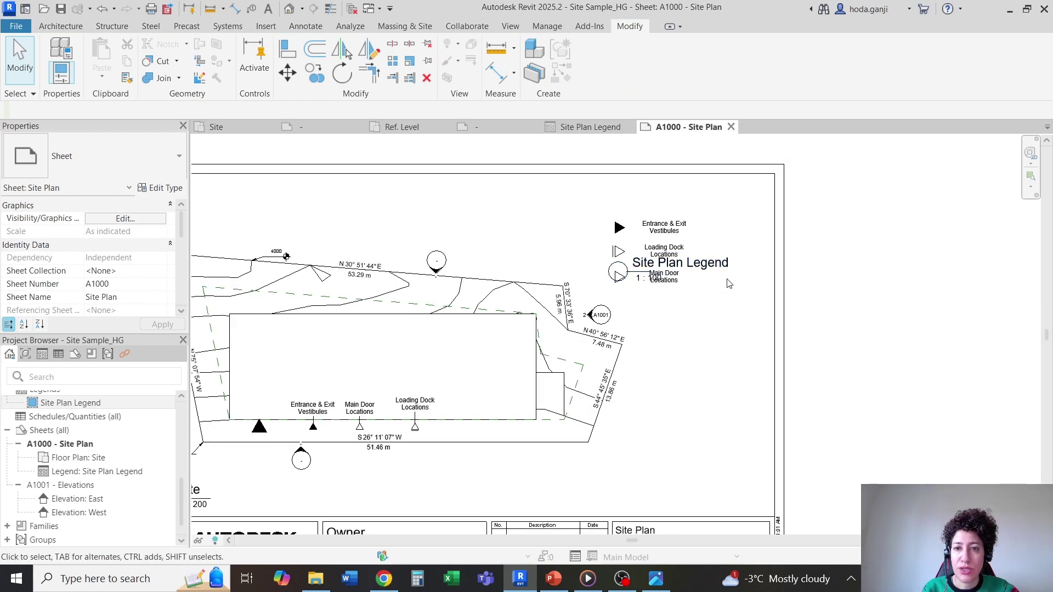
click(711, 261)
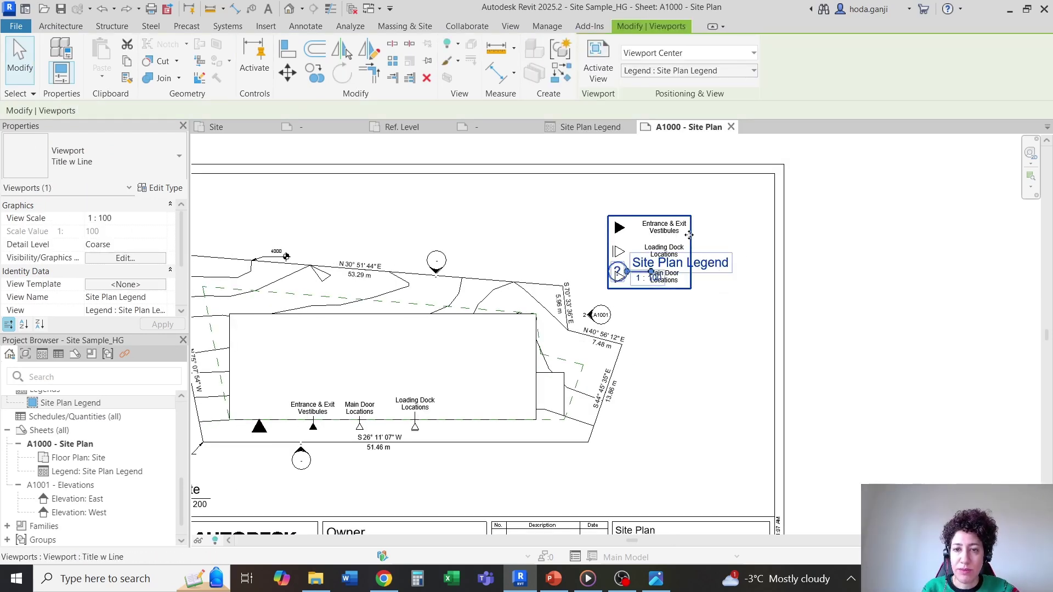
drag(689, 234, 736, 447)
scroll(713, 434, down, 2)
scroll(767, 384, up, 3)
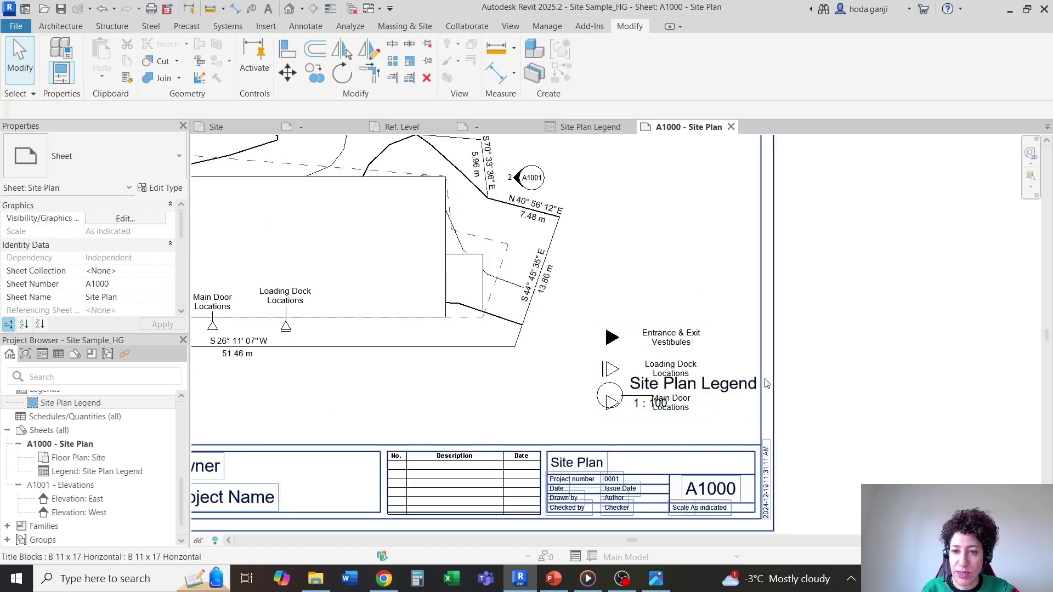
Move the Site Plan Legend viewport title below the Main Door Locations row.
click(734, 380)
drag(733, 380, 713, 372)
click(792, 402)
click(705, 387)
click(755, 383)
scroll(649, 337, up, 1)
Change the Site Plan Legend viewport to the No Title type.
click(663, 435)
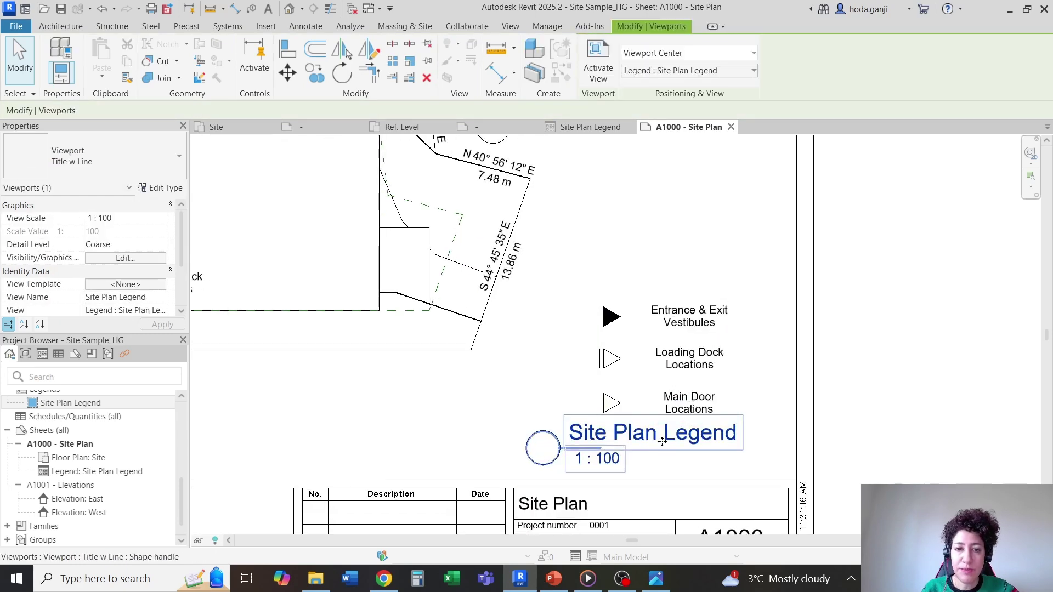
click(123, 179)
click(33, 225)
click(953, 333)
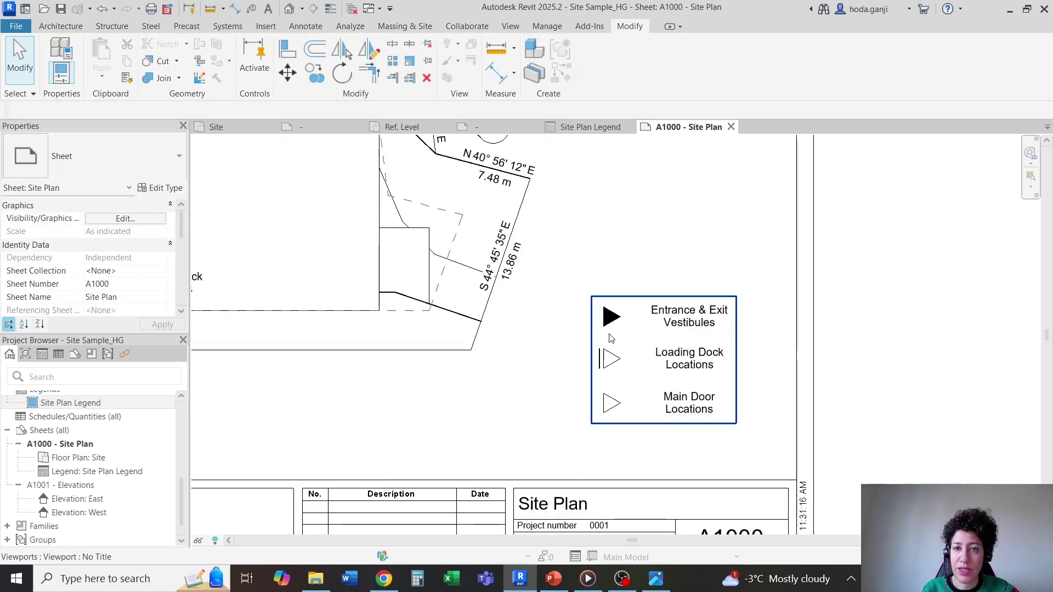
Open the Site Plan Legend view and add the text note "Site Plan Legend" above the first symbol row.
click(590, 126)
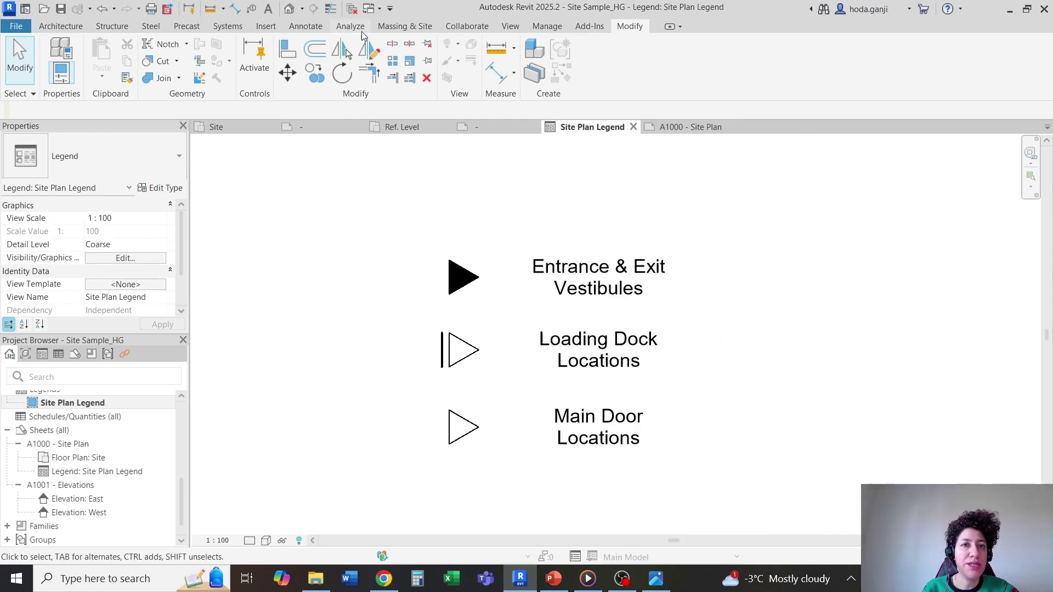
click(304, 27)
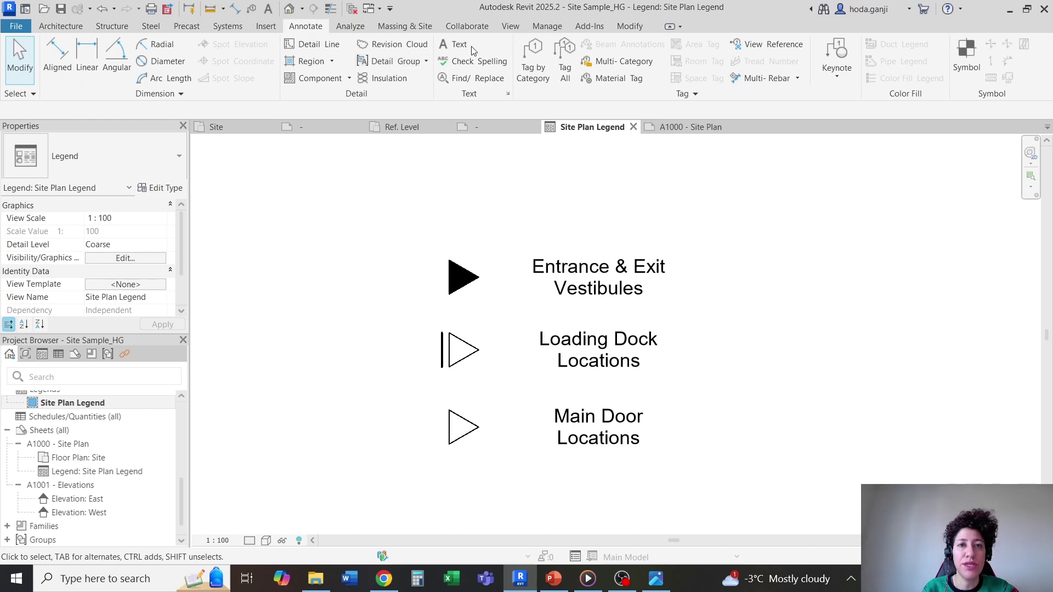
click(489, 174)
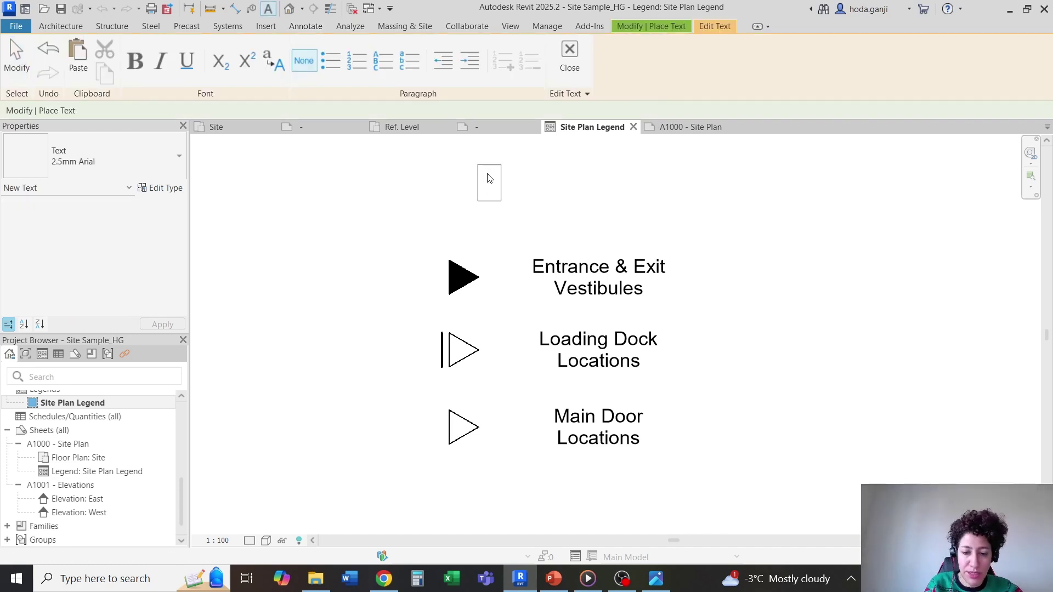
text(Site Plan Legend)
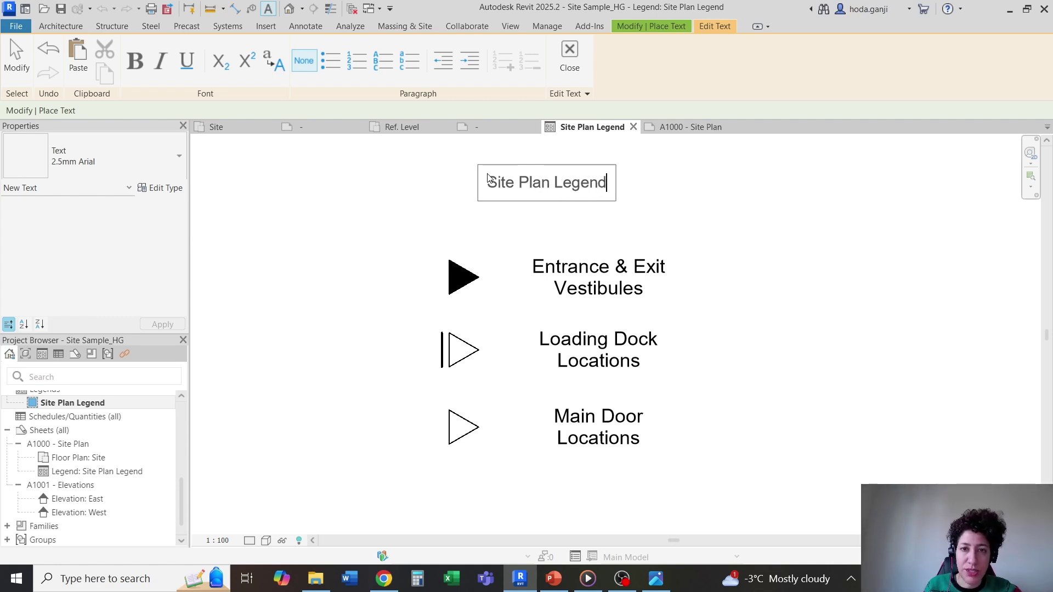
key(Escape)
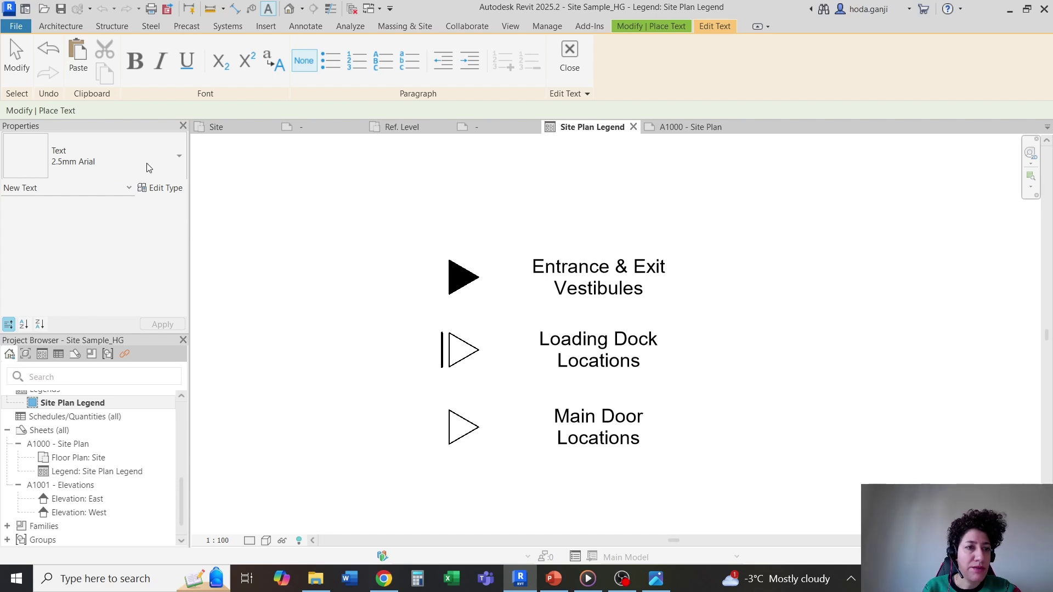
click(660, 203)
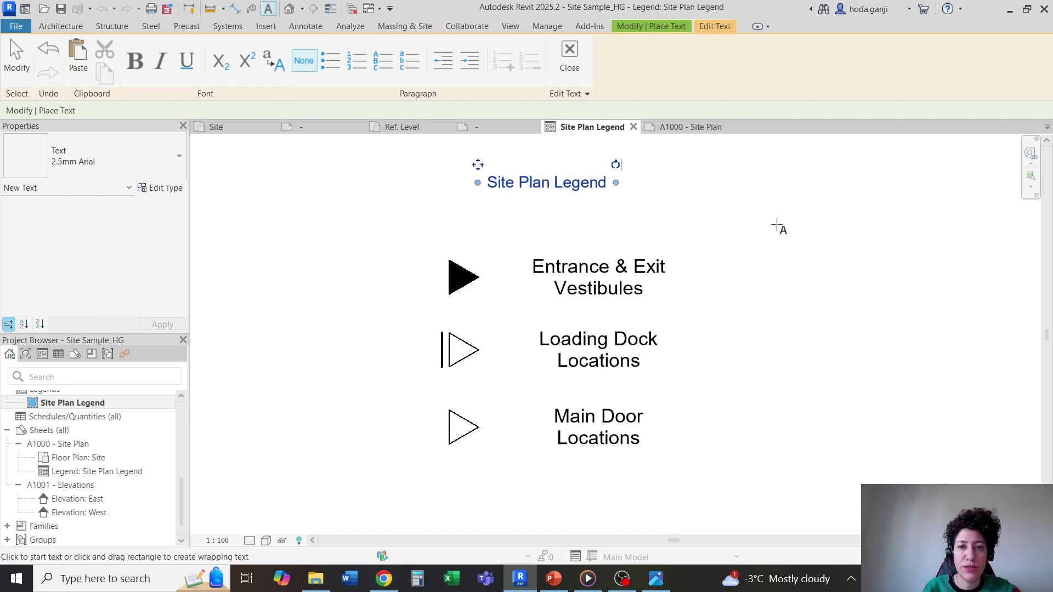
key(Escape)
key(Escape)
Change the Site Plan Legend heading text to the 5mm Arial type.
click(585, 187)
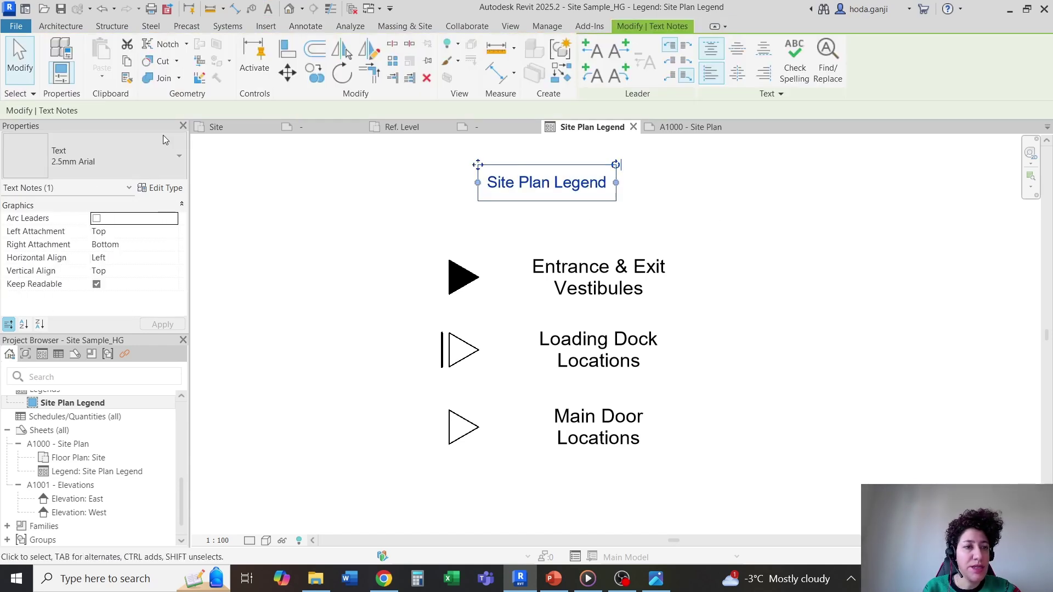
click(146, 154)
click(115, 277)
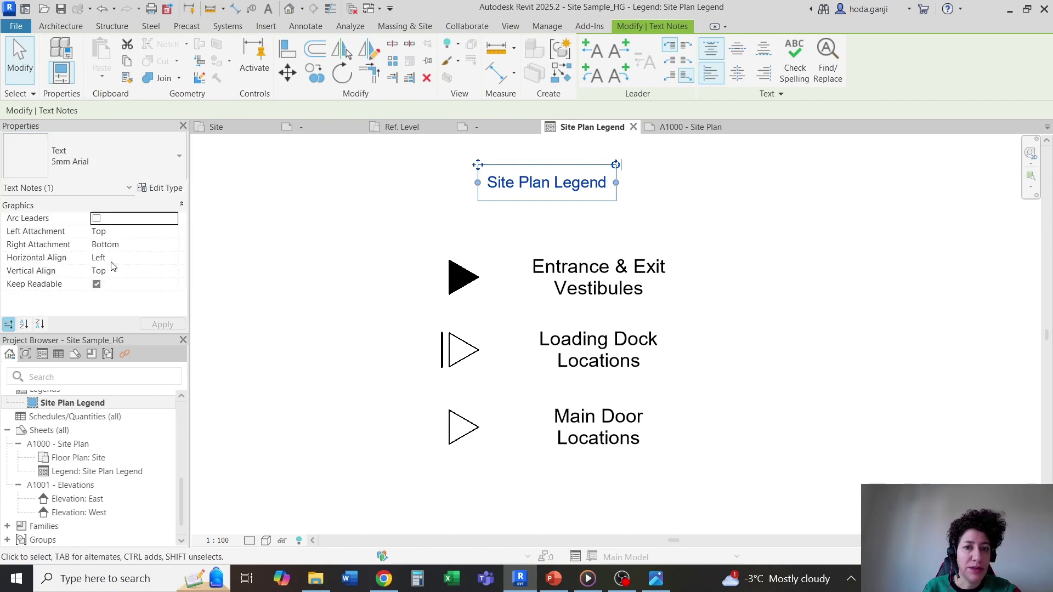
key(Escape)
Return to sheet A1000 and compare the placed legend with the Site Symbols.png reference image.
click(687, 127)
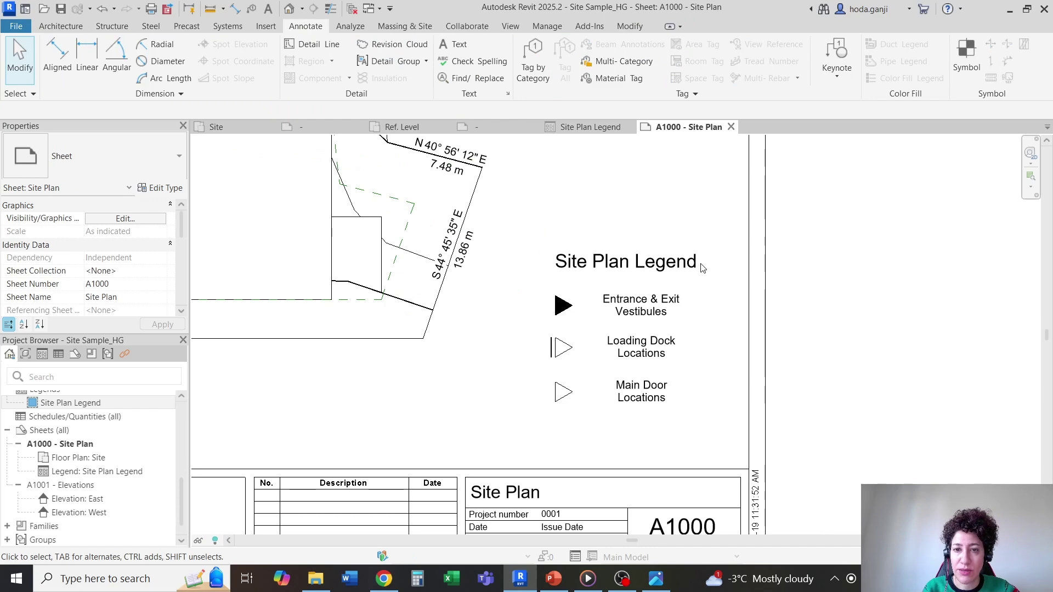
scroll(669, 268, up, 1)
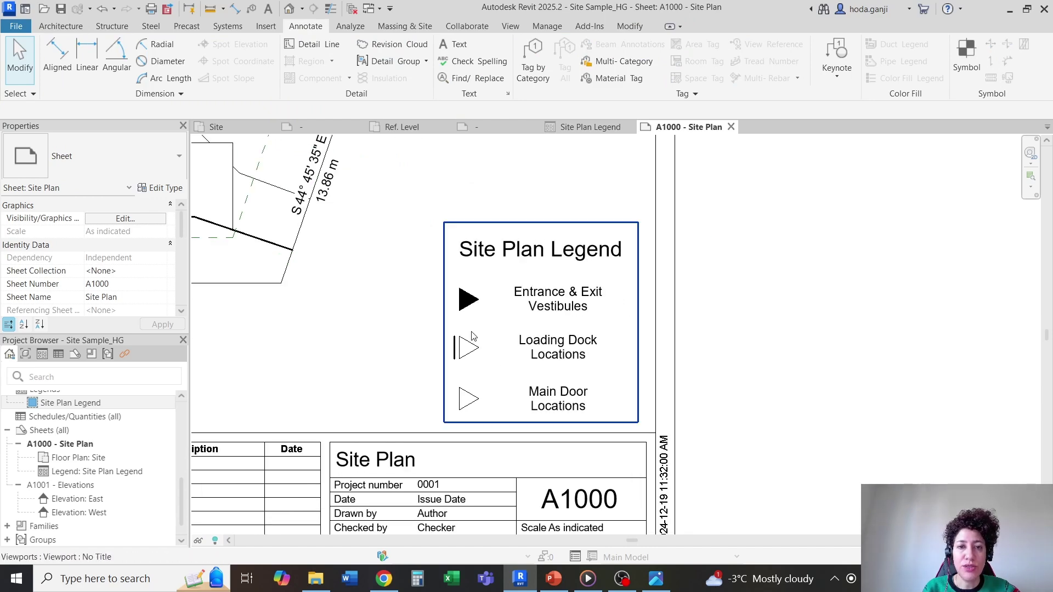
click(656, 578)
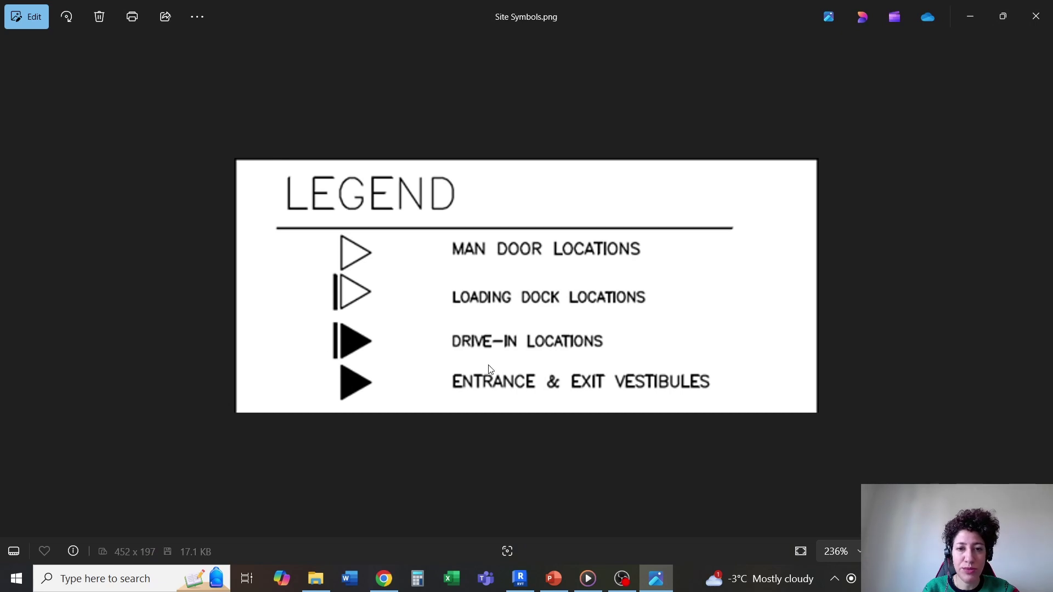
click(656, 579)
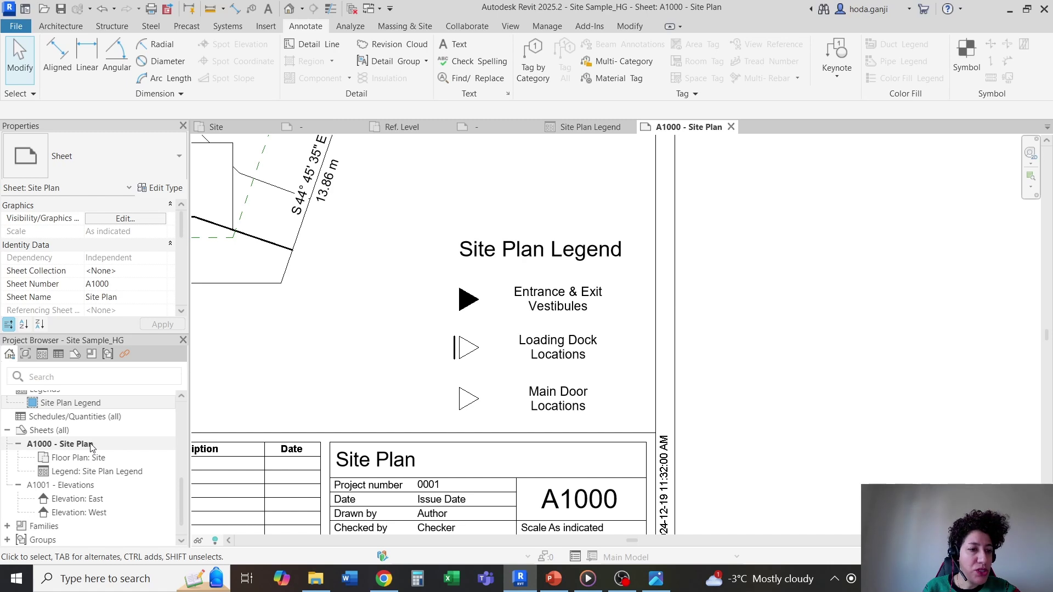
Create a new legend view named Symbol Legend and set its view scale to 1:100.
scroll(53, 432, up, 2)
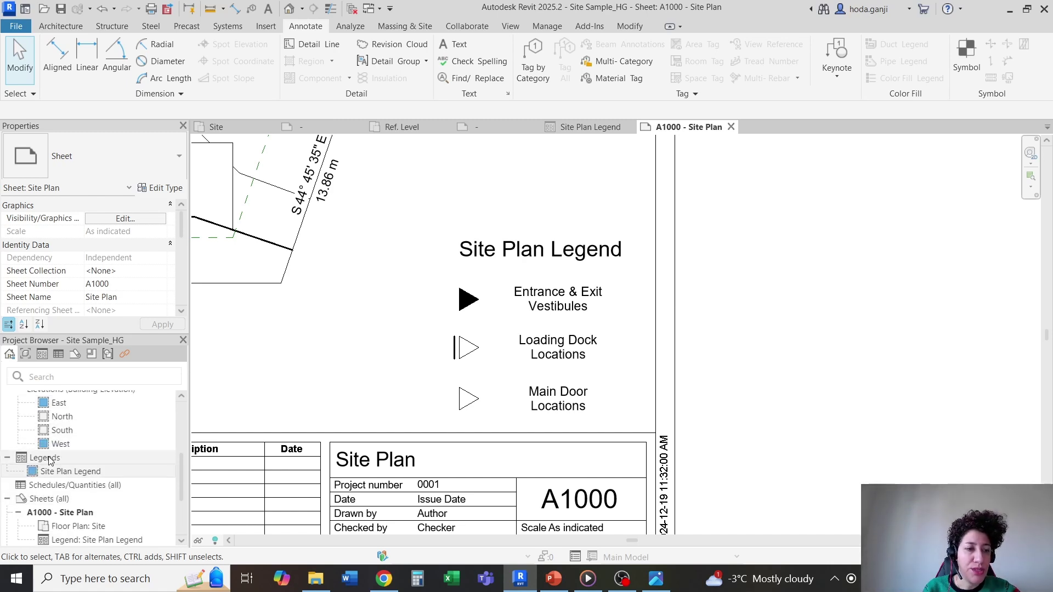
right_click(50, 461)
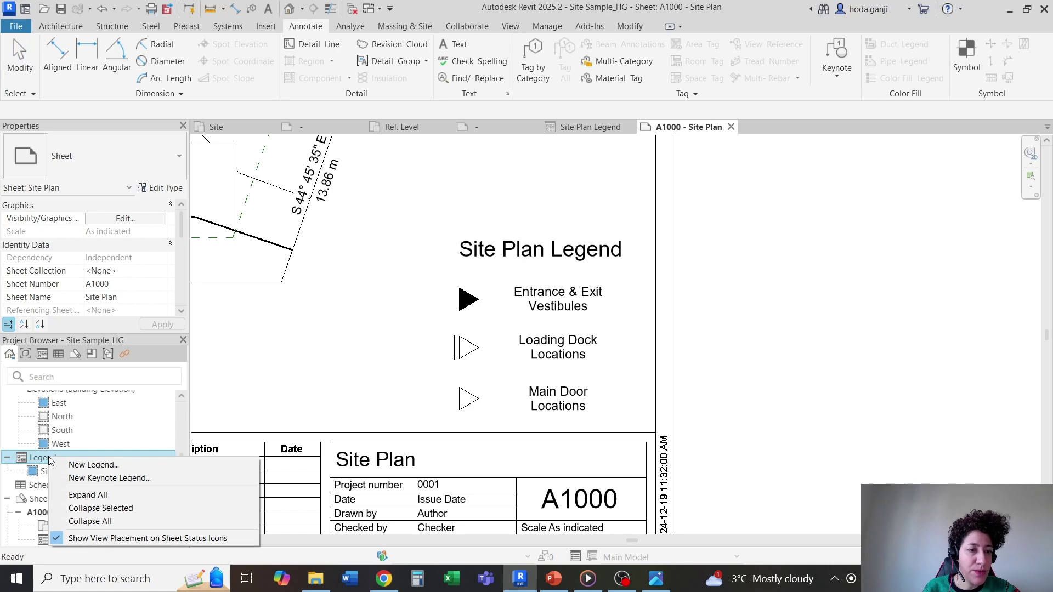
click(94, 465)
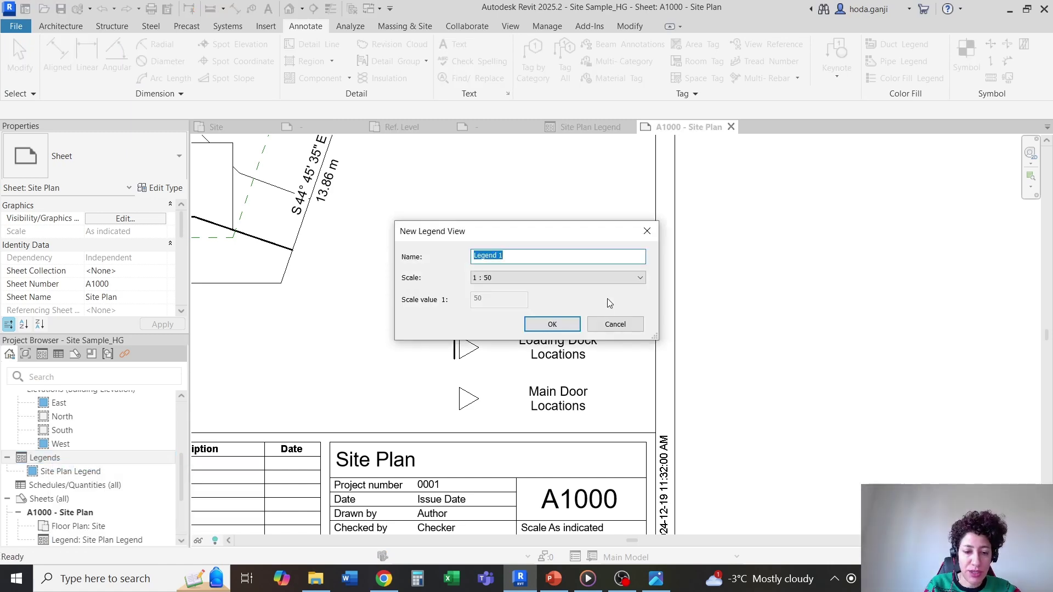
text(Symbol)
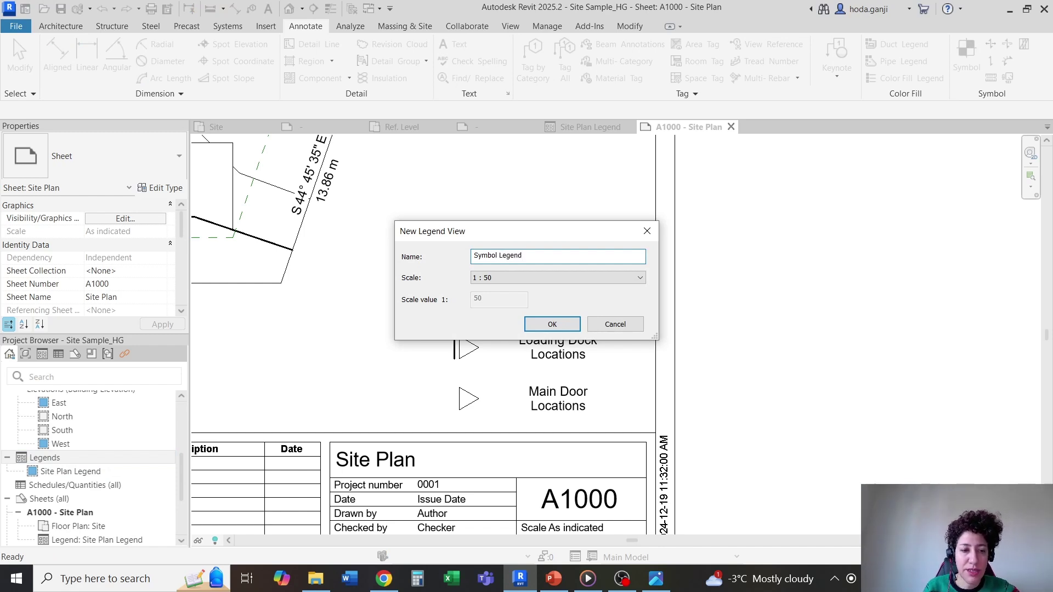
click(553, 324)
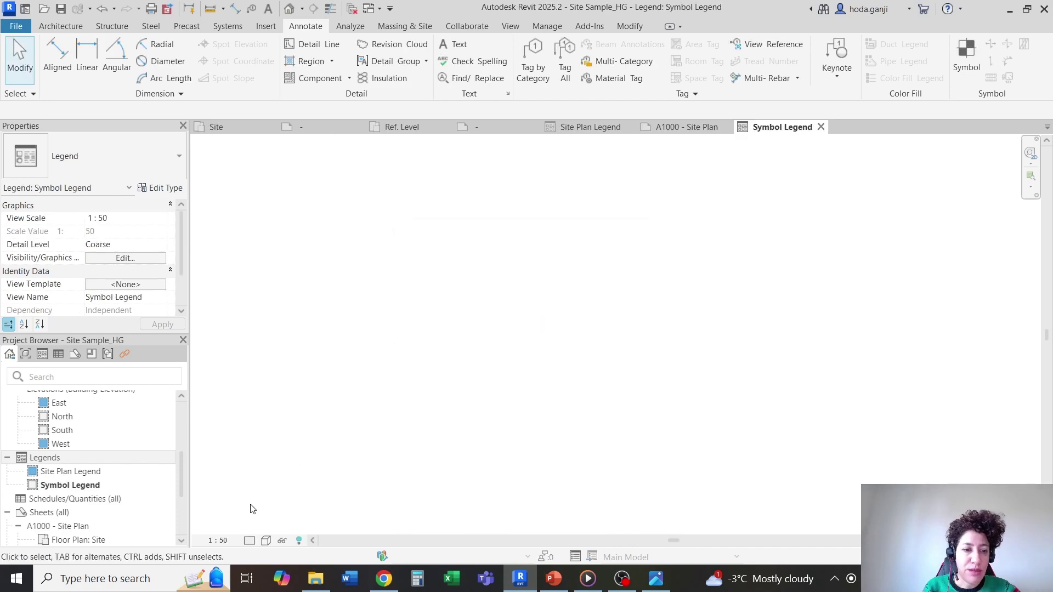
click(217, 541)
click(246, 463)
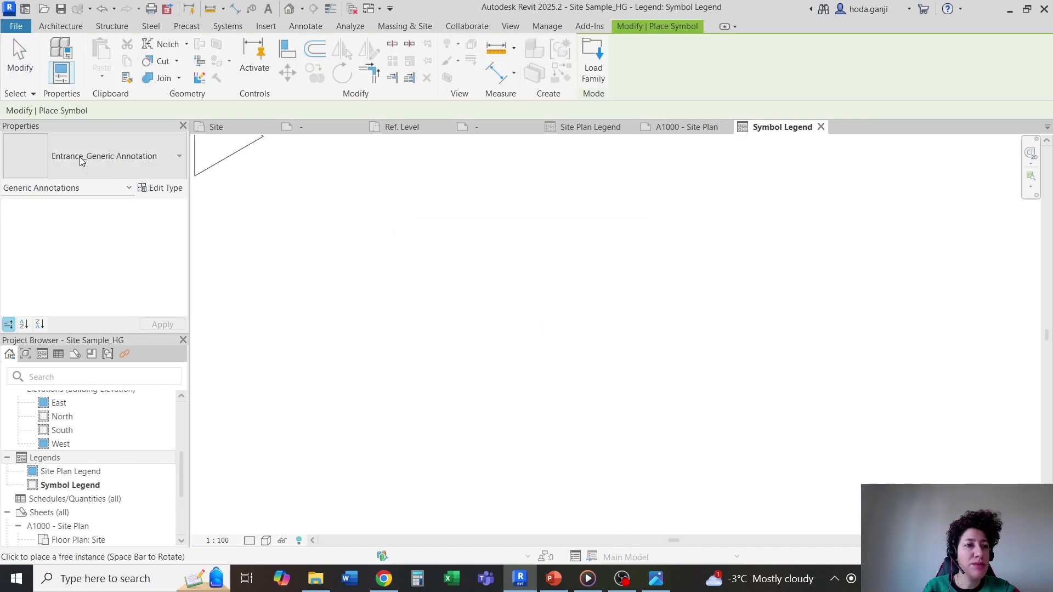
Place one Entrance_Generic Annotation symbol in the Symbol Legend view and check the Site Symbols.png reference image.
click(517, 291)
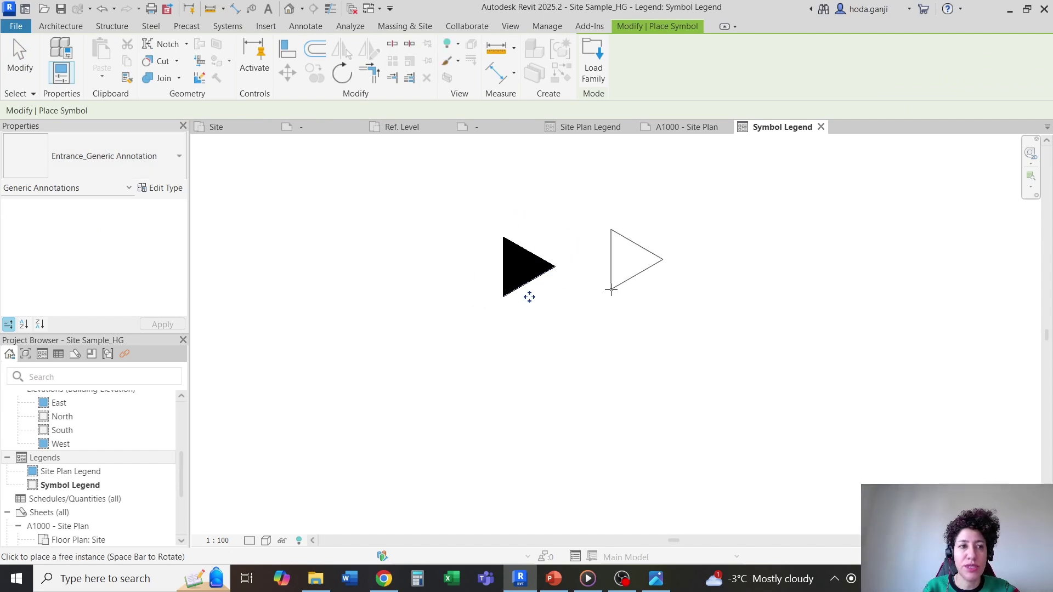
key(Escape)
key(Escape)
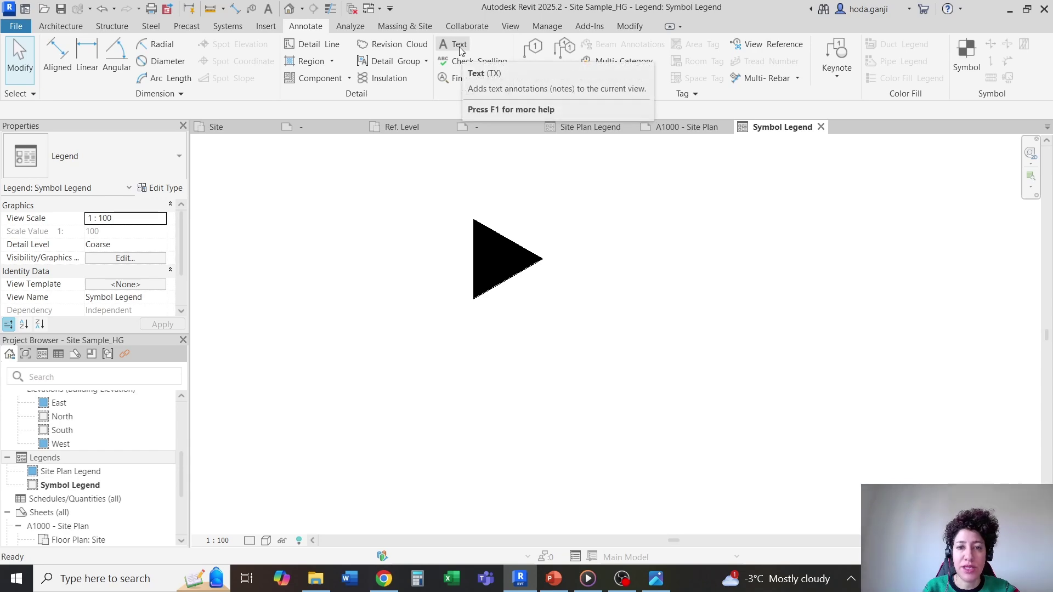
click(653, 585)
click(654, 580)
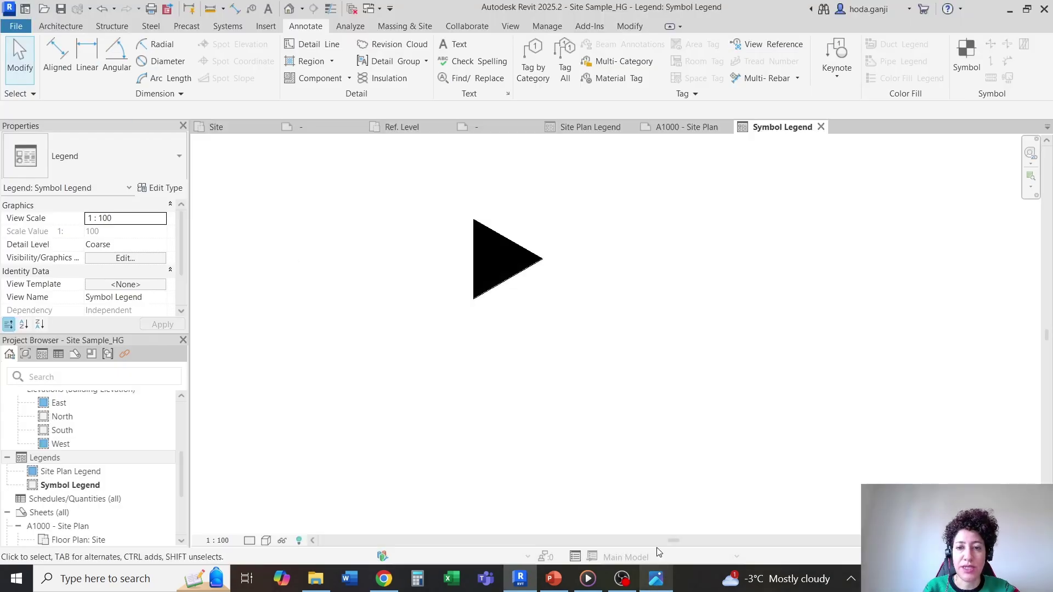
Consult the Site Plan Legend, and add a 2.5mm Arial text note reading "Entance and Exit Vestibules" beside the solid triangle in the Symbol Legend view.
click(603, 132)
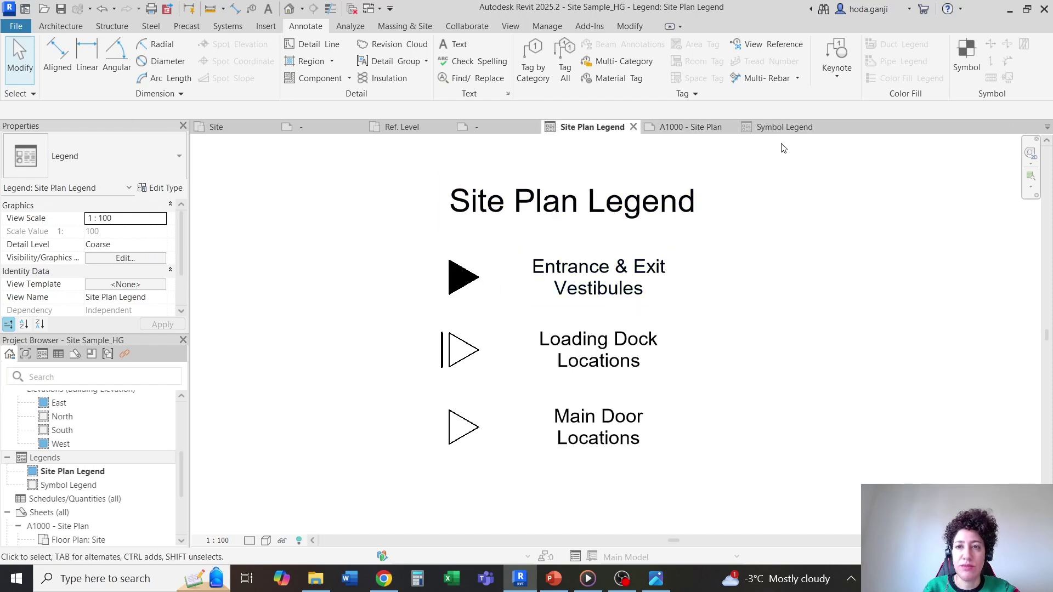
click(785, 127)
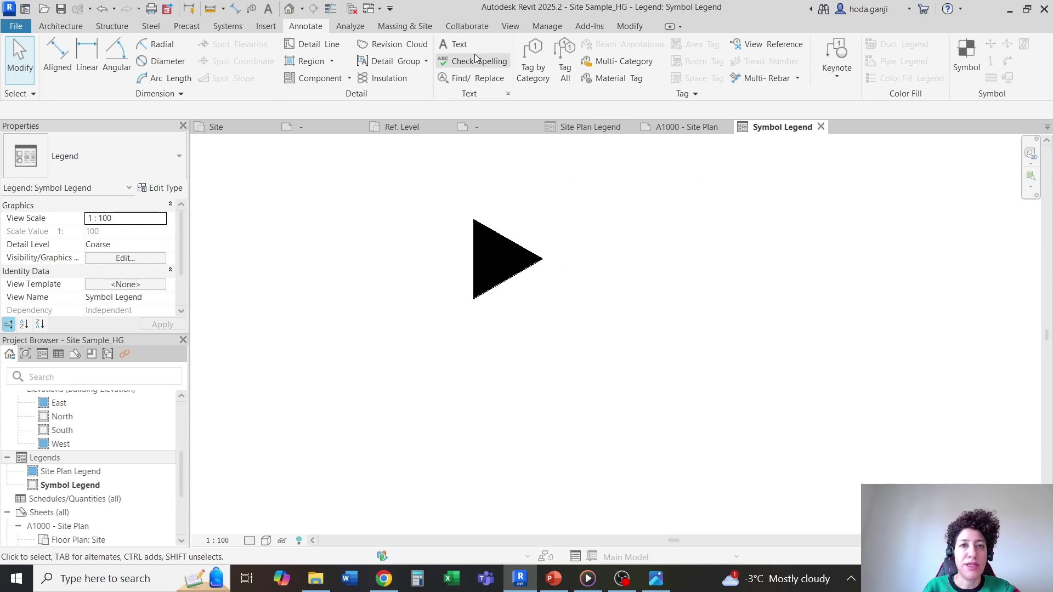
click(455, 44)
click(607, 250)
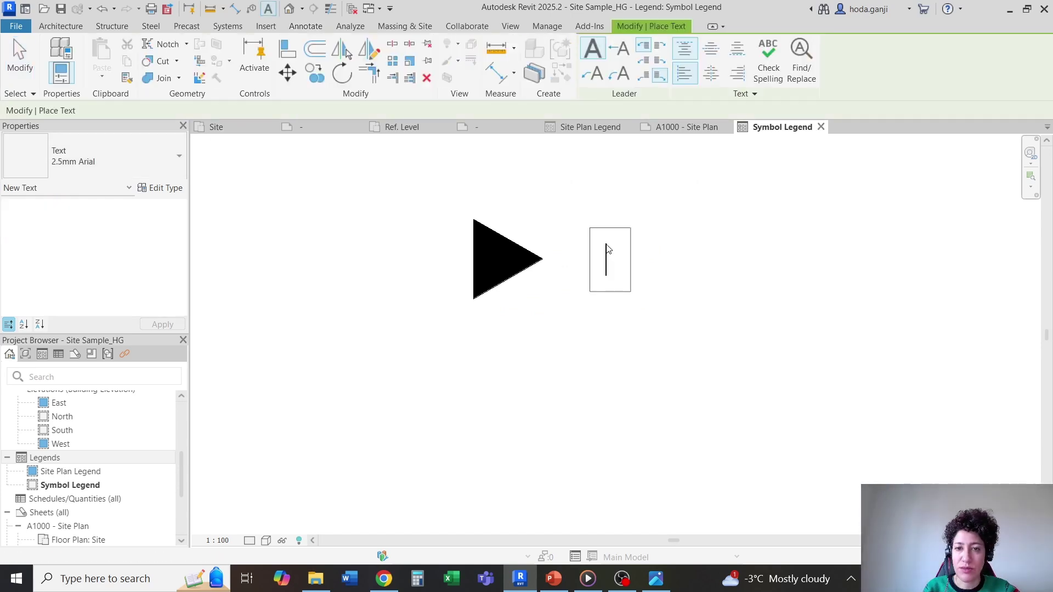
text(Entance and Exit Vestibules)
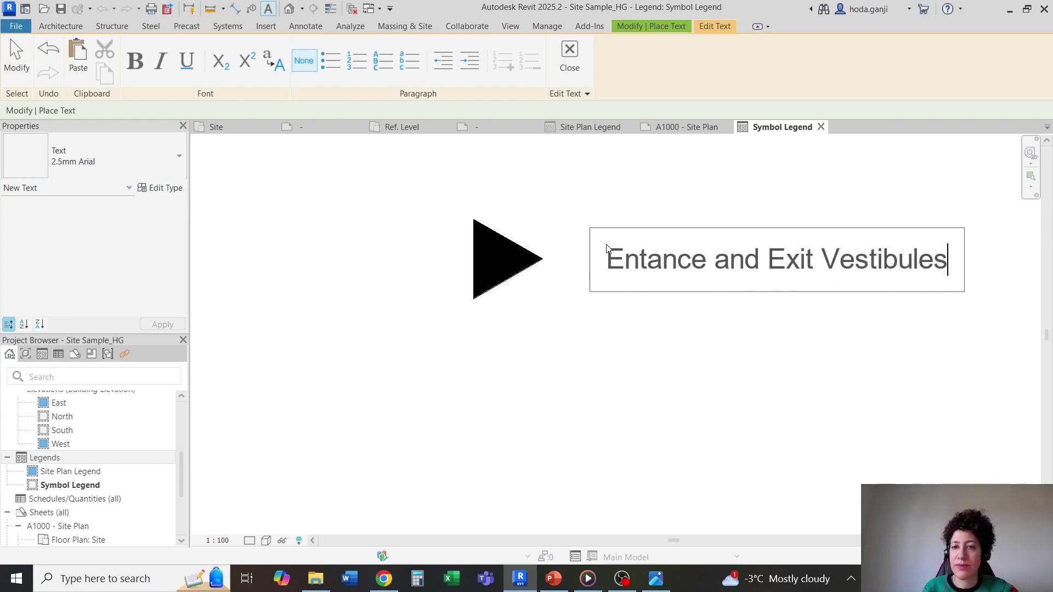
click(823, 336)
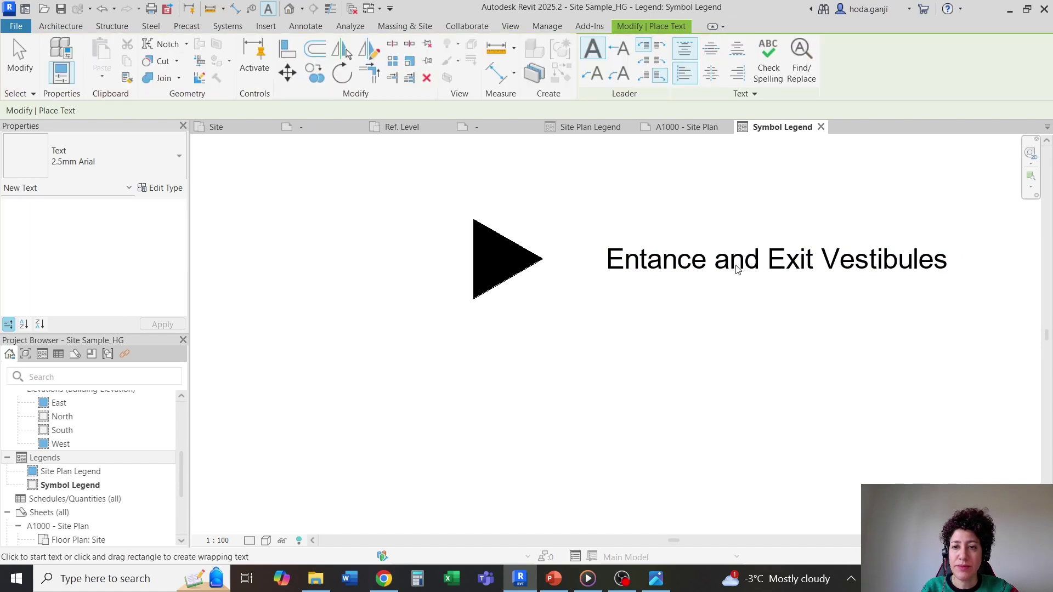
key(Escape)
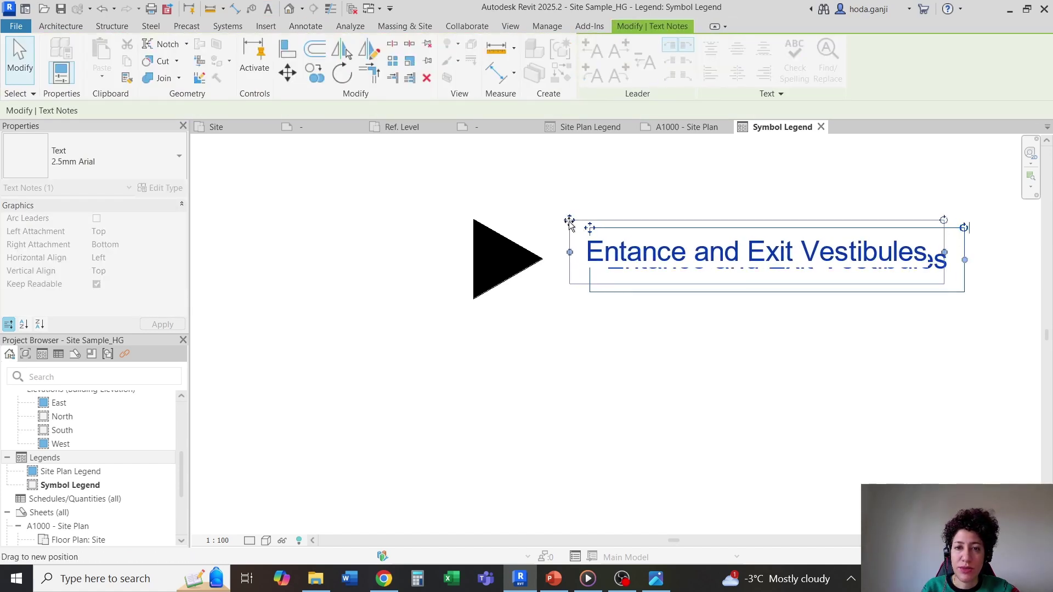